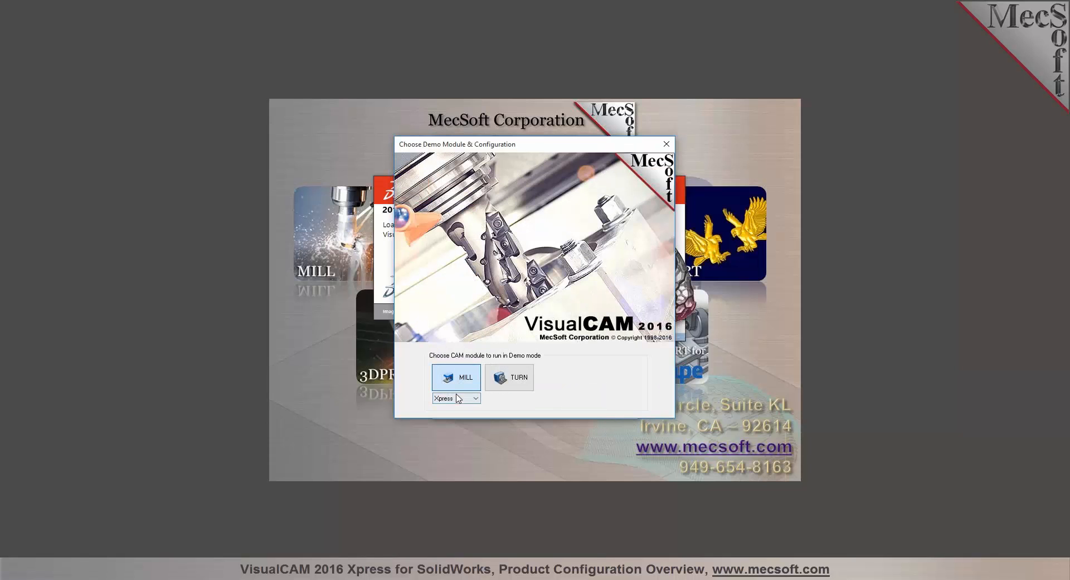
# Start the MILL demo module of VisualCAM 2016 in the Xpress configuration.
pyautogui.click(465, 399)
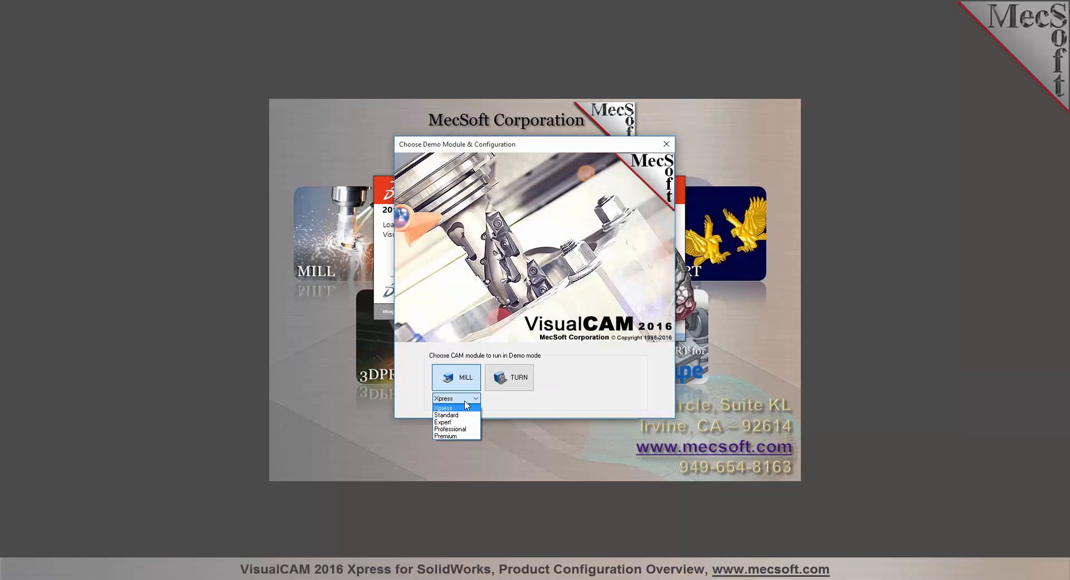
pyautogui.click(449, 410)
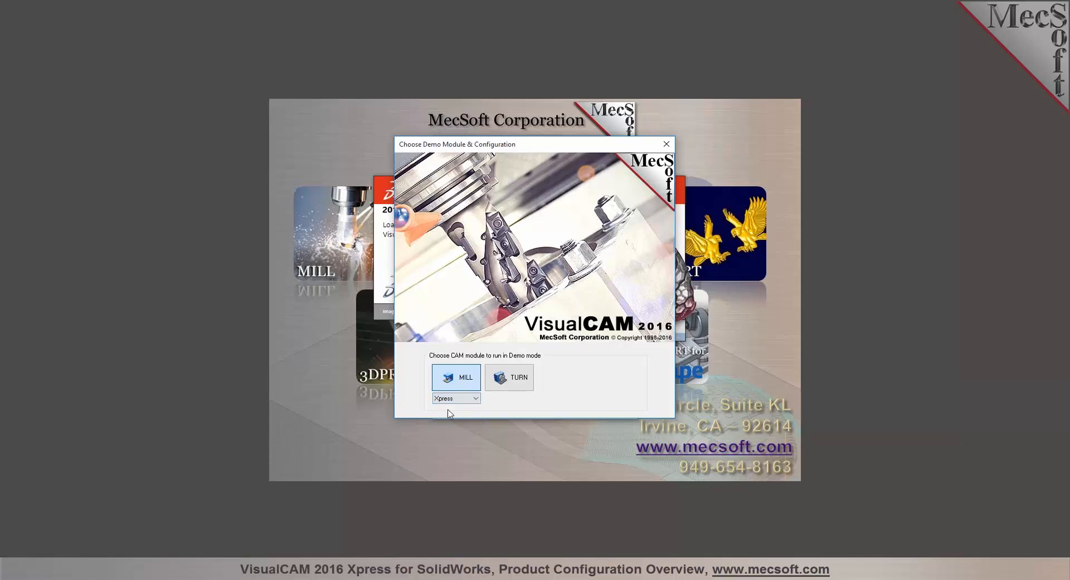
pyautogui.click(458, 379)
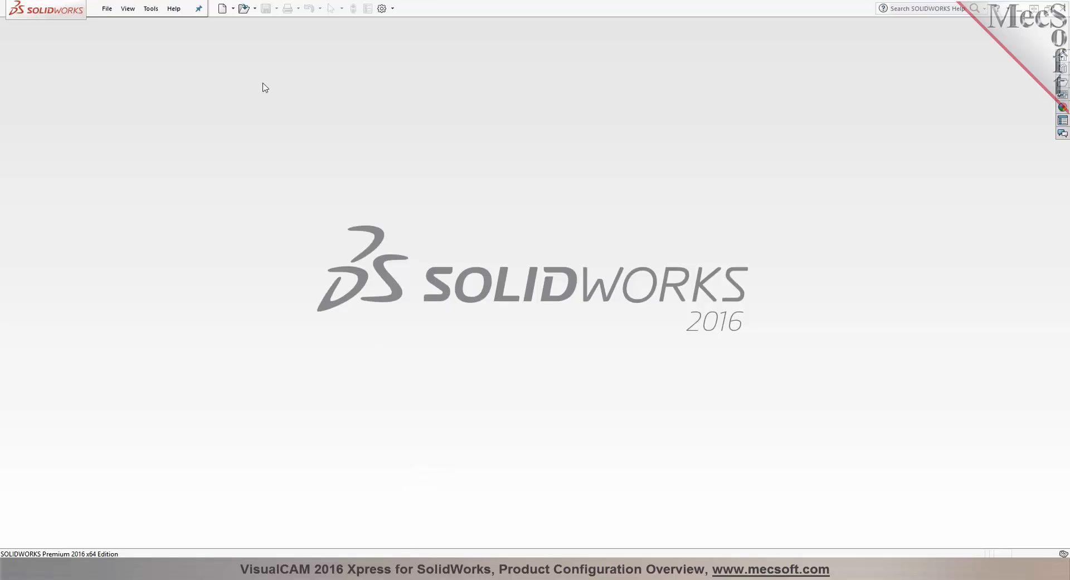
# Open the part file Gear Box.SLDPRT from the CAM Xpress folder.
pyautogui.click(243, 8)
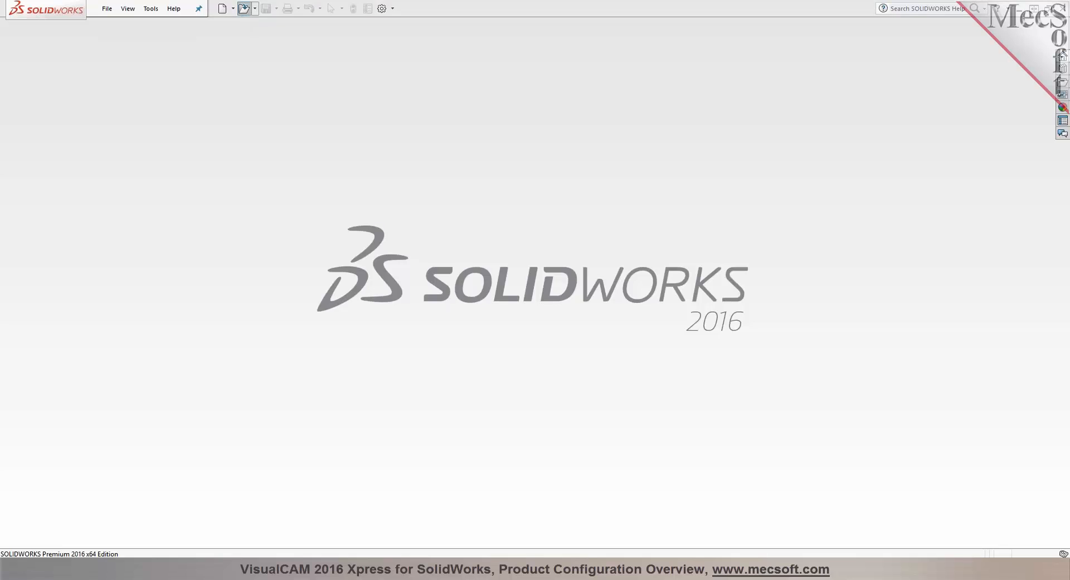
pyautogui.click(296, 153)
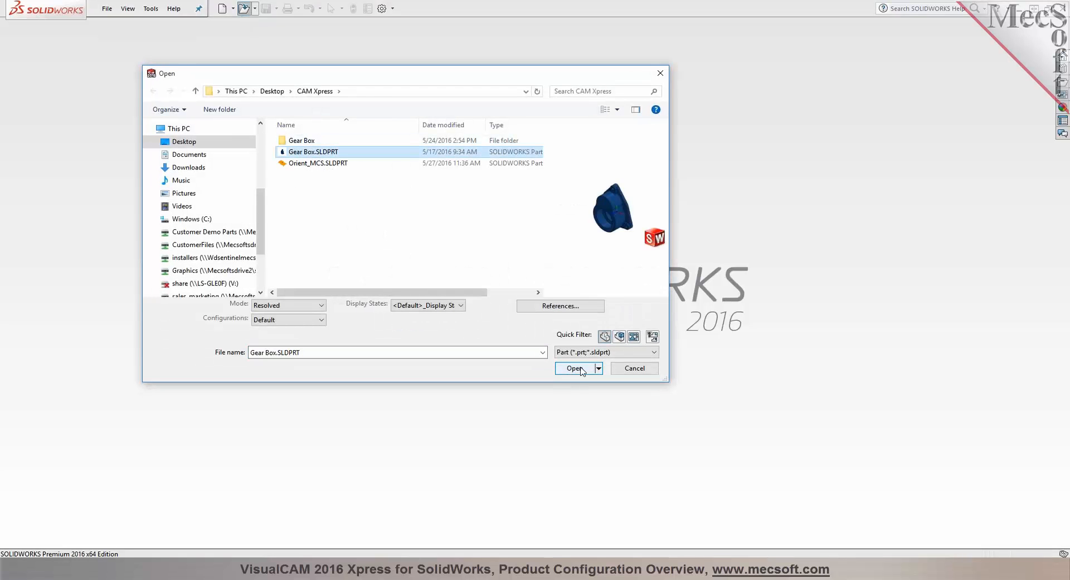
pyautogui.click(575, 369)
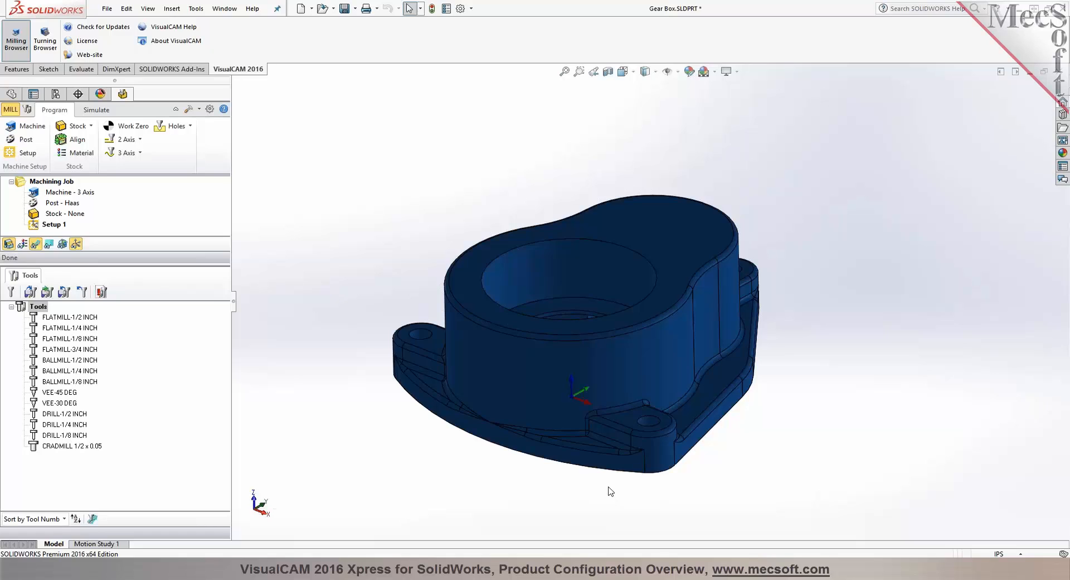
# Enlarge the Machining Job browser by shrinking the tool list area beneath it.
pyautogui.scroll(1, 609, 487)
pyautogui.scroll(-1, 612, 455)
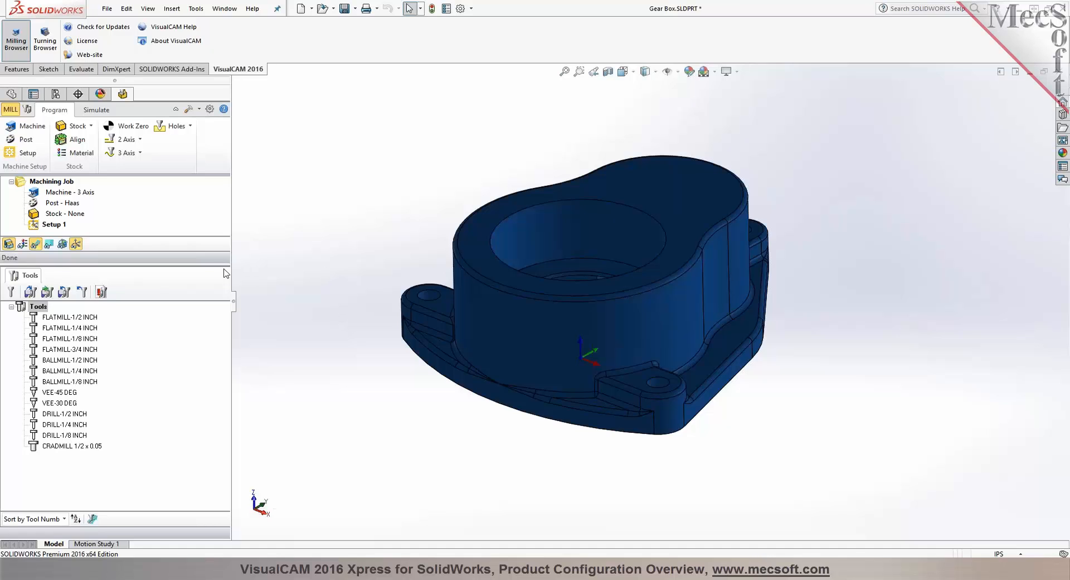
pyautogui.moveTo(225, 264); pyautogui.dragTo(226, 314)
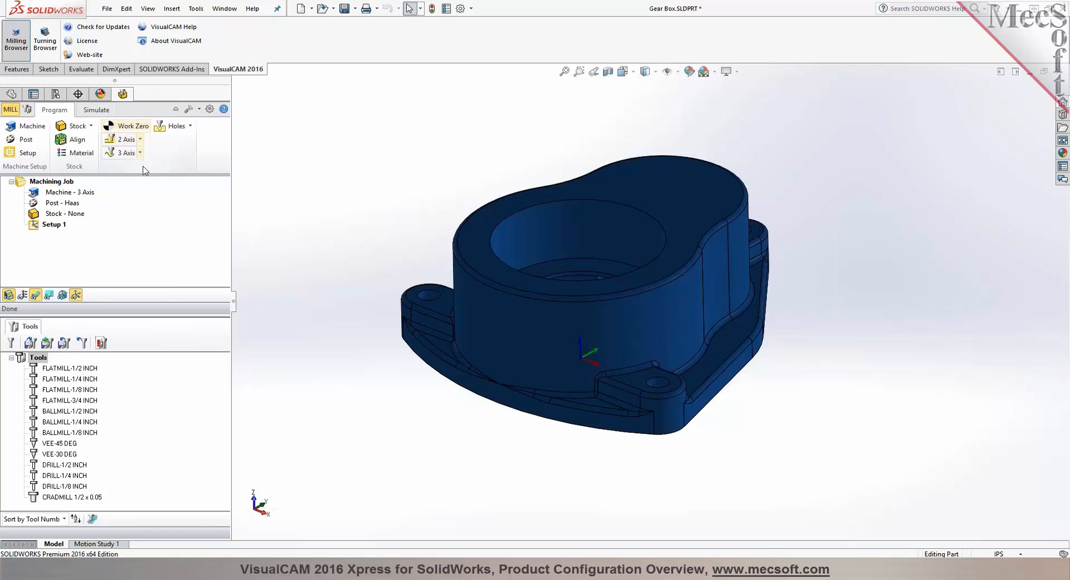
# Look at the part's feature tree, return to the milling browser, and view the available VisualCAM 2016 commands.
pyautogui.click(11, 96)
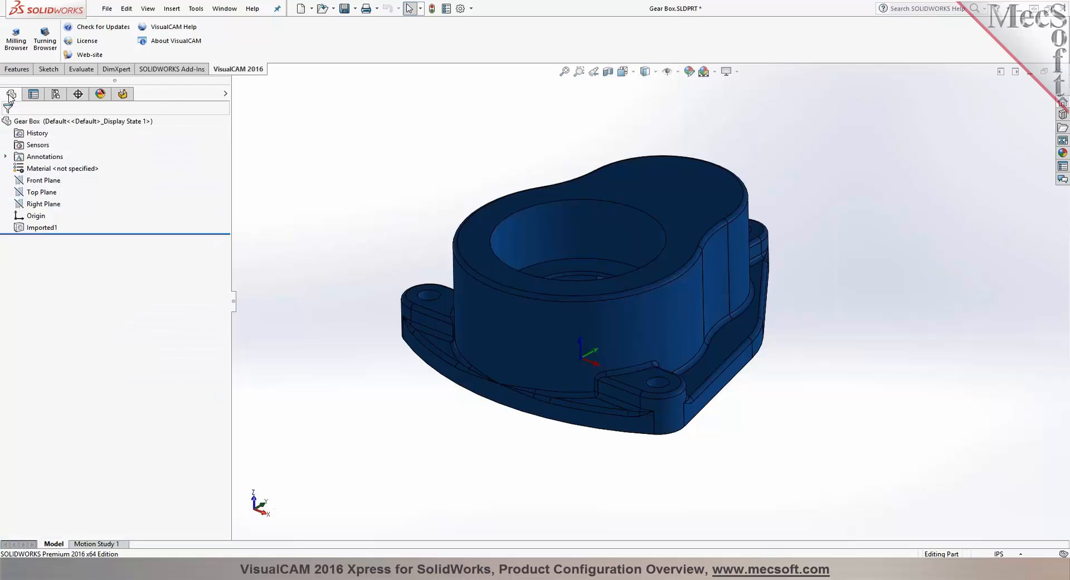
pyautogui.click(122, 94)
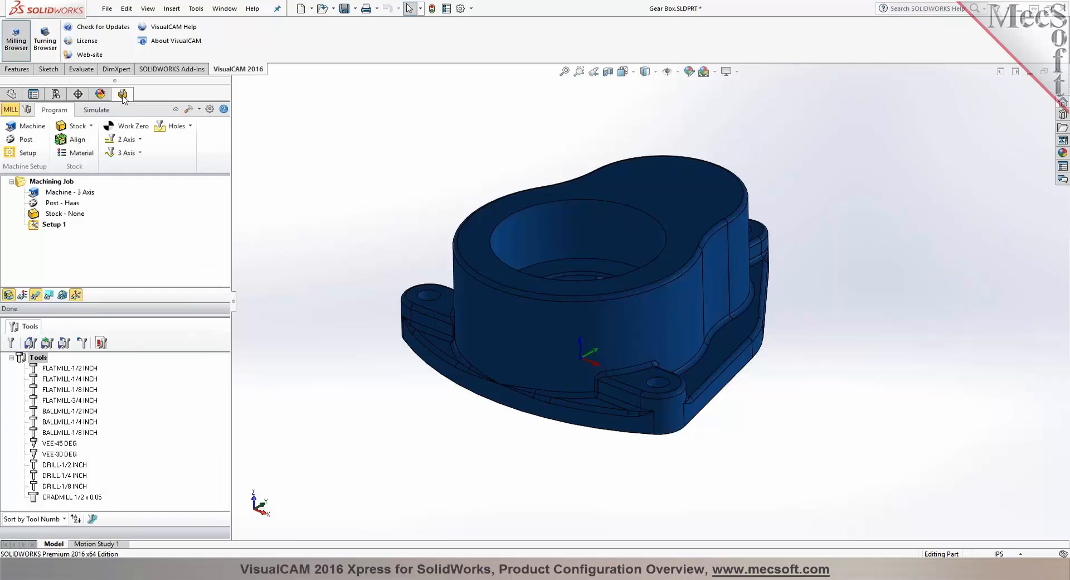
pyautogui.click(197, 9)
pyautogui.moveTo(200, 52)
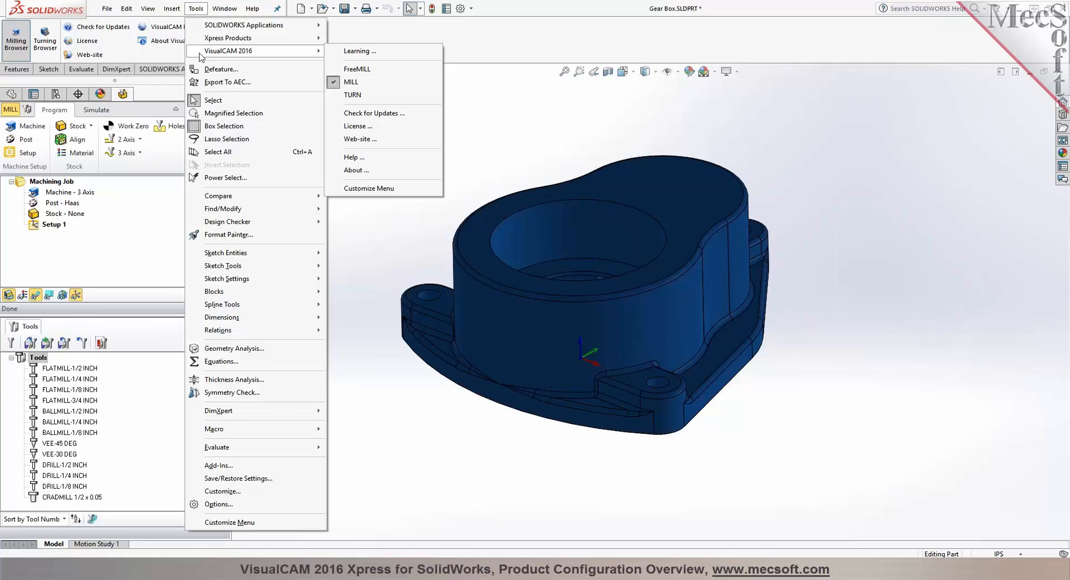
pyautogui.click(500, 38)
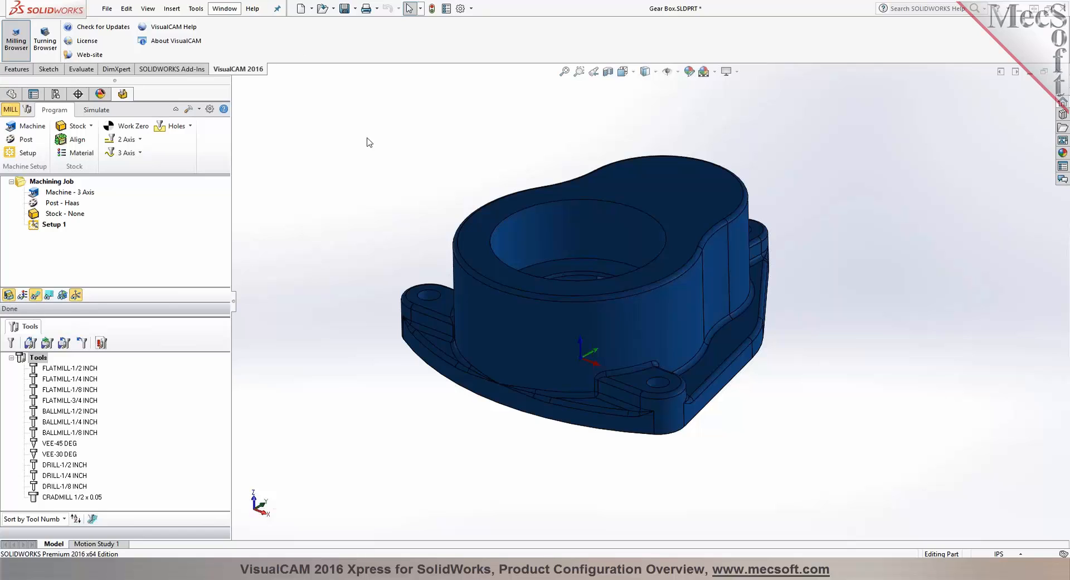
# Examine which 2 Axis, 3 Axis and Holes machining operations the milling module offers.
pyautogui.scroll(1, 599, 201)
pyautogui.scroll(-1, 635, 260)
pyautogui.scroll(-1, 634, 258)
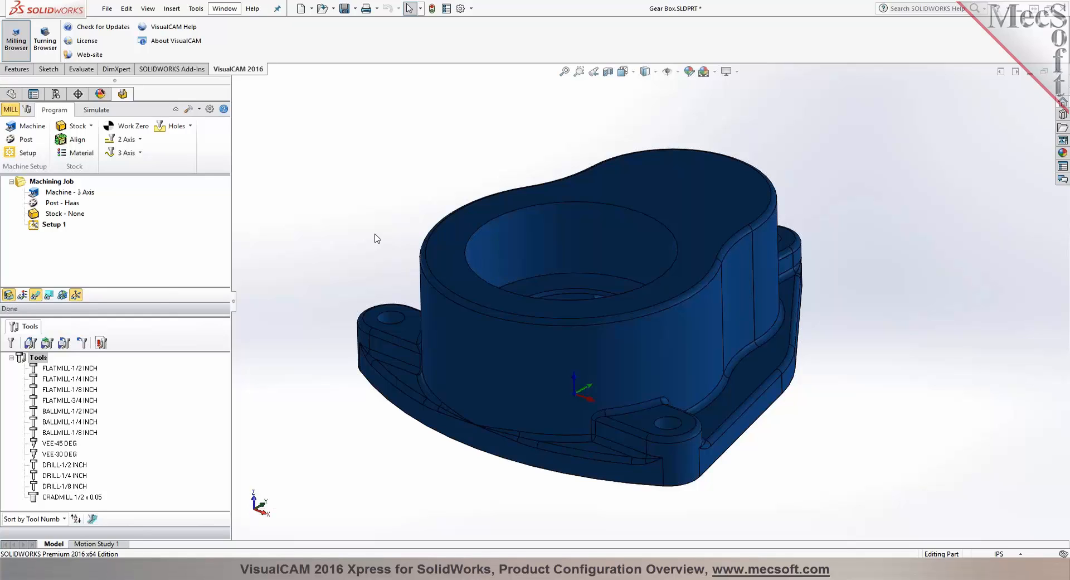
pyautogui.click(139, 140)
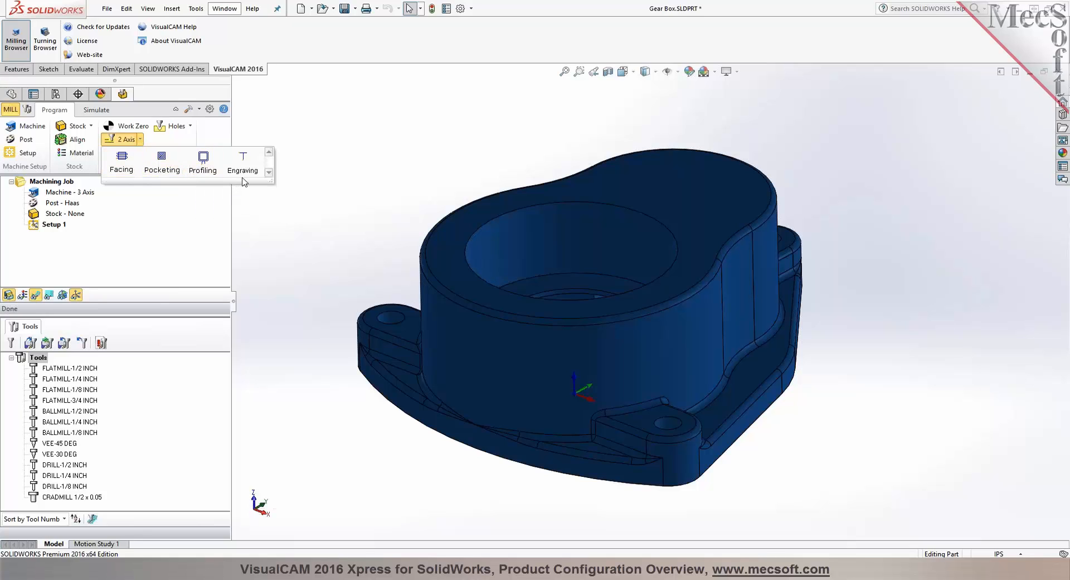
pyautogui.click(142, 139)
pyautogui.click(140, 152)
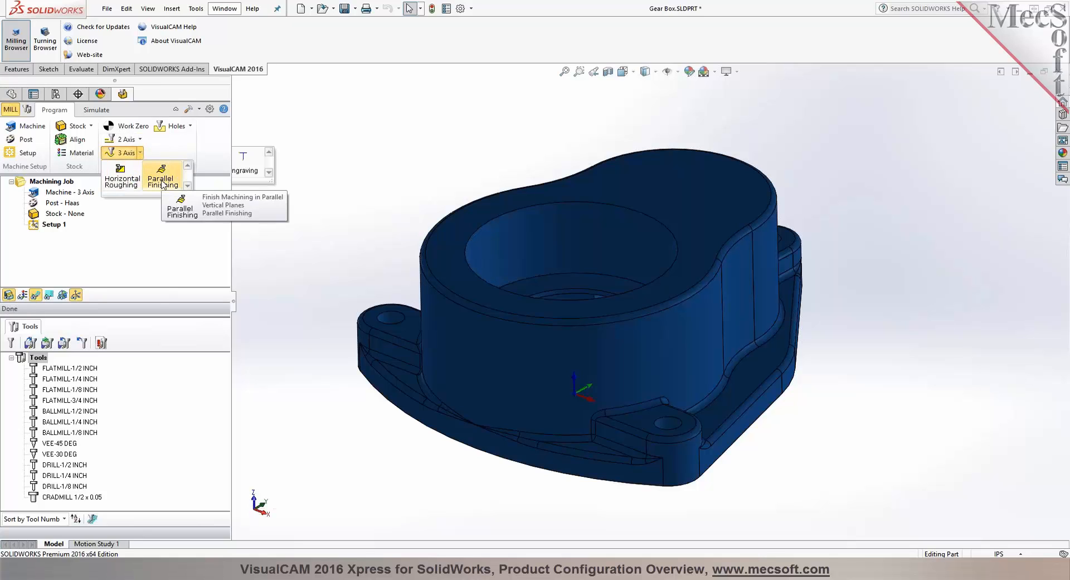
pyautogui.click(190, 127)
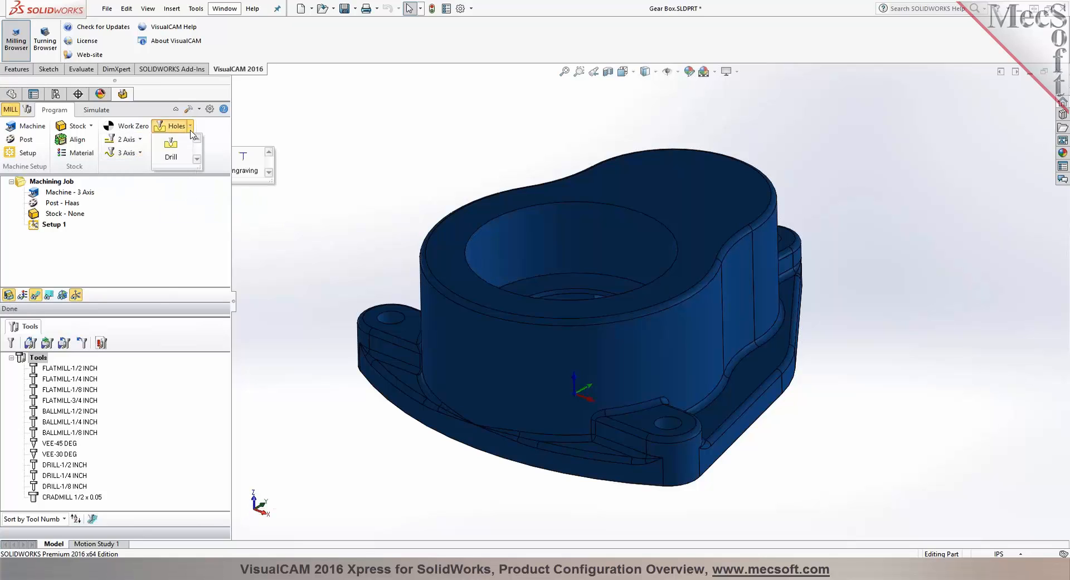
pyautogui.click(278, 259)
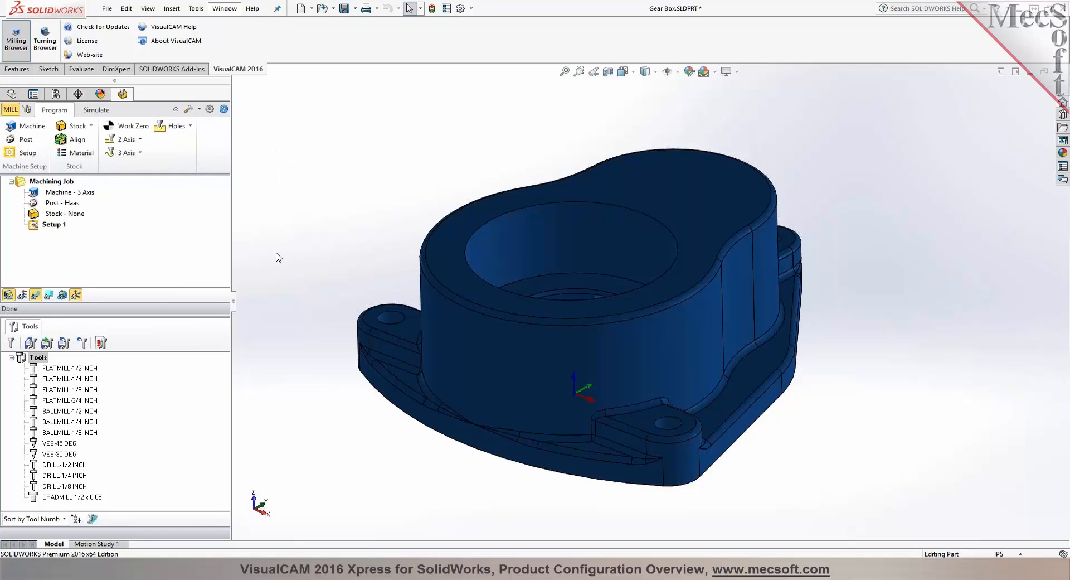
pyautogui.click(140, 140)
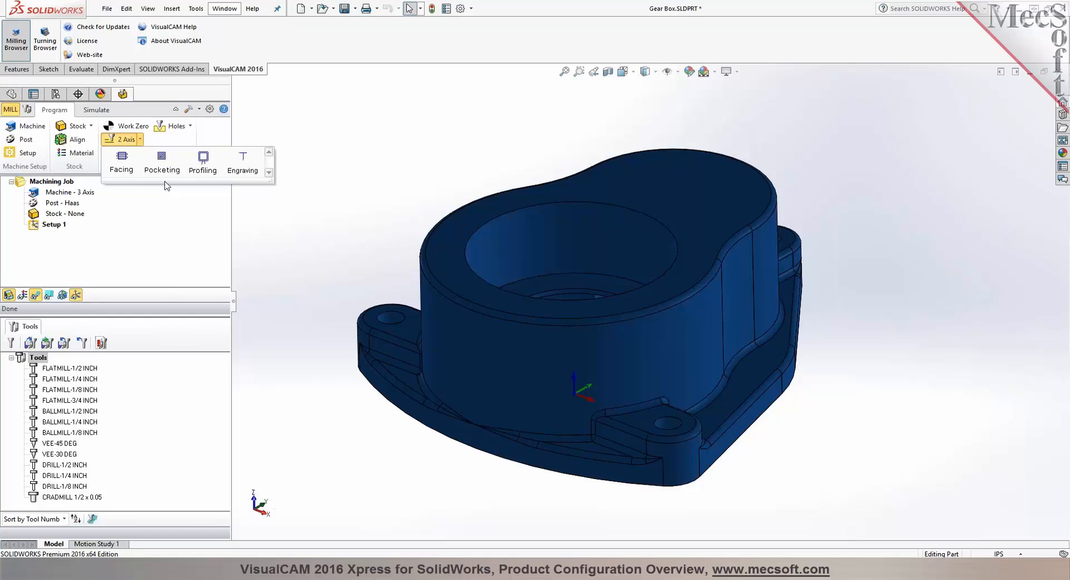
pyautogui.click(244, 213)
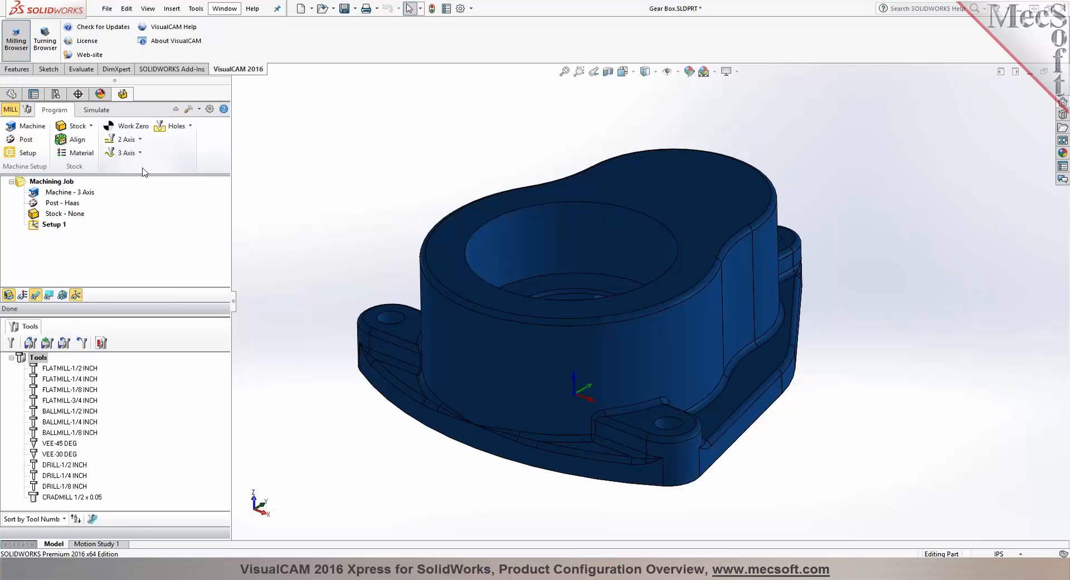
# View the simulation controls, return to programming, and briefly hide and show the tools browser.
pyautogui.click(93, 112)
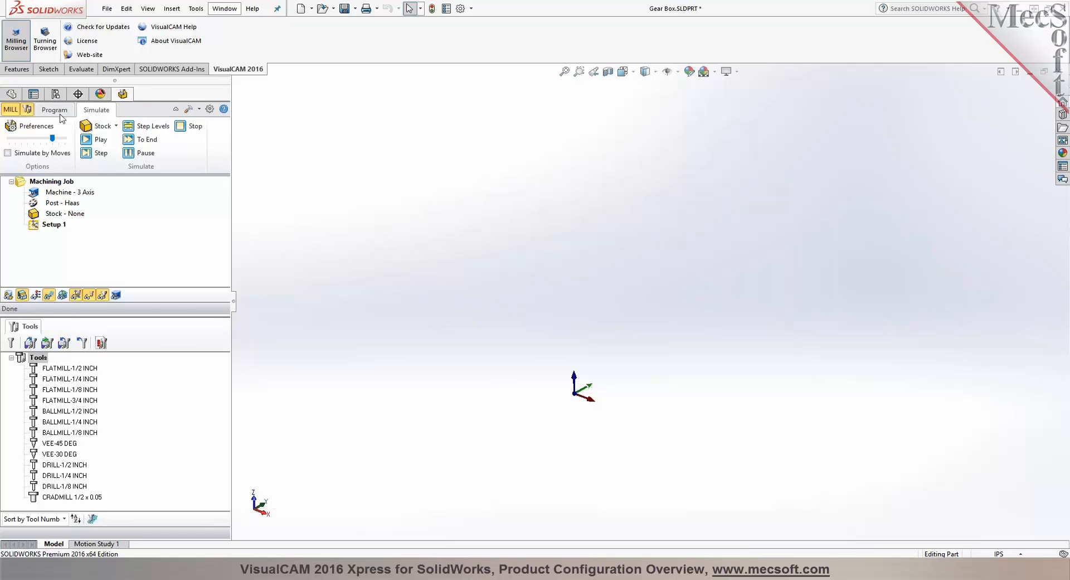
pyautogui.click(57, 113)
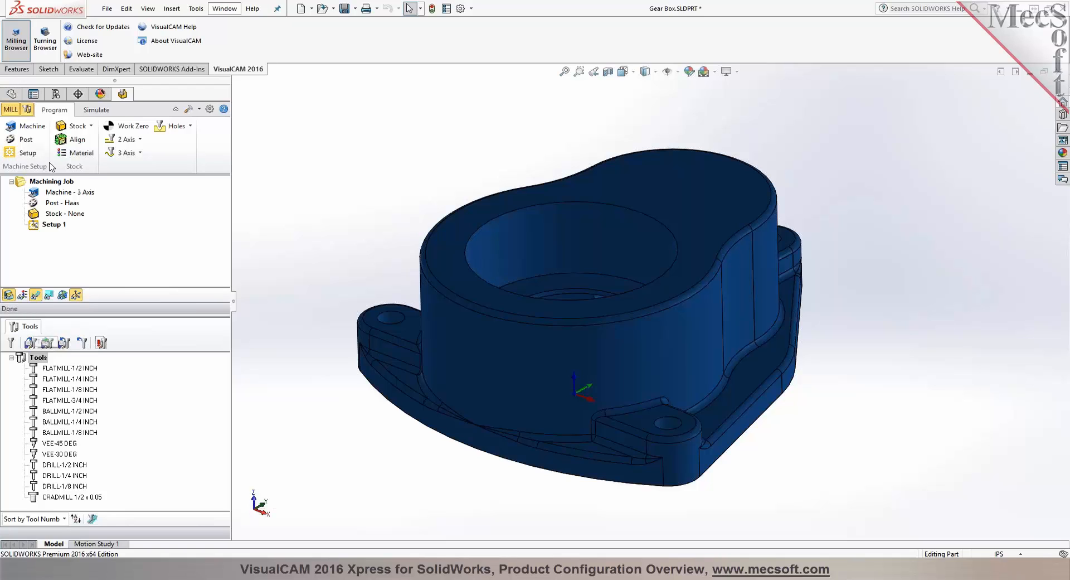
pyautogui.click(28, 111)
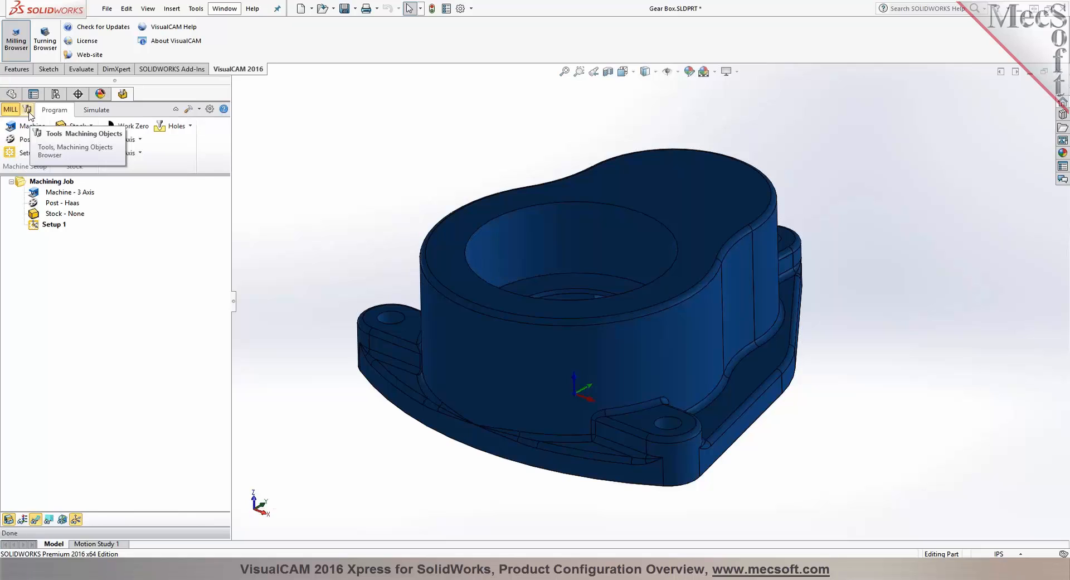
pyautogui.click(29, 113)
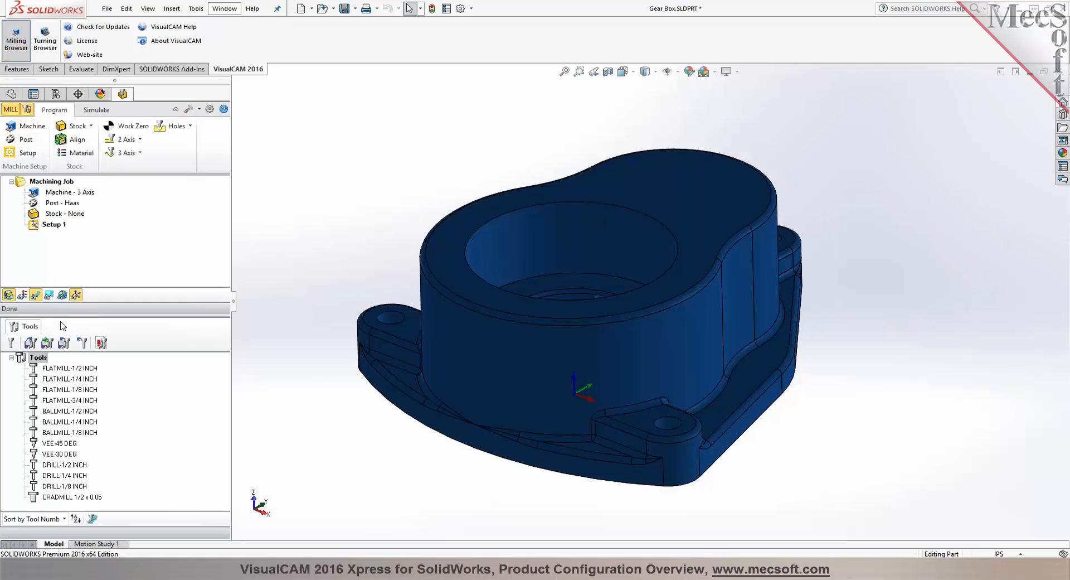
# Examine the tool definitions for the ball, flat, corner radius, vee and drill types in the tool library.
pyautogui.click(12, 343)
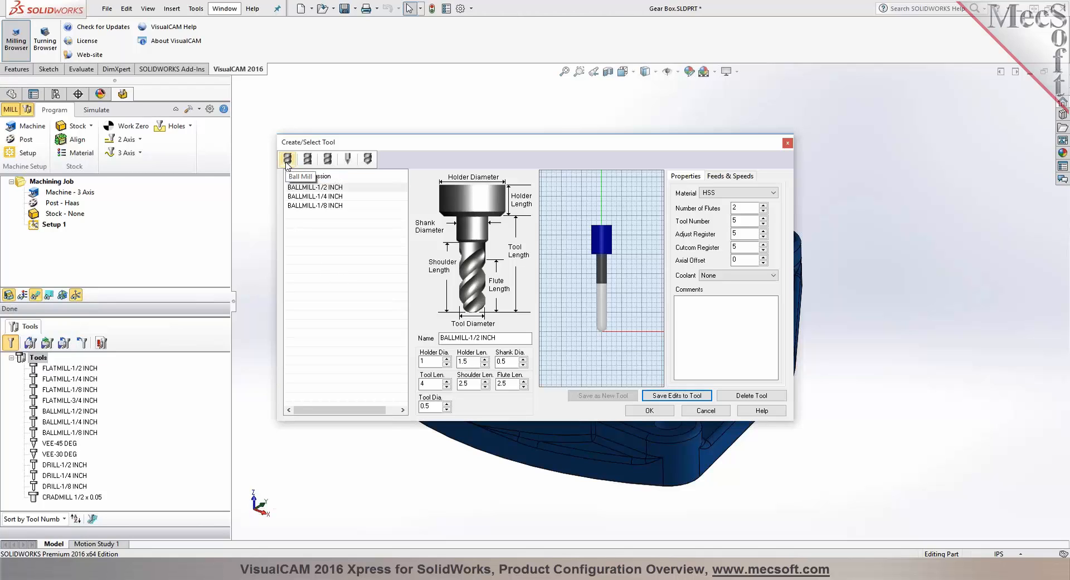
pyautogui.click(307, 160)
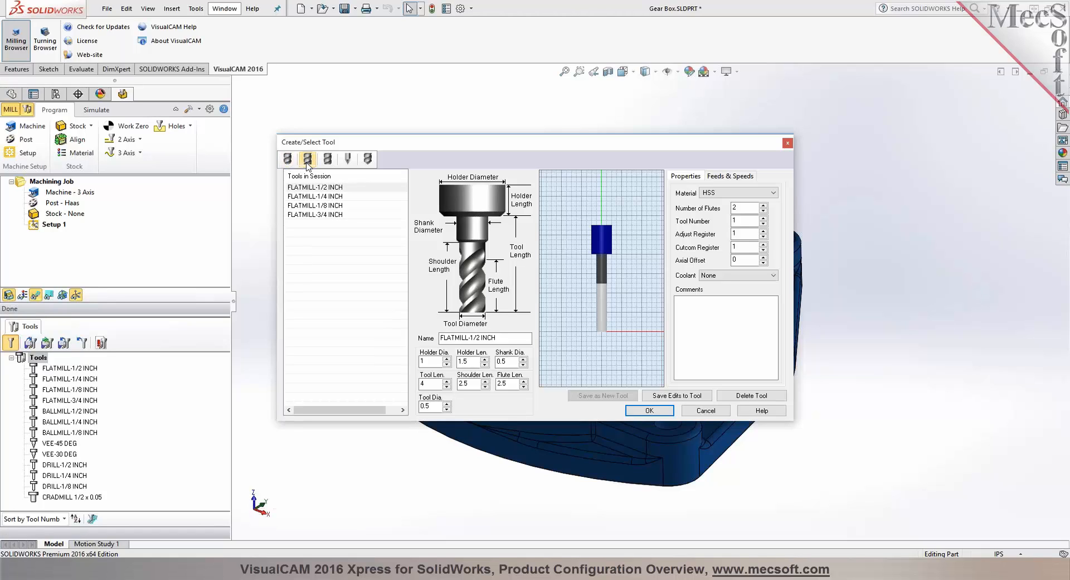
pyautogui.click(329, 162)
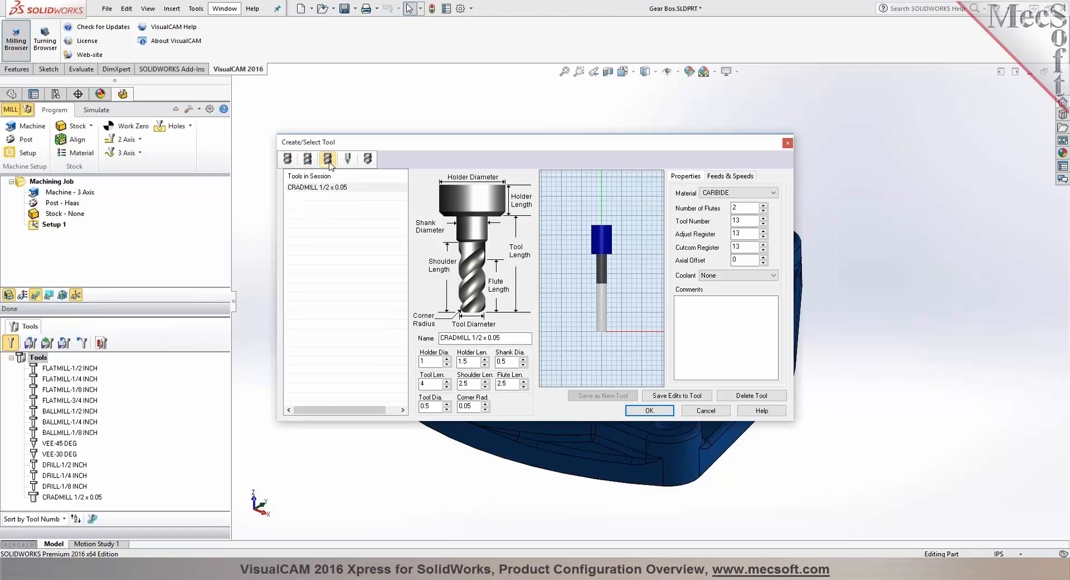
pyautogui.click(348, 161)
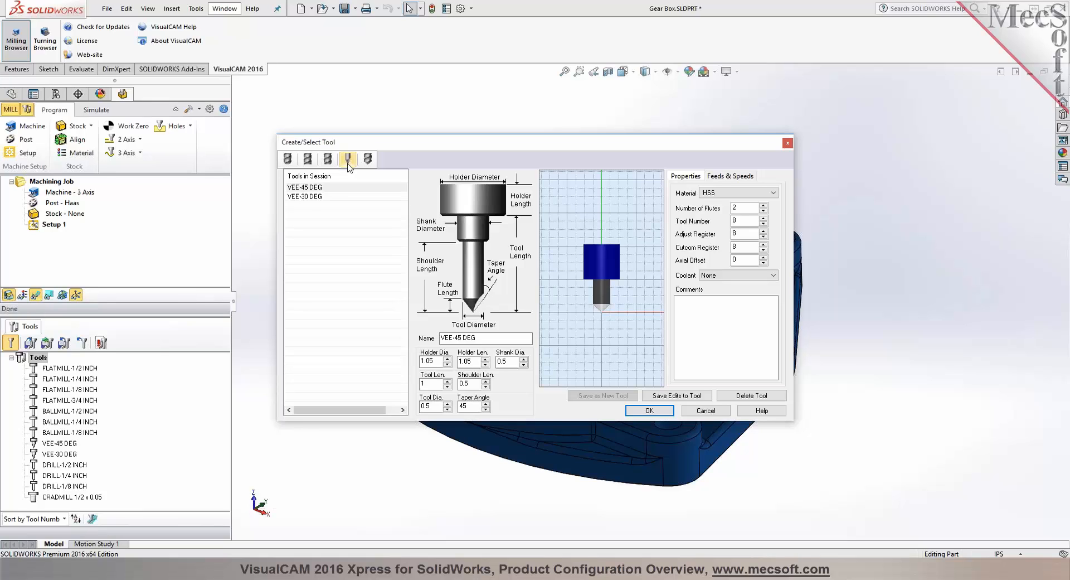
pyautogui.click(368, 163)
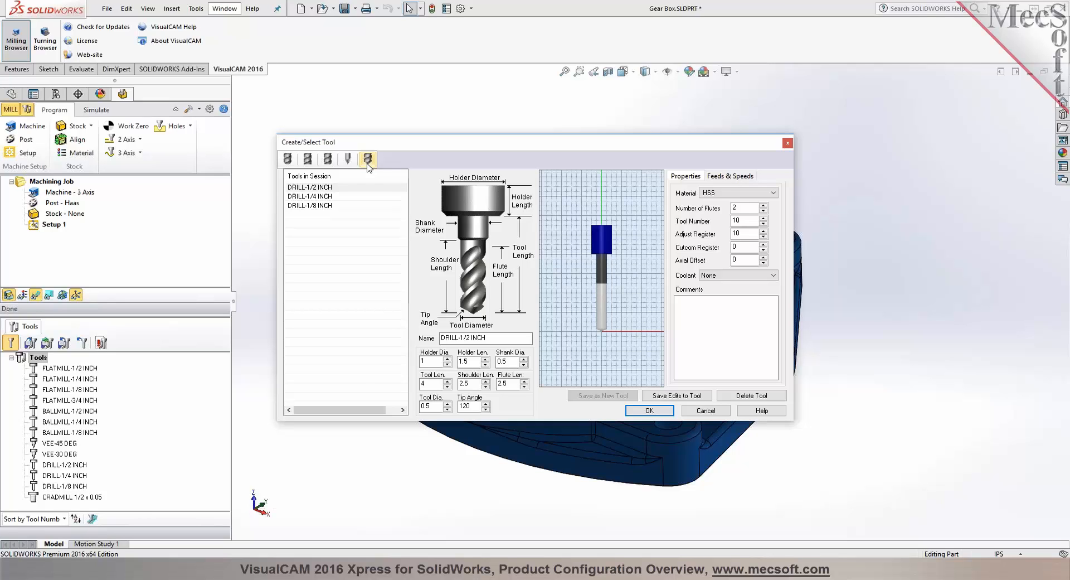
# Inspect the feeds and speeds of BALLMILL-1/2 INCH and the stock materials available for loading feeds from the table.
pyautogui.click(289, 160)
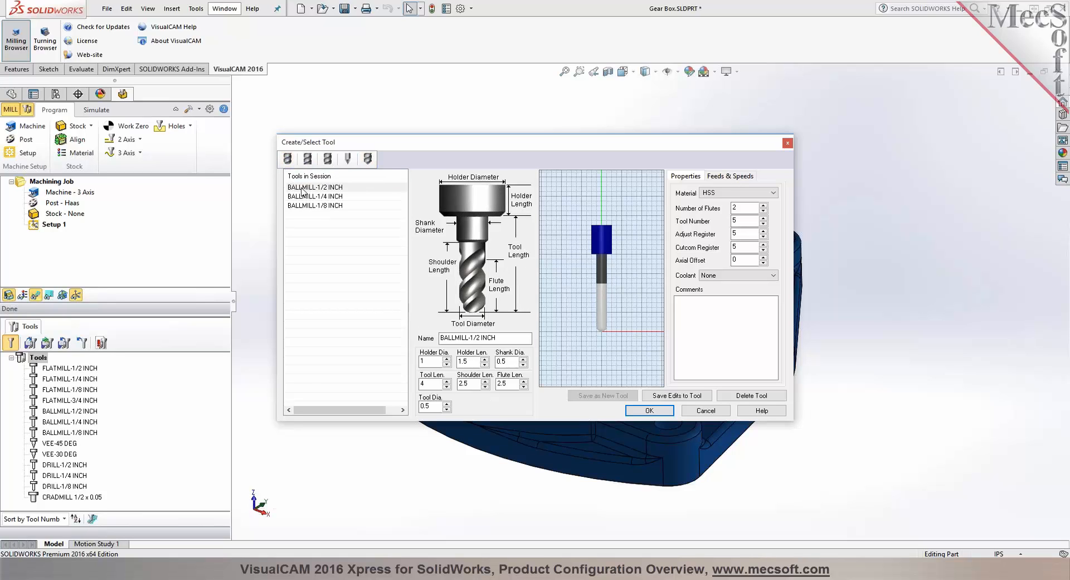
pyautogui.click(303, 189)
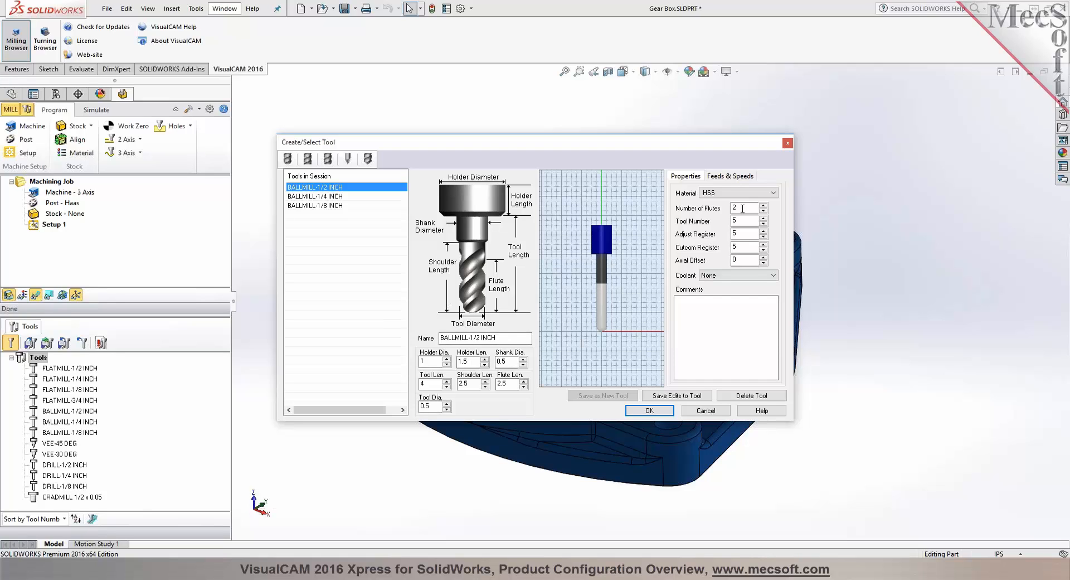
pyautogui.click(732, 177)
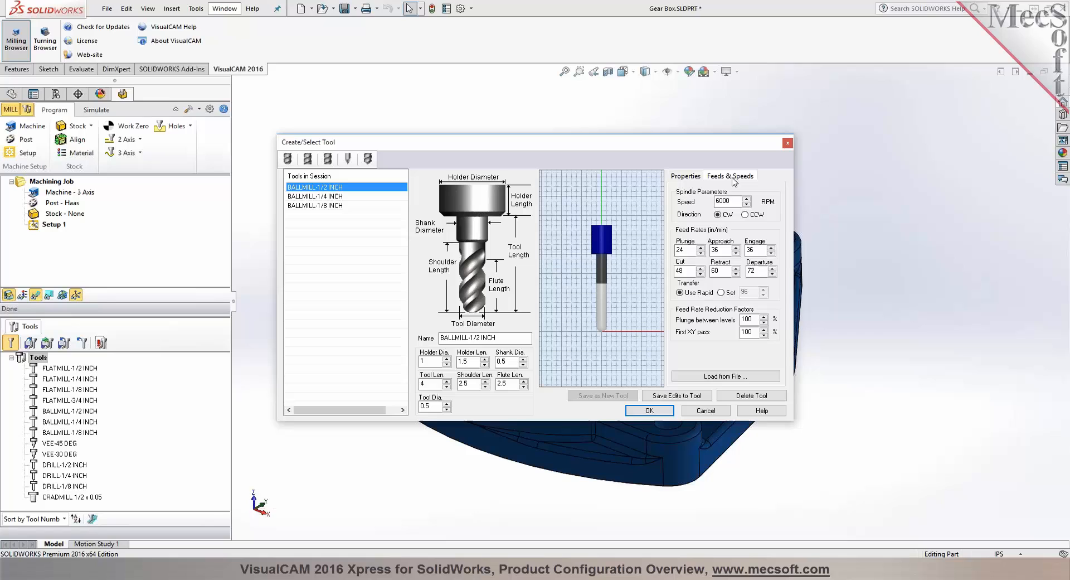
pyautogui.click(704, 377)
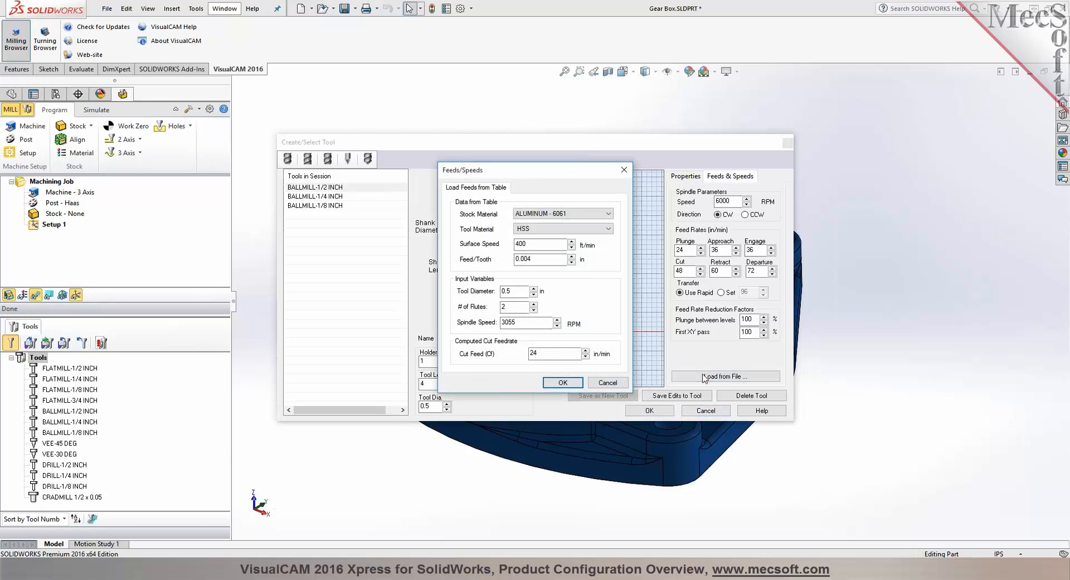
pyautogui.click(604, 215)
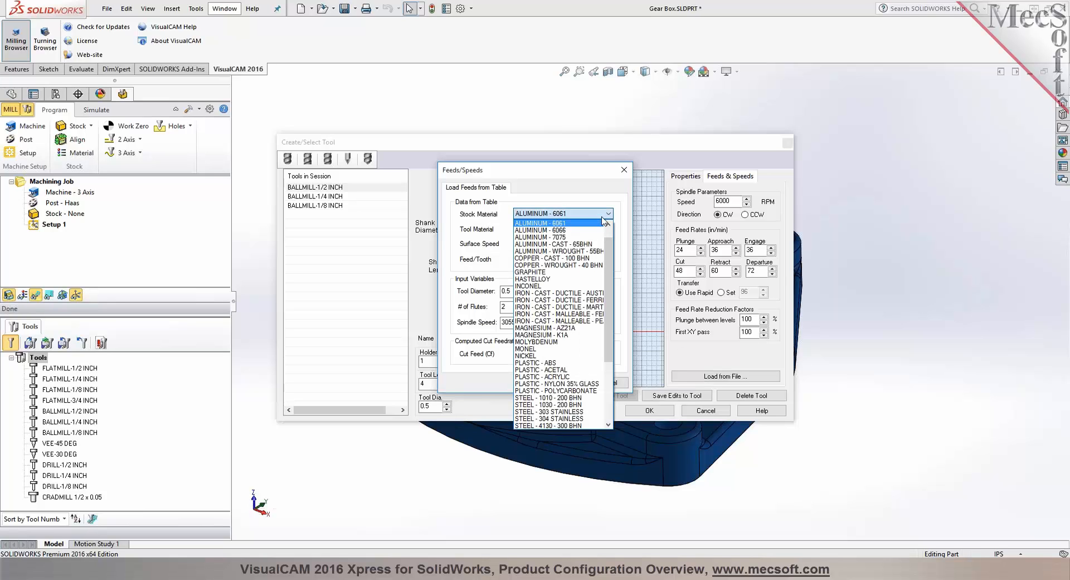
pyautogui.click(602, 216)
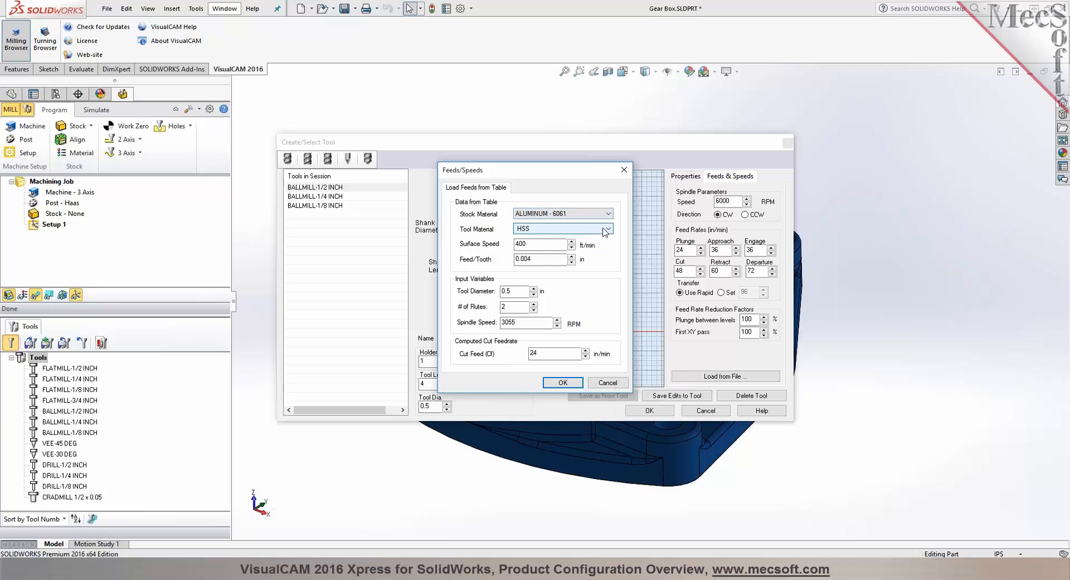
pyautogui.click(606, 383)
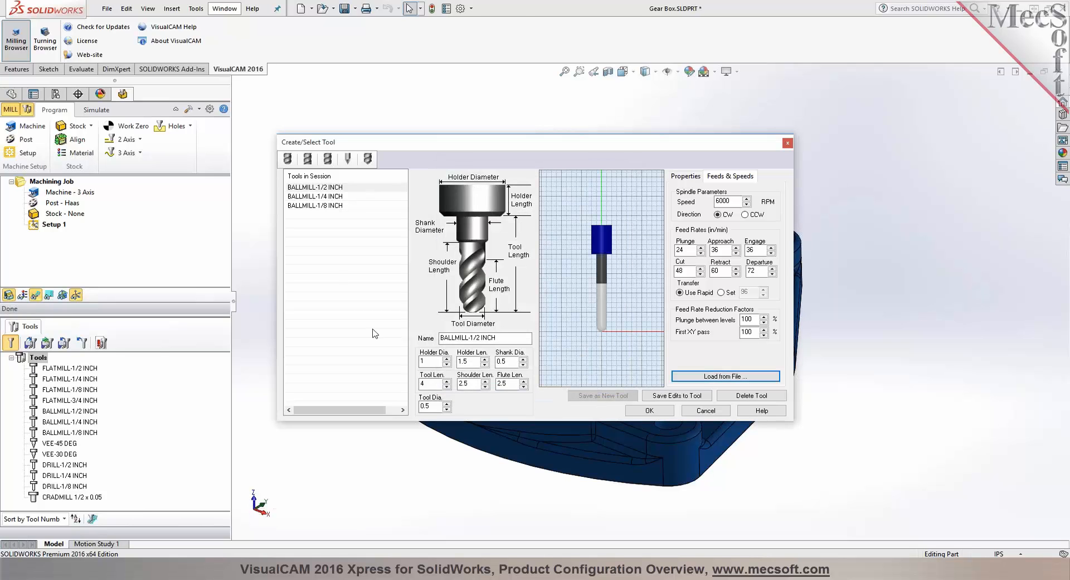
# Review the ball mill and flat mill feeds and speeds, close the tool library without changes, and fit the part in view.
pyautogui.click(289, 160)
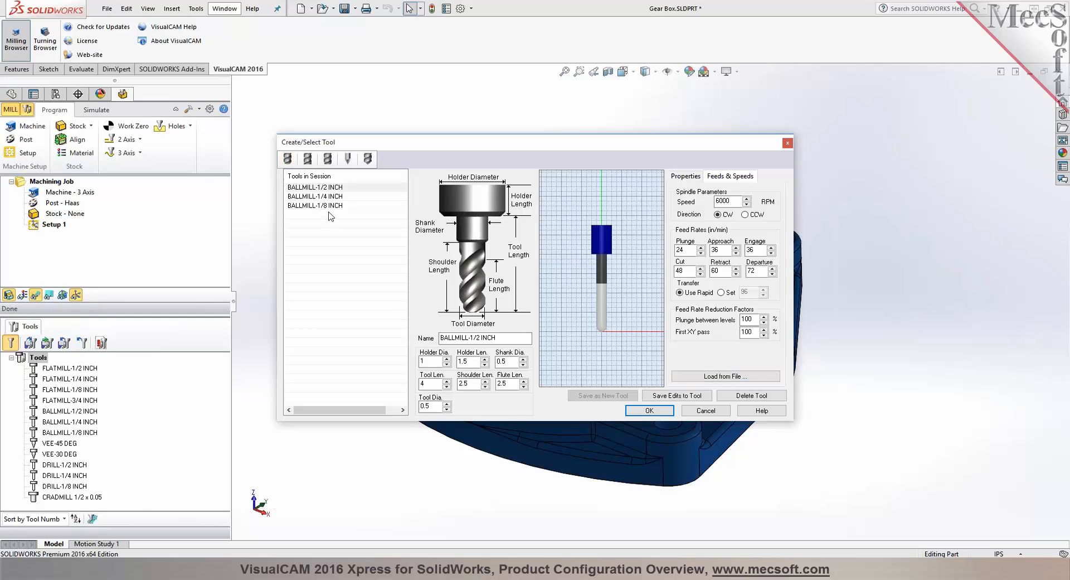
pyautogui.click(307, 160)
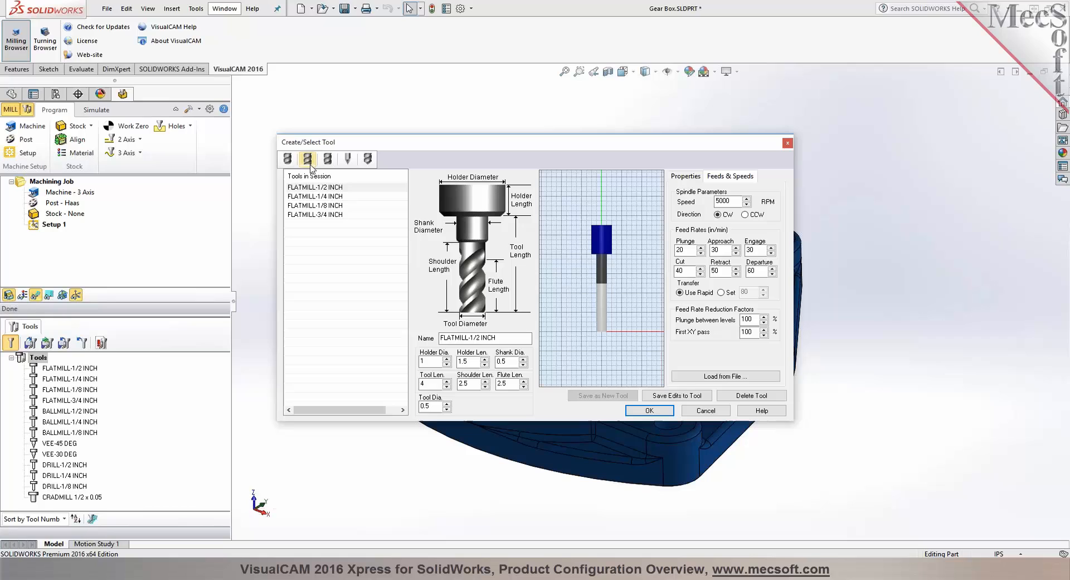
pyautogui.click(709, 412)
pyautogui.scroll(2, 358, 329)
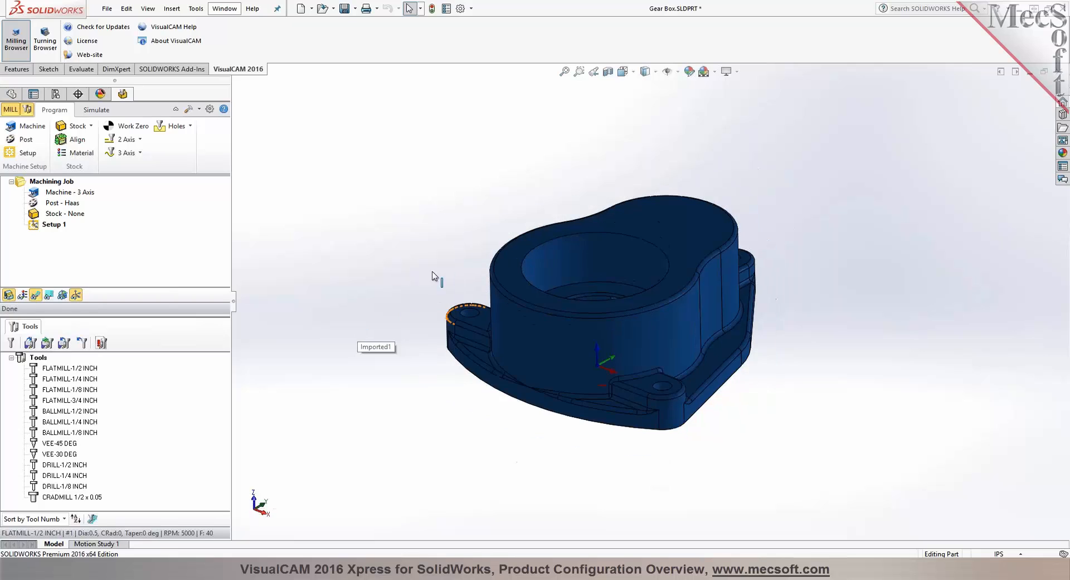
pyautogui.press('f')
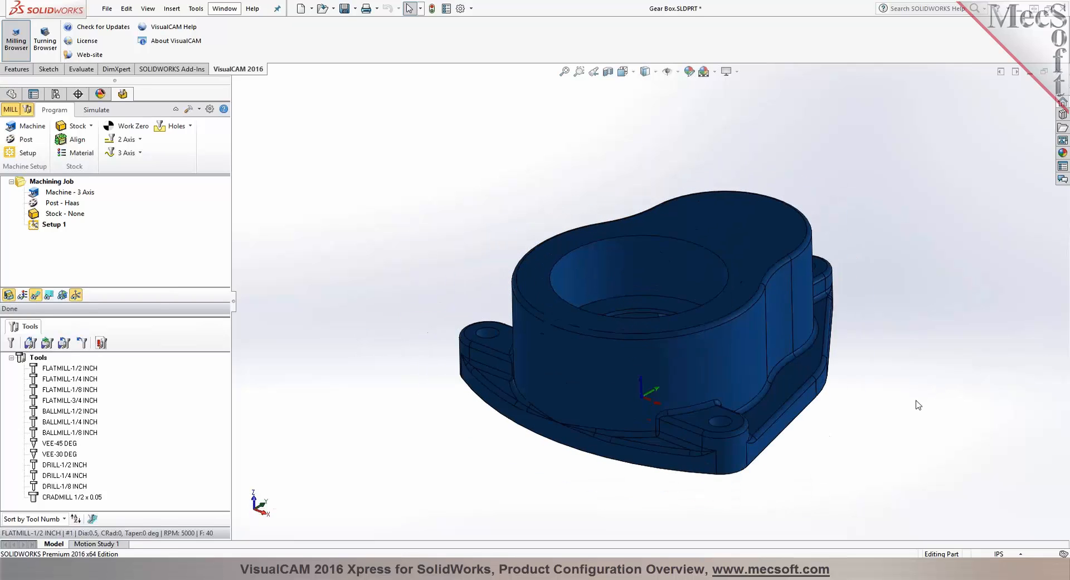
pyautogui.scroll(-1, 871, 441)
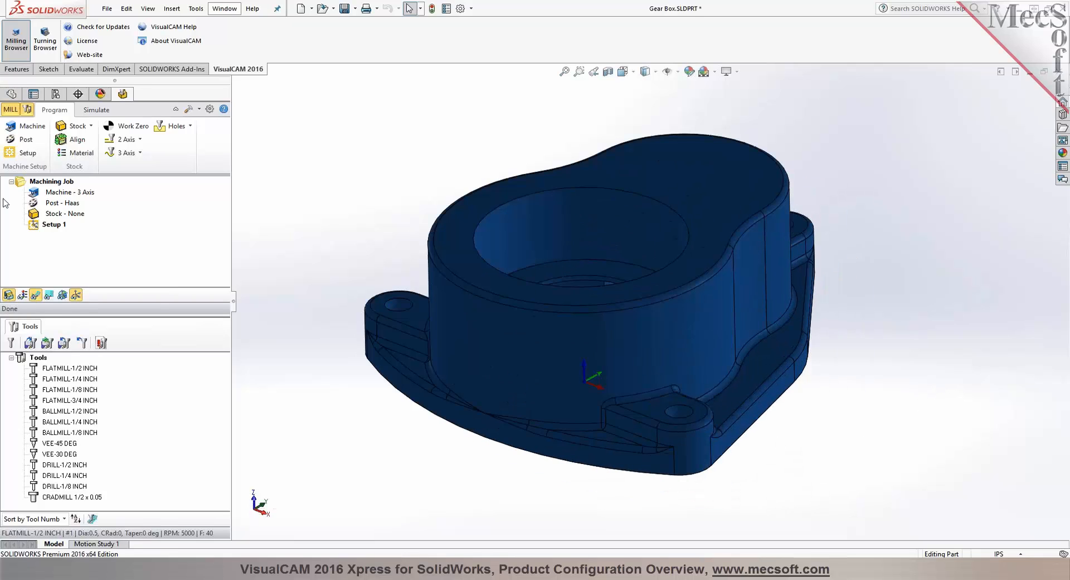
# In the machine tool setup, rotate the machine coordinate system about the X axis by 90 degrees twice.
pyautogui.click(20, 127)
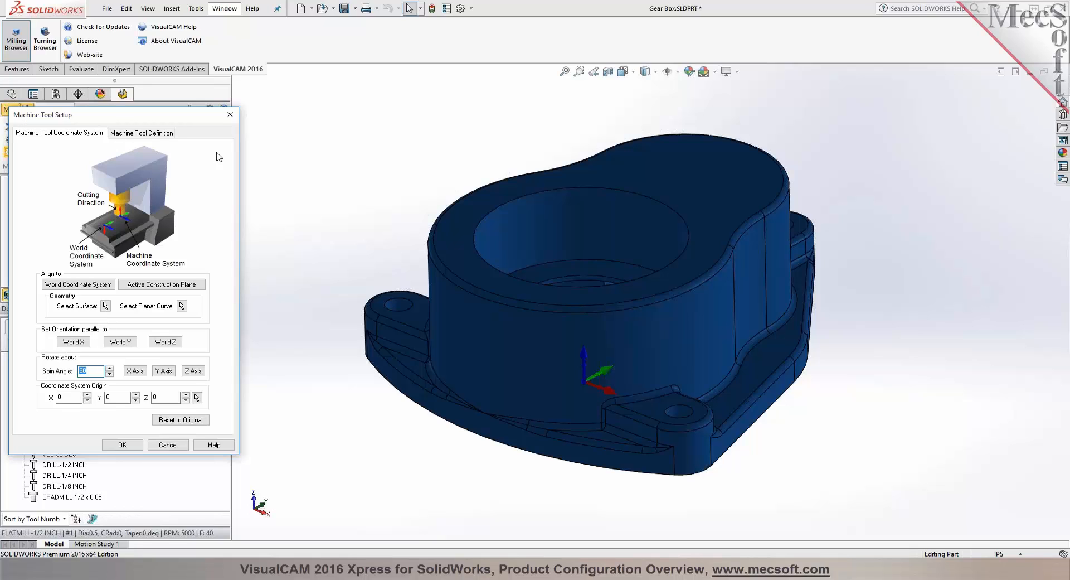
pyautogui.scroll(1, 336, 216)
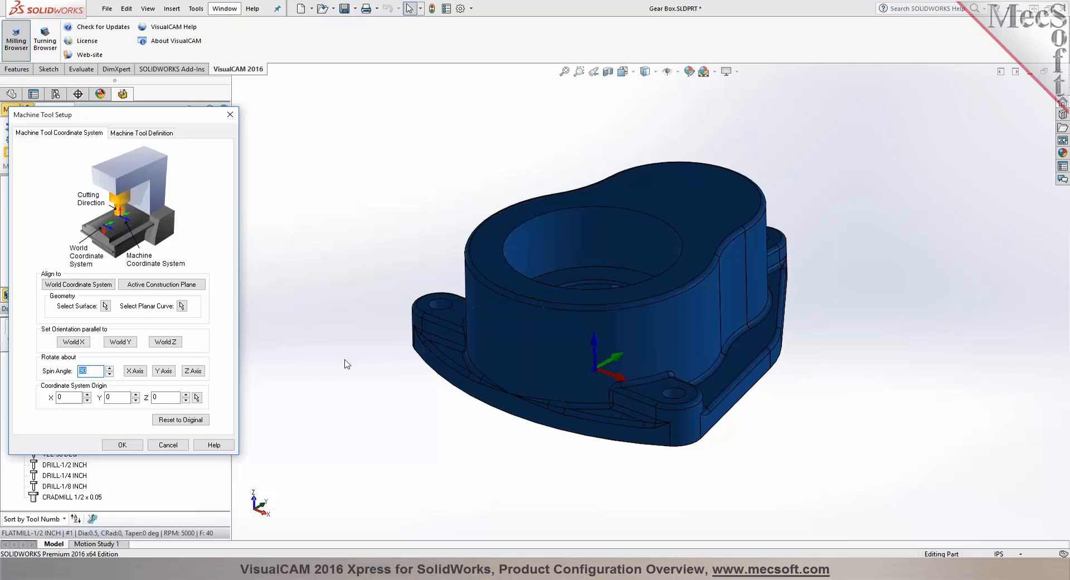
pyautogui.moveTo(705, 466); pyautogui.dragTo(694, 214, button='middle')
pyautogui.moveTo(504, 317); pyautogui.dragTo(486, 292, button='middle')
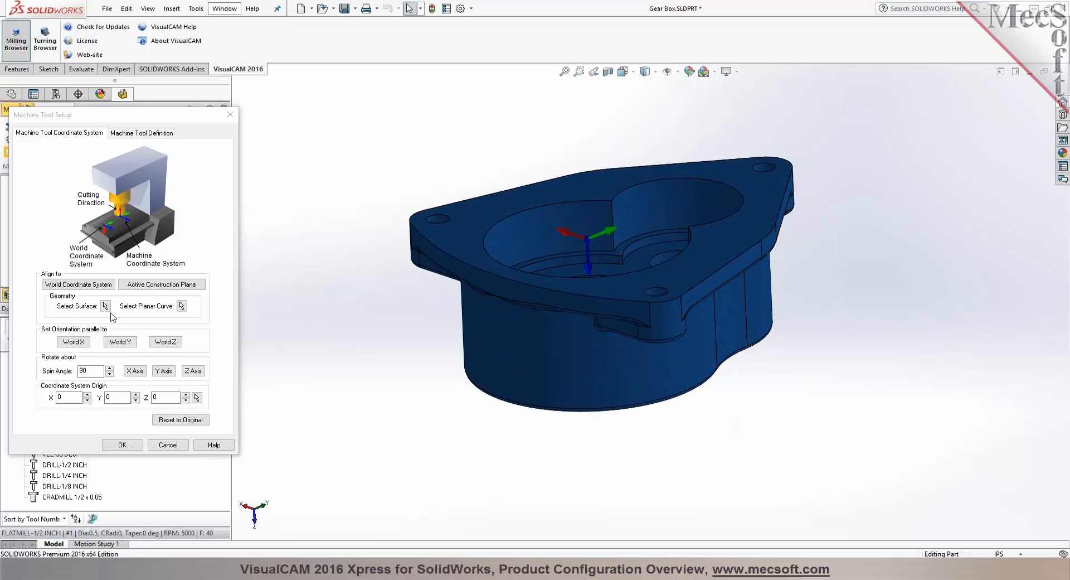
pyautogui.click(135, 372)
pyautogui.click(135, 371)
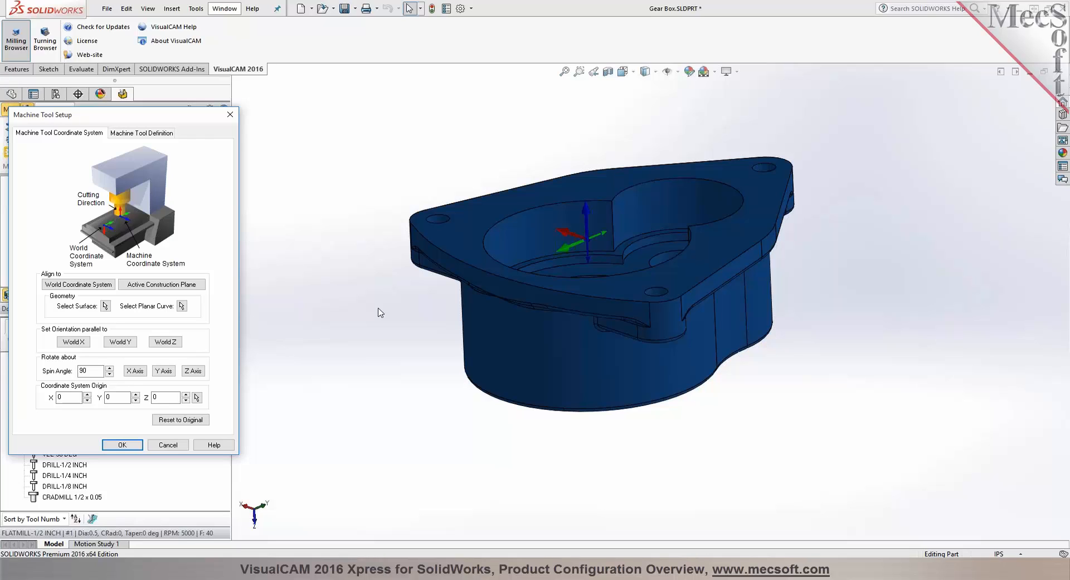
# Align the machine coordinate system to the World Coordinate System and accept the setup with the manual 3 Axis machine definition.
pyautogui.click(93, 285)
pyautogui.moveTo(714, 230); pyautogui.dragTo(677, 214, button='middle')
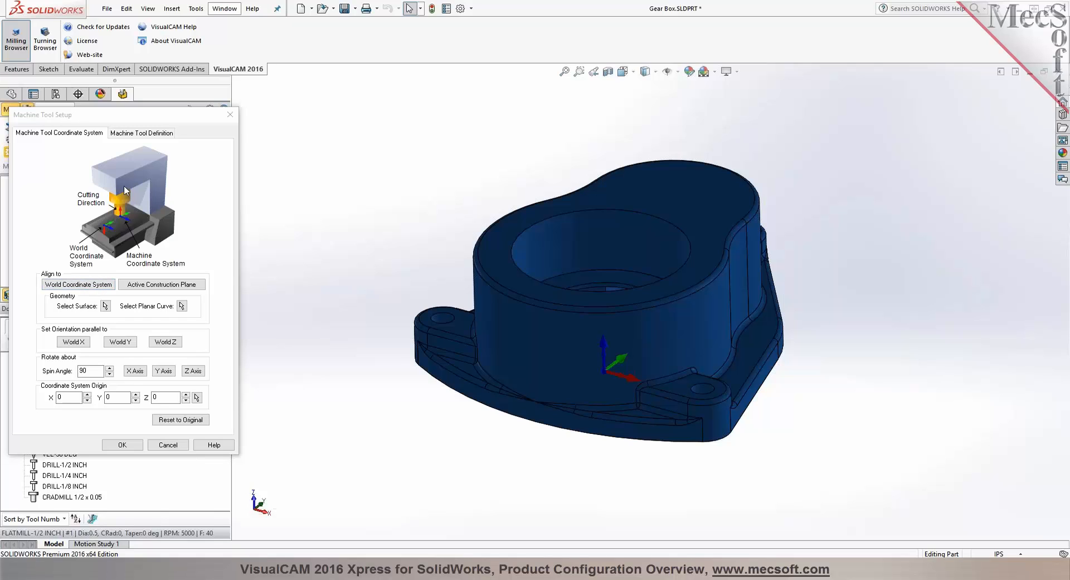
pyautogui.click(151, 134)
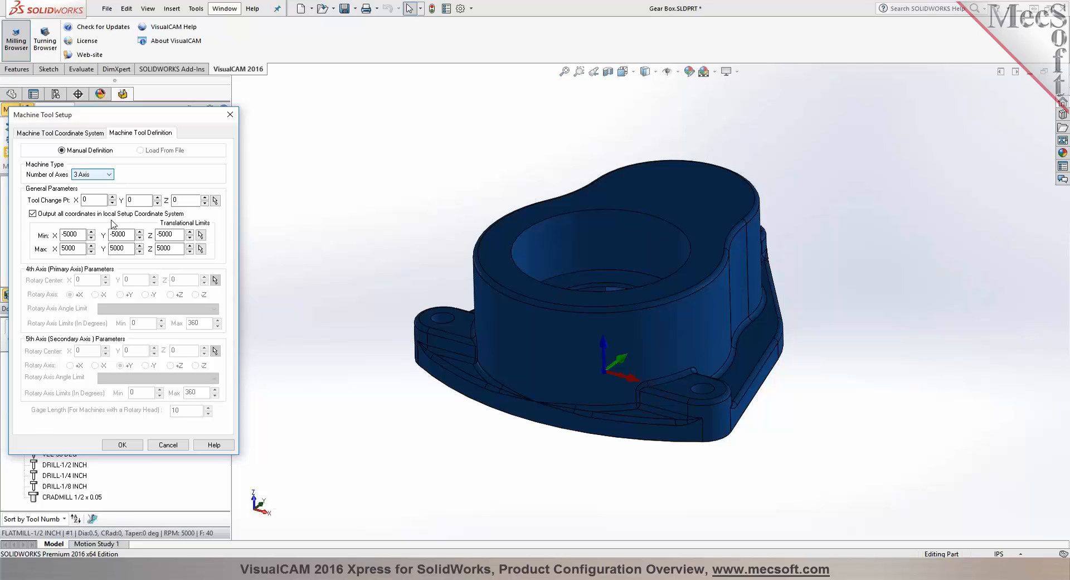
pyautogui.click(122, 444)
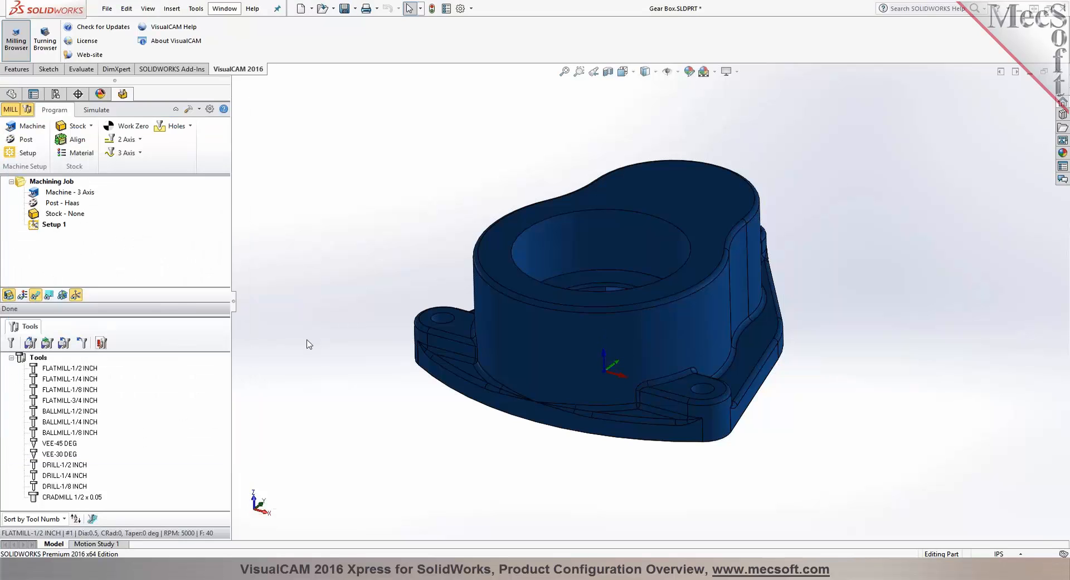
# Consult the MILL online help on module configurations, examining the configuration summary, common features, and setup and stock features.
pyautogui.click(224, 109)
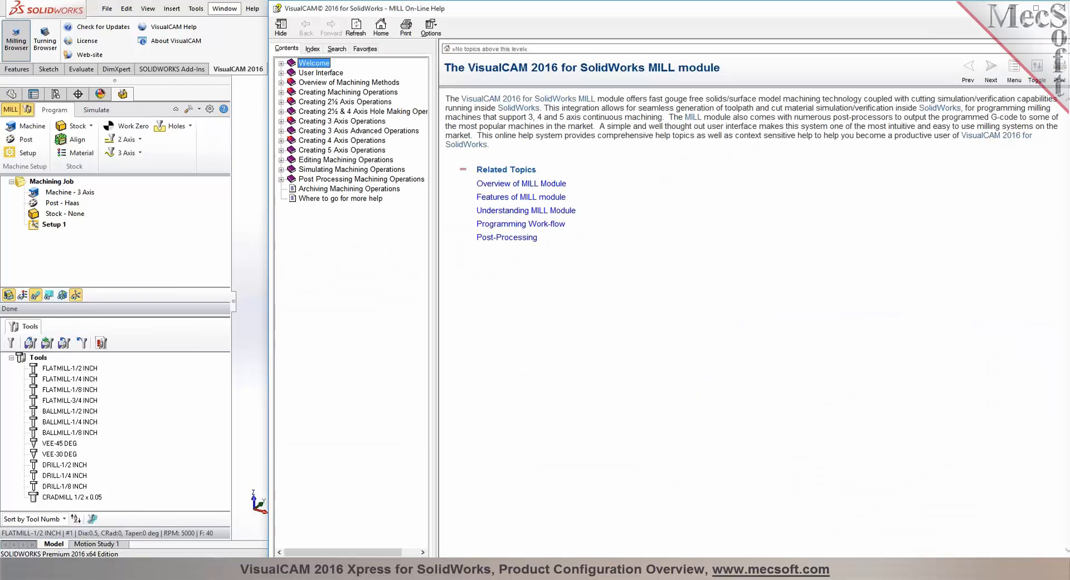
pyautogui.click(281, 64)
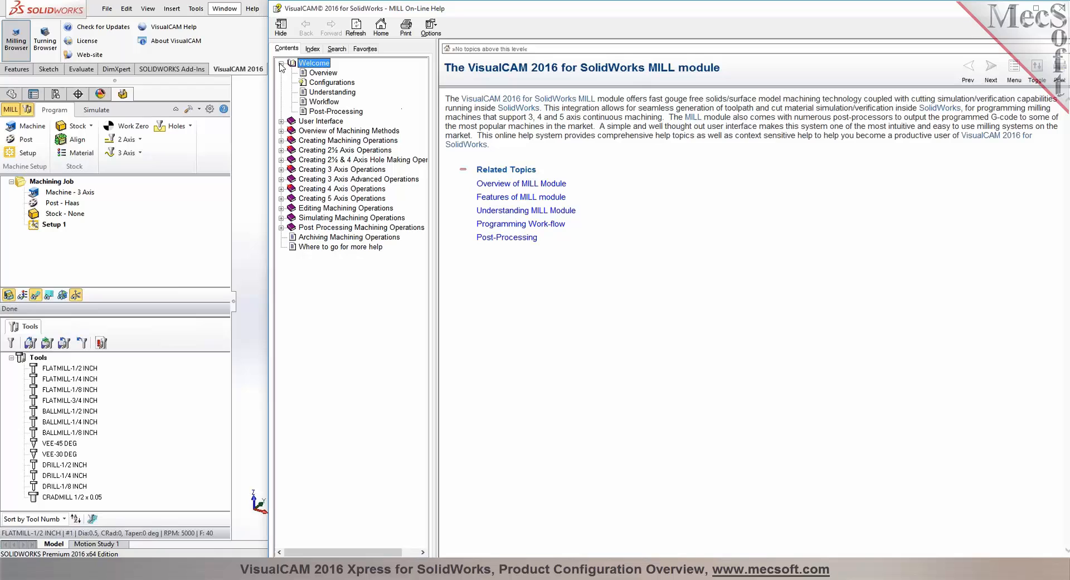
pyautogui.click(316, 83)
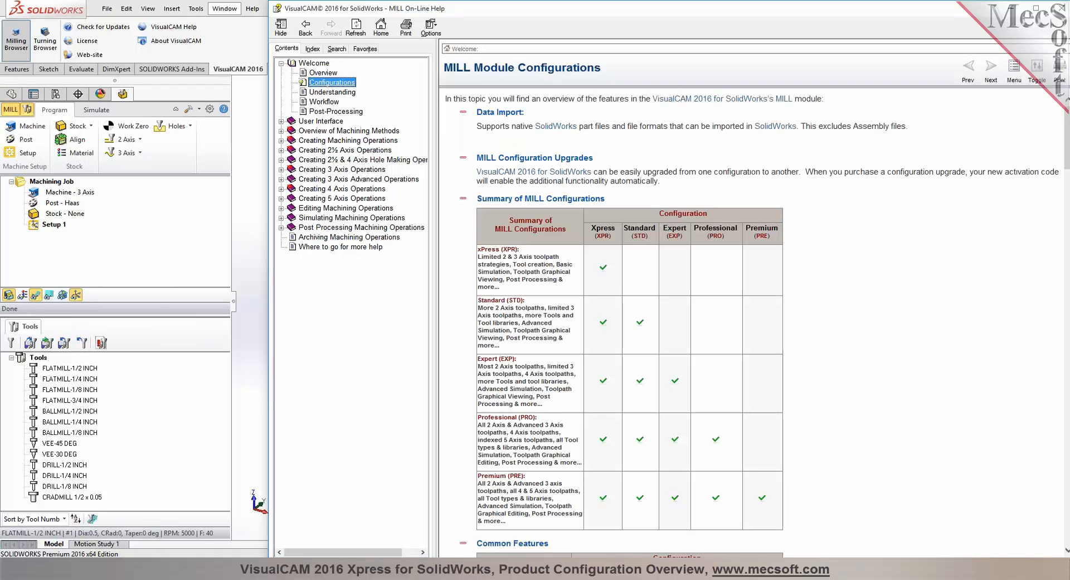
pyautogui.click(1034, 8)
pyautogui.scroll(-5, 898, 223)
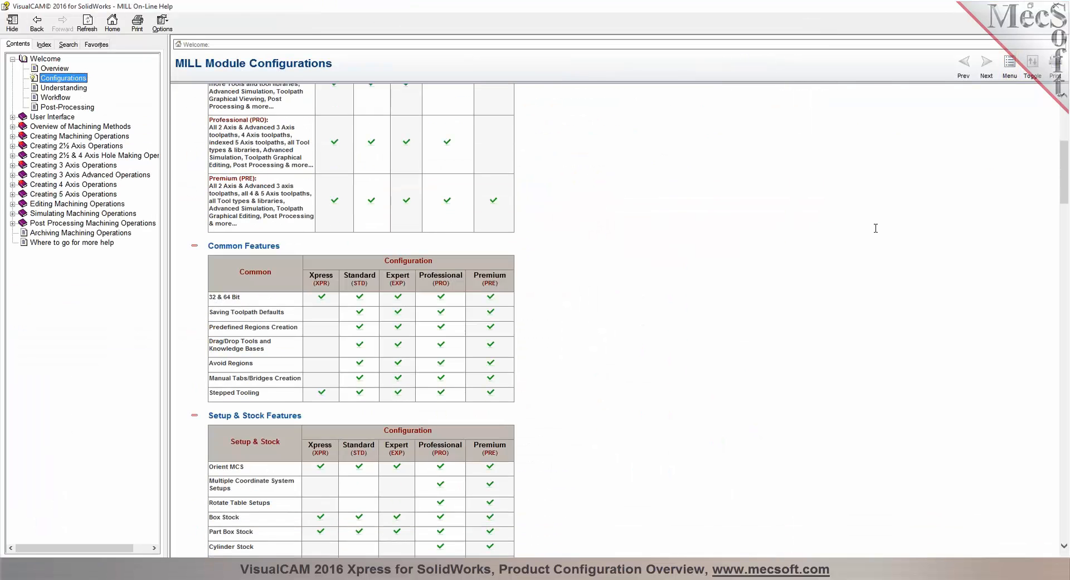
pyautogui.scroll(5, 876, 228)
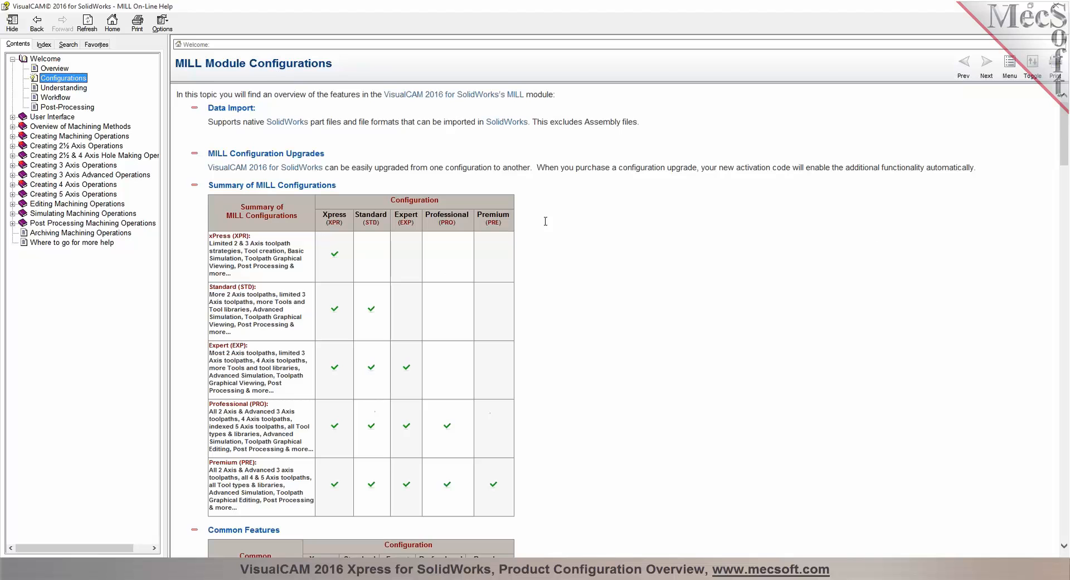
pyautogui.scroll(-6, 453, 325)
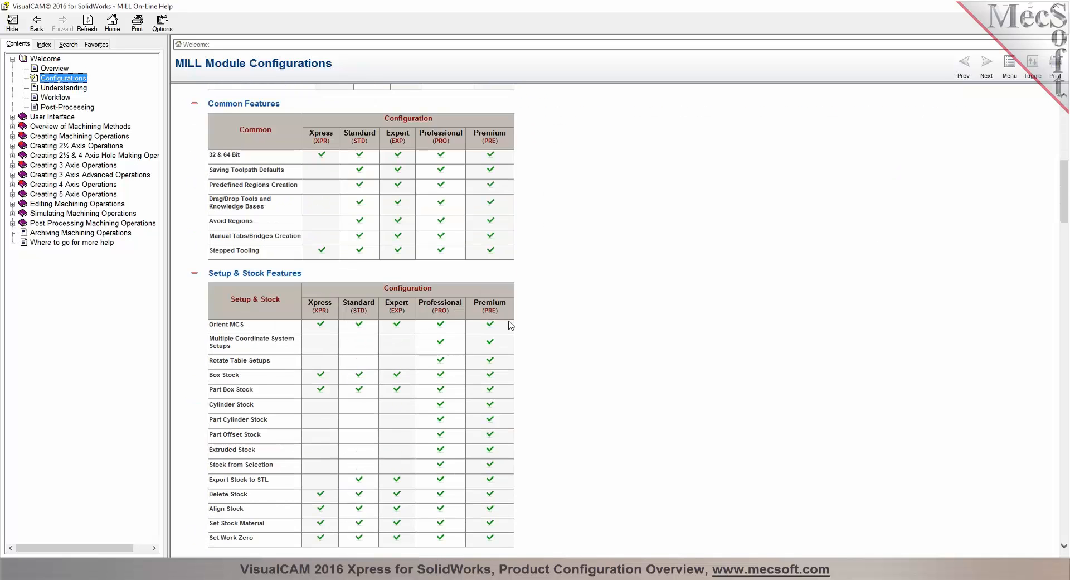
pyautogui.scroll(-3, 511, 325)
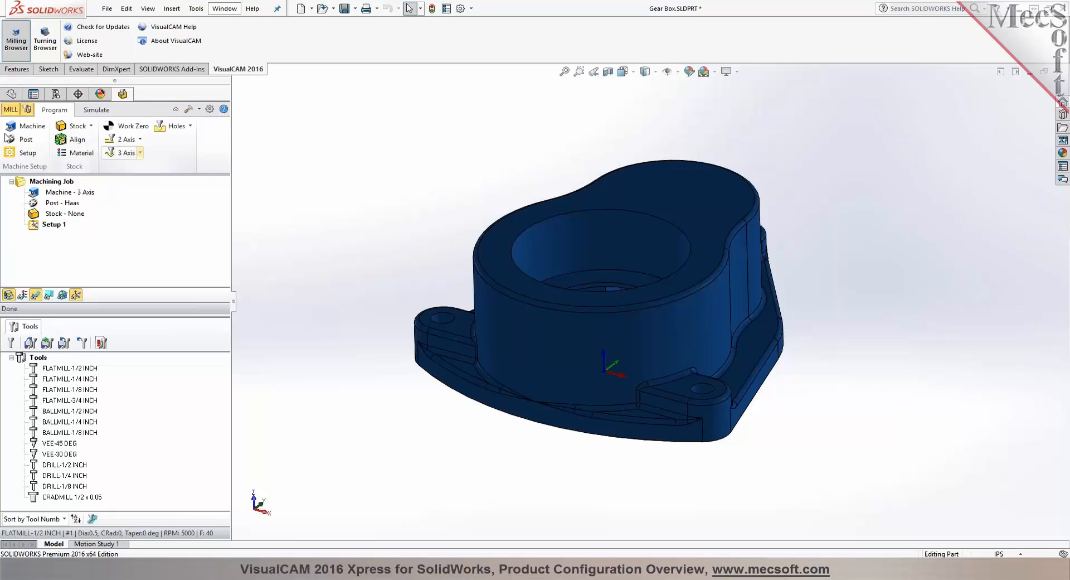
# Open the post-processor options and browse the available post-processors, keeping Haas as the current one.
pyautogui.click(57, 193)
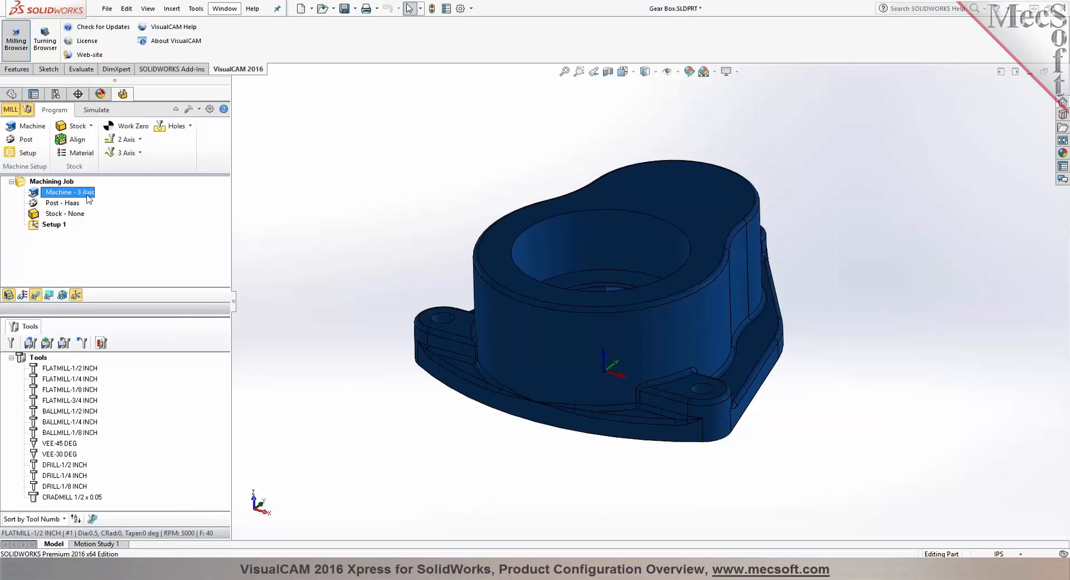
pyautogui.click(26, 140)
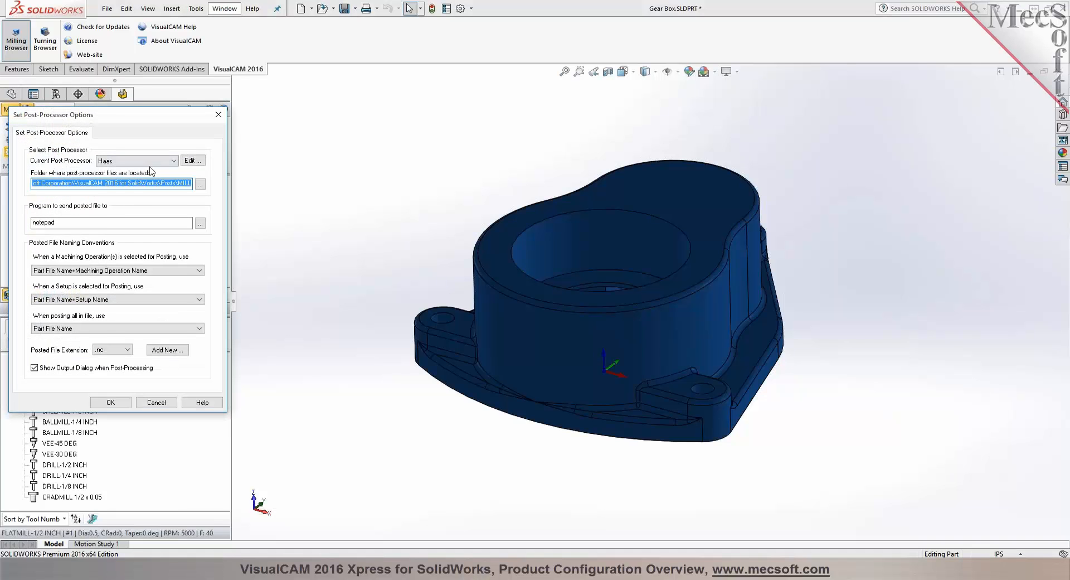
pyautogui.click(160, 161)
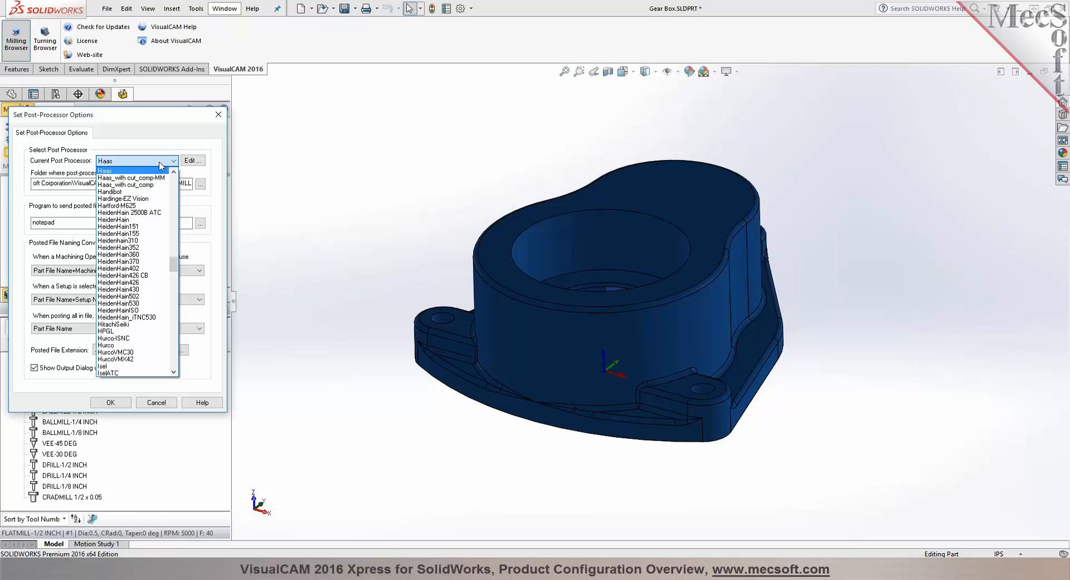
pyautogui.moveTo(174, 262); pyautogui.dragTo(180, 202)
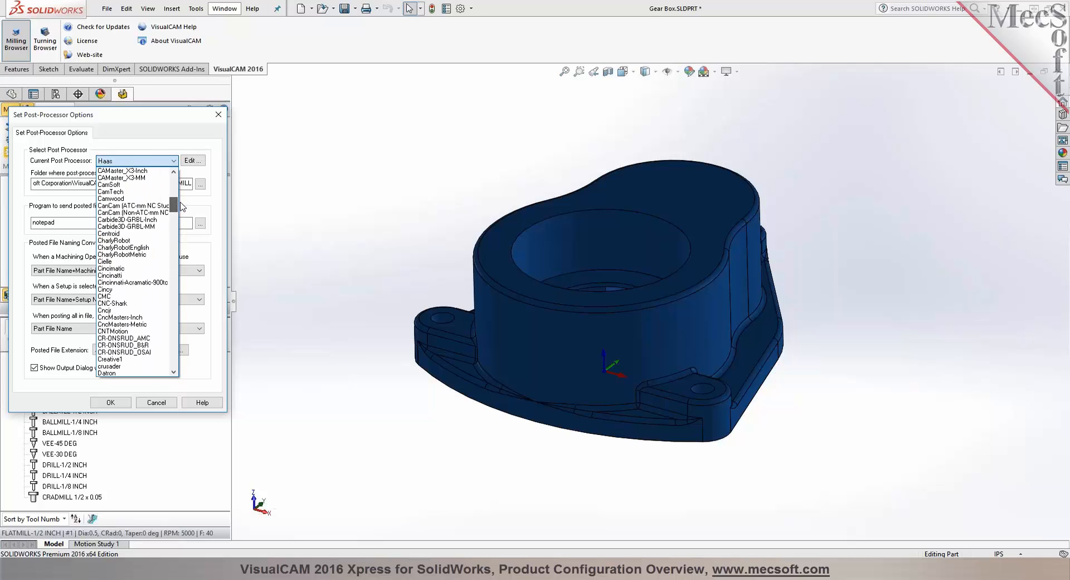
pyautogui.click(226, 257)
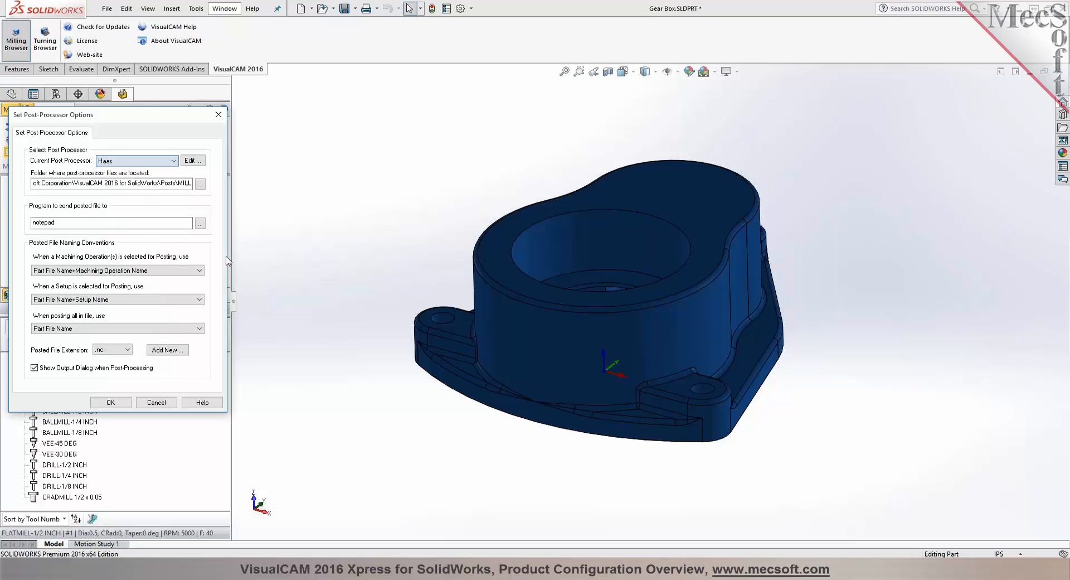
# Examine the Start/End, Tool Change and Setup definitions of the Haas post-processor, exit without saving, and accept the post options.
pyautogui.click(192, 161)
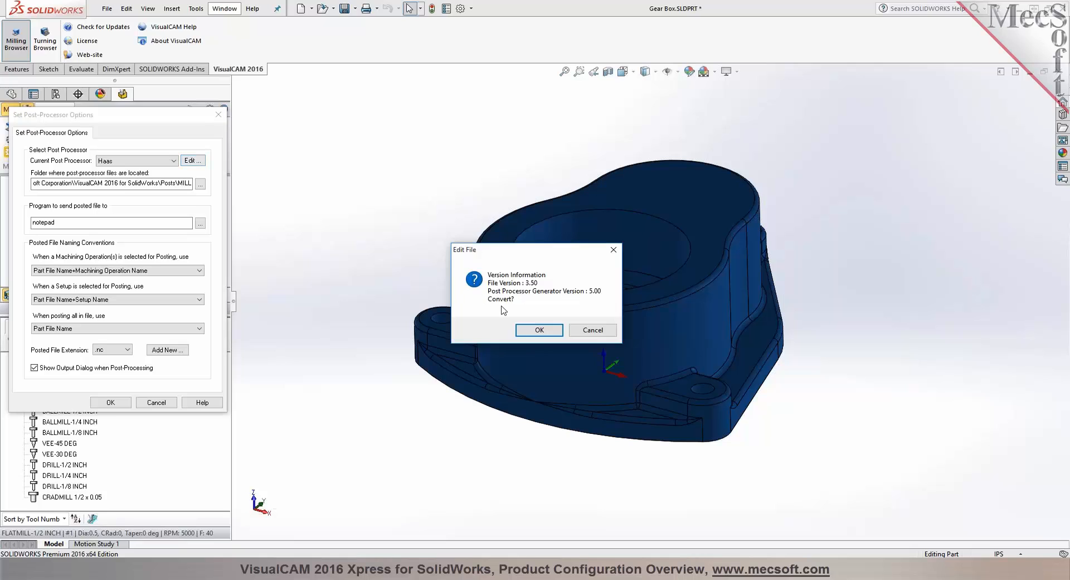
pyautogui.click(539, 330)
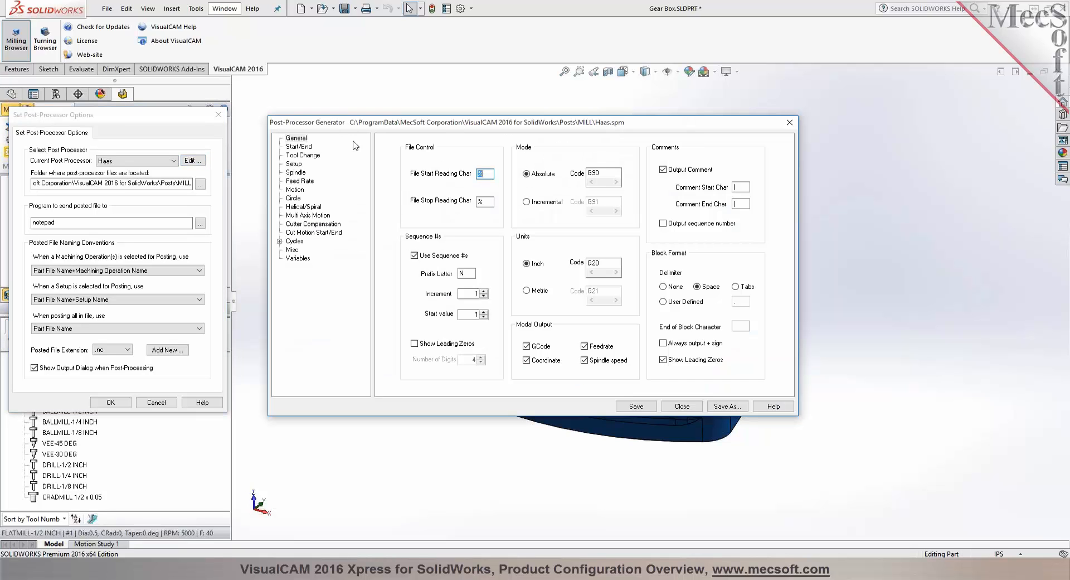
pyautogui.click(301, 147)
pyautogui.click(304, 156)
pyautogui.click(295, 164)
pyautogui.click(302, 155)
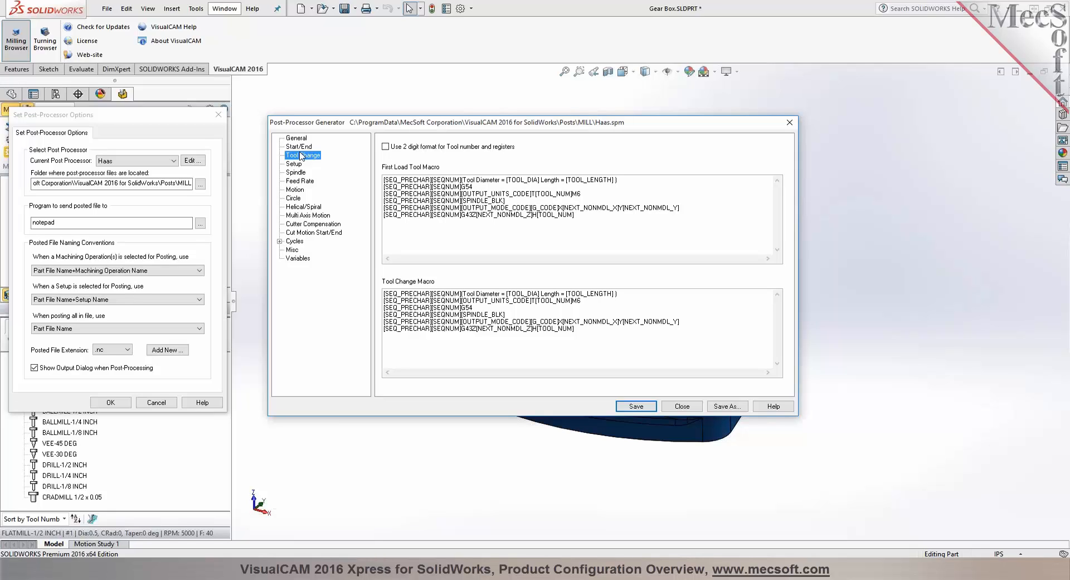
pyautogui.click(682, 406)
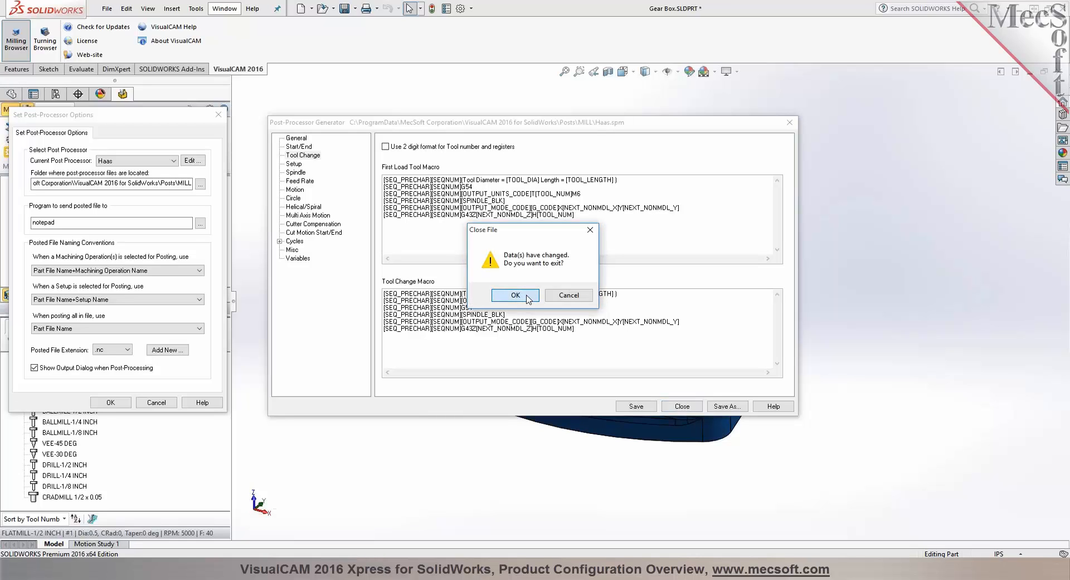
pyautogui.click(529, 299)
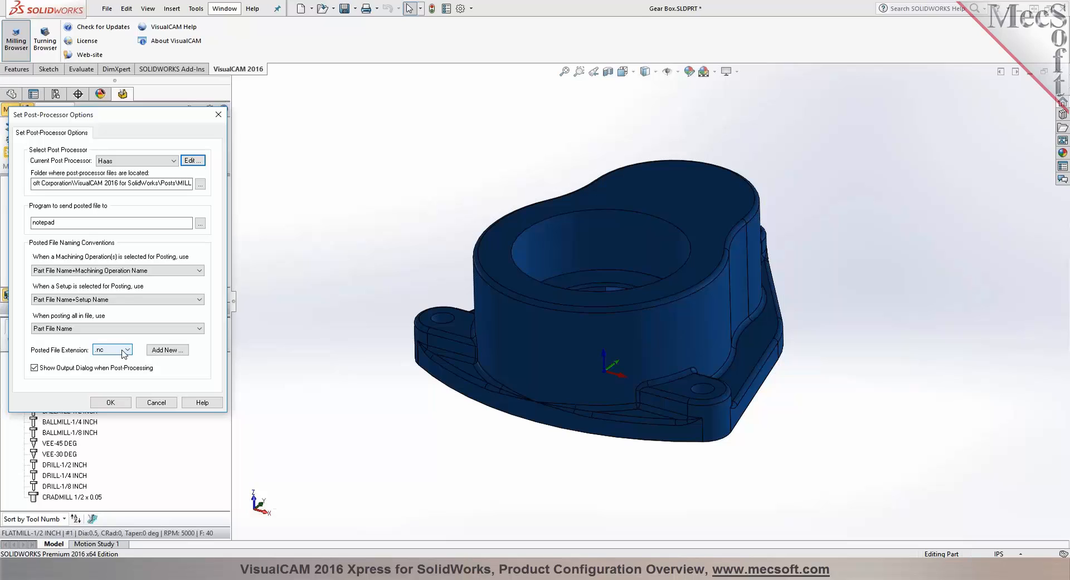
pyautogui.click(111, 402)
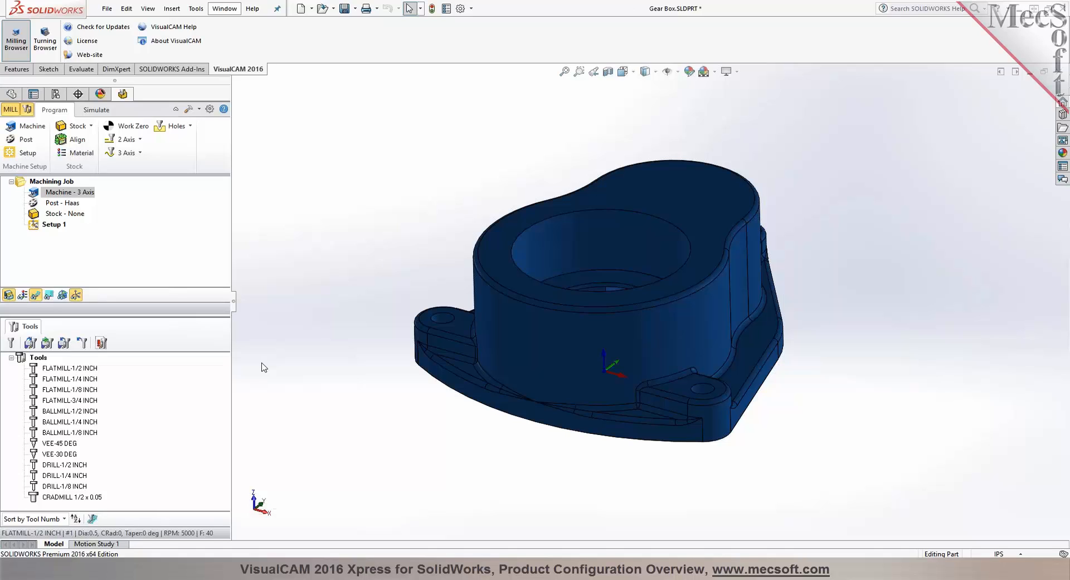
# Start a box stock around the Gear Box part, sized by copying the model bounding box.
pyautogui.click(91, 127)
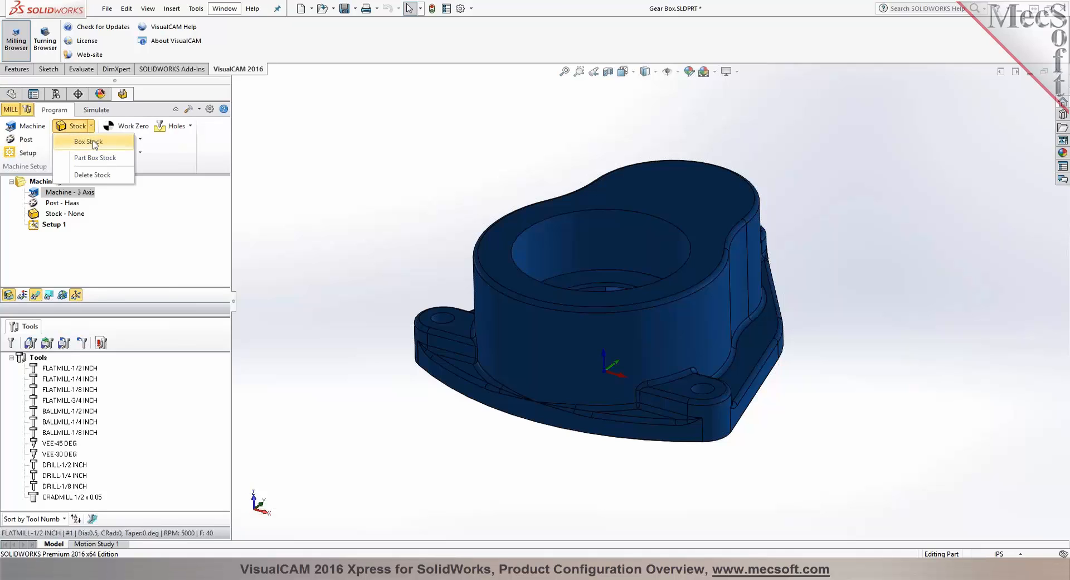
pyautogui.click(89, 142)
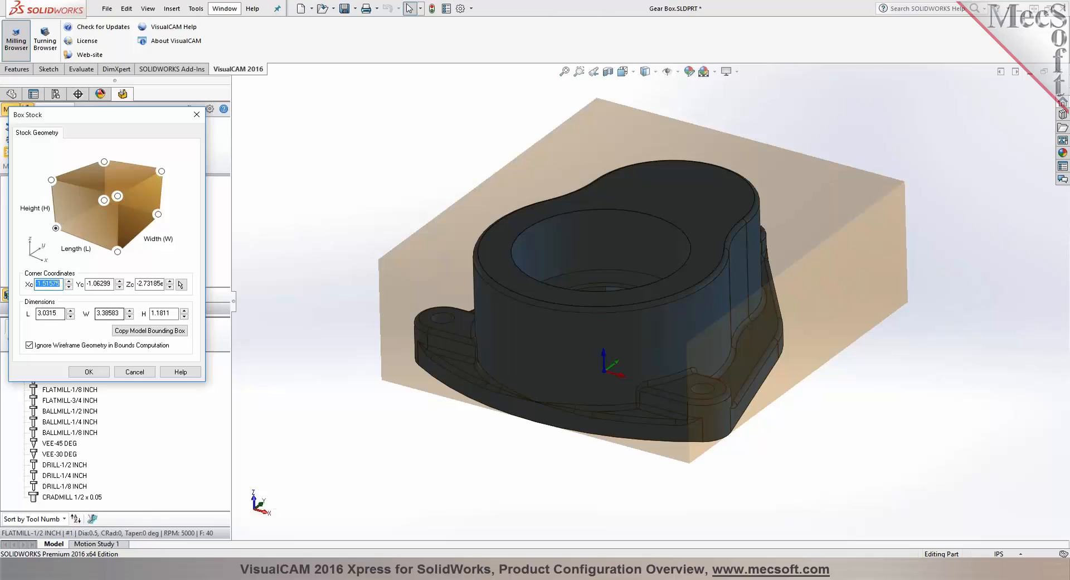
pyautogui.click(155, 332)
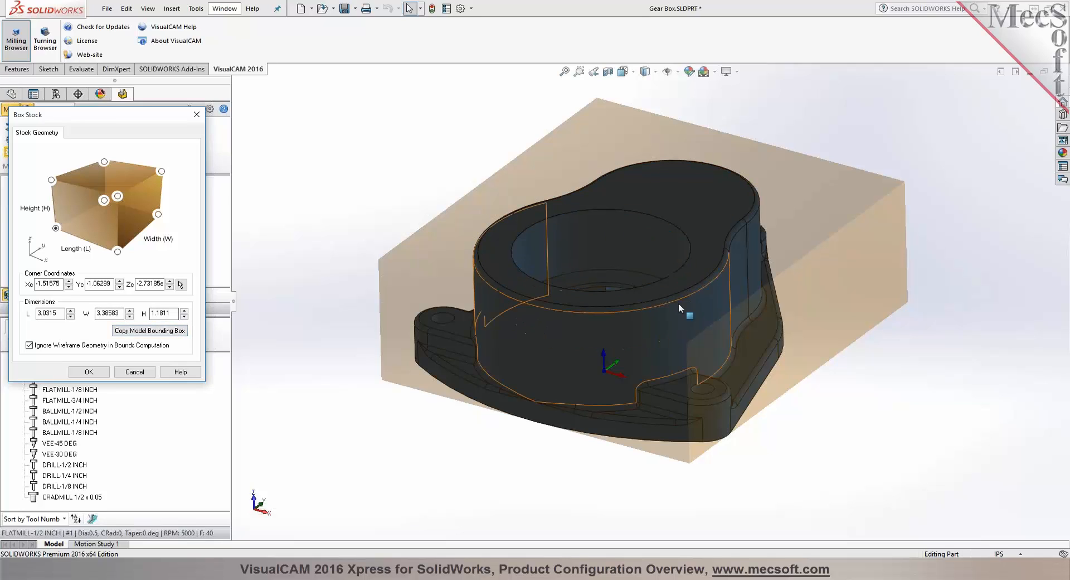
# Set the box stock dimensions to length 3.25, width 3.5 and height 1.25 inches and accept the stock.
pyautogui.moveTo(64, 313); pyautogui.dragTo(29, 313)
pyautogui.write('3.25')
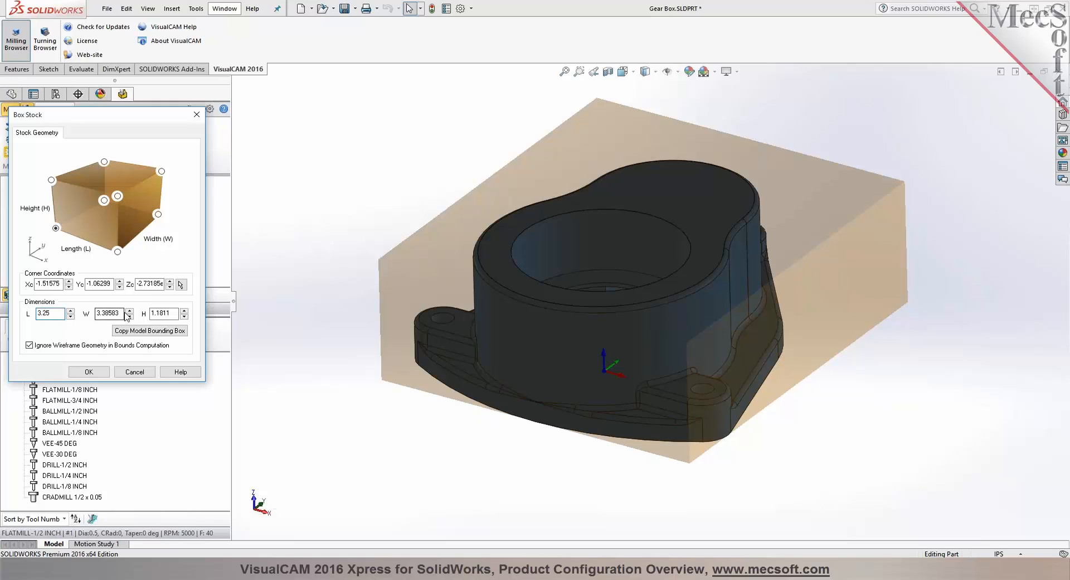
pyautogui.moveTo(122, 313); pyautogui.dragTo(56, 313)
pyautogui.write('3.5')
pyautogui.press('Tab')
pyautogui.click(89, 371)
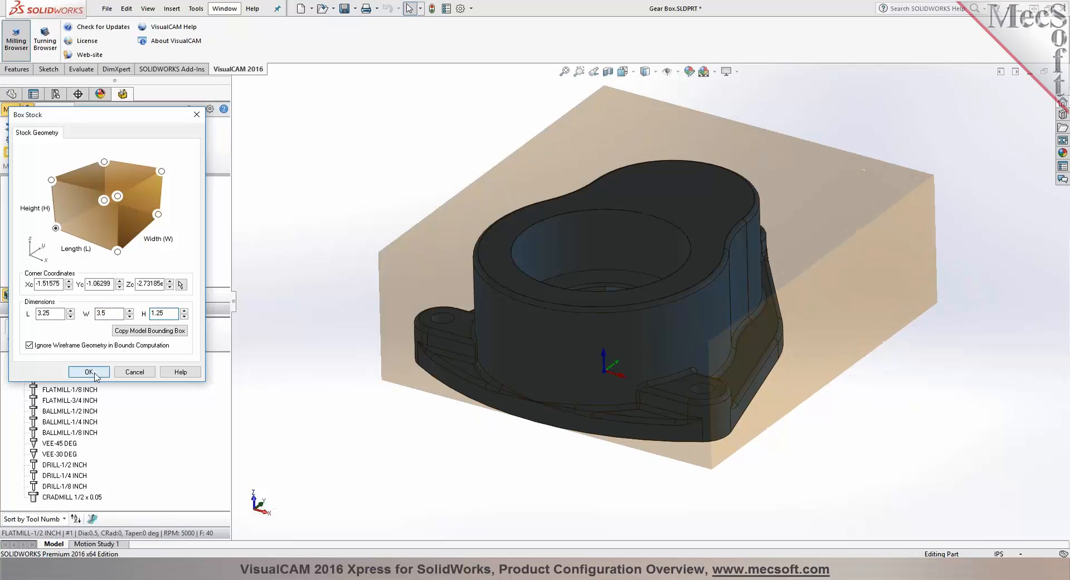
# Review the X, Y and Z offset settings of a part bounding box stock and cancel without creating it.
pyautogui.click(90, 126)
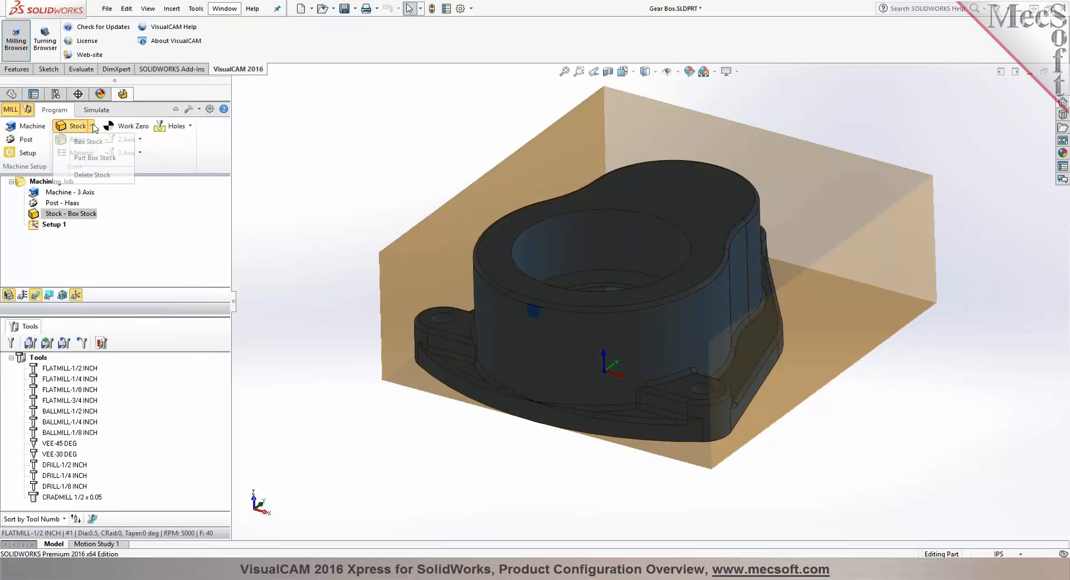
pyautogui.click(95, 157)
pyautogui.click(52, 272)
pyautogui.click(103, 273)
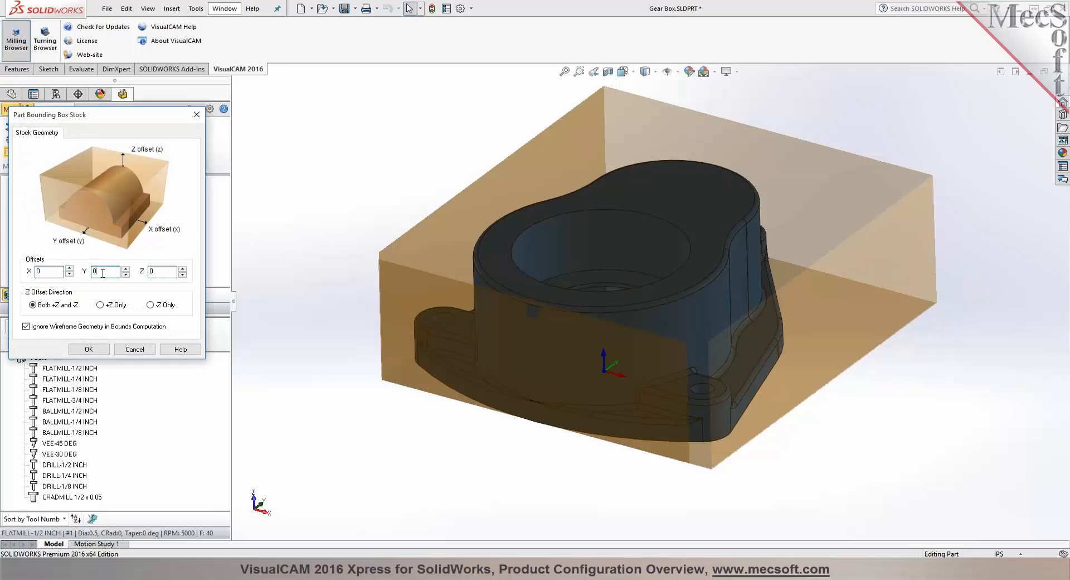
pyautogui.click(170, 271)
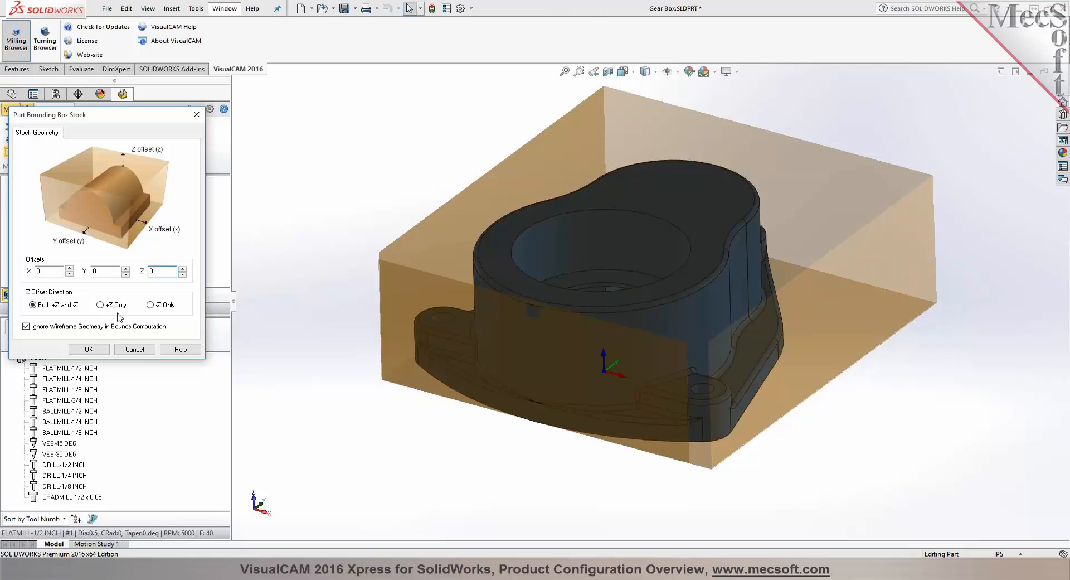
pyautogui.click(135, 349)
# Look over the available stock options, and toggle the box stock's visibility off and back on around the part.
pyautogui.click(91, 125)
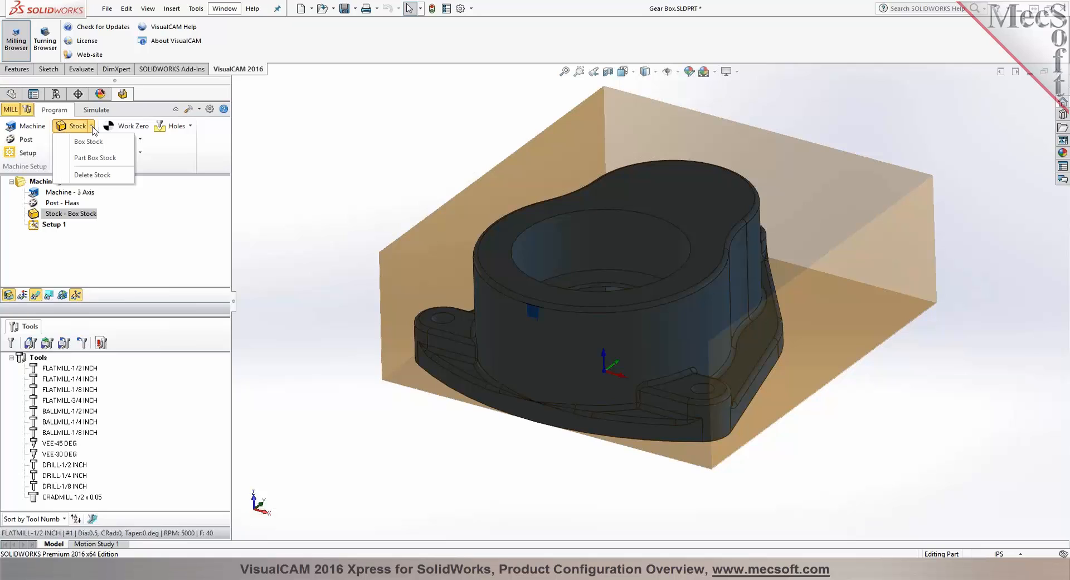
pyautogui.click(304, 181)
pyautogui.moveTo(327, 191); pyautogui.dragTo(380, 200, button='middle')
pyautogui.click(7, 296)
pyautogui.click(7, 296)
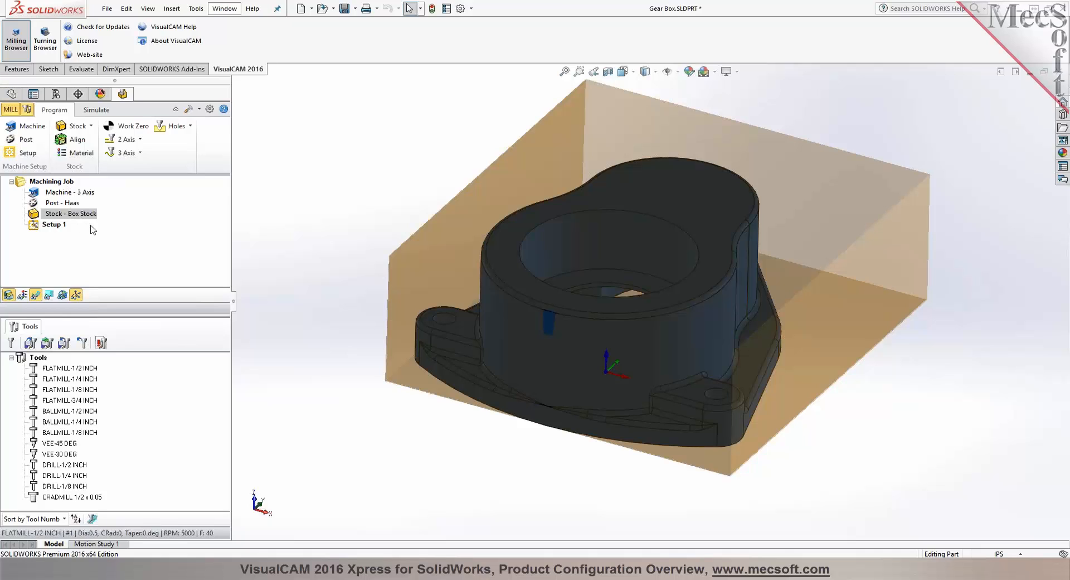
# Align the stock to the part with Bottom Z alignment and Center XY alignment, and inspect the result from above.
pyautogui.scroll(1, 320, 219)
pyautogui.moveTo(320, 223); pyautogui.dragTo(311, 251, button='middle')
pyautogui.click(75, 139)
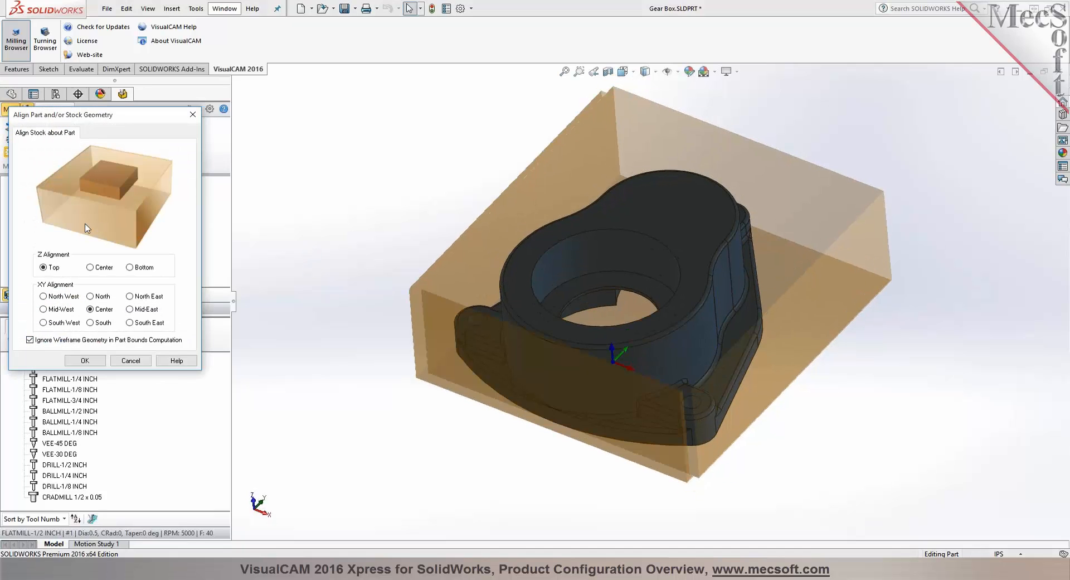
pyautogui.click(131, 268)
pyautogui.moveTo(399, 438); pyautogui.dragTo(401, 288, button='middle')
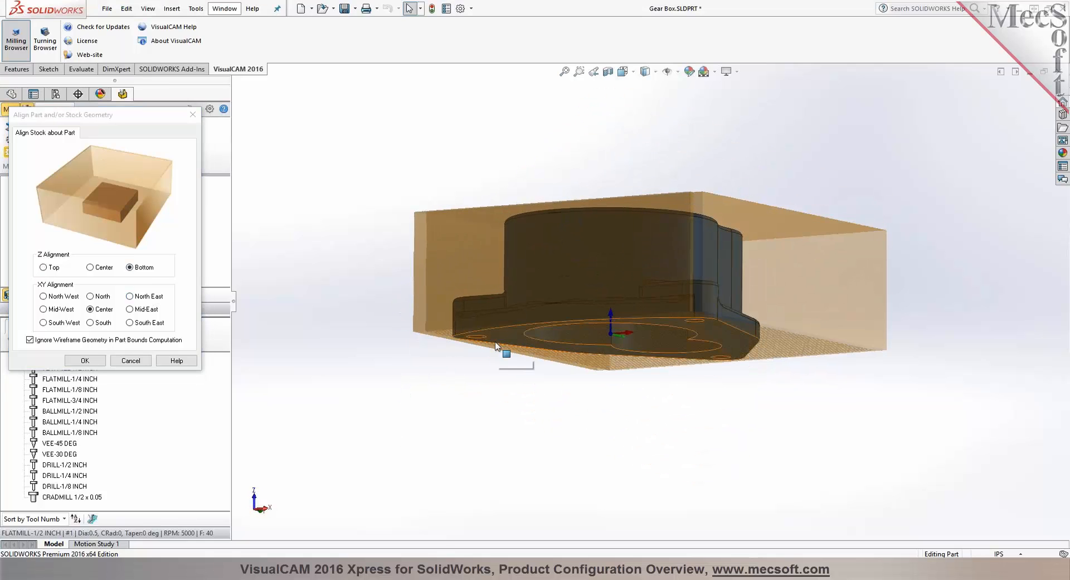
pyautogui.moveTo(385, 350); pyautogui.dragTo(387, 428, button='middle')
pyautogui.click(96, 324)
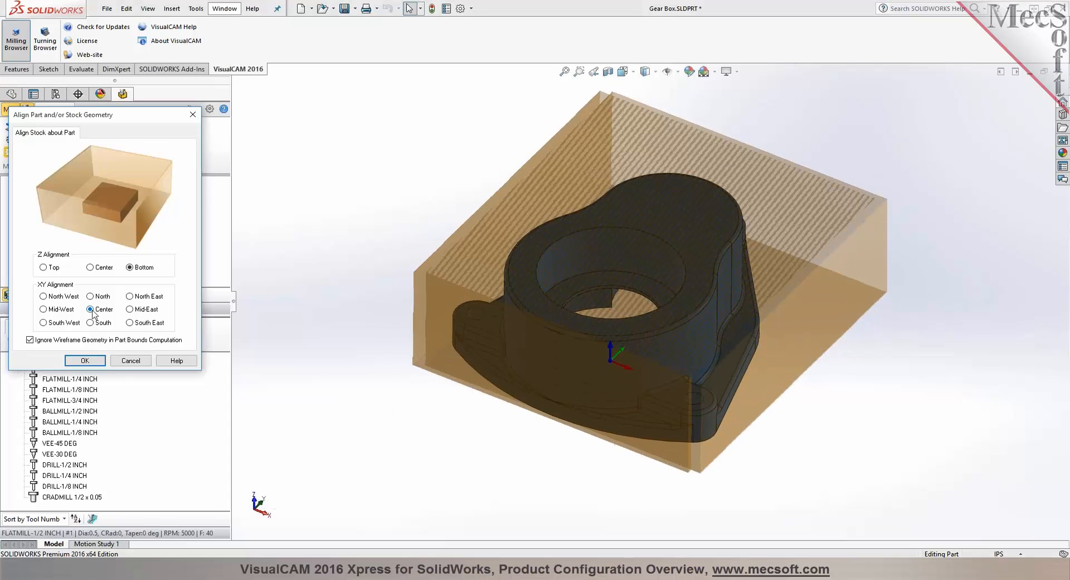
pyautogui.click(87, 361)
pyautogui.moveTo(359, 195); pyautogui.dragTo(360, 240, button='middle')
pyautogui.click(659, 205)
pyautogui.click(745, 173)
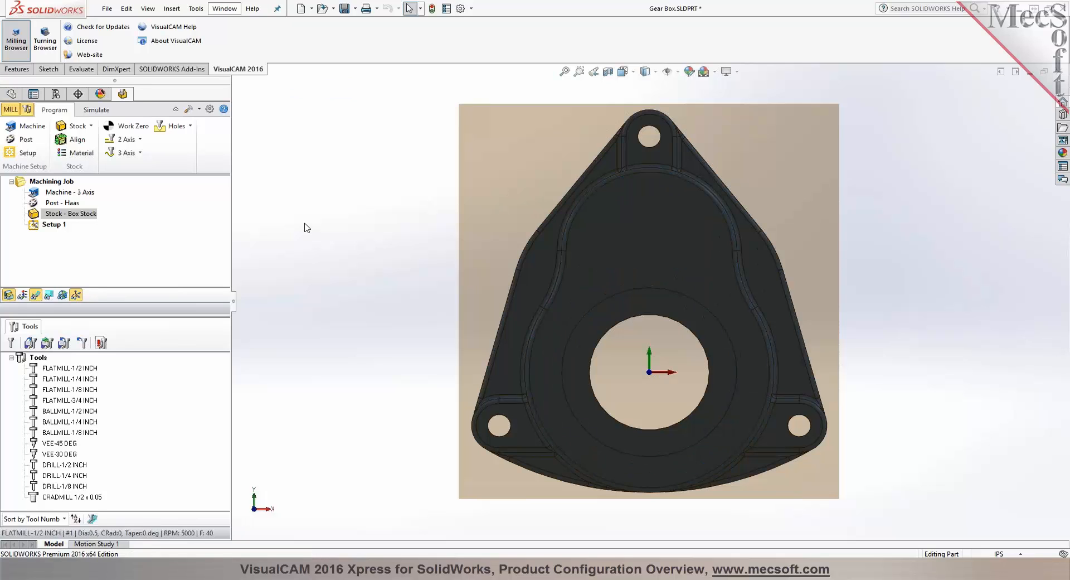
pyautogui.moveTo(342, 382); pyautogui.dragTo(310, 218, button='middle')
# Set the stock material to ALUMINUM - 6061 from the FeedsSpeedsDataINCH.xml material file.
pyautogui.click(70, 155)
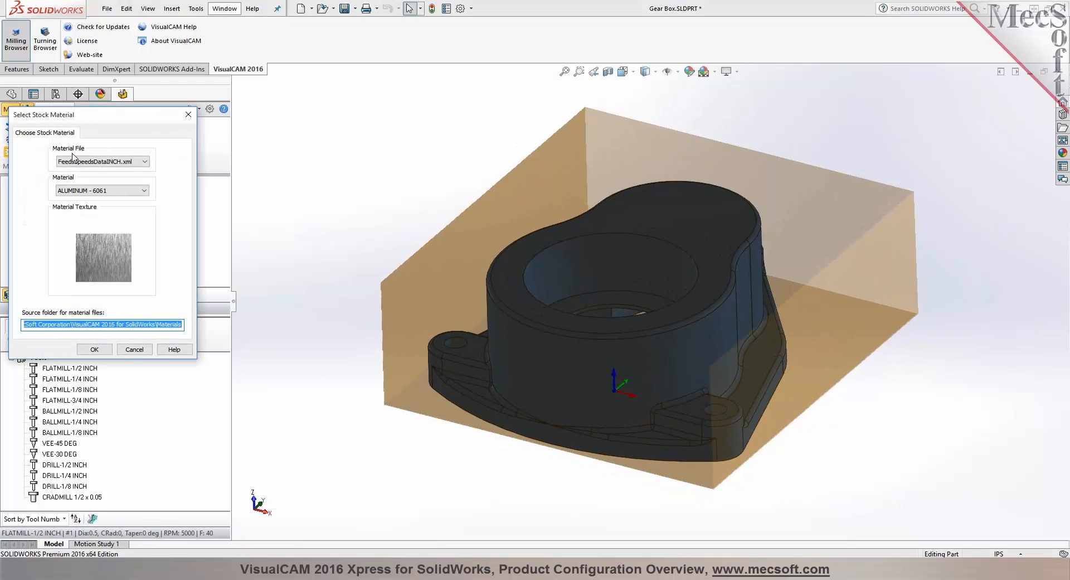
pyautogui.click(140, 192)
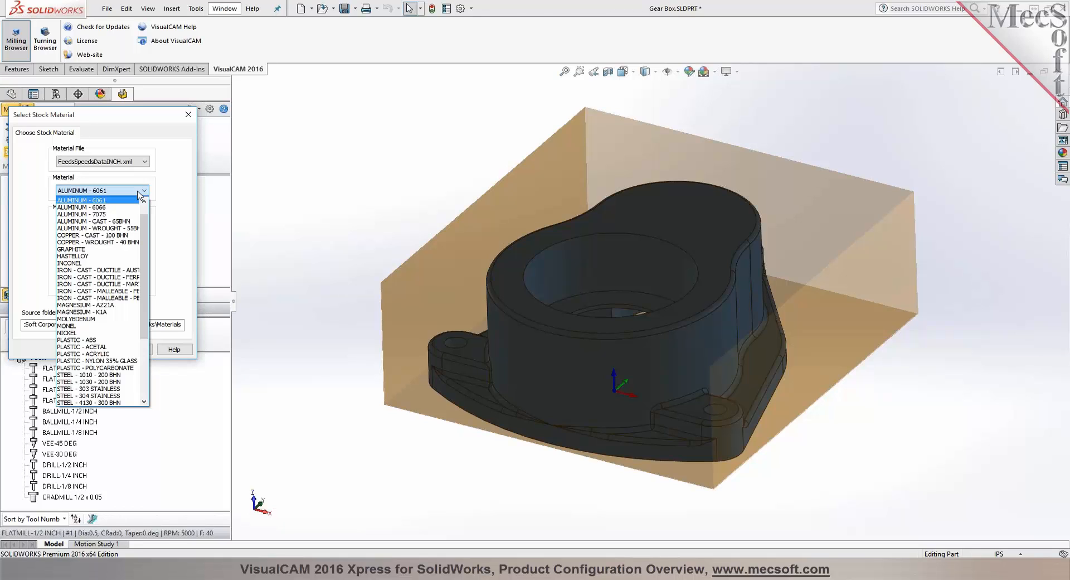
pyautogui.click(139, 195)
pyautogui.click(89, 349)
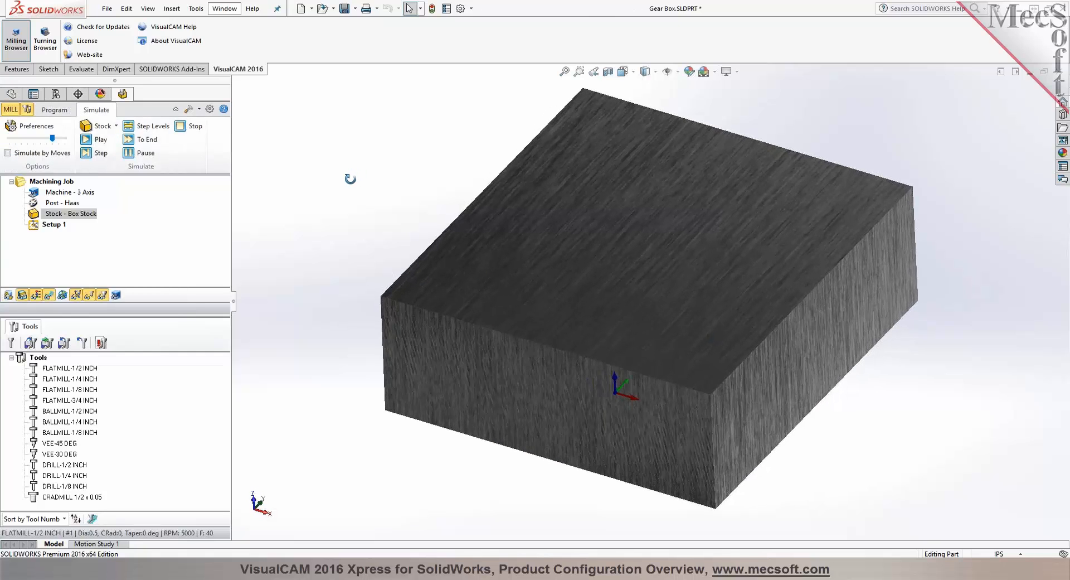
# Turn off the material texture on the simulated stock and return to the programming mode.
pyautogui.click(35, 297)
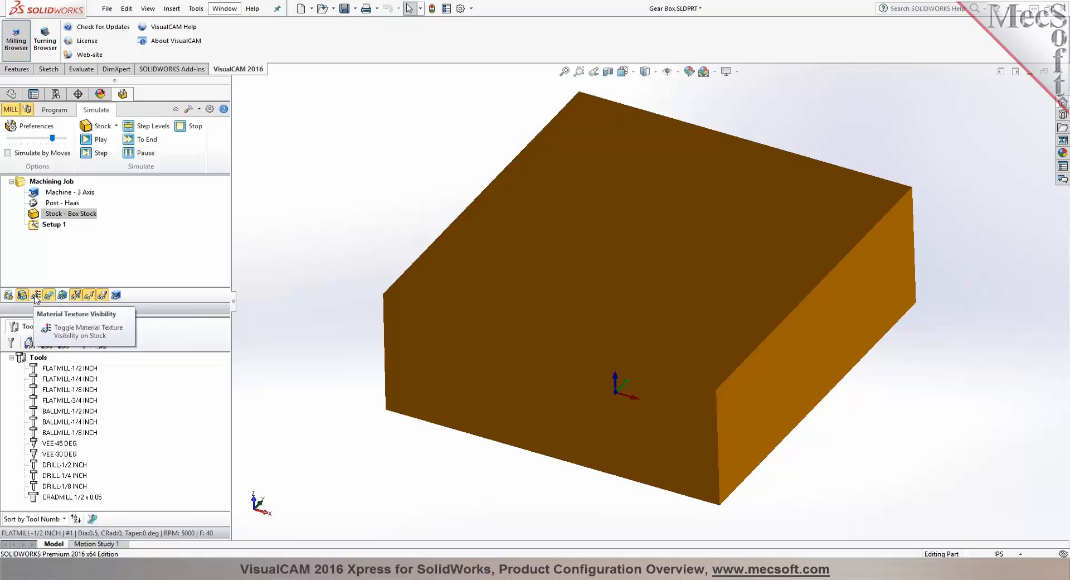
pyautogui.click(59, 111)
pyautogui.moveTo(338, 157); pyautogui.dragTo(338, 145, button='middle')
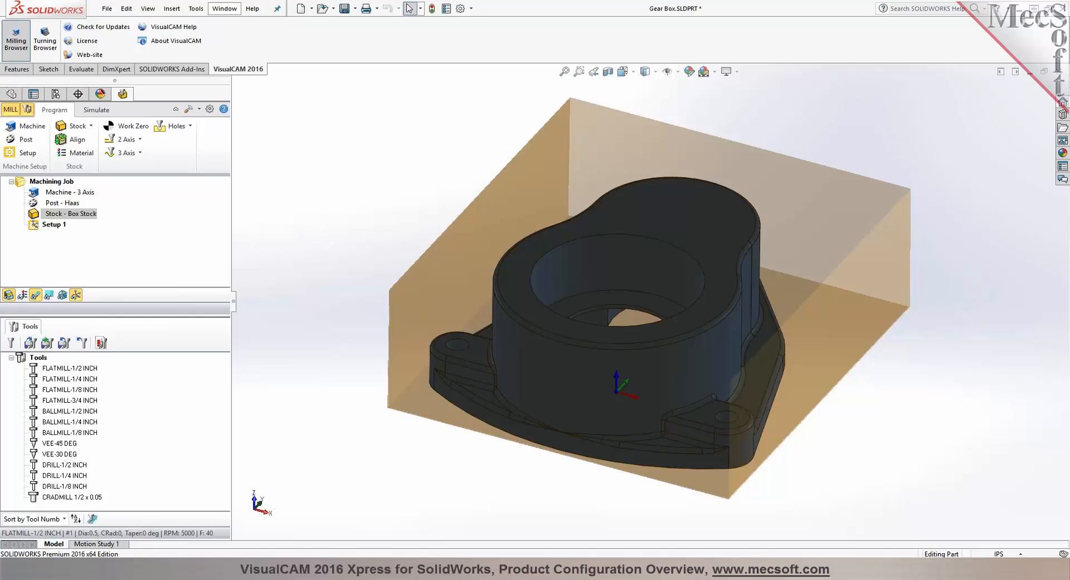
# Generate a work zero set to the stock box at the Highest Z face and South West position.
pyautogui.click(133, 127)
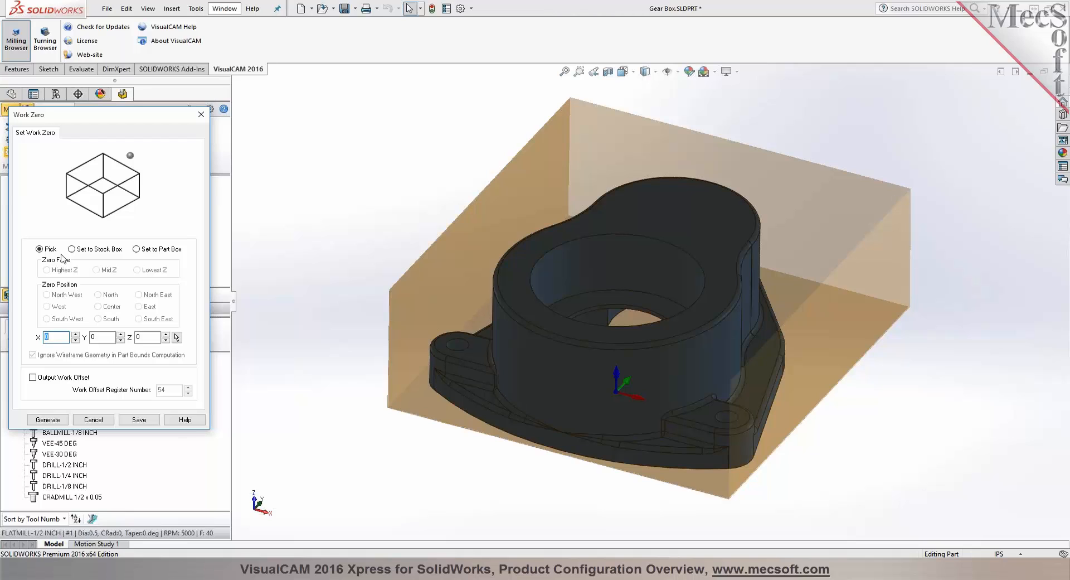
pyautogui.click(616, 394)
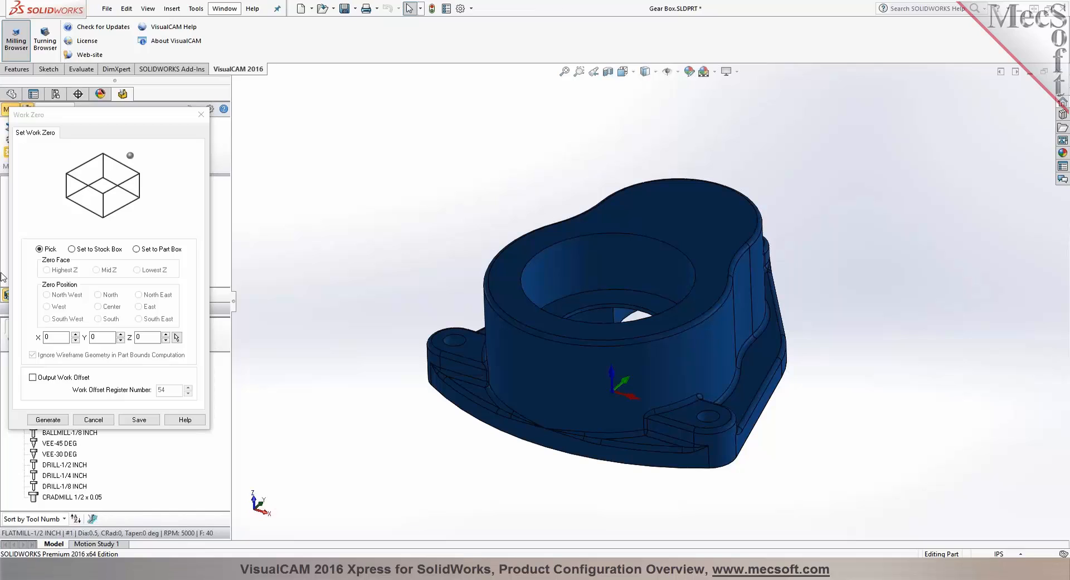
pyautogui.click(84, 251)
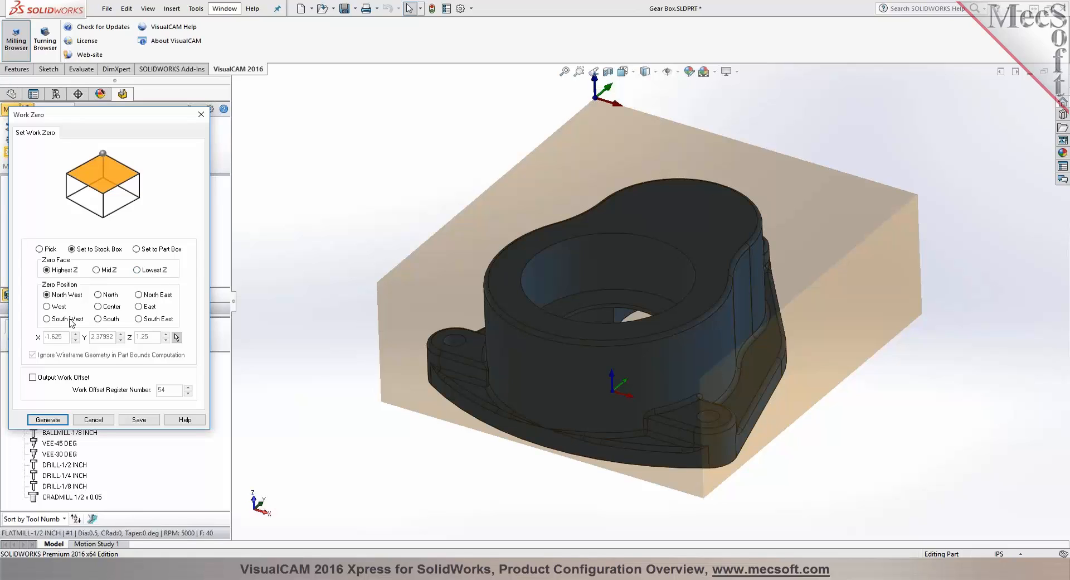
pyautogui.click(47, 319)
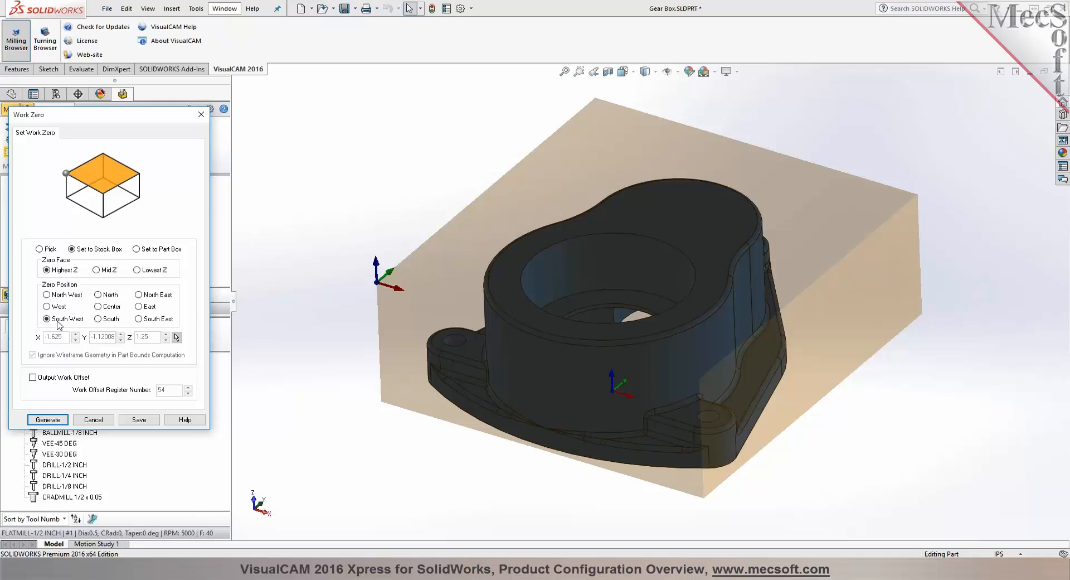
pyautogui.click(79, 379)
pyautogui.click(48, 419)
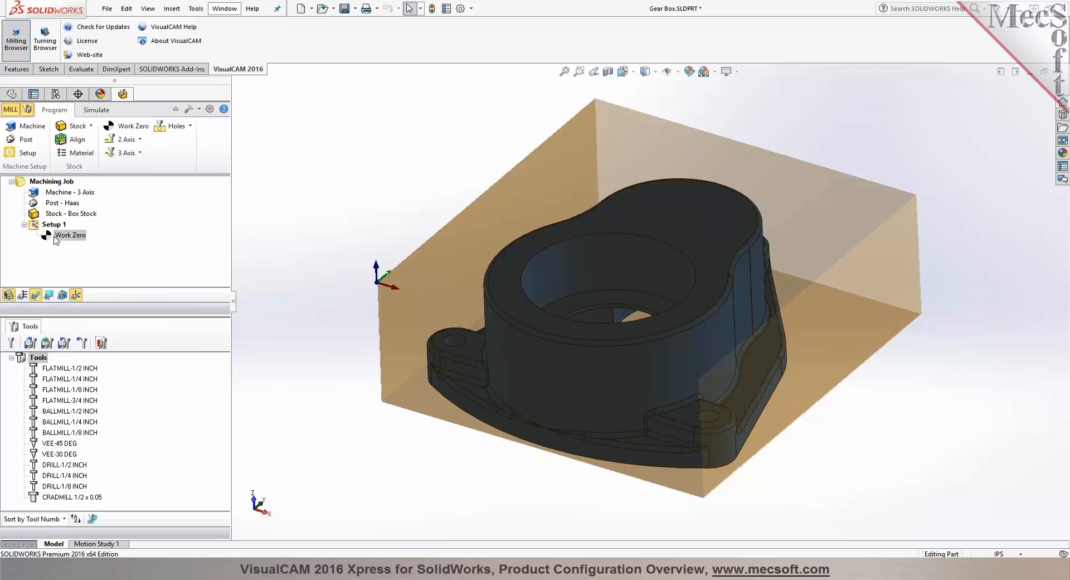
# Sketch a corner rectangle on the part's flat top face, slightly larger than the stock on all sides.
pyautogui.click(632, 73)
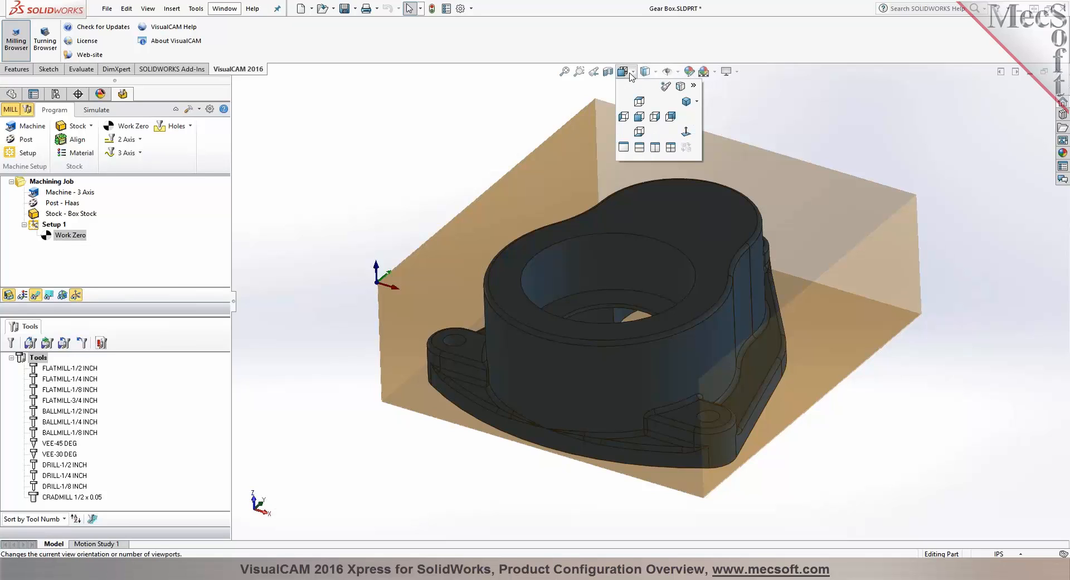
pyautogui.click(686, 132)
pyautogui.moveTo(668, 158); pyautogui.dragTo(656, 214, button='middle')
pyautogui.click(656, 214)
pyautogui.click(740, 184)
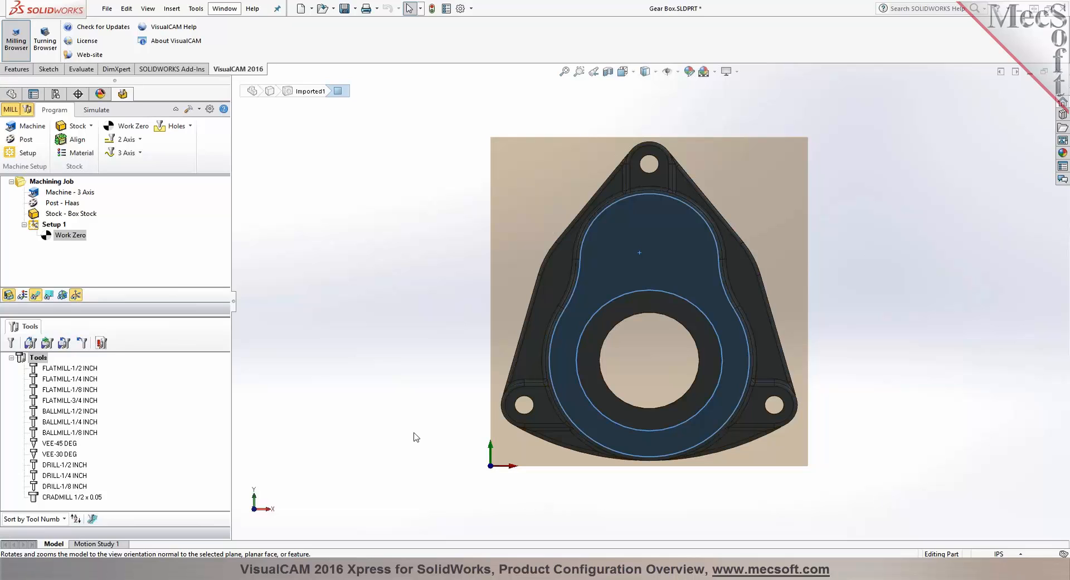
pyautogui.click(49, 69)
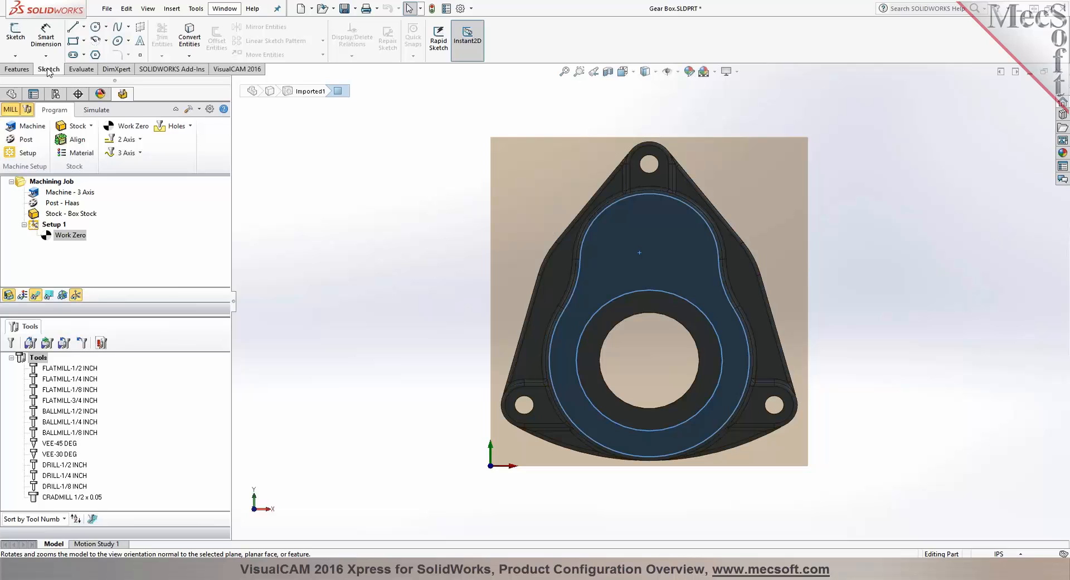
pyautogui.click(17, 37)
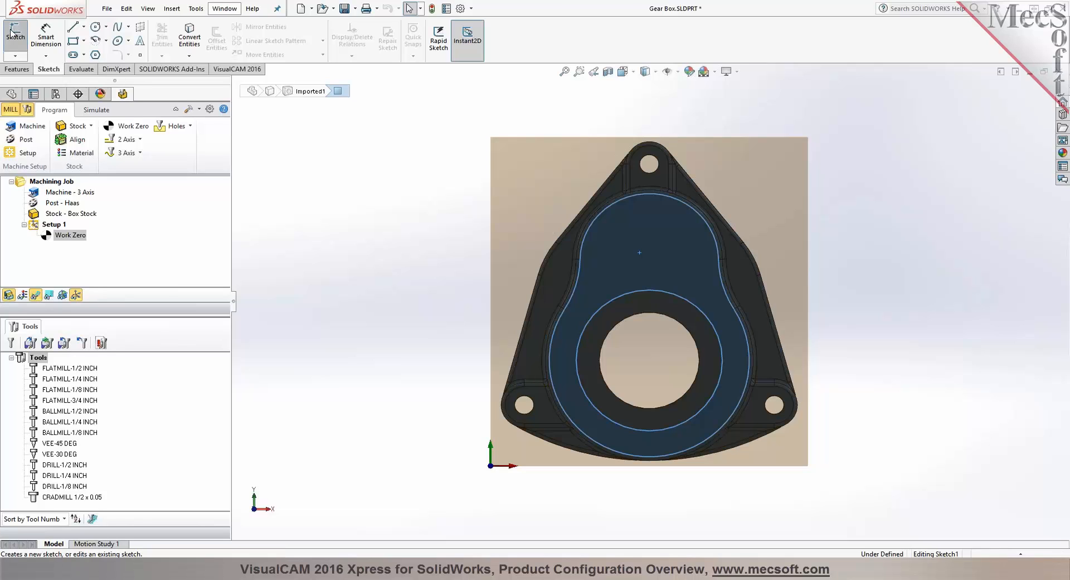
pyautogui.click(73, 41)
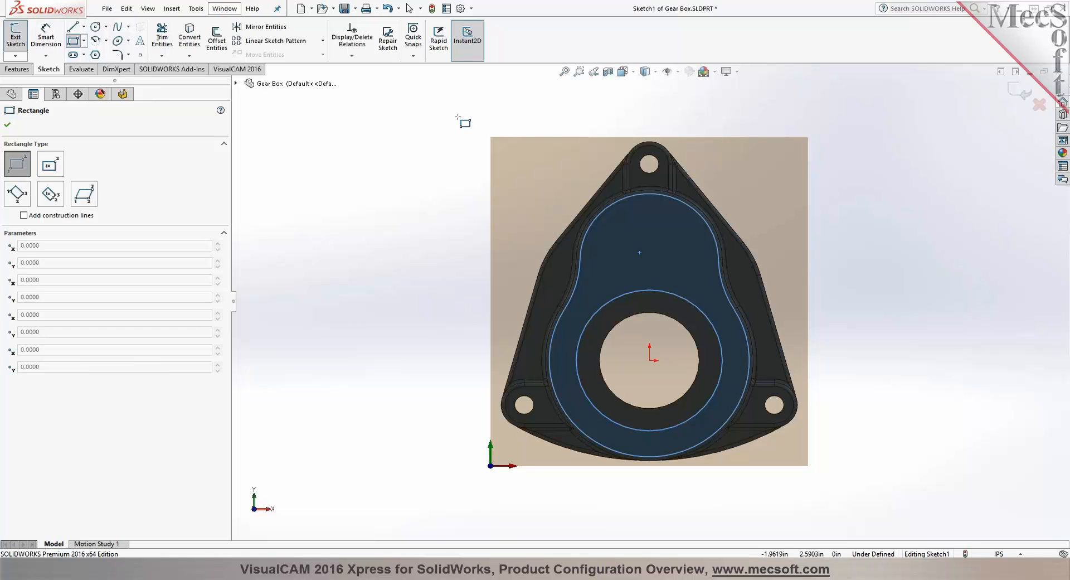
pyautogui.click(460, 121)
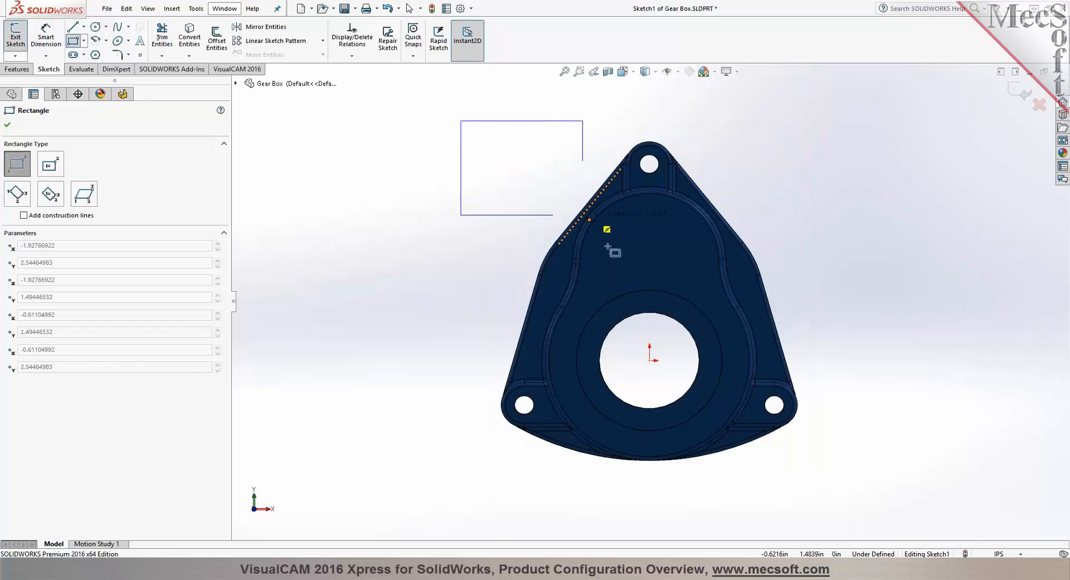
pyautogui.click(833, 480)
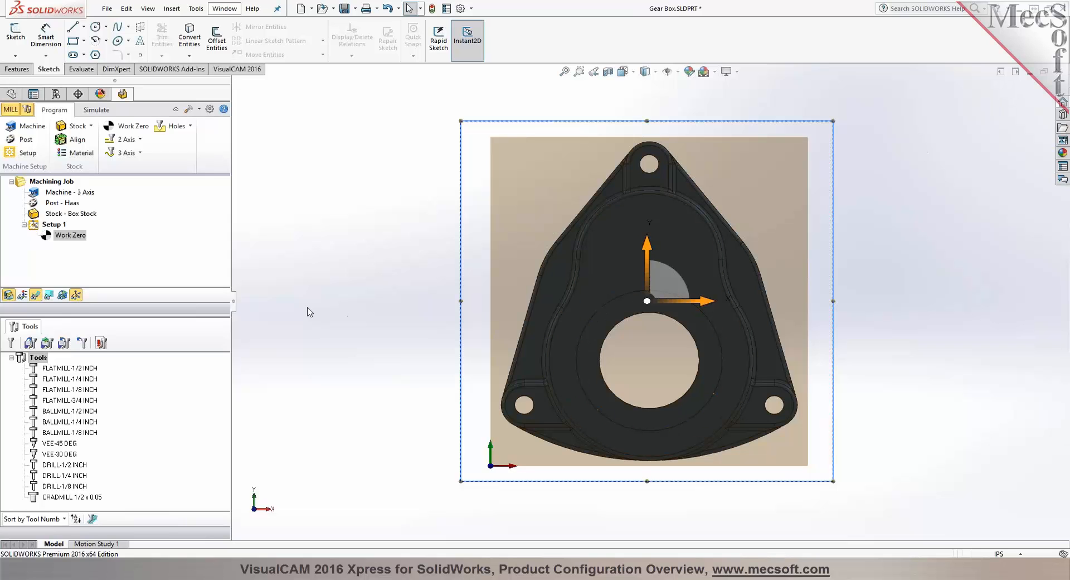
pyautogui.moveTo(375, 398); pyautogui.dragTo(334, 241, button='middle')
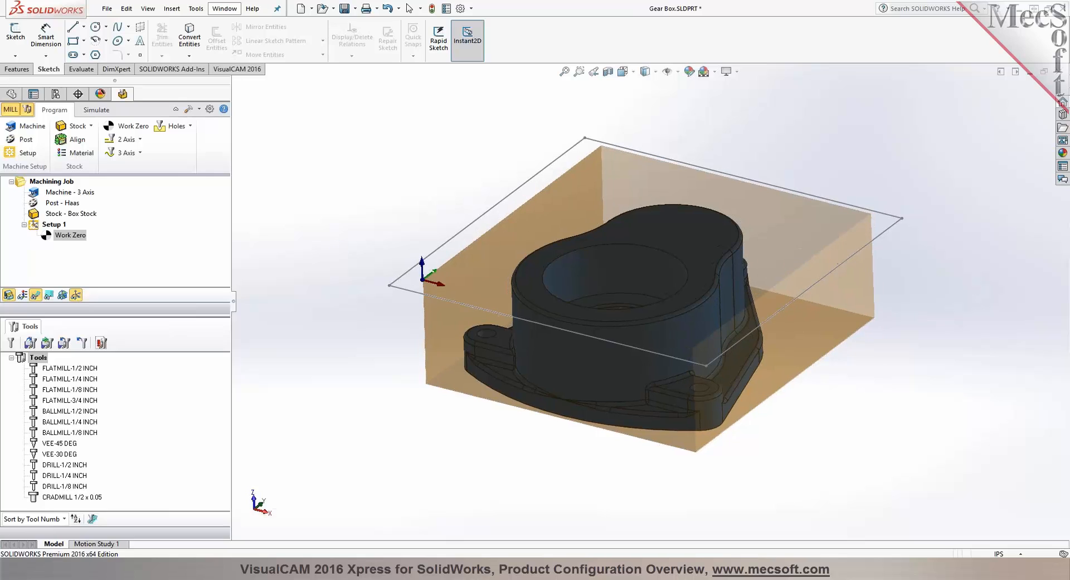
# Start a 2 1/2 Axis Facing operation and assign the whole sketched rectangle chain as its machining region.
pyautogui.click(140, 139)
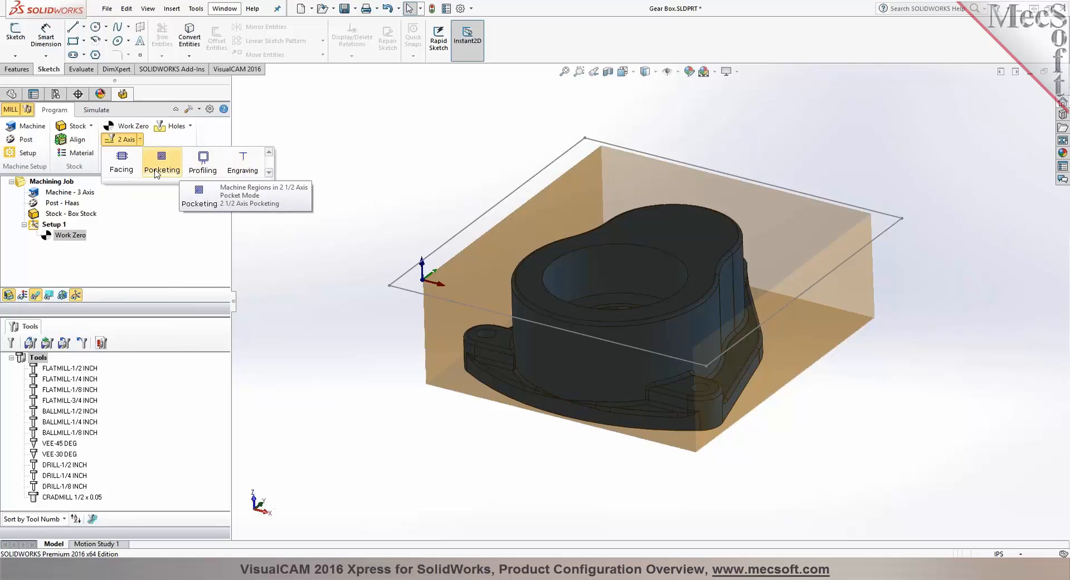
pyautogui.click(122, 161)
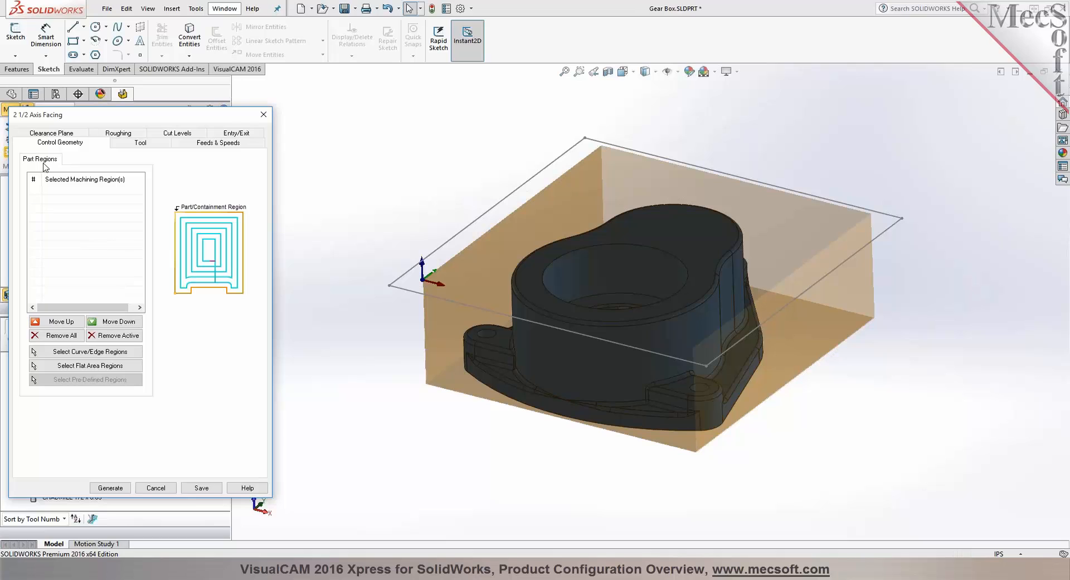
pyautogui.click(73, 352)
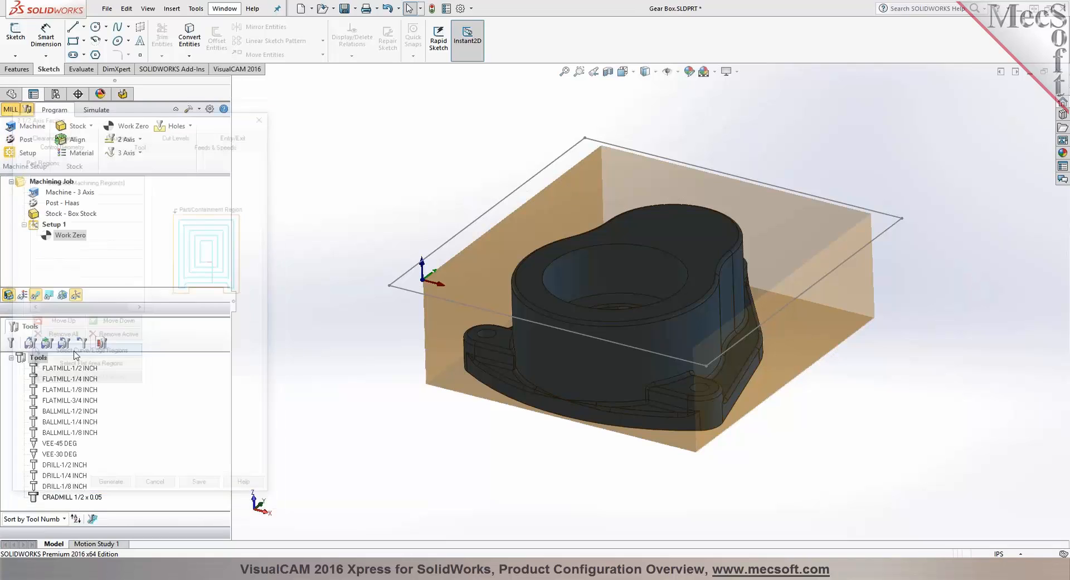
pyautogui.rightClick(470, 228)
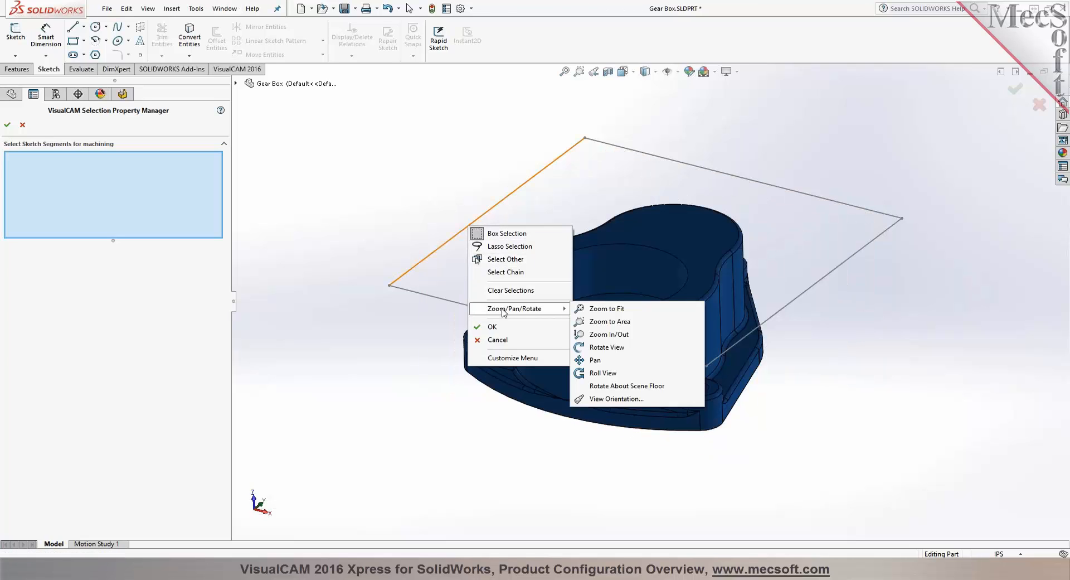
pyautogui.click(504, 272)
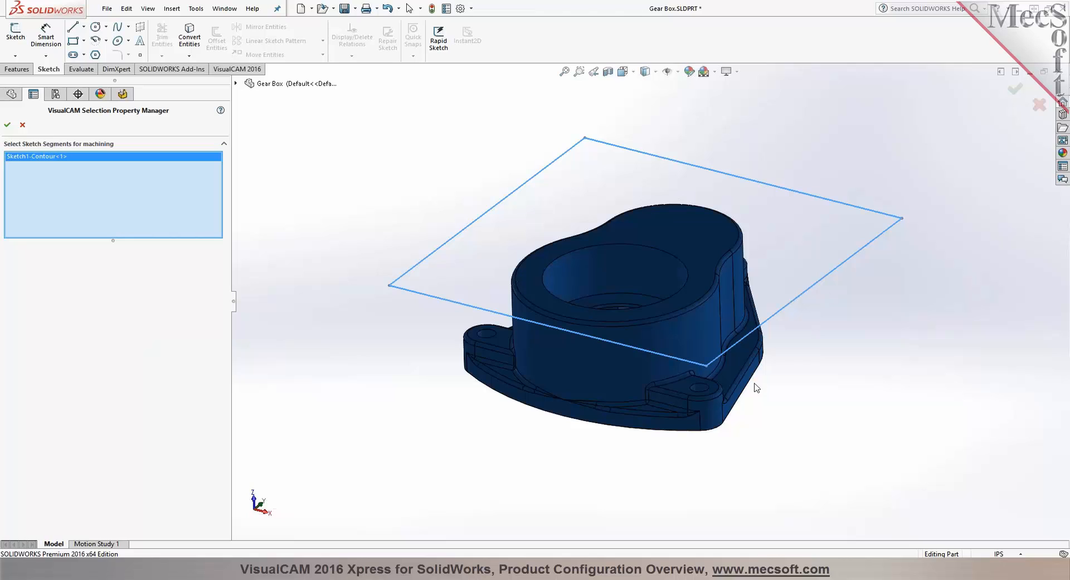
pyautogui.click(7, 125)
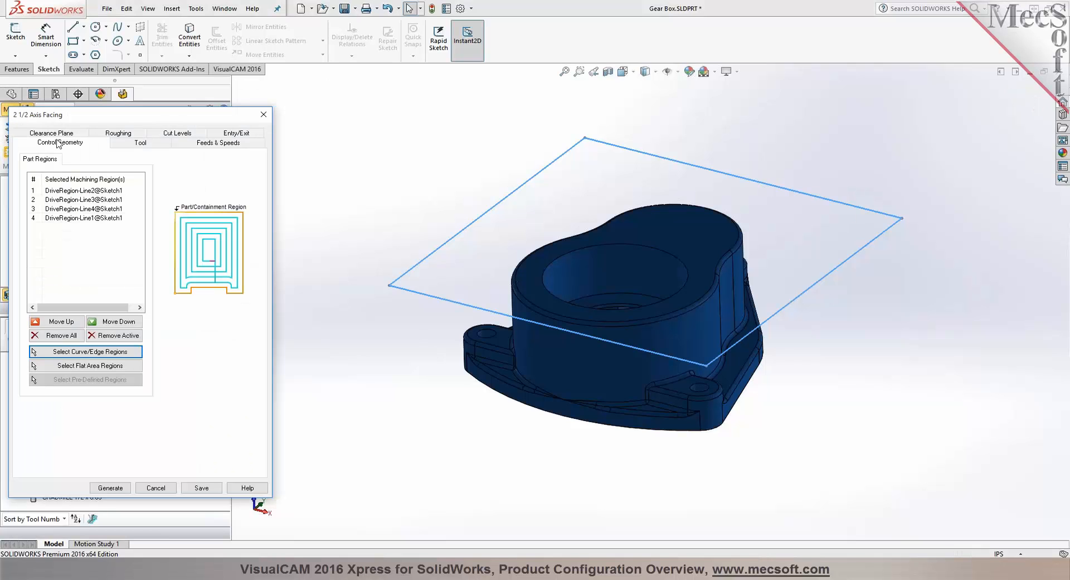
# Choose the FLATMILL-3/4 INCH tool for the facing operation.
pyautogui.click(119, 147)
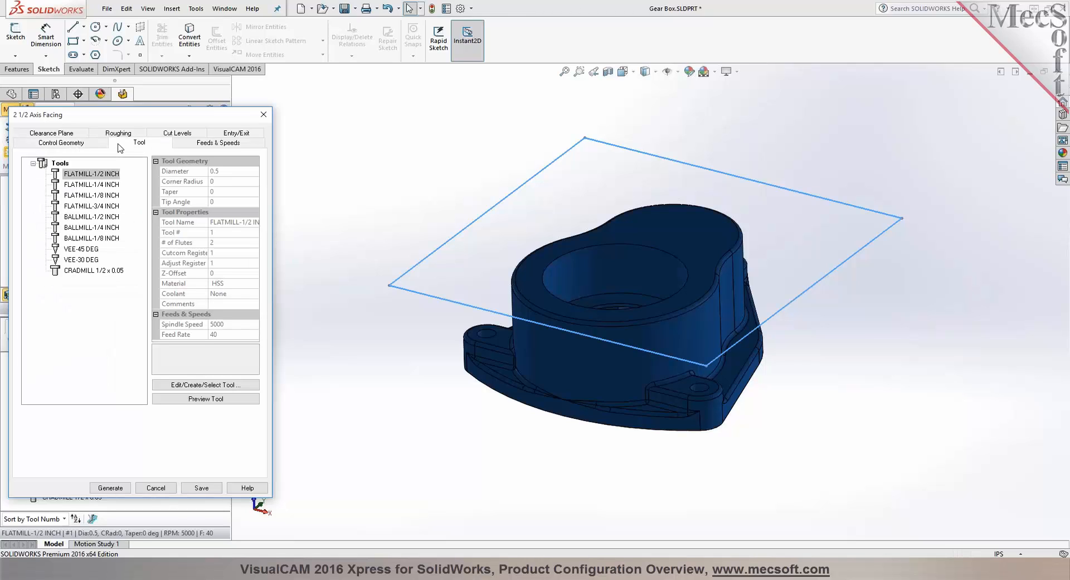
pyautogui.click(98, 205)
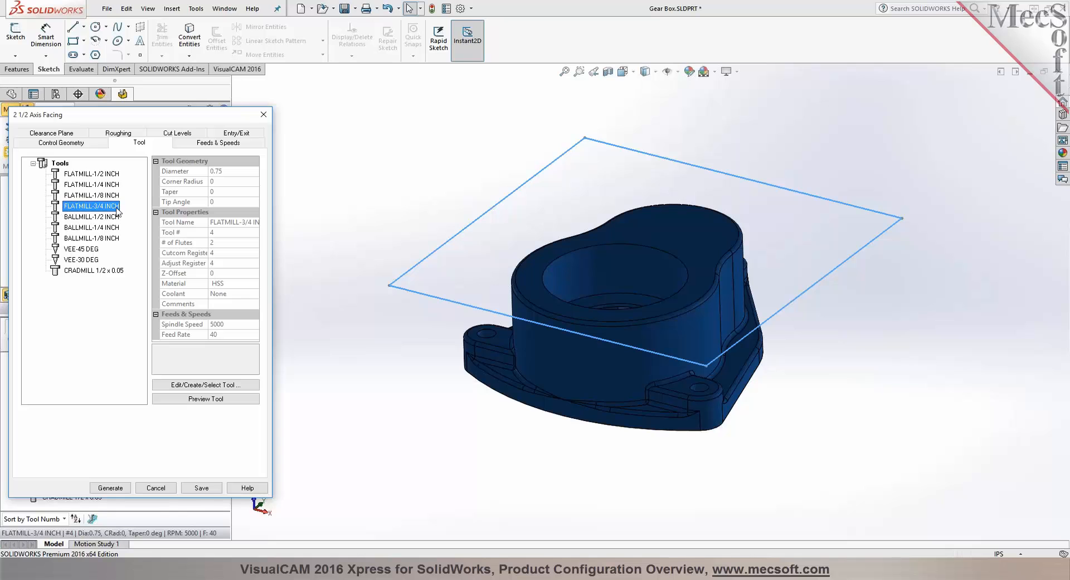
# Review the feeds and speeds and the clearance plane settings of the facing operation.
pyautogui.click(437, 443)
pyautogui.moveTo(437, 442); pyautogui.dragTo(424, 419, button='middle')
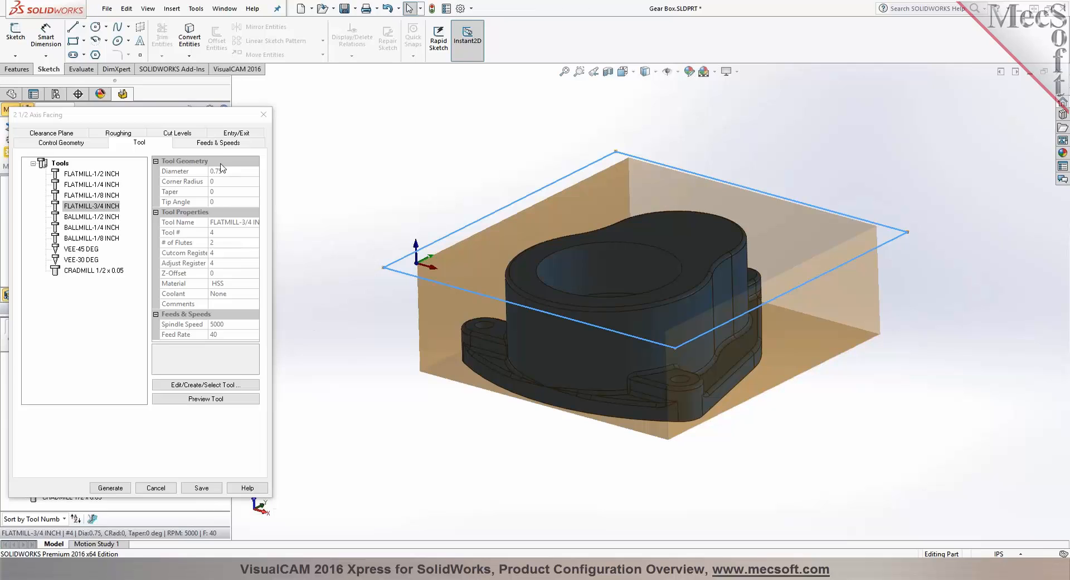
pyautogui.click(219, 143)
pyautogui.moveTo(355, 186); pyautogui.dragTo(354, 171, button='middle')
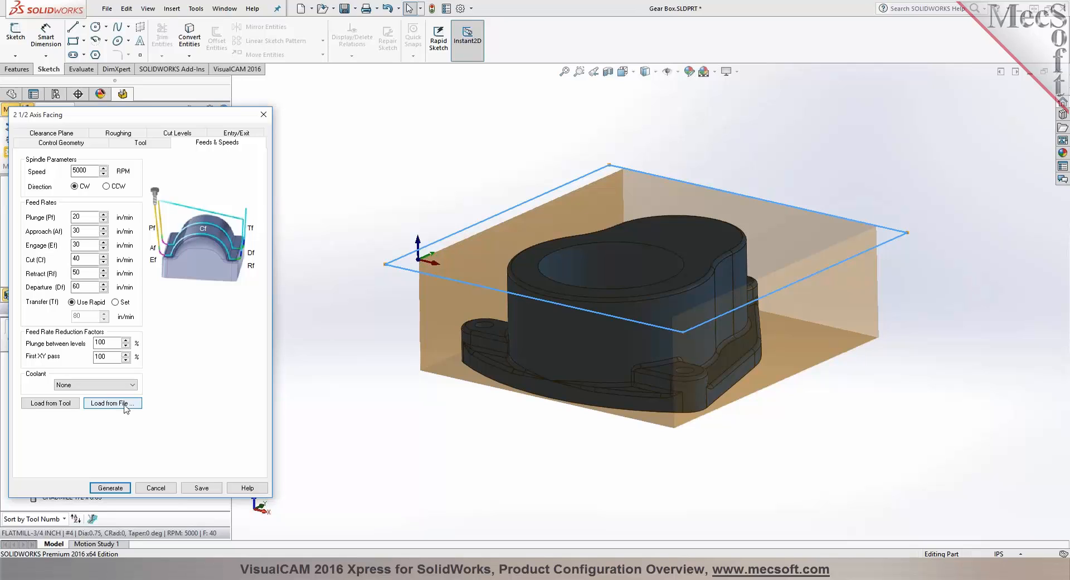
pyautogui.click(78, 135)
pyautogui.moveTo(391, 187); pyautogui.dragTo(390, 137, button='middle')
# Set the facing stock allowance to 0 and use Linear Cuts with a stepover of 80% of the tool diameter.
pyautogui.click(125, 144)
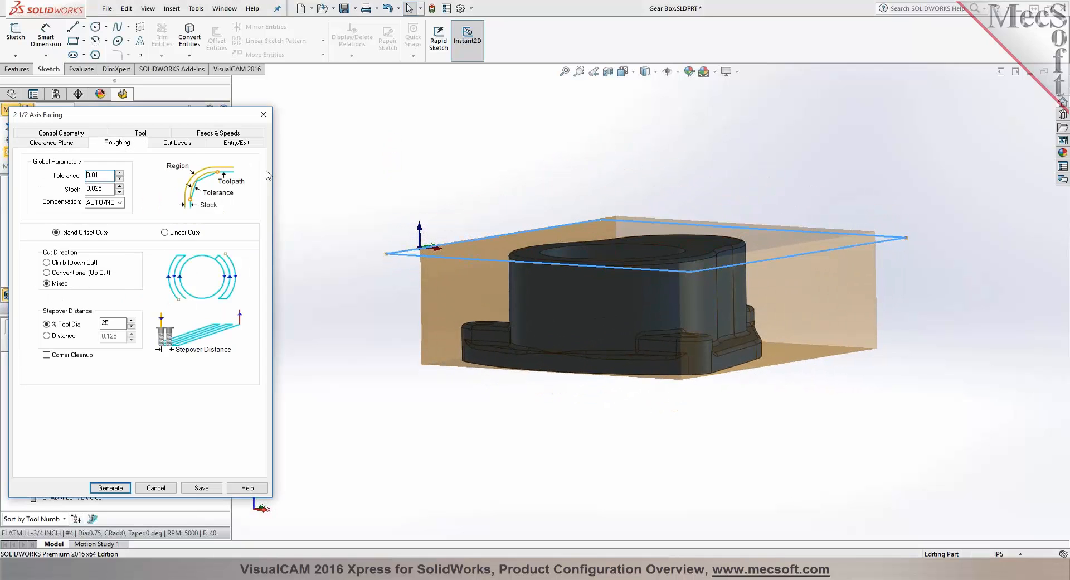
pyautogui.press('Tab')
pyautogui.write('0')
pyautogui.click(170, 234)
pyautogui.moveTo(390, 155); pyautogui.dragTo(389, 267, button='middle')
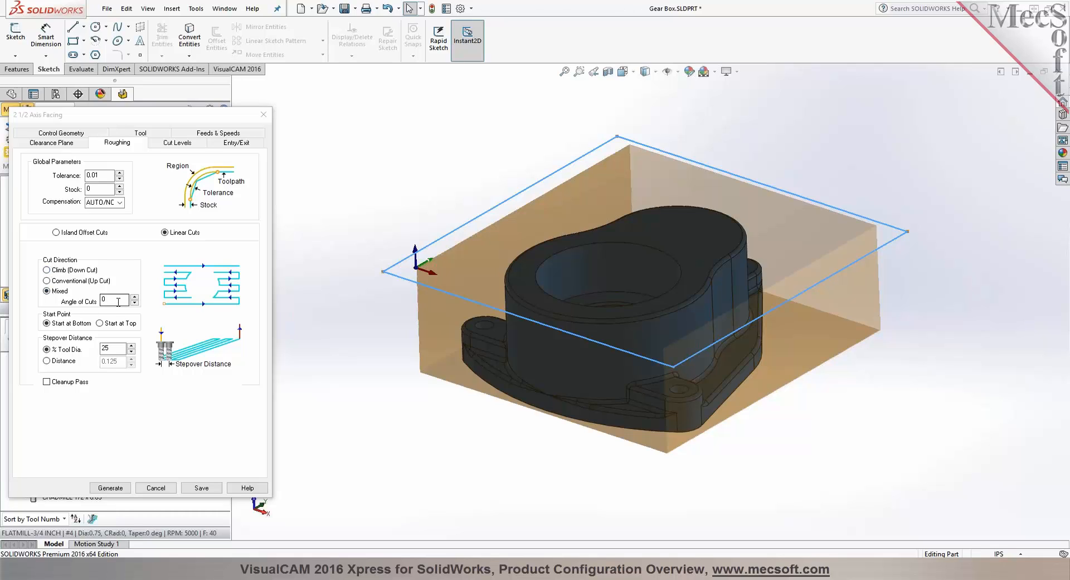
pyautogui.doubleClick(118, 302)
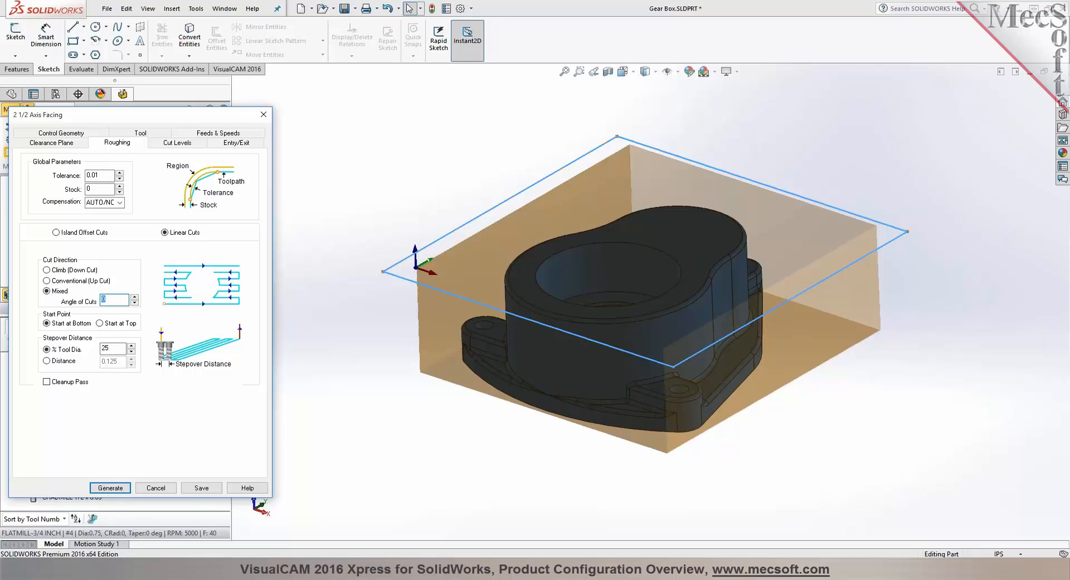
pyautogui.doubleClick(106, 347)
pyautogui.write('80')
# Place the facing cut geometry At Bottom, check the entry and exit motions, and generate the facing toolpath.
pyautogui.click(175, 144)
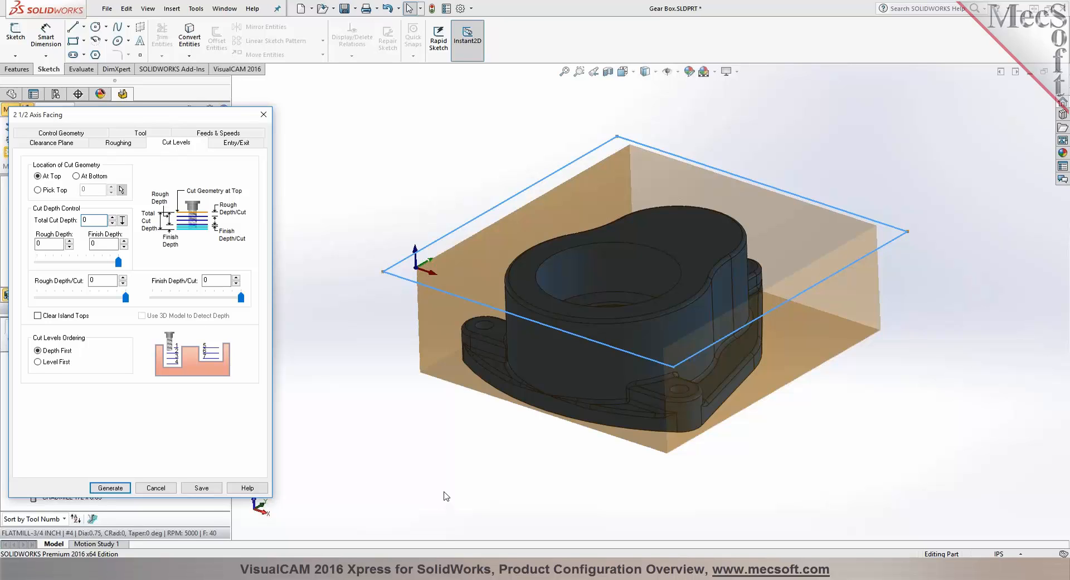
pyautogui.moveTo(445, 483)
pyautogui.mouseDown(button='middle')
pyautogui.moveTo(442, 452)
pyautogui.moveTo(439, 511)
pyautogui.mouseUp(button='middle')
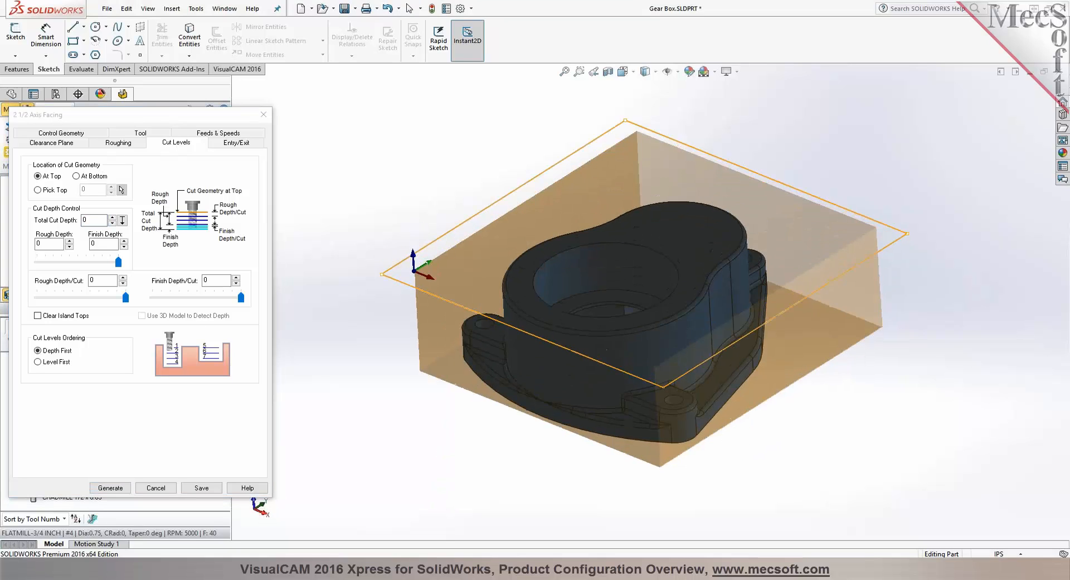
pyautogui.click(76, 176)
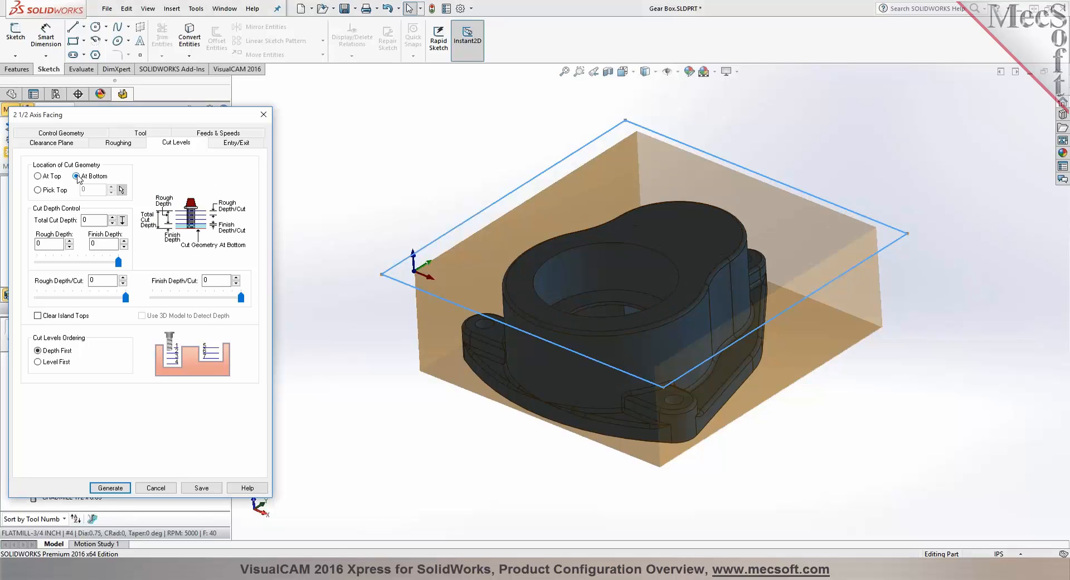
pyautogui.click(226, 143)
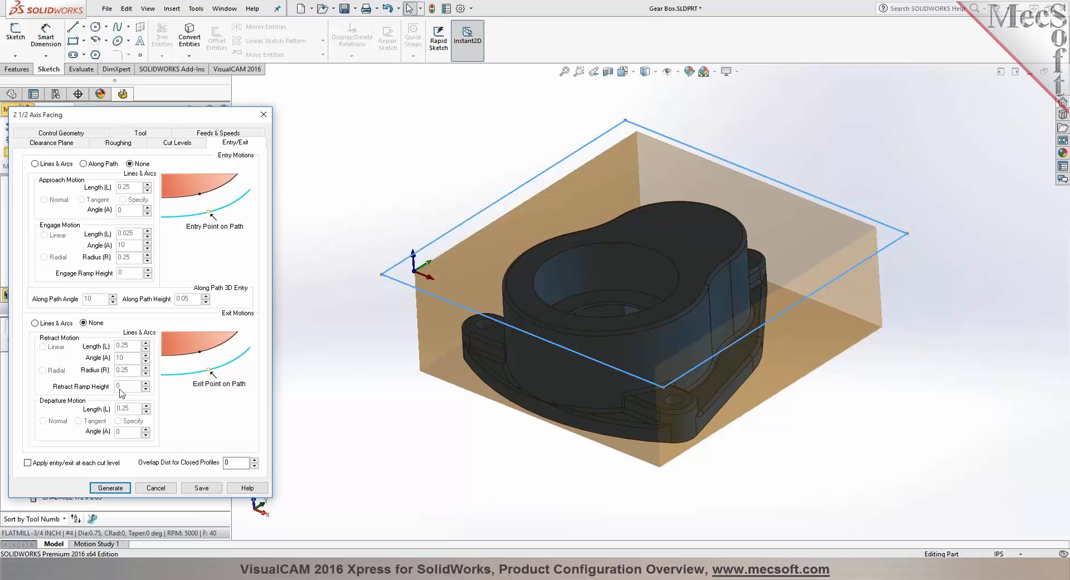
pyautogui.click(109, 489)
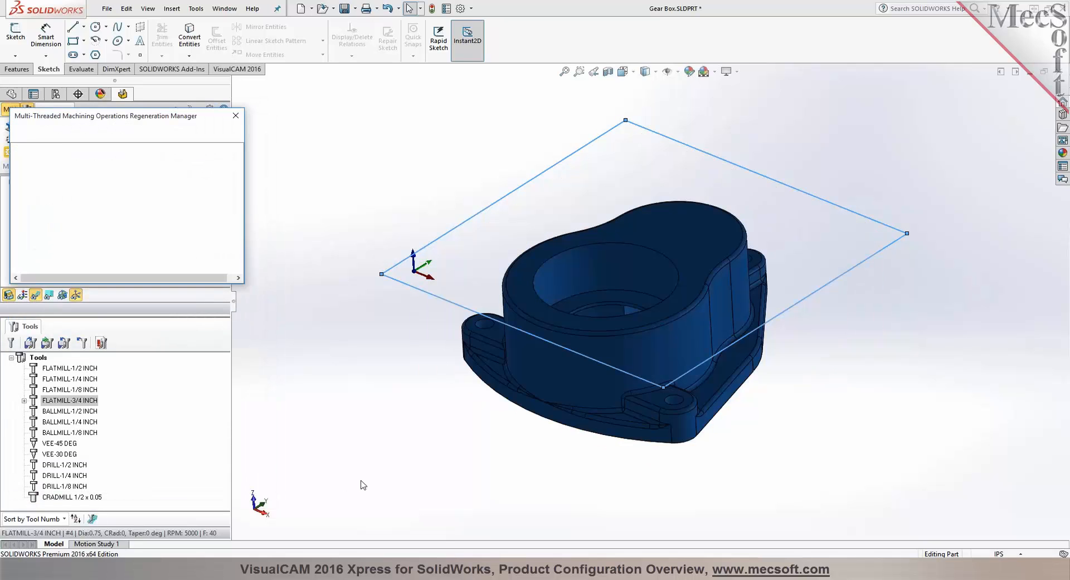
pyautogui.moveTo(365, 475); pyautogui.dragTo(370, 455, button='middle')
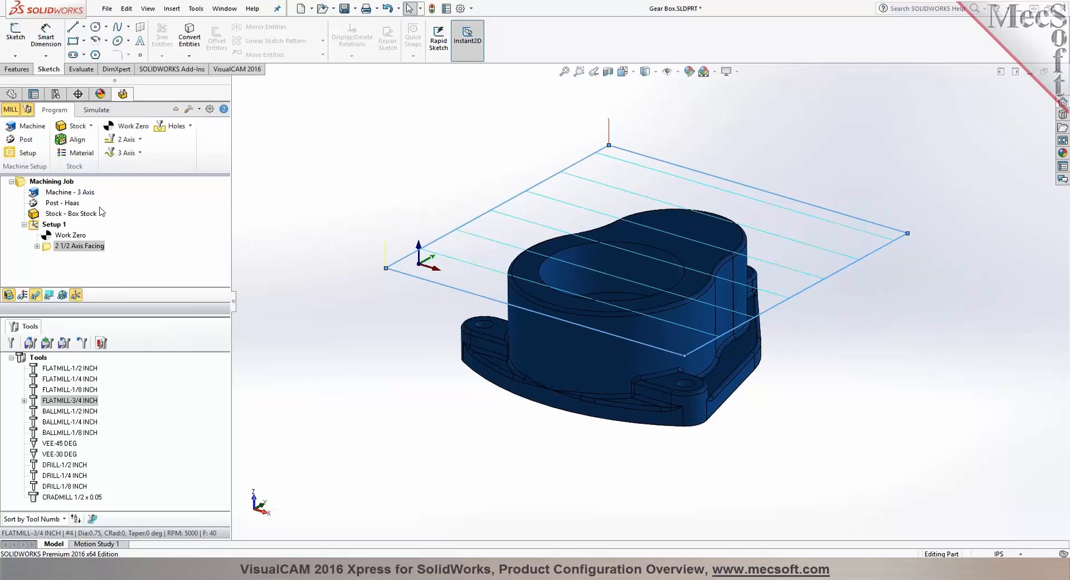
# Play the material removal simulation of the 2 1/2 Axis Facing operation on the box stock.
pyautogui.click(96, 110)
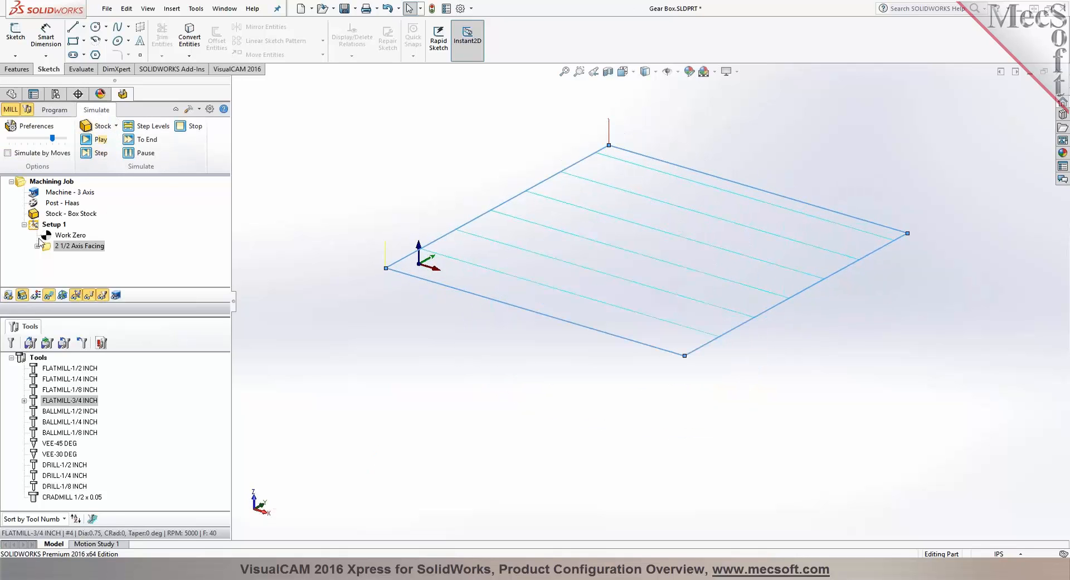
pyautogui.click(97, 139)
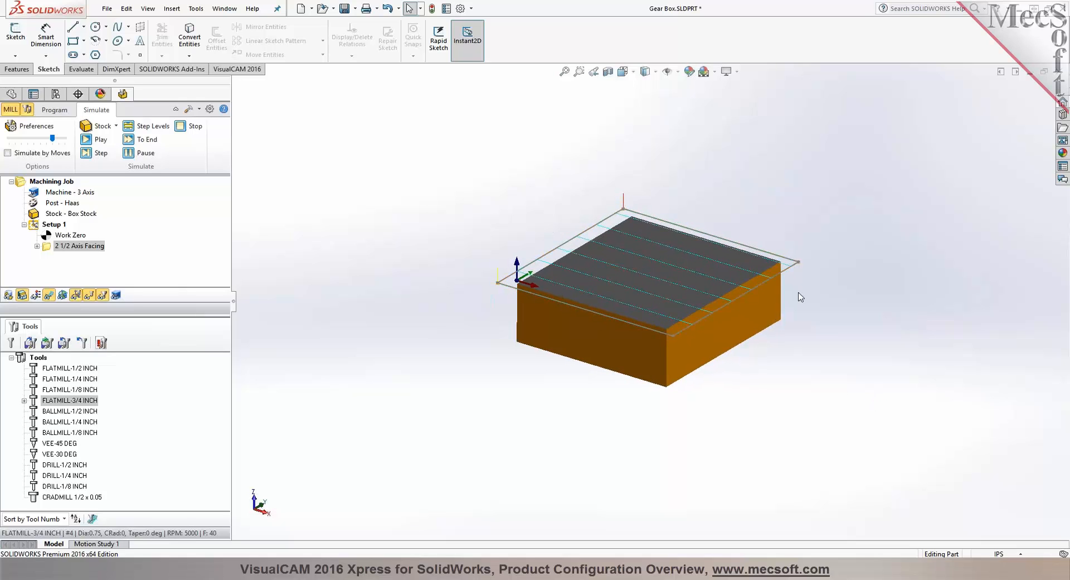
pyautogui.scroll(-2, 683, 213)
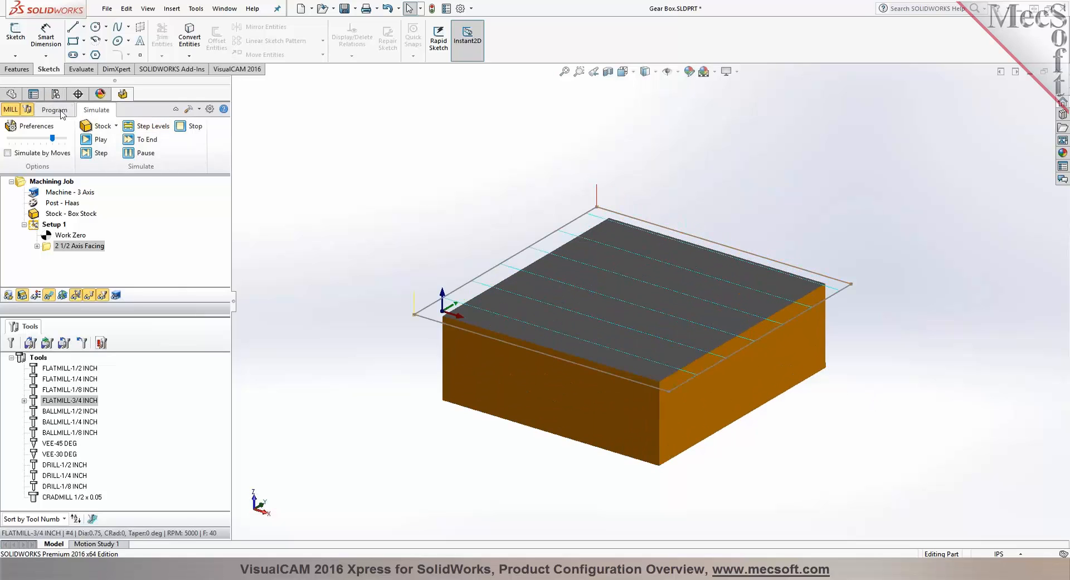
# Start a 2 1/2 Axis Pocketing operation and assign the circular top edge of the large bore as its machining region.
pyautogui.click(54, 110)
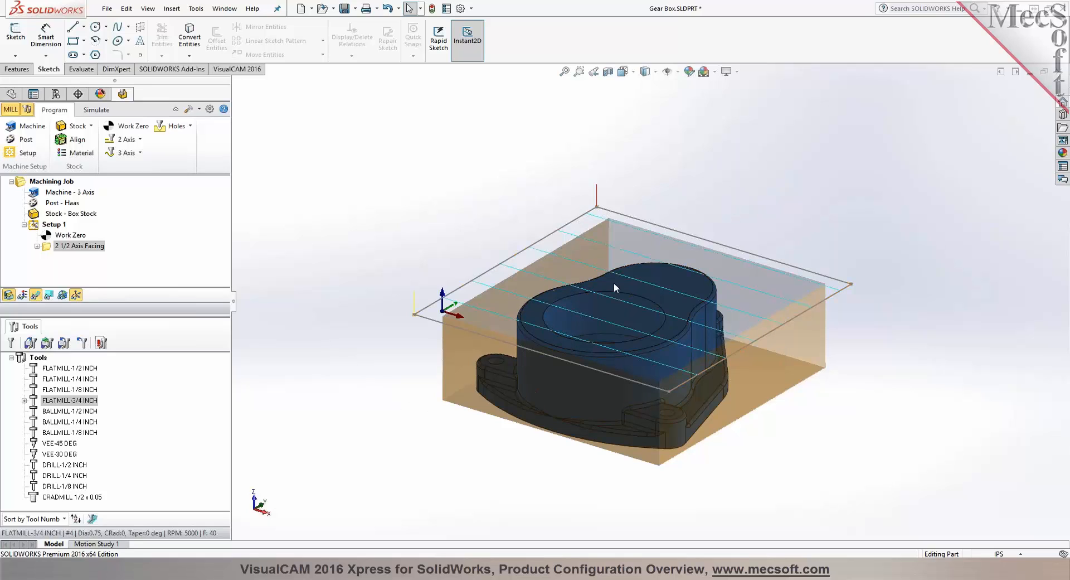
pyautogui.scroll(-1, 644, 335)
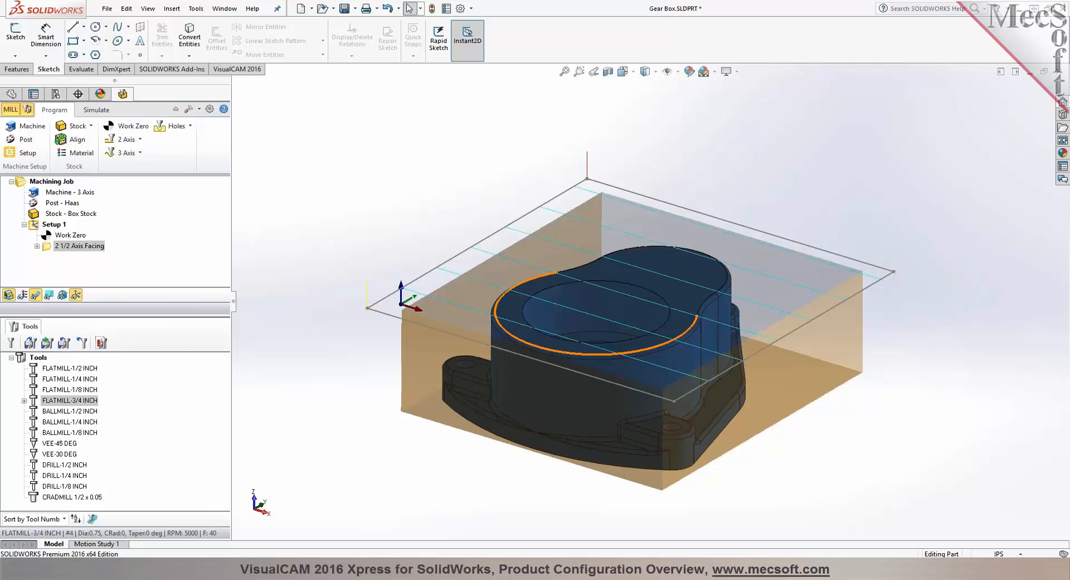
pyautogui.scroll(-3, 640, 326)
pyautogui.scroll(2, 584, 308)
pyautogui.click(124, 140)
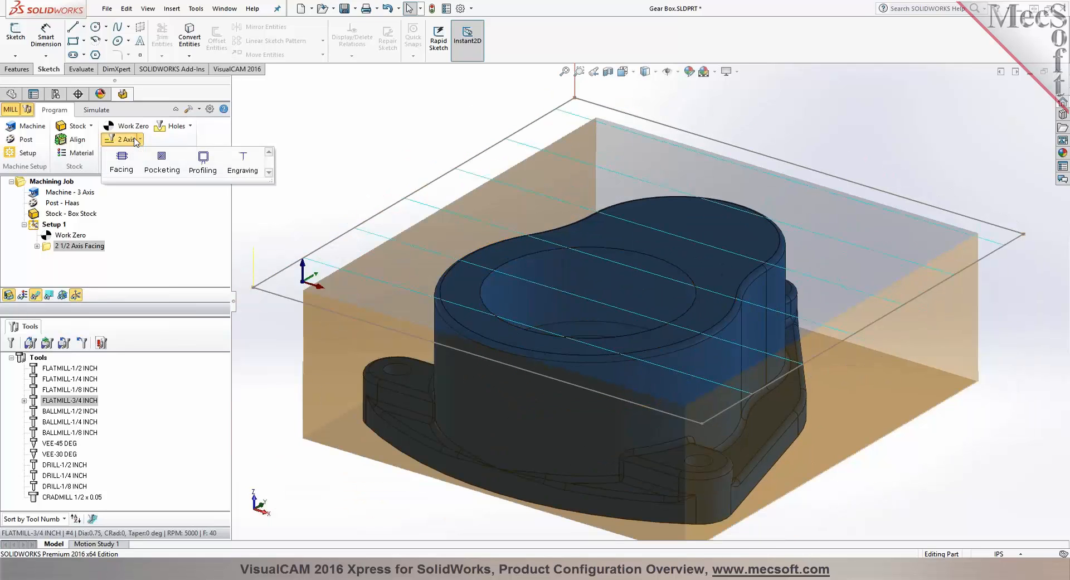
pyautogui.click(162, 168)
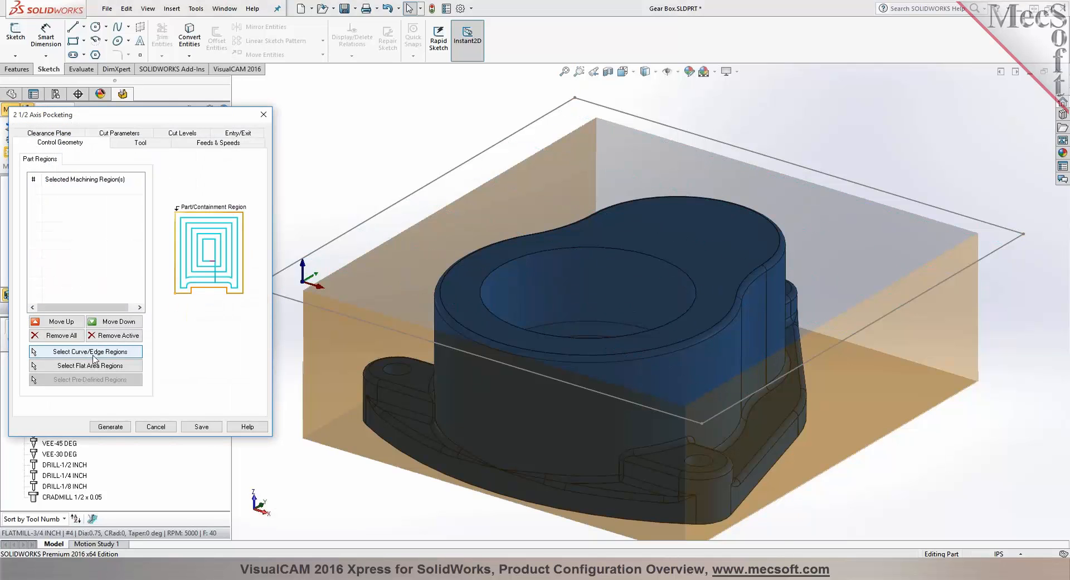
pyautogui.click(85, 351)
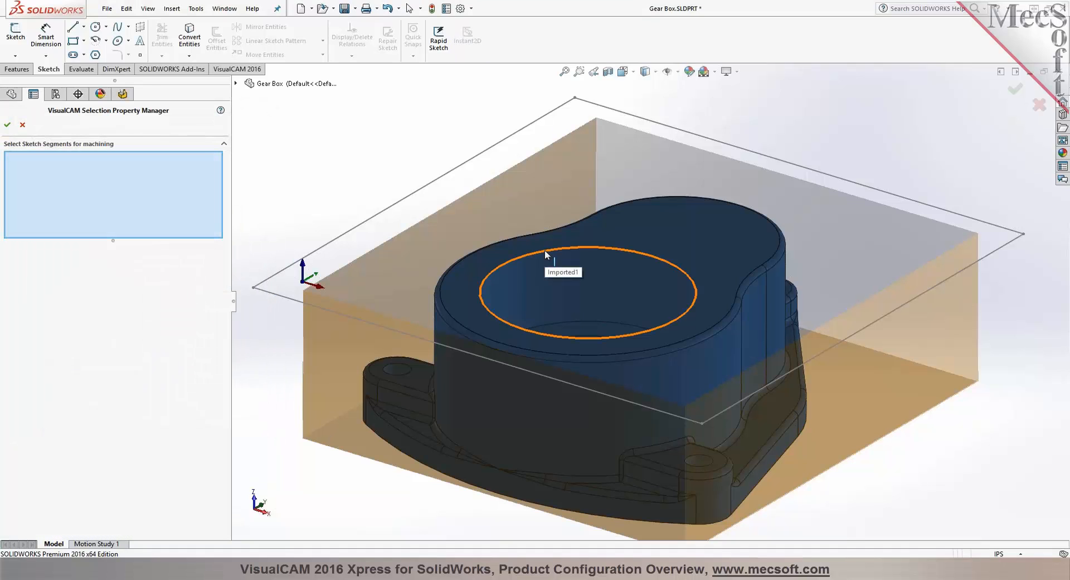
pyautogui.click(546, 252)
pyautogui.moveTo(443, 148); pyautogui.dragTo(439, 223, button='middle')
pyautogui.click(9, 126)
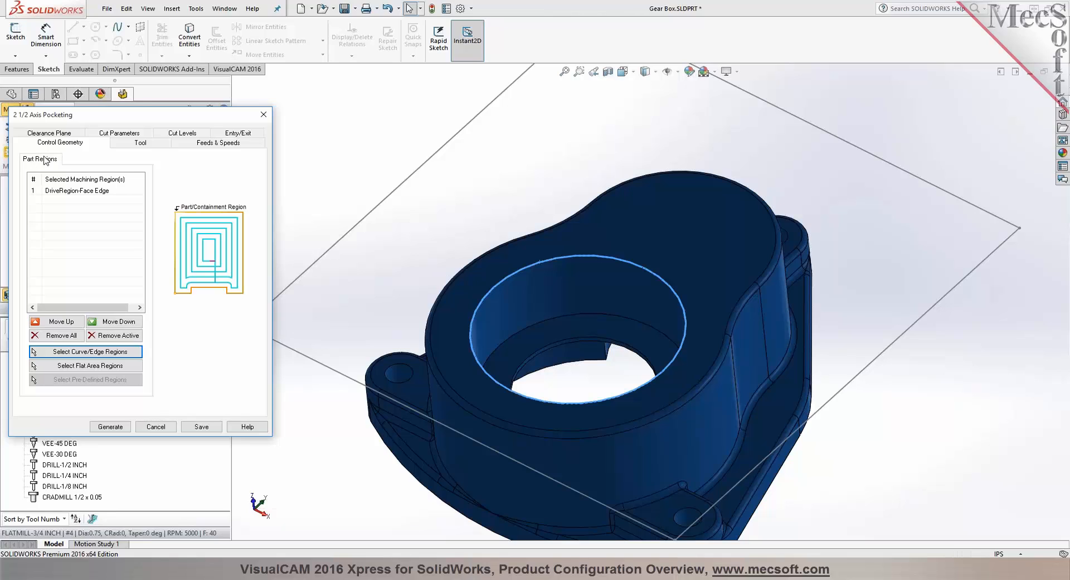
pyautogui.click(69, 195)
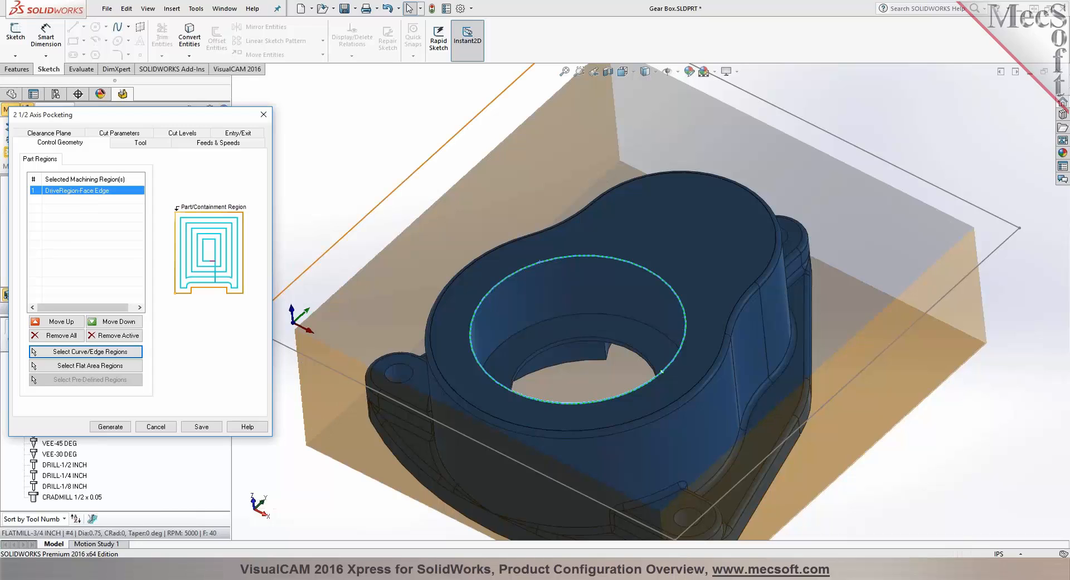
# Choose the FLATMILL-1/2 INCH tool for the pocketing operation and check its feeds, speeds and clearance plane.
pyautogui.click(144, 147)
pyautogui.click(82, 175)
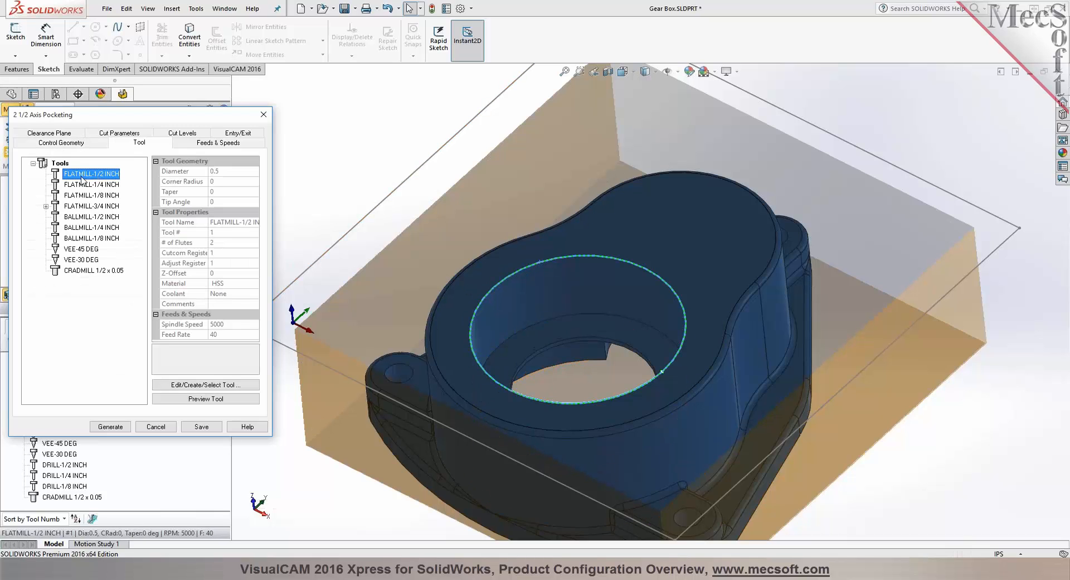
pyautogui.click(203, 142)
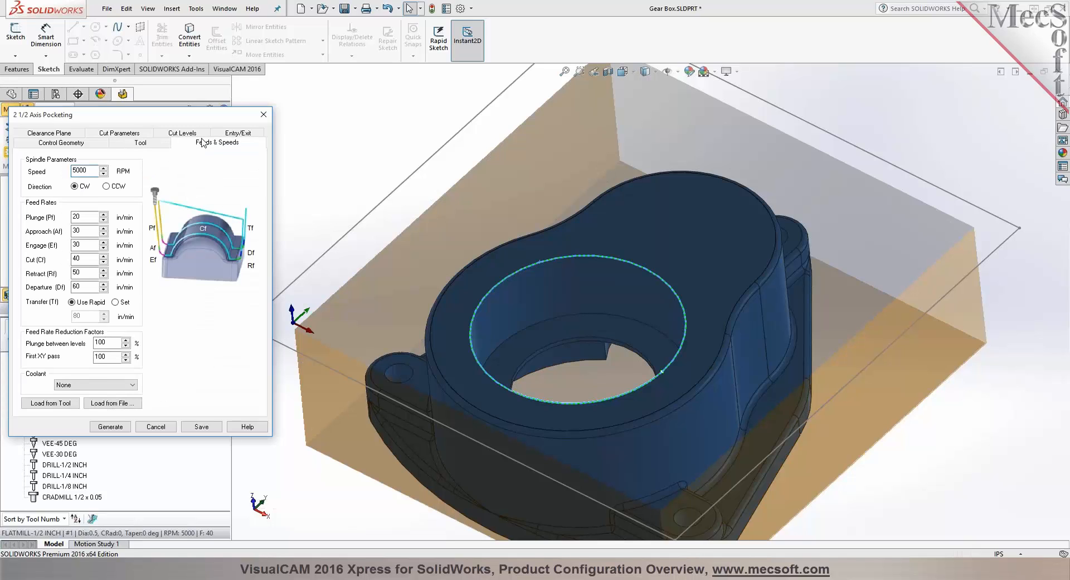
pyautogui.click(73, 136)
# Set the pocketing tolerance to 0.001 with the Offset cut pattern and edit the stepover percentage of the tool diameter.
pyautogui.click(128, 147)
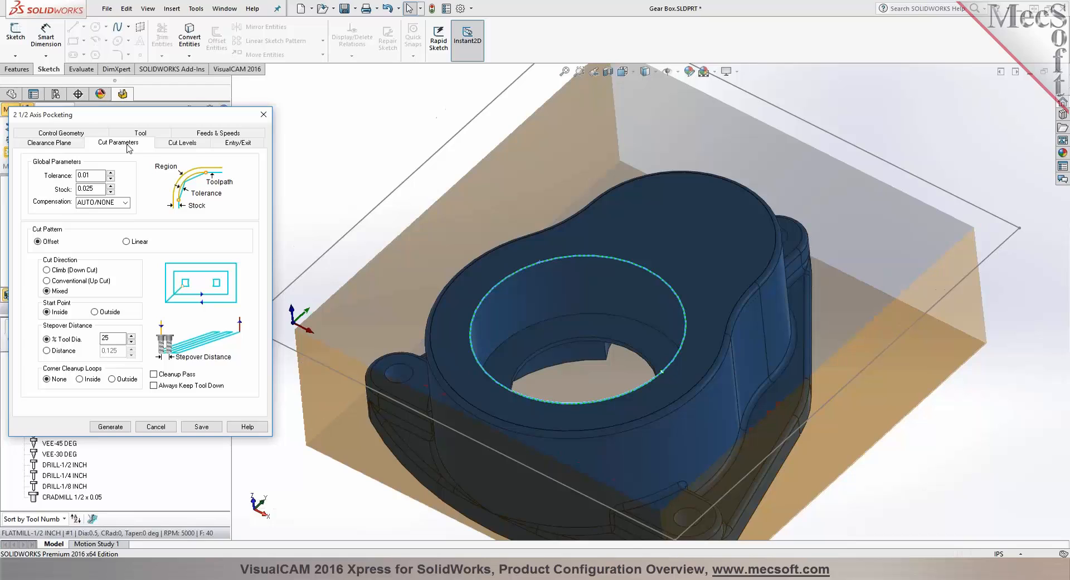
pyautogui.click(88, 176)
pyautogui.press('Tab')
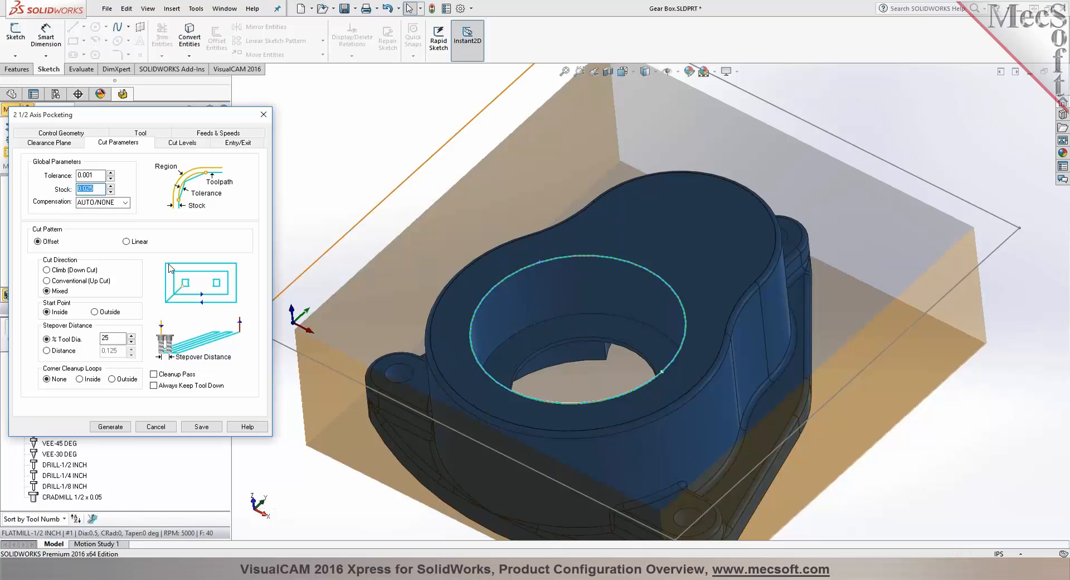
pyautogui.click(44, 244)
pyautogui.moveTo(115, 338); pyautogui.dragTo(89, 338)
# Define the pocket's total cut depth by picking points from the part's top face down to the ledge inside the bore.
pyautogui.click(181, 143)
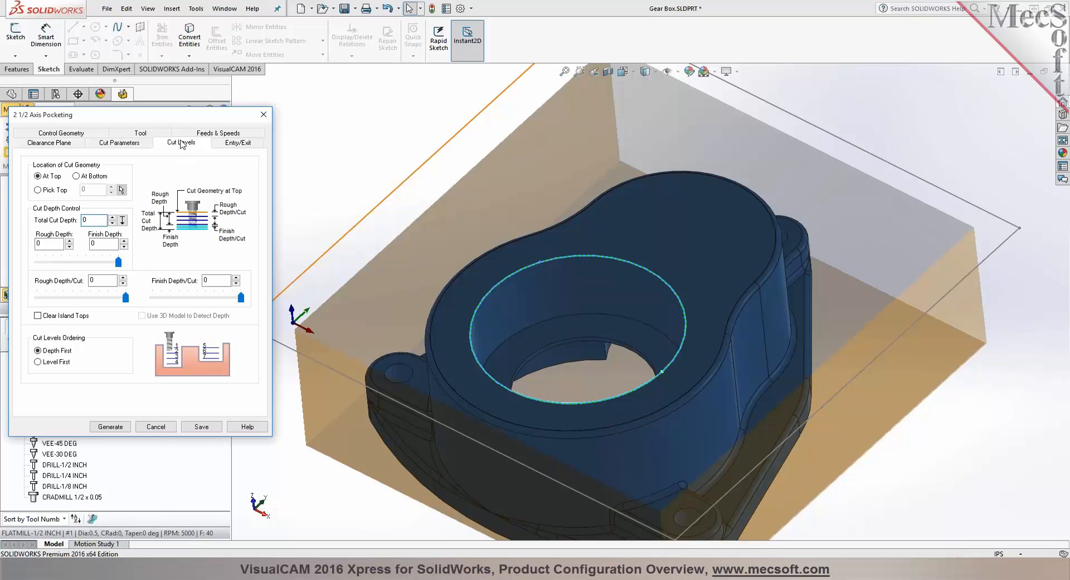
pyautogui.click(123, 220)
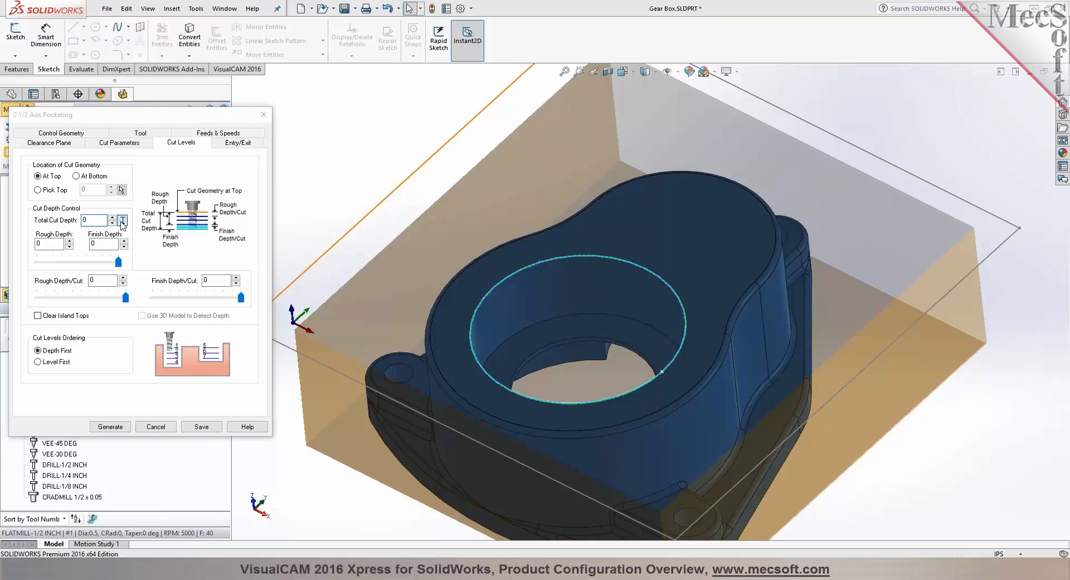
pyautogui.click(630, 240)
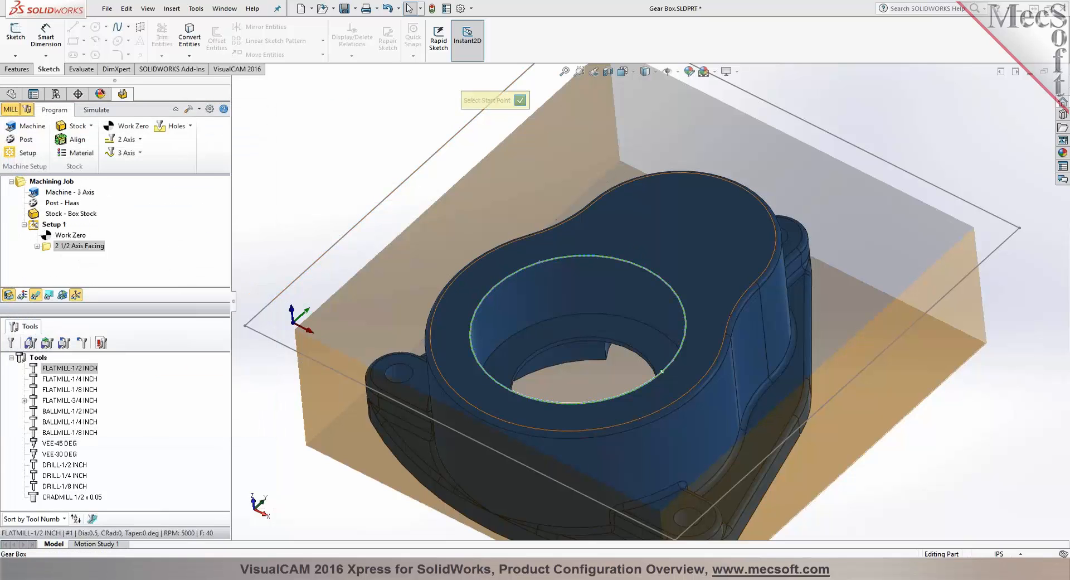
pyautogui.click(575, 324)
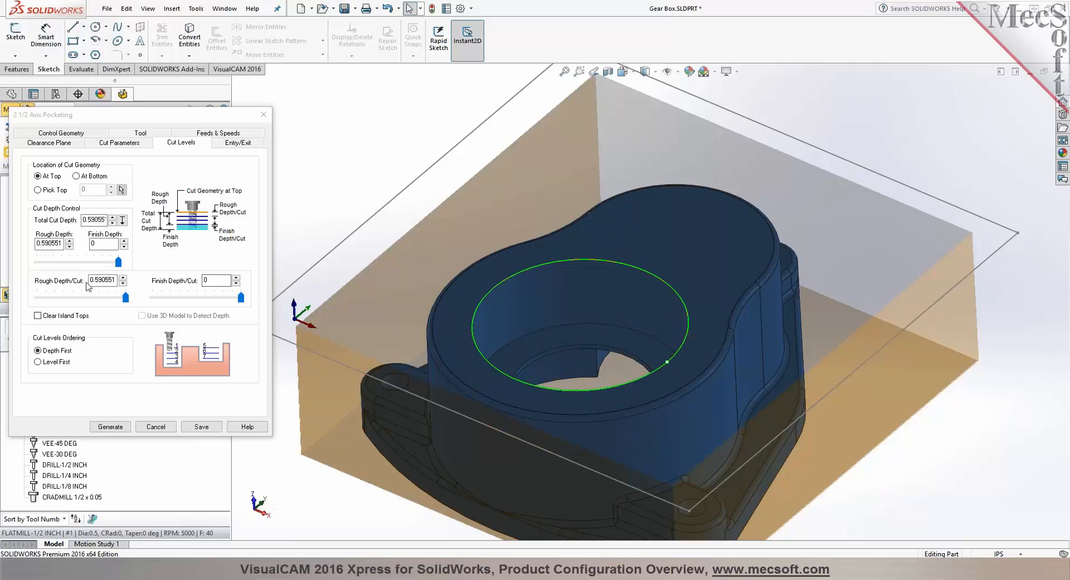
# Edit the rough depth per cut and generate the 2 1/2 Axis Pocketing toolpath.
pyautogui.moveTo(95, 279); pyautogui.dragTo(132, 281)
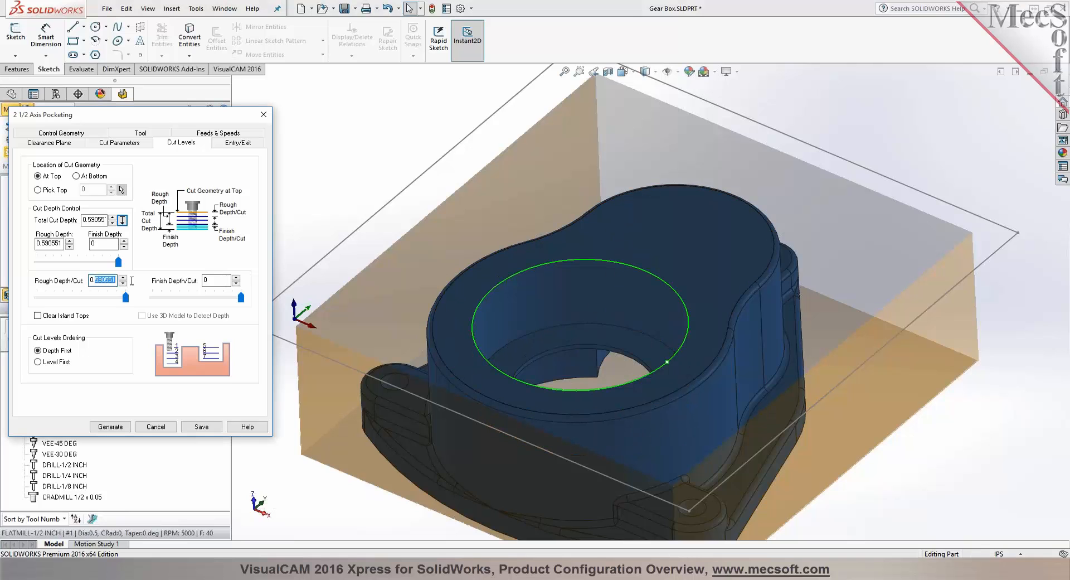
pyautogui.click(236, 143)
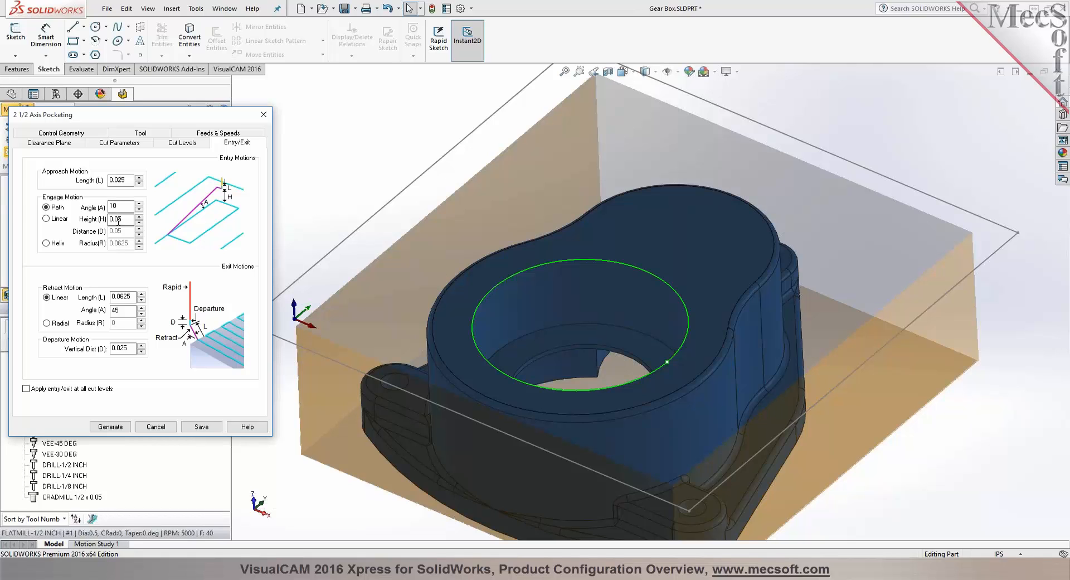
pyautogui.click(122, 428)
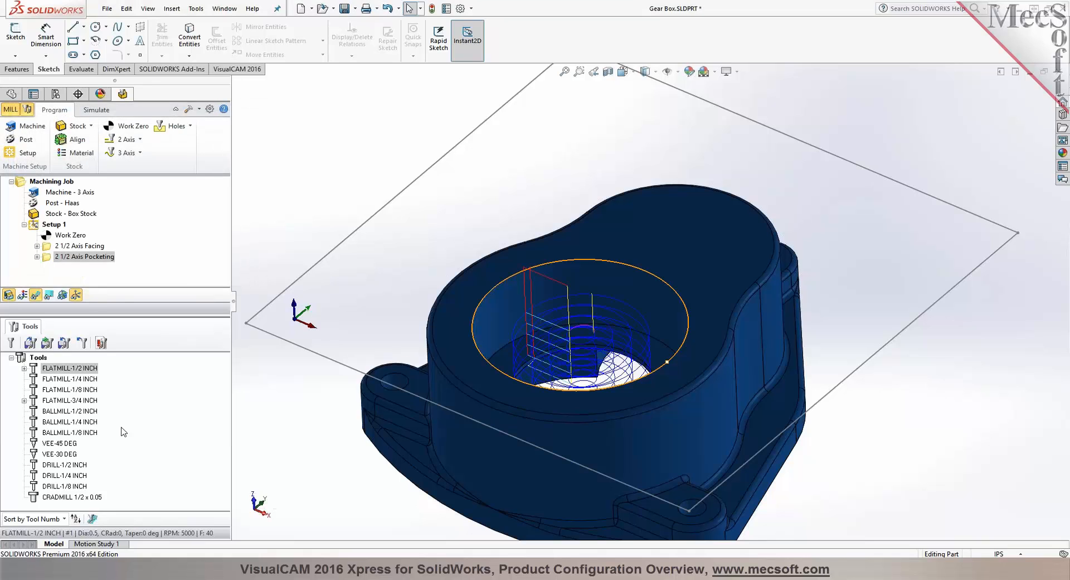
# Play the material removal simulation of the 2 1/2 Axis Pocketing operation on the faced stock.
pyautogui.click(106, 110)
pyautogui.click(89, 140)
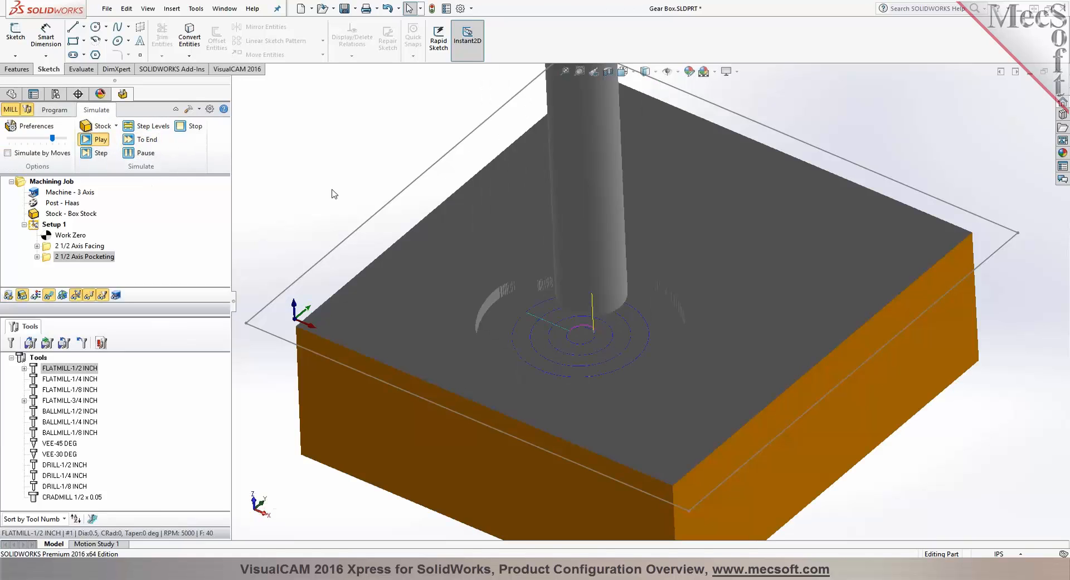
pyautogui.scroll(2, 332, 191)
pyautogui.moveTo(333, 190); pyautogui.dragTo(335, 166, button='middle')
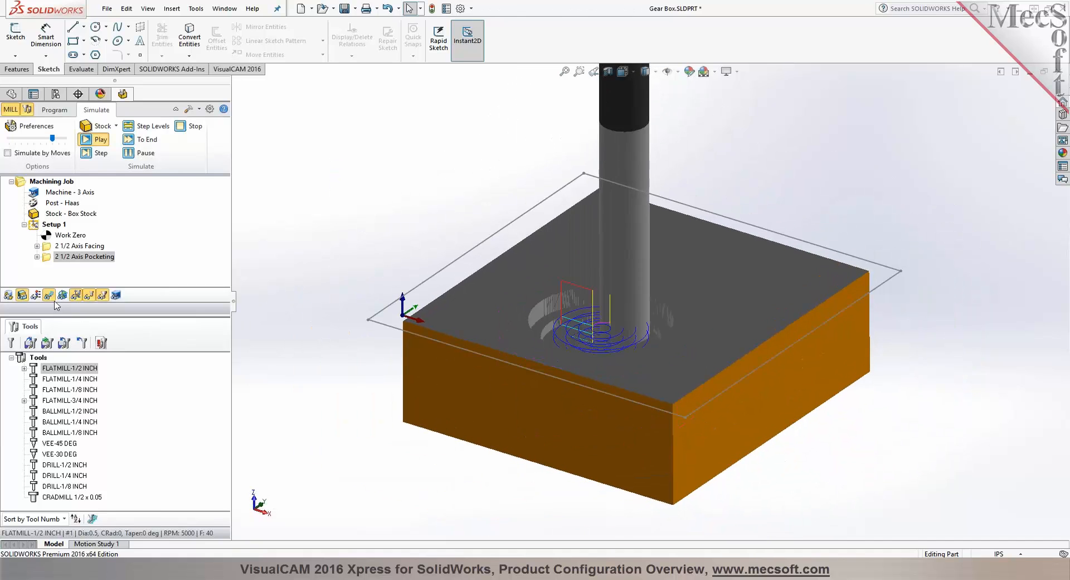
pyautogui.moveTo(353, 186); pyautogui.dragTo(347, 213, button='middle')
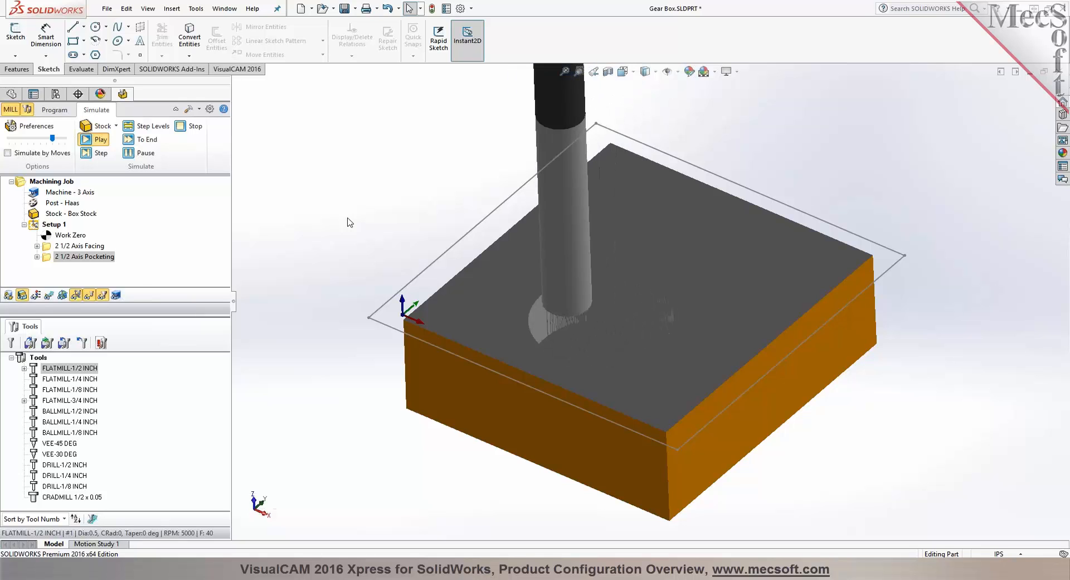
# Start a 2 1/2 Axis Profiling operation with the bore's upper circular edge as its machining region.
pyautogui.moveTo(348, 221); pyautogui.dragTo(350, 200, button='middle')
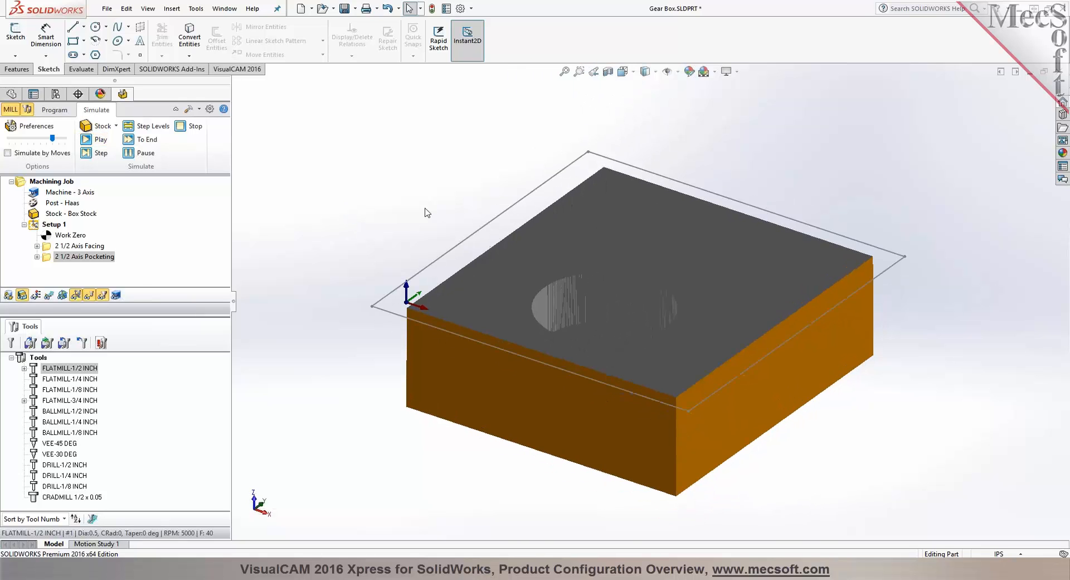
pyautogui.click(56, 110)
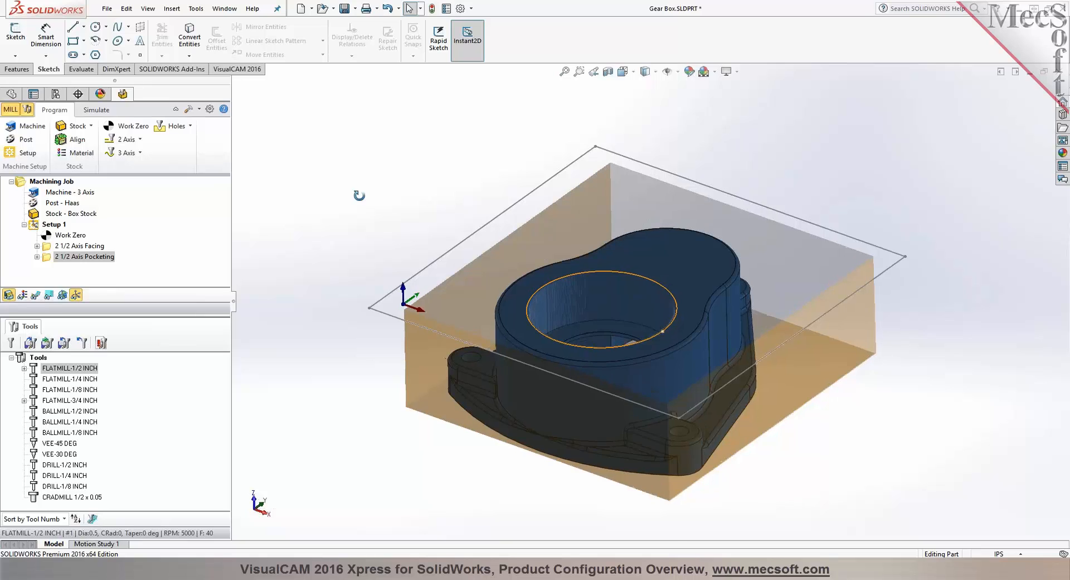
pyautogui.click(49, 258)
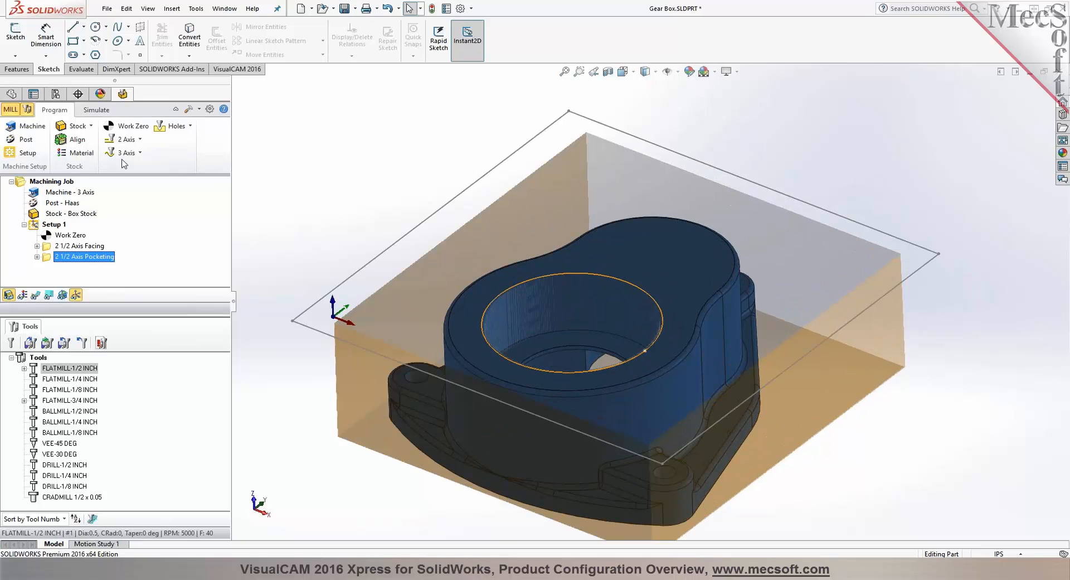
pyautogui.click(139, 139)
pyautogui.click(196, 171)
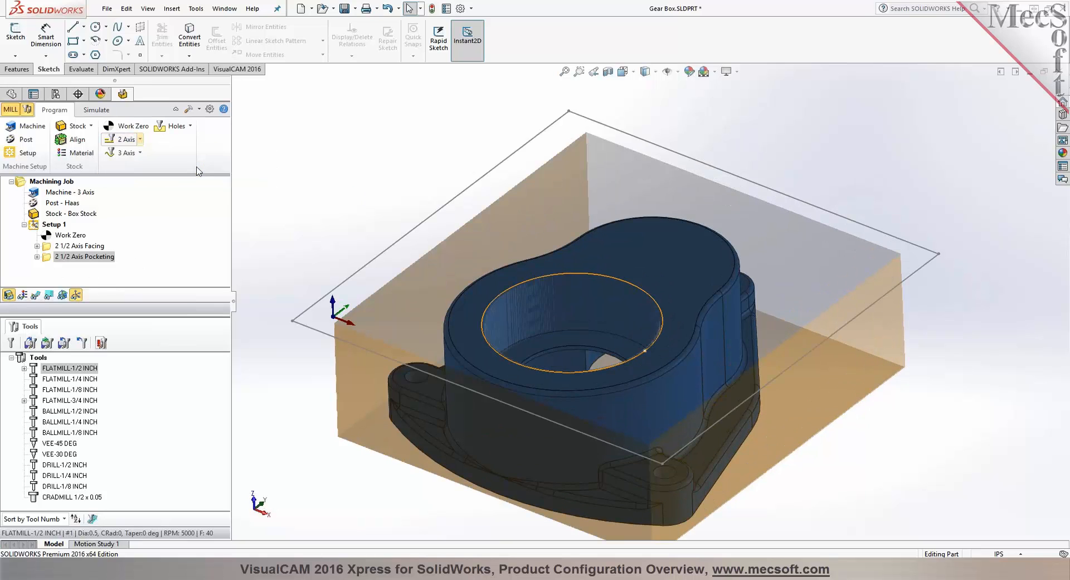
pyautogui.click(87, 351)
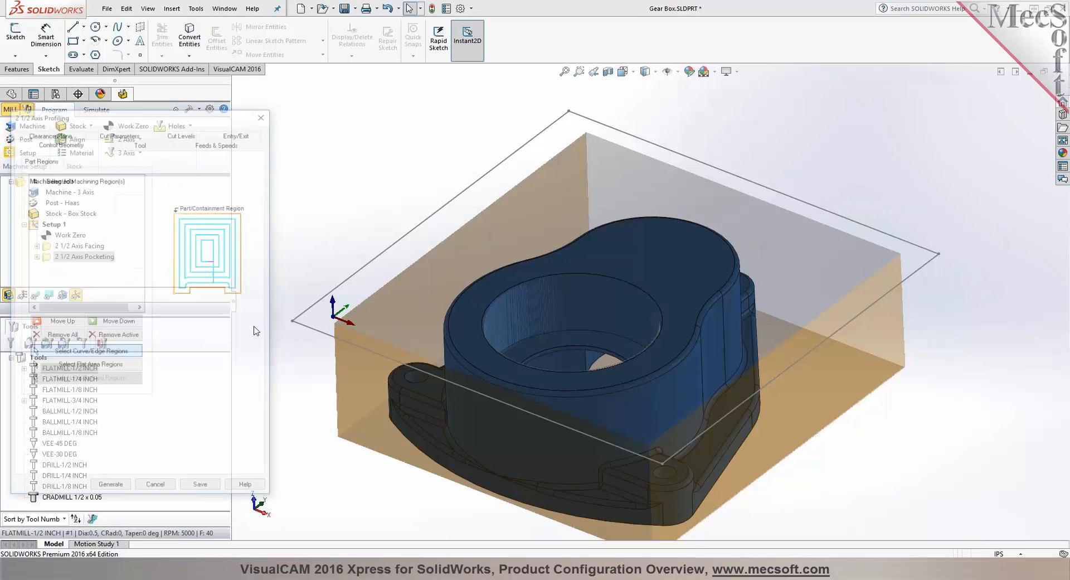
pyautogui.click(537, 277)
pyautogui.click(12, 139)
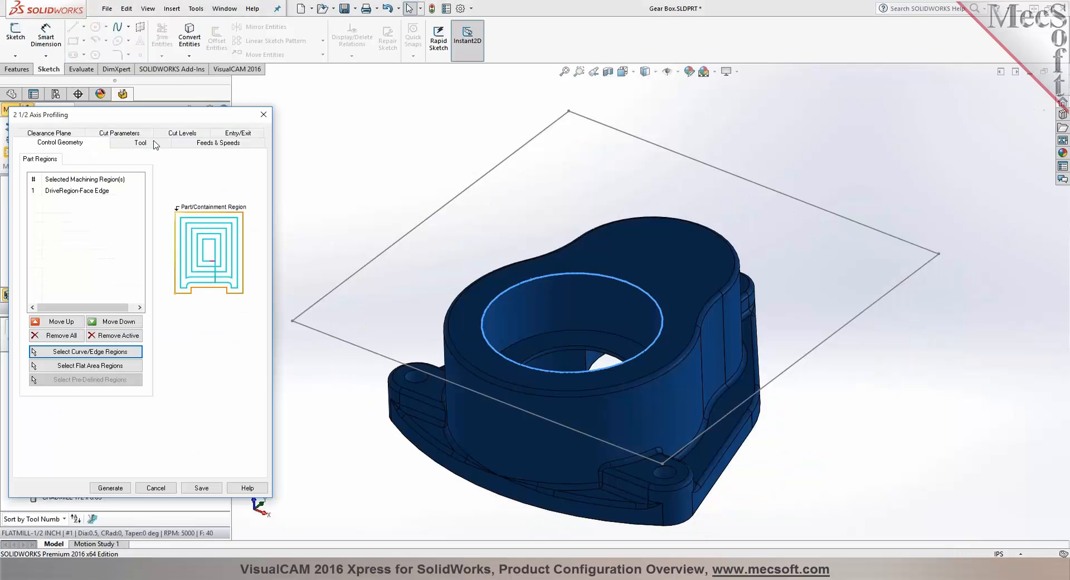
# Choose the FLATMILL-1/2 INCH tool and set the profiling to Climb (Down Cut) on the inside of closed curves.
pyautogui.click(155, 145)
pyautogui.click(59, 175)
pyautogui.click(204, 144)
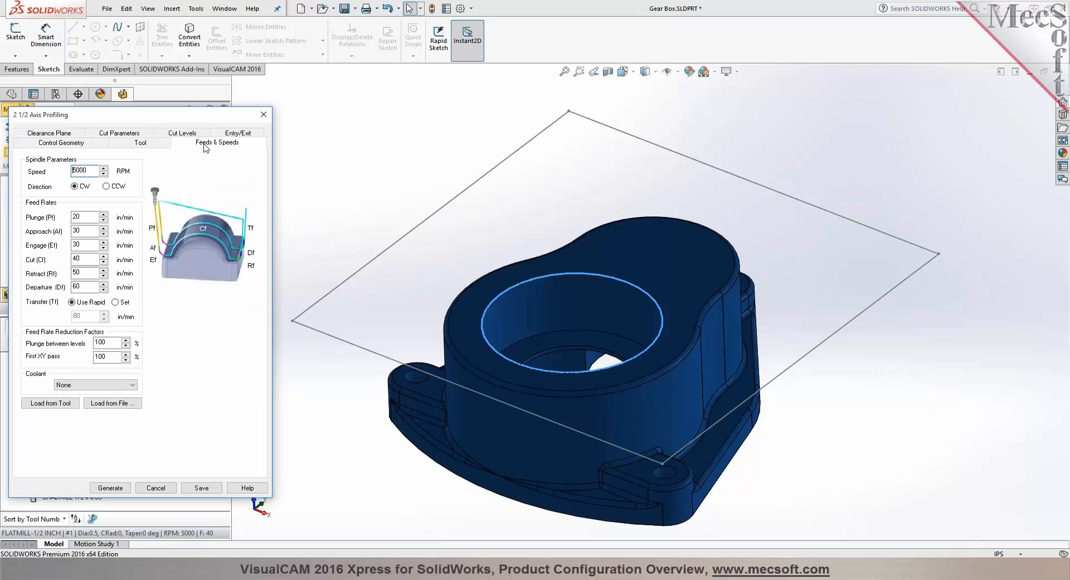
pyautogui.click(128, 135)
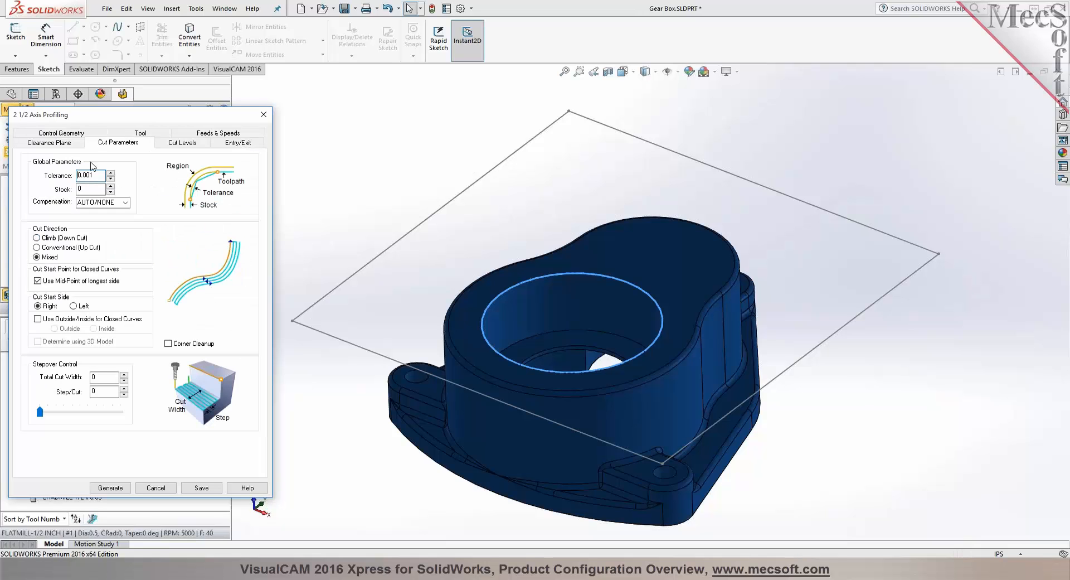
pyautogui.press('Tab')
pyautogui.click(38, 239)
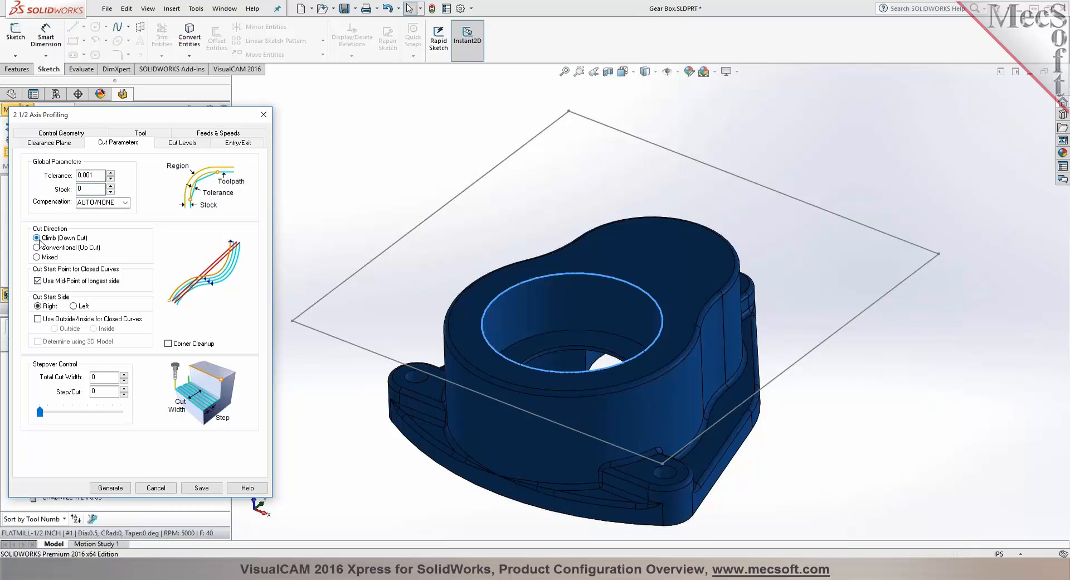
pyautogui.click(48, 320)
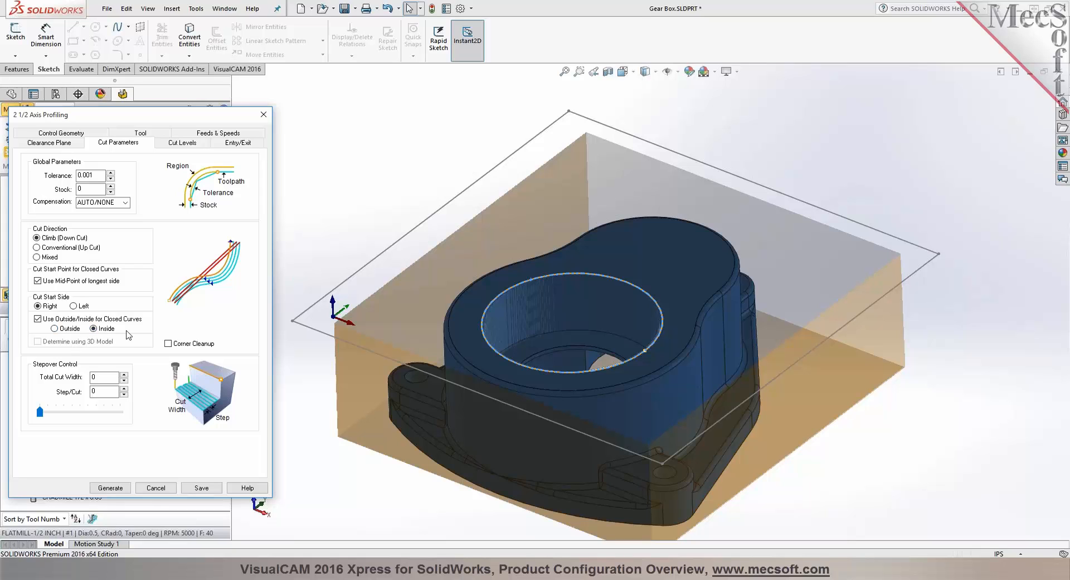
# Define the total cut depth from the part's top face down to the bore's inner ledge and generate the profiling toolpath.
pyautogui.click(168, 143)
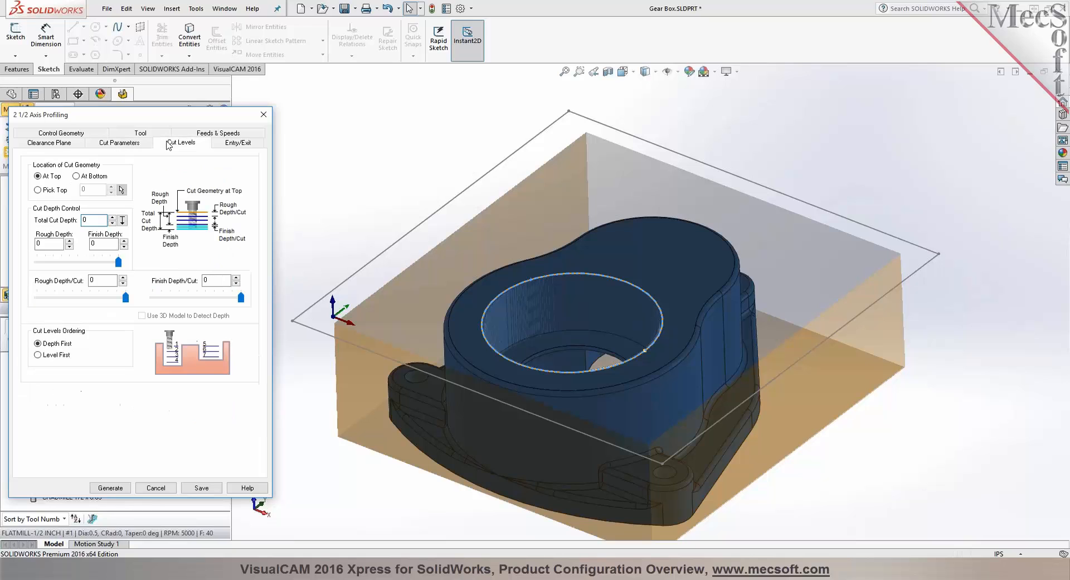
pyautogui.click(122, 220)
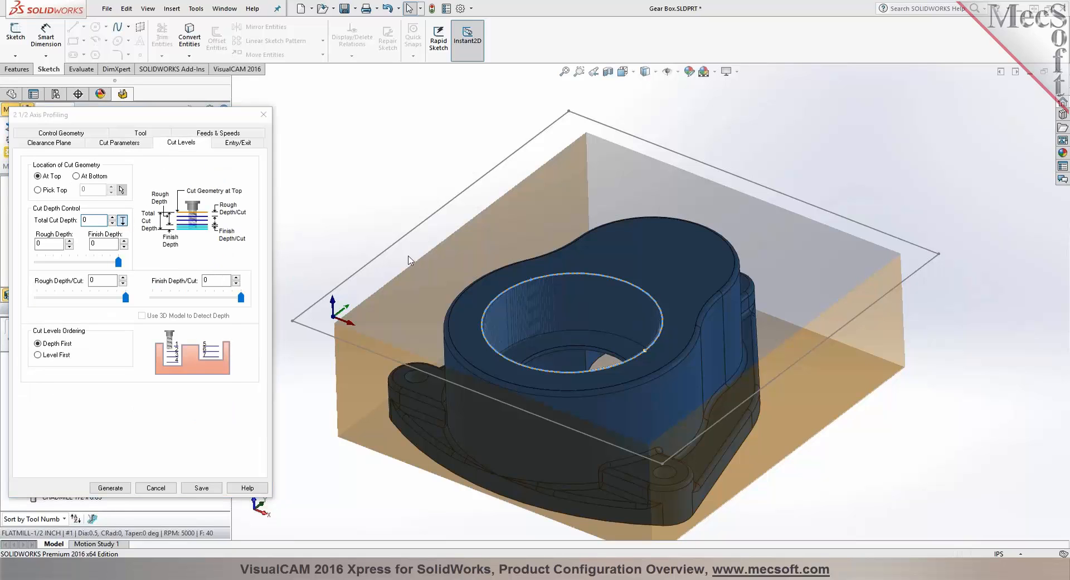
pyautogui.click(653, 261)
pyautogui.click(560, 336)
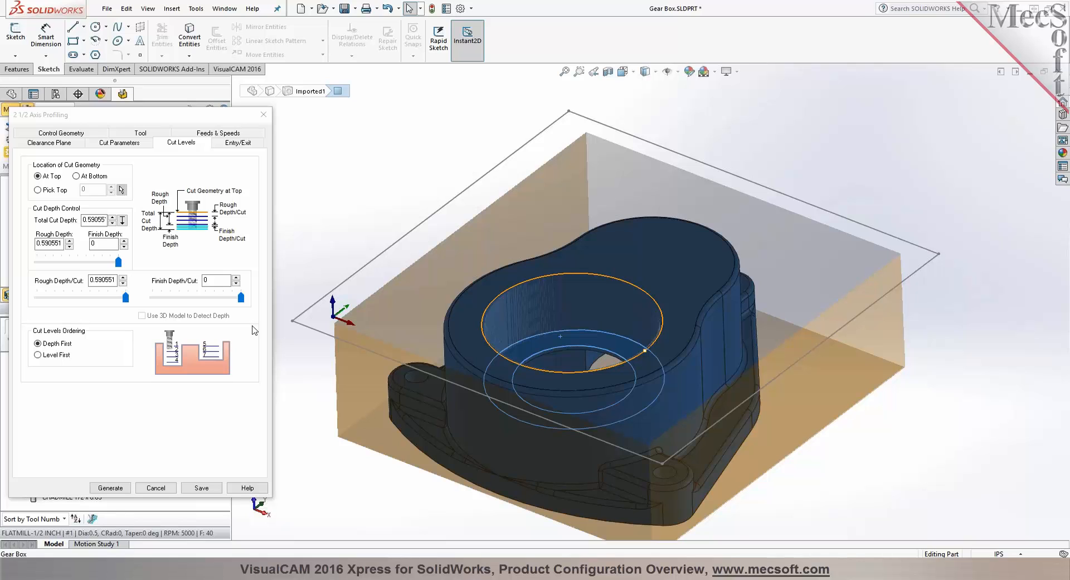
pyautogui.click(256, 145)
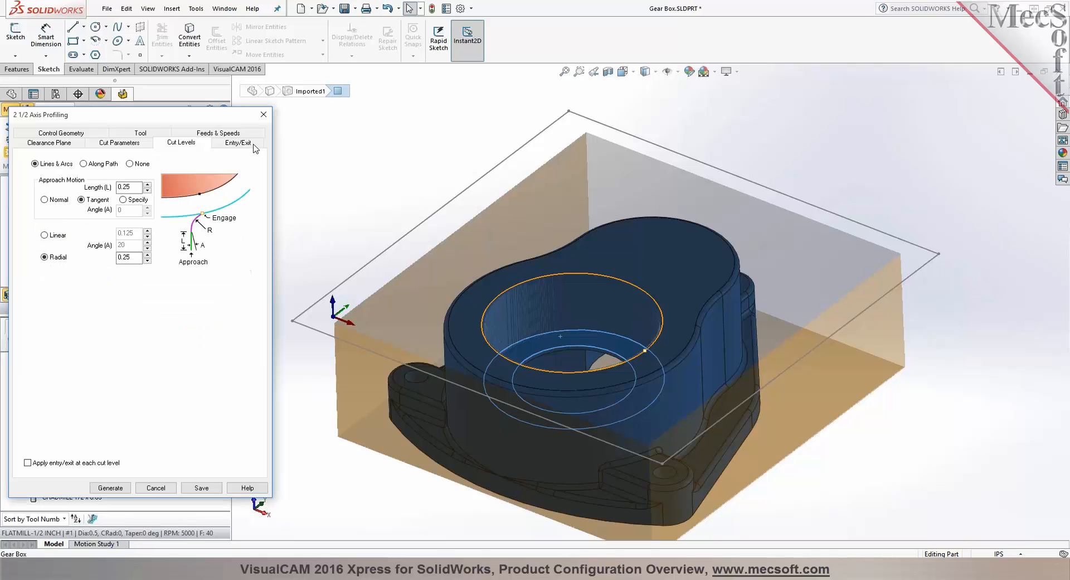
pyautogui.click(110, 487)
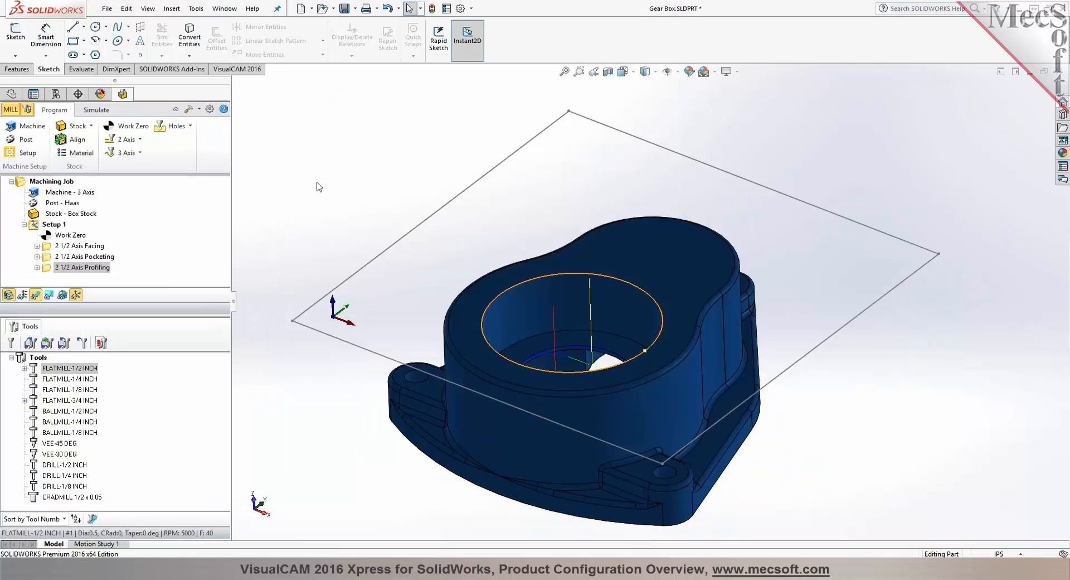
# Examine the profiling toolpath and the simulated material removal inside the bore from several angles.
pyautogui.moveTo(319, 186)
pyautogui.mouseDown(button='middle')
pyautogui.moveTo(316, 220)
pyautogui.moveTo(313, 190)
pyautogui.mouseUp(button='middle')
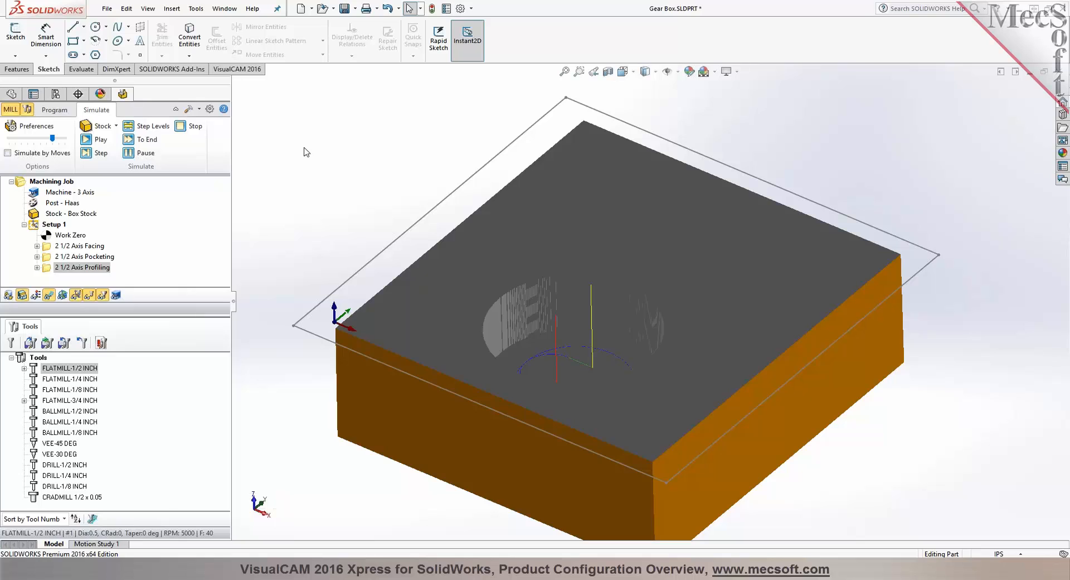
pyautogui.click(60, 113)
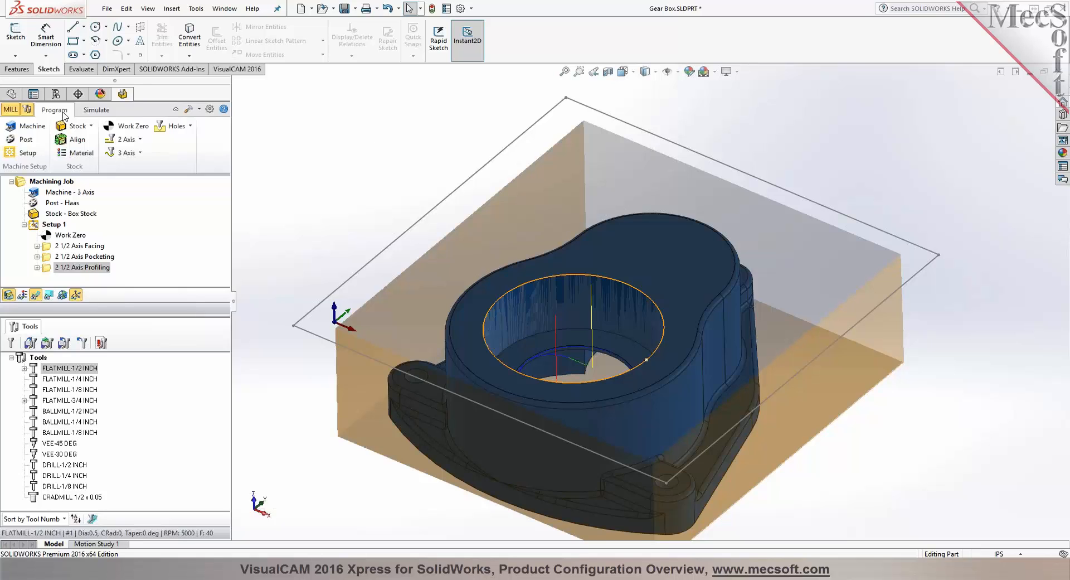
pyautogui.moveTo(377, 146); pyautogui.dragTo(379, 130, button='middle')
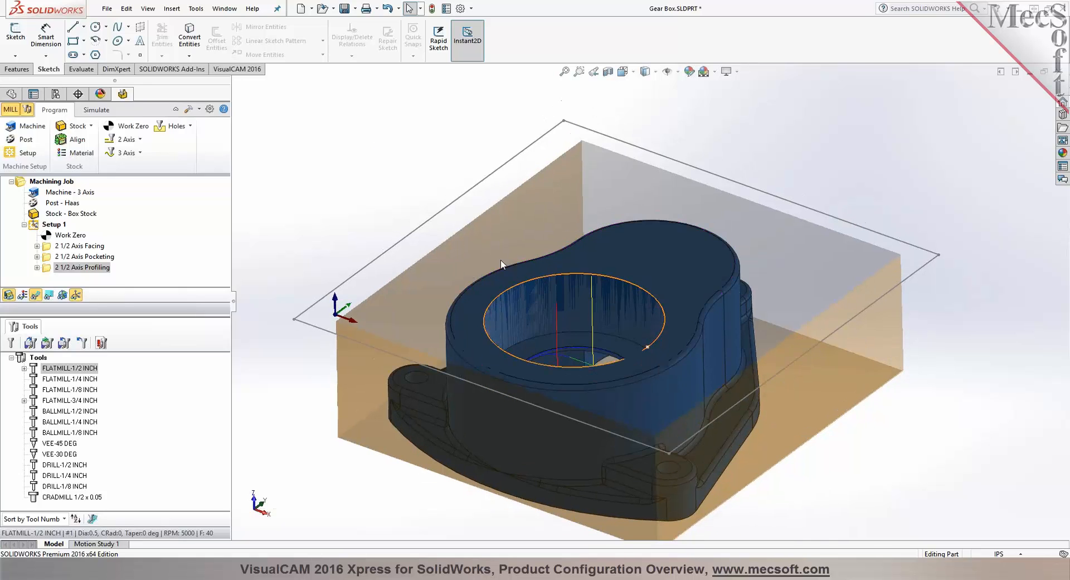
pyautogui.click(541, 277)
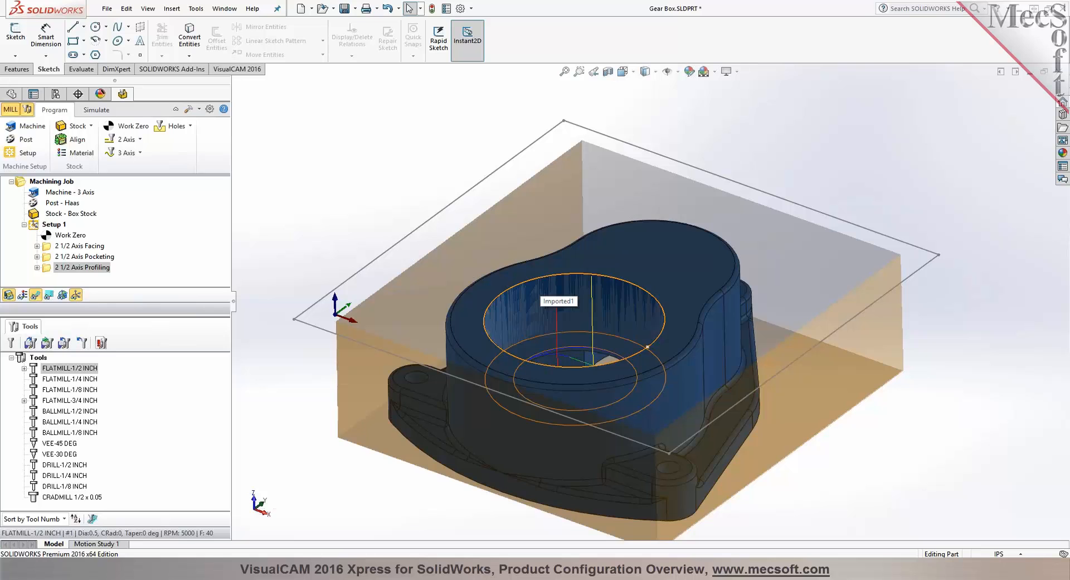
pyautogui.scroll(-2, 617, 343)
pyautogui.moveTo(601, 355); pyautogui.dragTo(582, 328, button='middle')
pyautogui.scroll(2, 583, 333)
pyautogui.moveTo(349, 212)
pyautogui.mouseDown(button='middle')
pyautogui.moveTo(350, 196)
pyautogui.moveTo(346, 227)
pyautogui.mouseUp(button='middle')
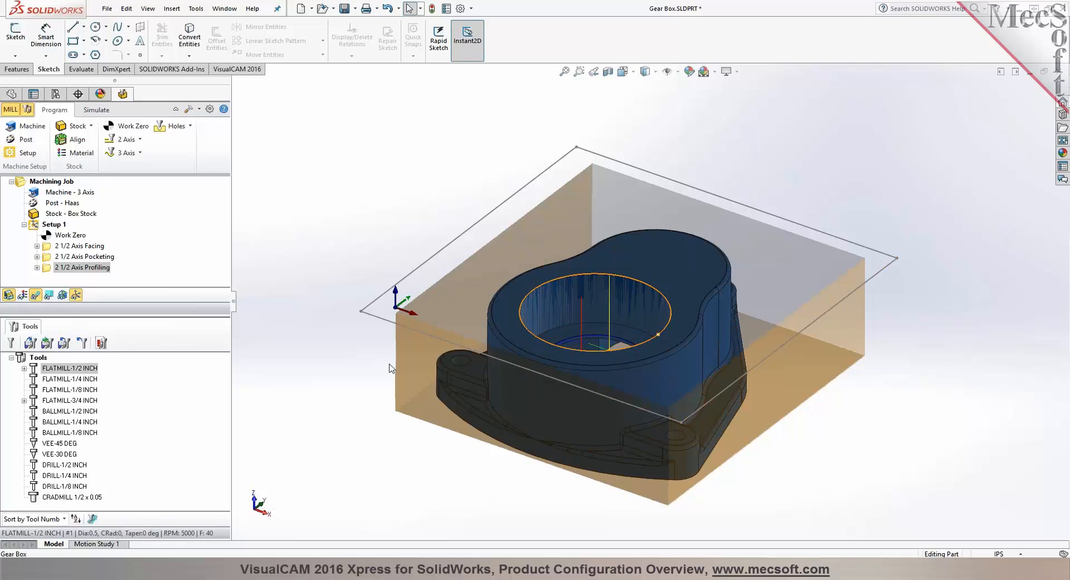
pyautogui.moveTo(357, 204)
pyautogui.mouseDown(button='middle')
pyautogui.moveTo(353, 195)
pyautogui.moveTo(354, 212)
pyautogui.mouseUp(button='middle')
# Start a Horizontal Roughing operation contained by the rectangular sketch chain around the part and the bore's upper circular edge.
pyautogui.click(140, 154)
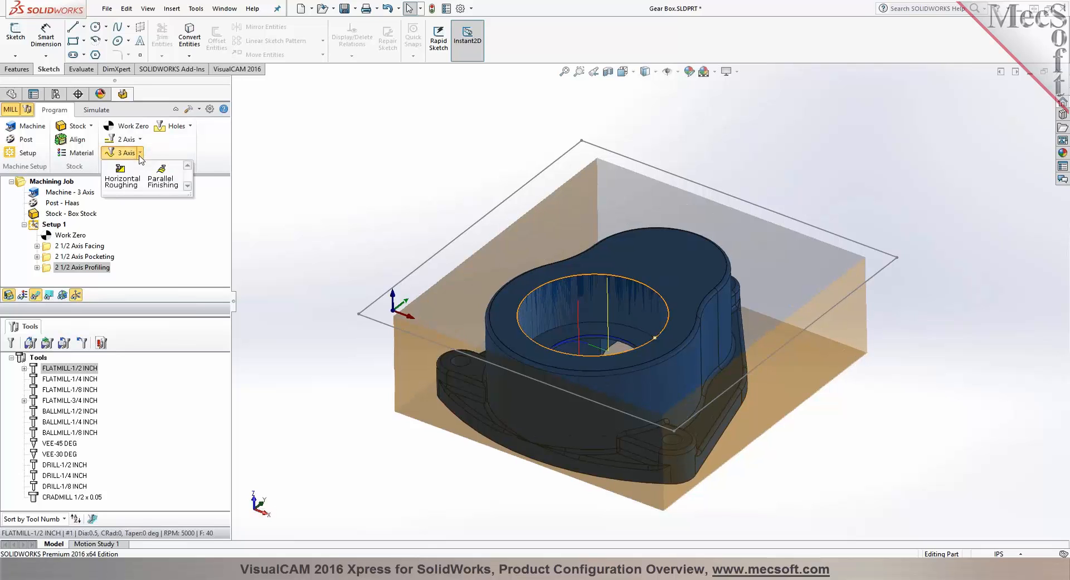
pyautogui.click(134, 183)
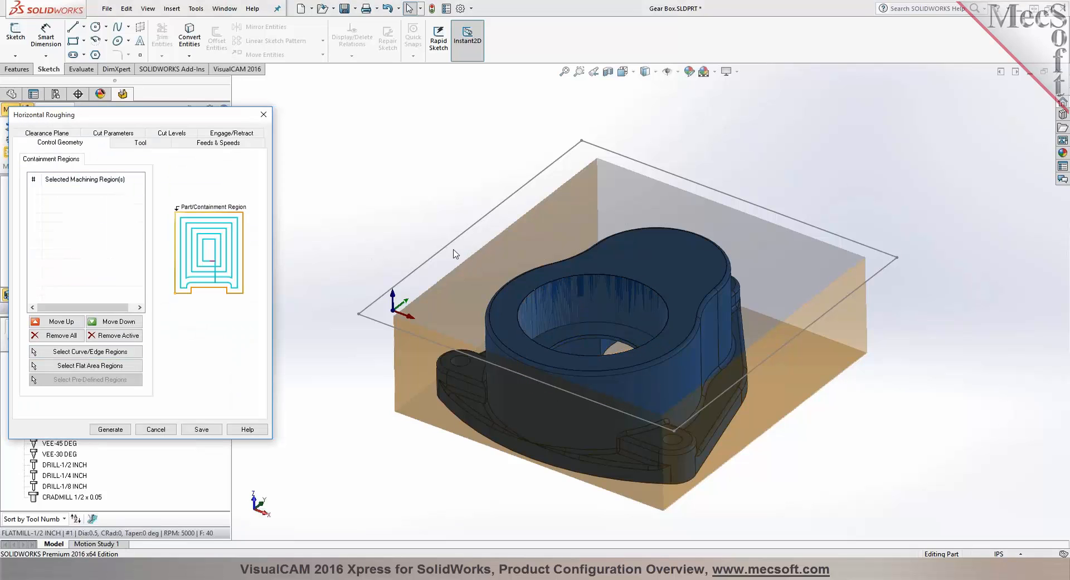
pyautogui.click(111, 351)
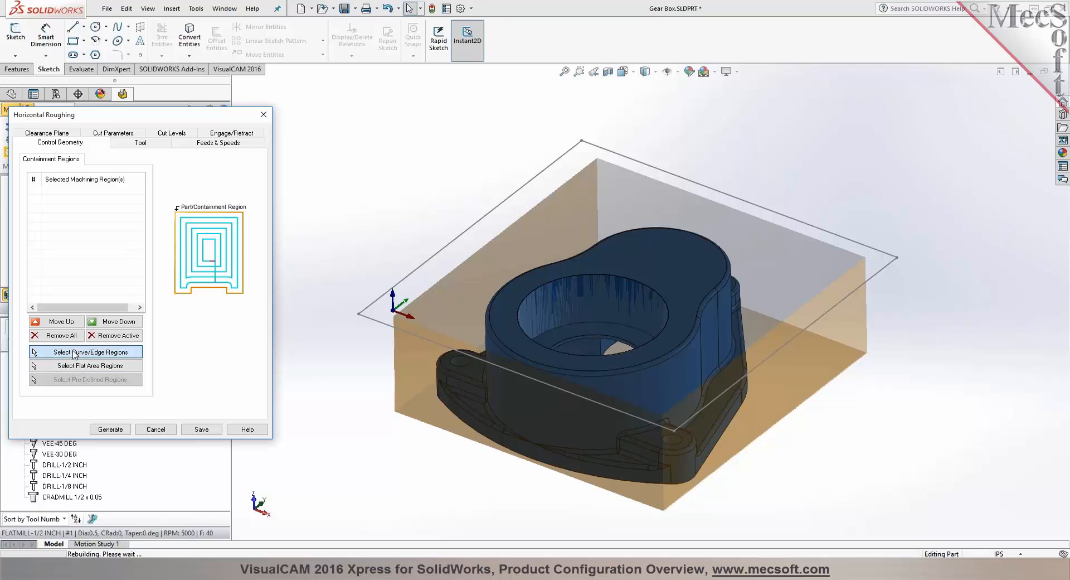
pyautogui.rightClick(480, 223)
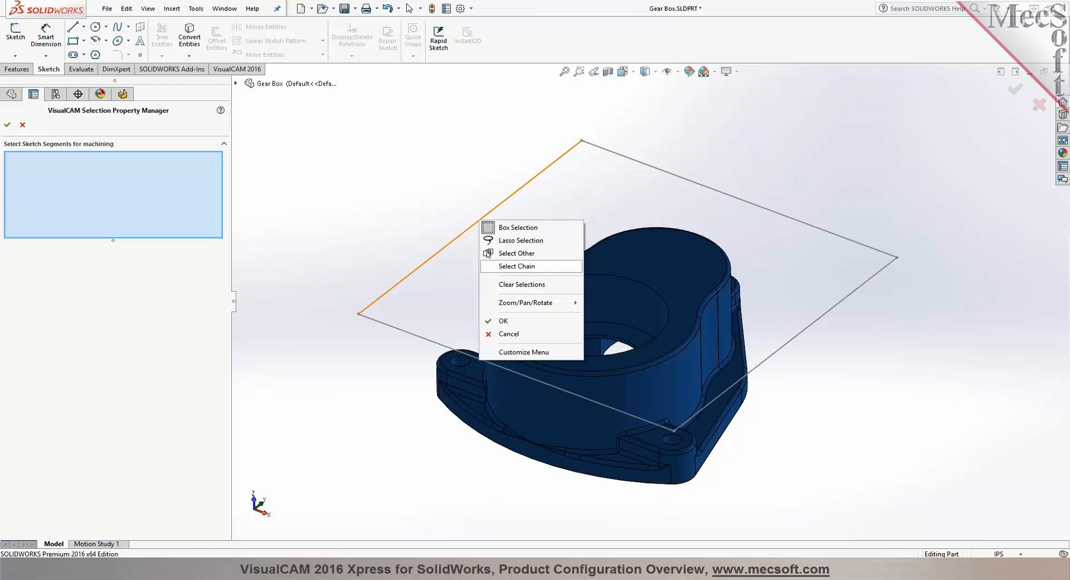
pyautogui.click(507, 266)
pyautogui.click(235, 83)
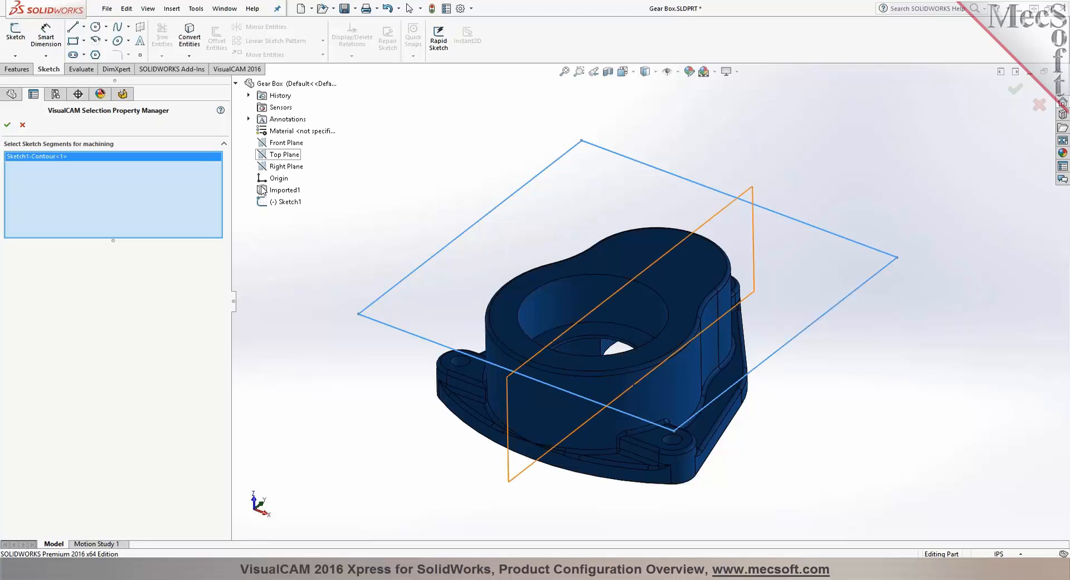
pyautogui.click(235, 83)
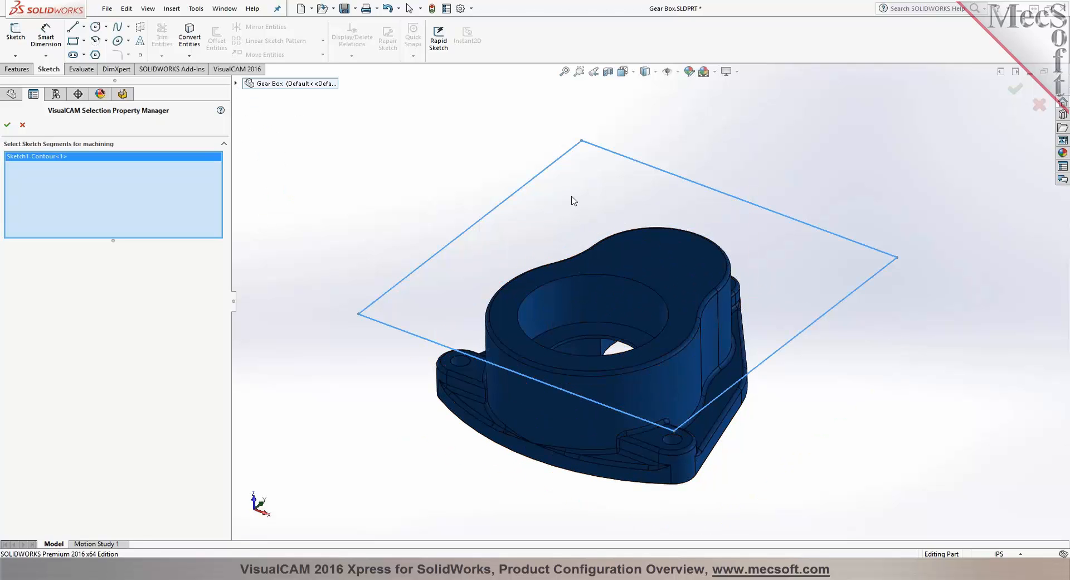
pyautogui.click(565, 276)
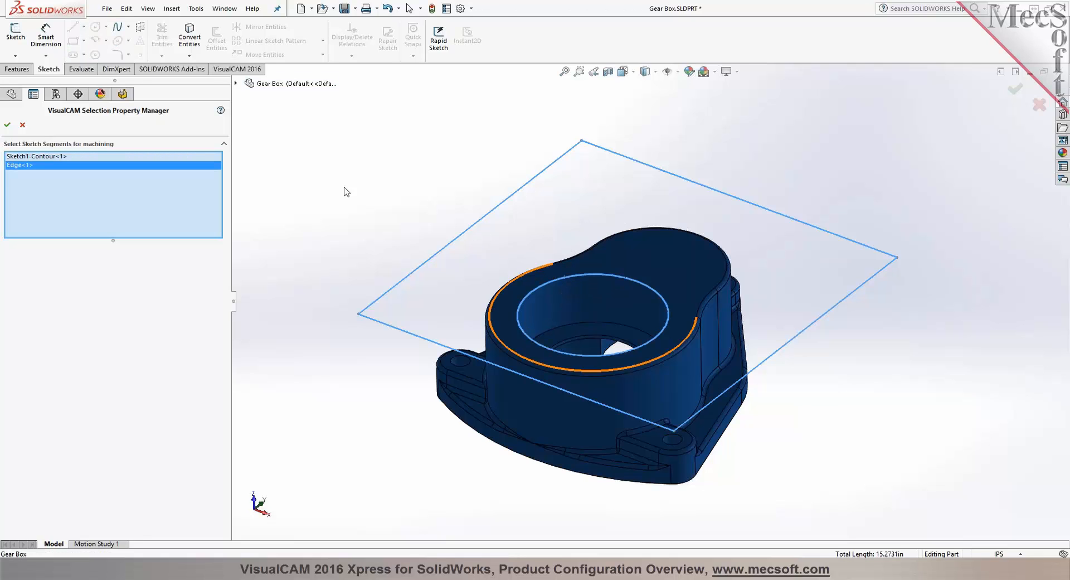
pyautogui.click(7, 125)
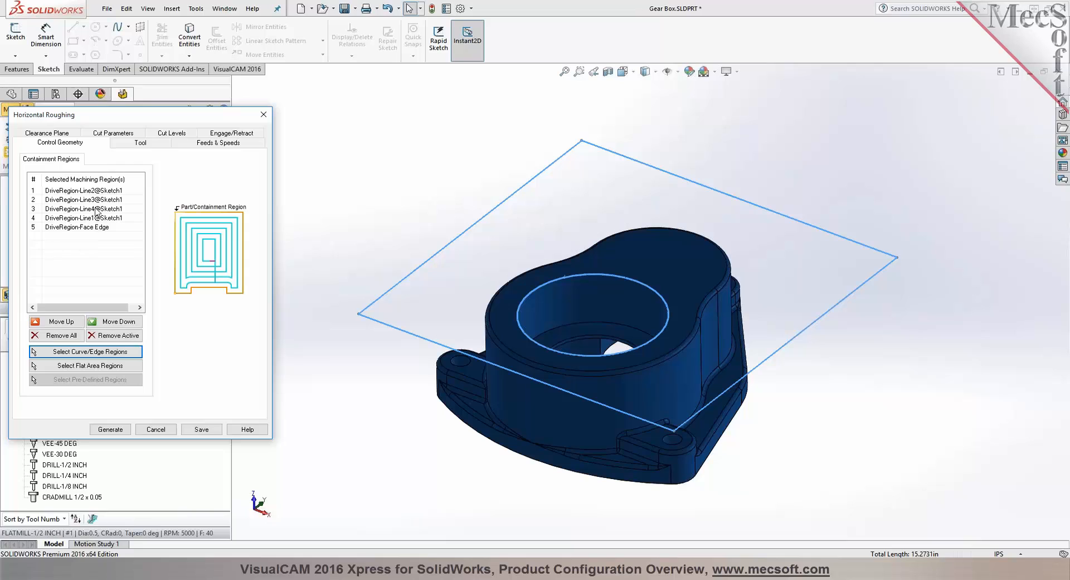
# Check the roughing tool, feeds, clearance plane and tolerances, and set the stepover distance to 30 % of the tool diameter.
pyautogui.click(139, 143)
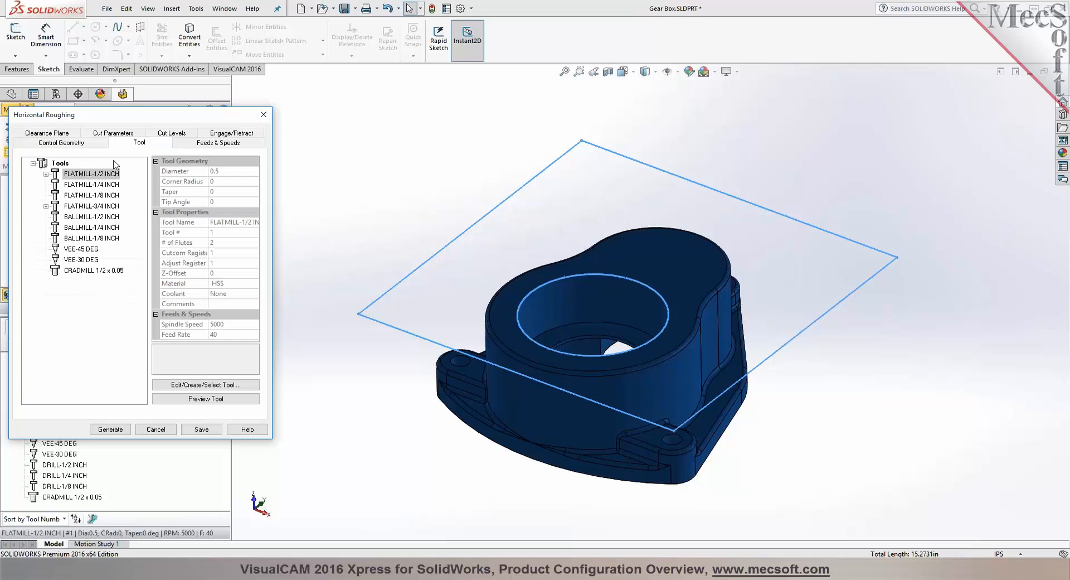
pyautogui.click(212, 146)
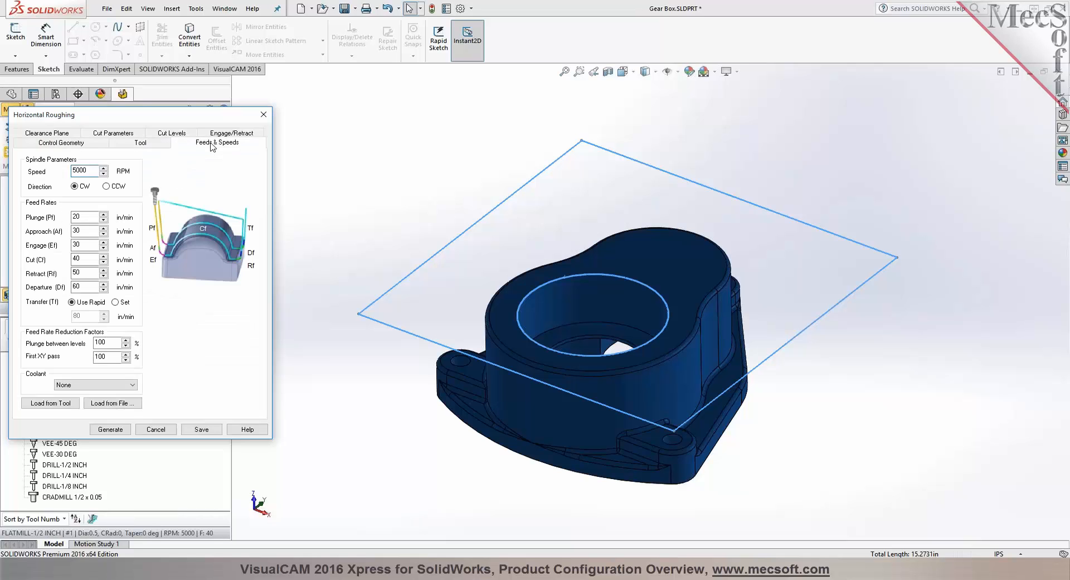
pyautogui.click(65, 134)
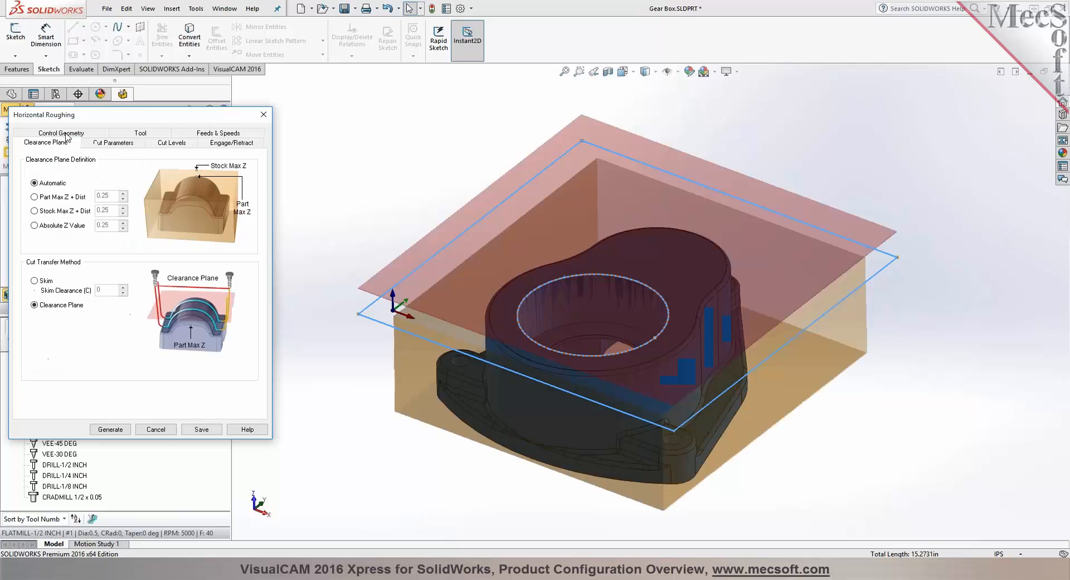
pyautogui.click(109, 144)
pyautogui.moveTo(103, 170); pyautogui.dragTo(112, 170)
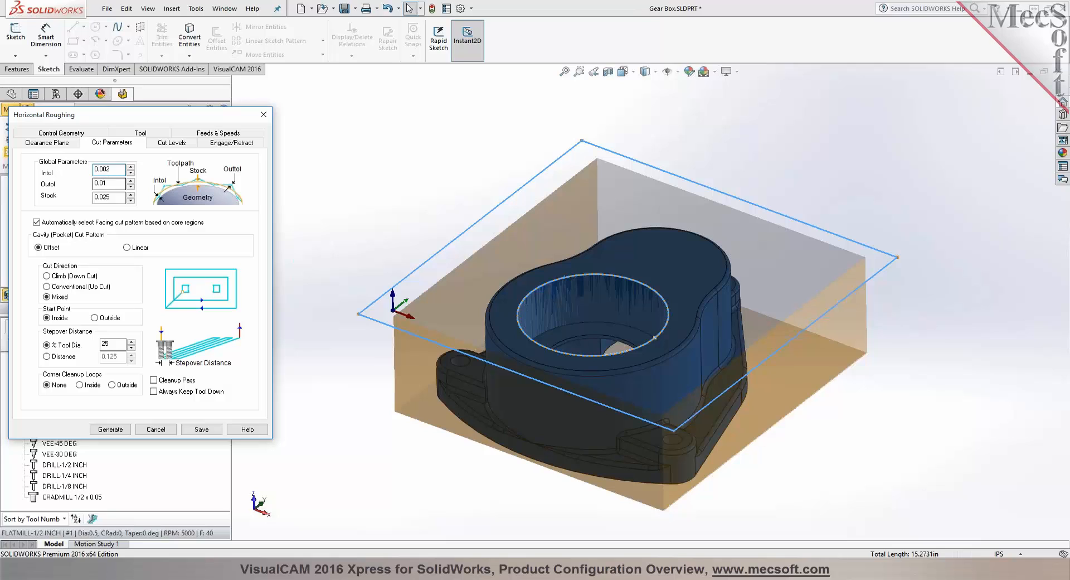
pyautogui.moveTo(106, 182); pyautogui.dragTo(110, 182)
pyautogui.doubleClick(111, 343)
pyautogui.write('30')
# Set the stepdown to 40 % of the tool diameter, check the engage/retract settings and generate the Horizontal Roughing toolpath.
pyautogui.click(170, 143)
pyautogui.doubleClick(110, 174)
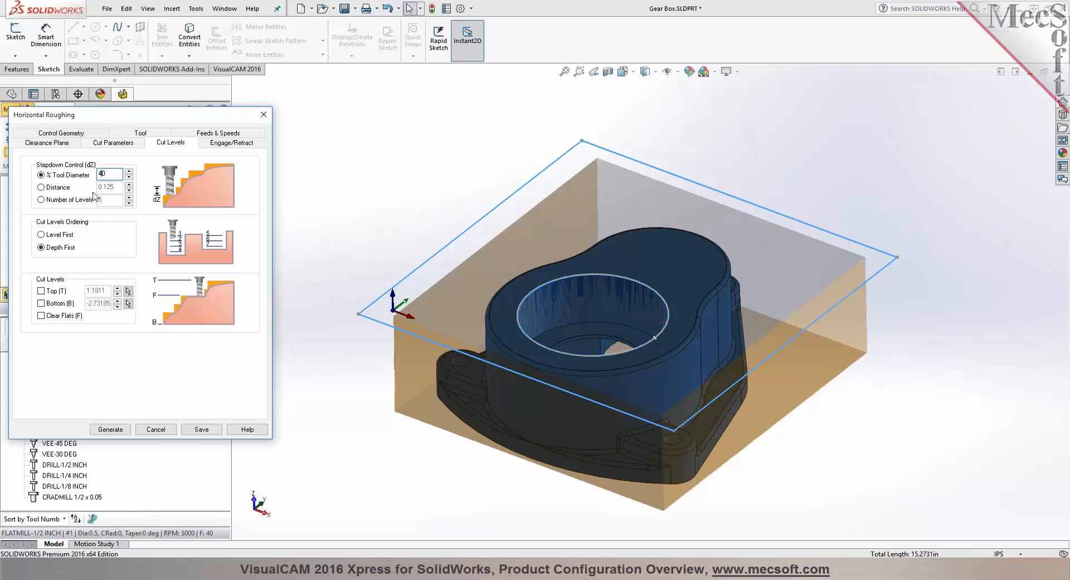
pyautogui.click(228, 143)
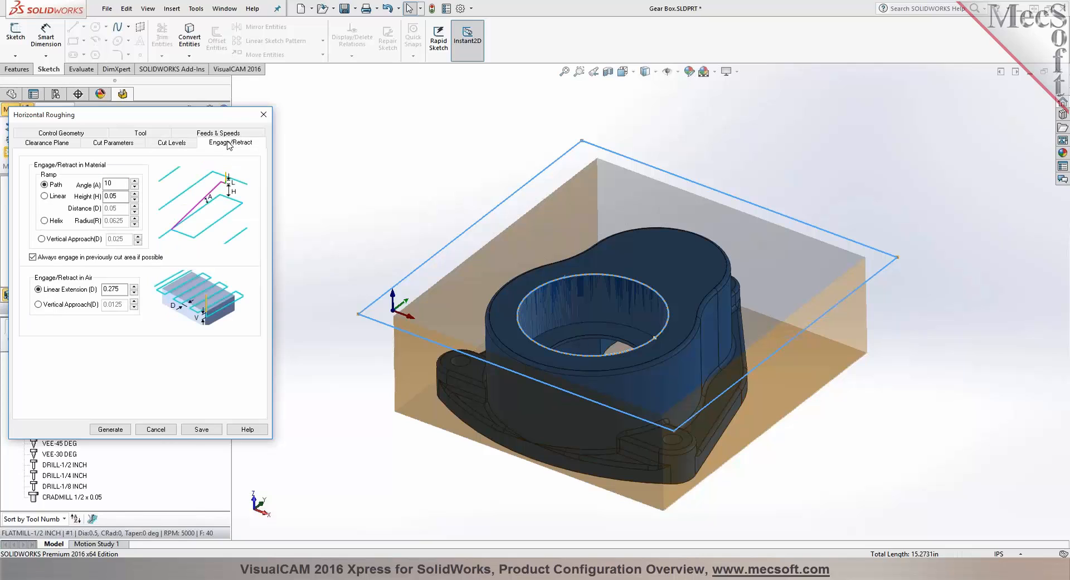
pyautogui.click(124, 429)
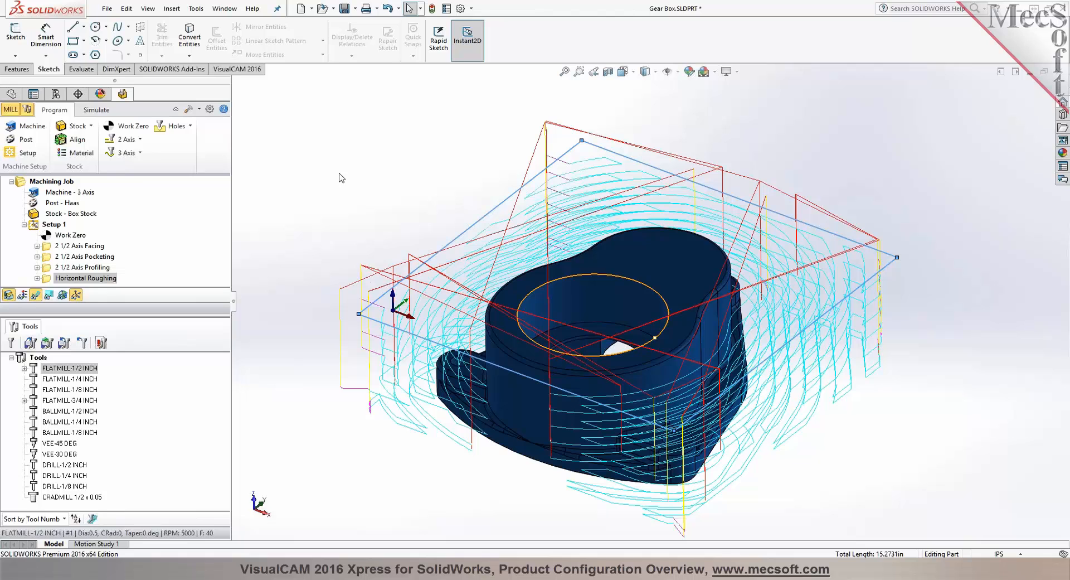
# Simulate the Horizontal Roughing operation through to its end and check the material removed around the part.
pyautogui.moveTo(358, 184); pyautogui.dragTo(629, 311, button='middle')
pyautogui.moveTo(355, 220)
pyautogui.mouseDown(button='middle')
pyautogui.moveTo(353, 324)
pyautogui.moveTo(354, 220)
pyautogui.mouseUp(button='middle')
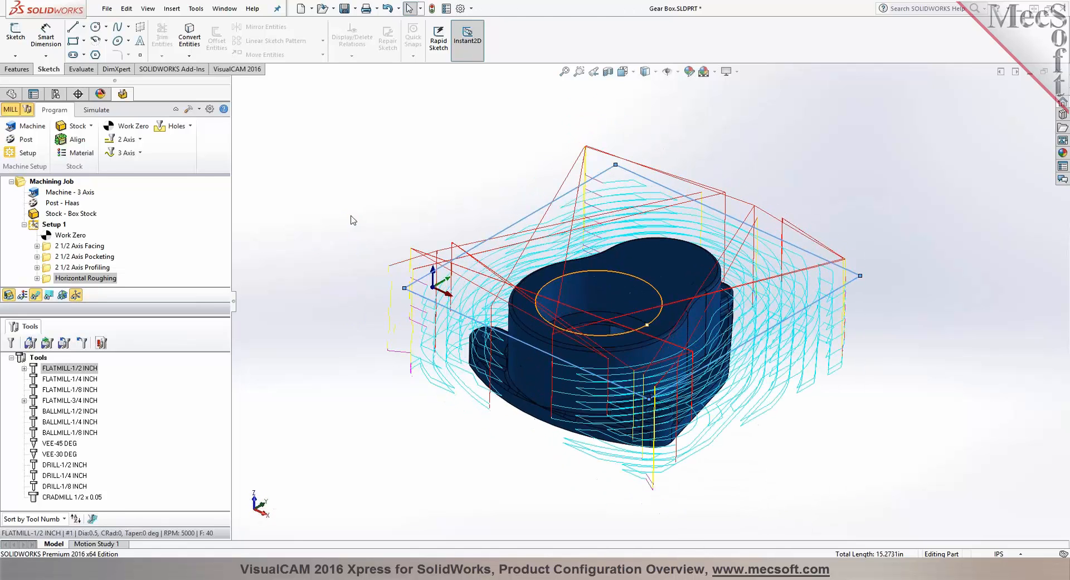
pyautogui.click(100, 111)
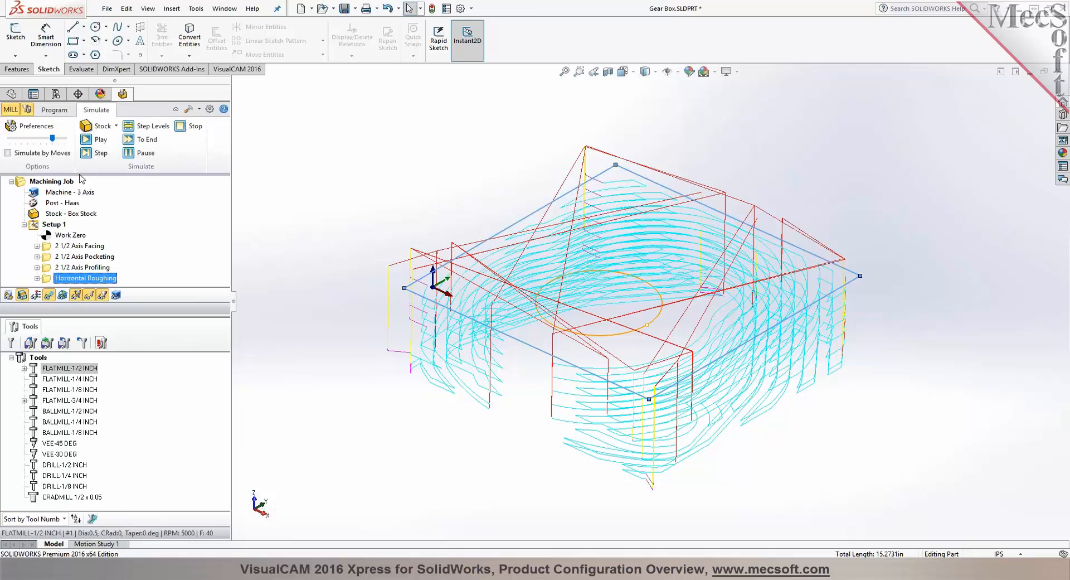
pyautogui.click(96, 140)
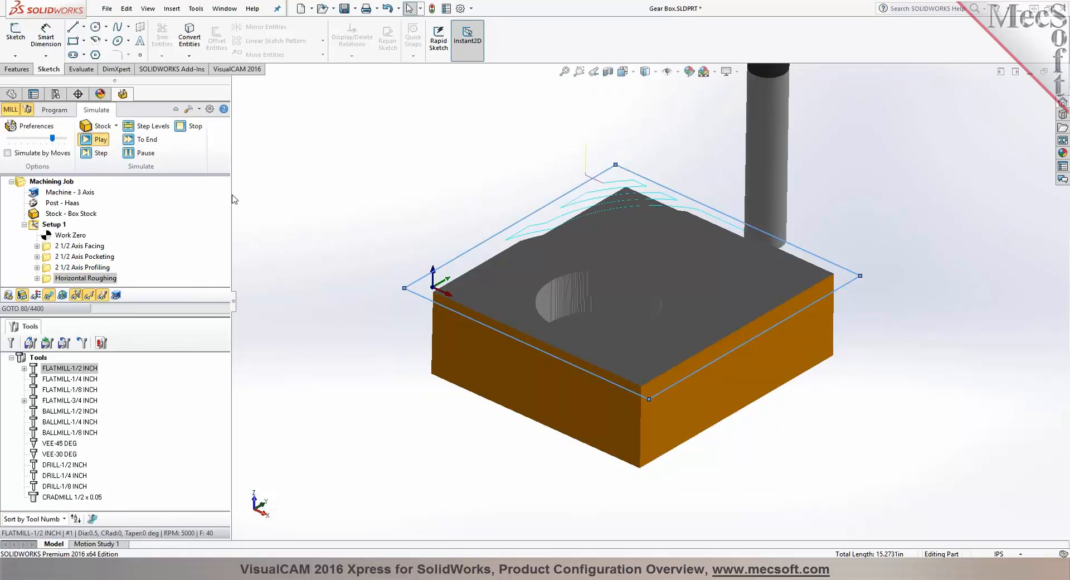
pyautogui.click(141, 140)
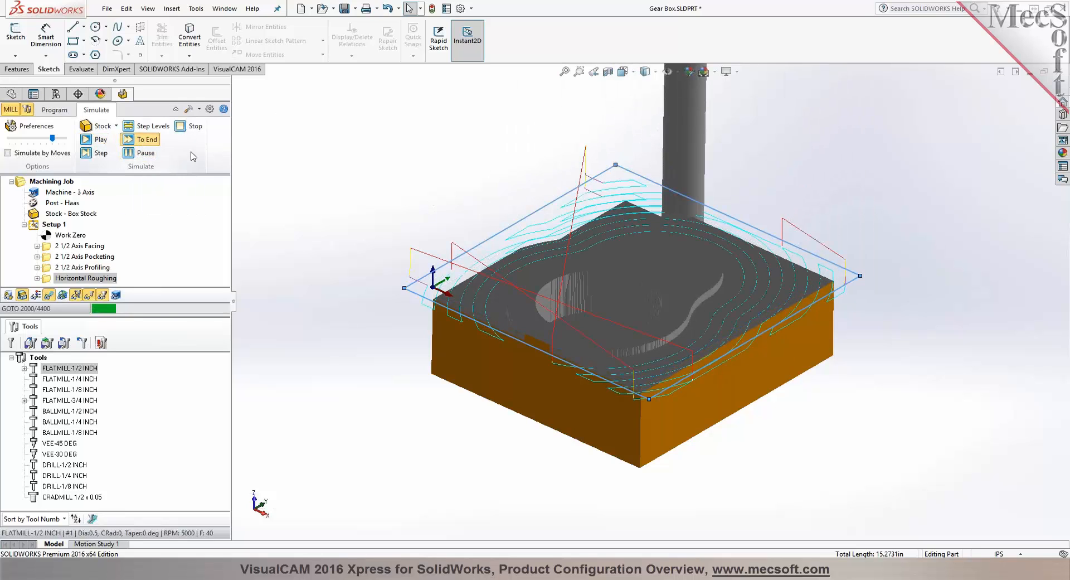
pyautogui.moveTo(429, 187); pyautogui.dragTo(438, 292, button='middle')
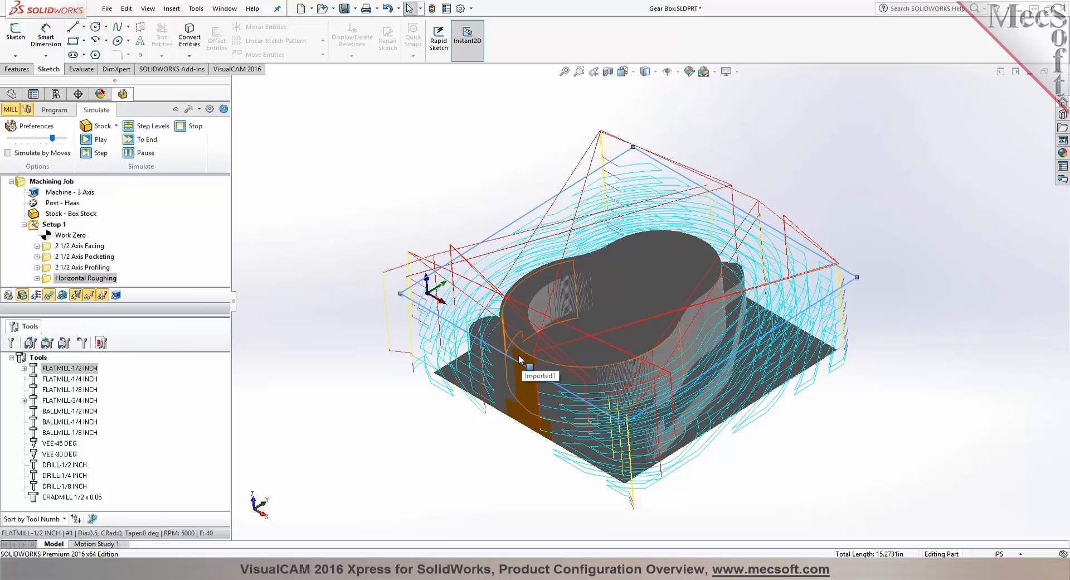
# Edit the rectangular containment sketch in the top view, stretch its lower edge slightly farther from the part, and exit the sketch.
pyautogui.click(54, 111)
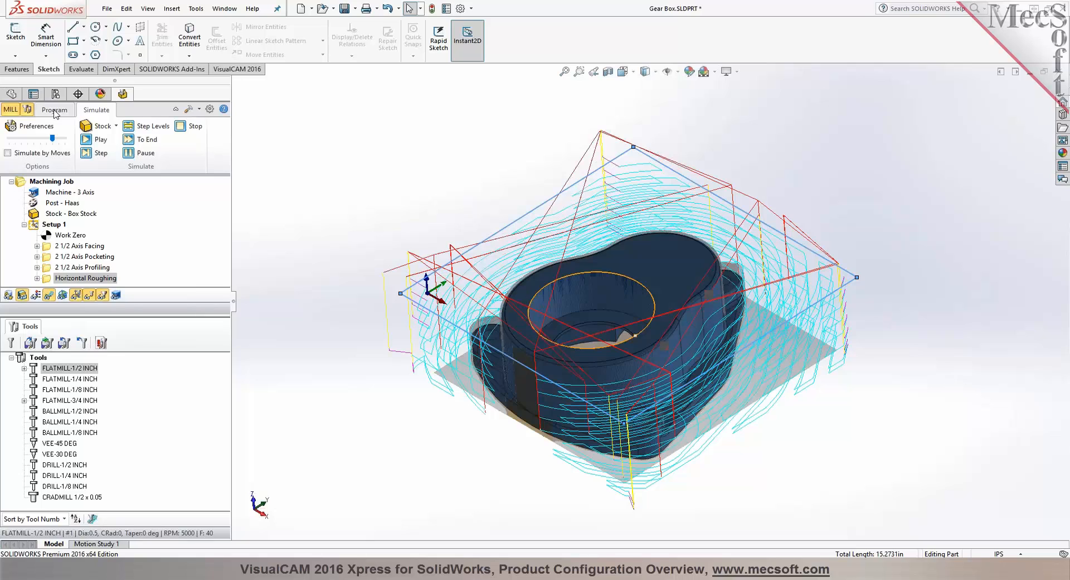
pyautogui.click(52, 182)
pyautogui.click(672, 170)
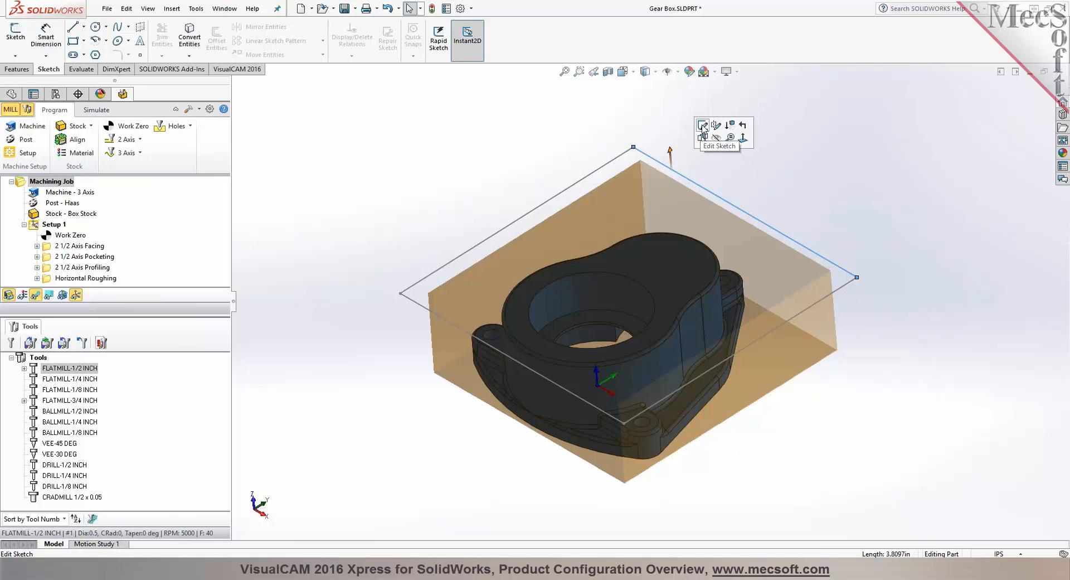
pyautogui.click(703, 125)
pyautogui.click(622, 73)
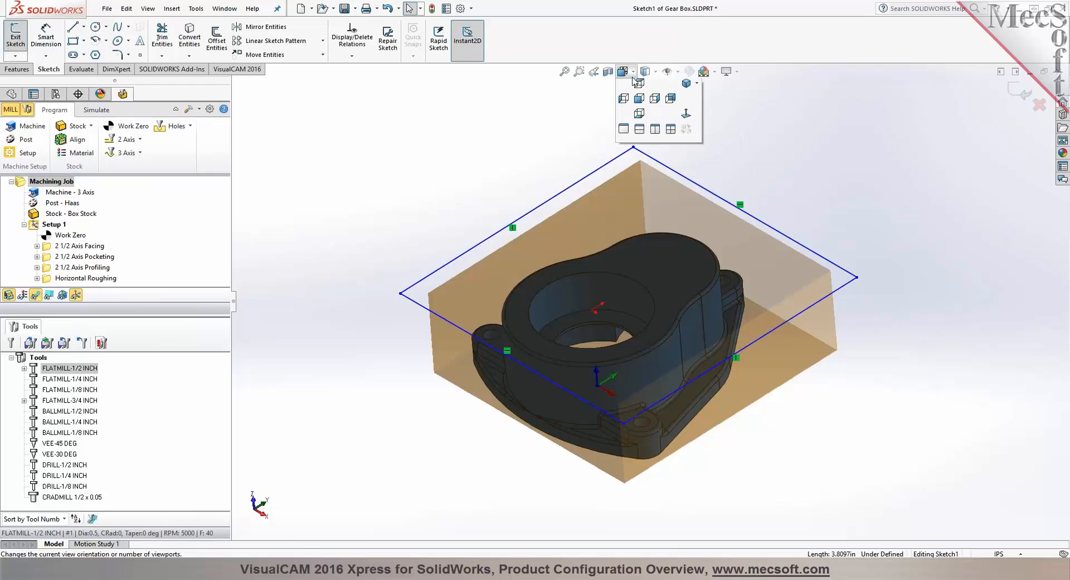
pyautogui.click(682, 131)
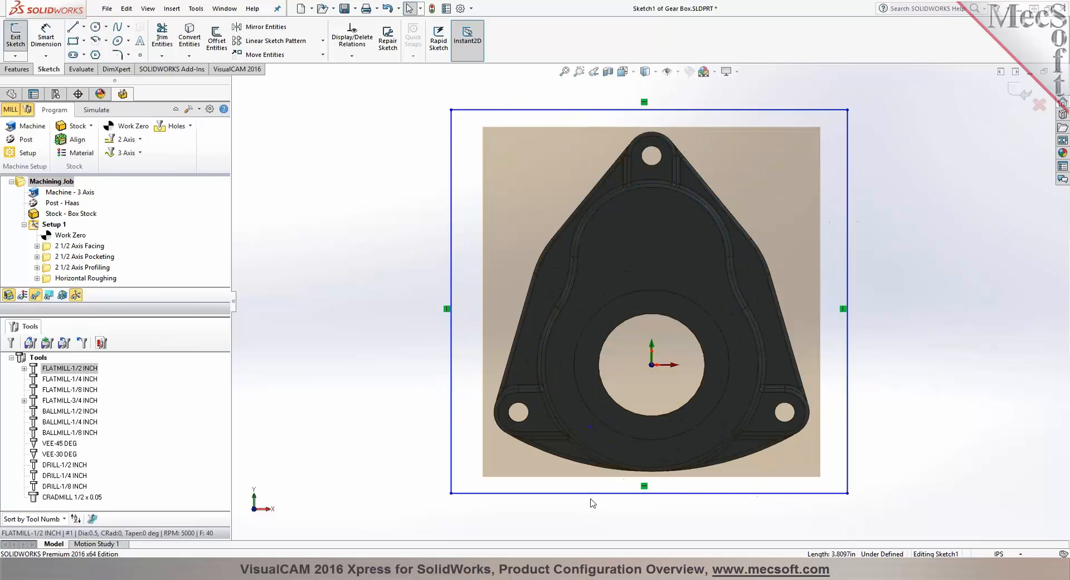
pyautogui.moveTo(592, 498); pyautogui.dragTo(594, 507)
pyautogui.click(1023, 93)
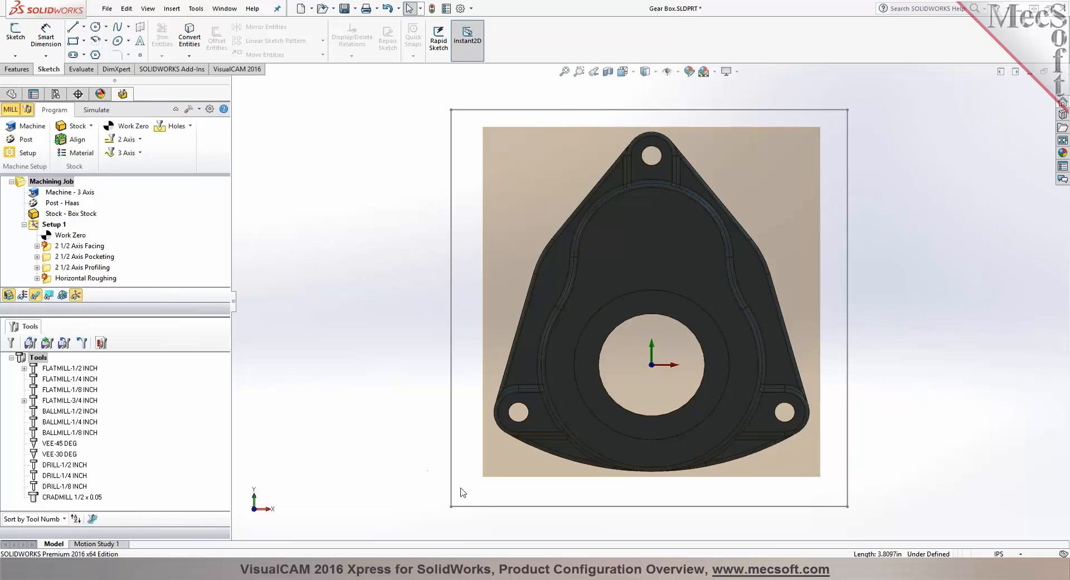
# Regenerate the out-of-date operations in Setup 1 and check the 2 1/2 Axis Facing toolpath.
pyautogui.click(71, 249)
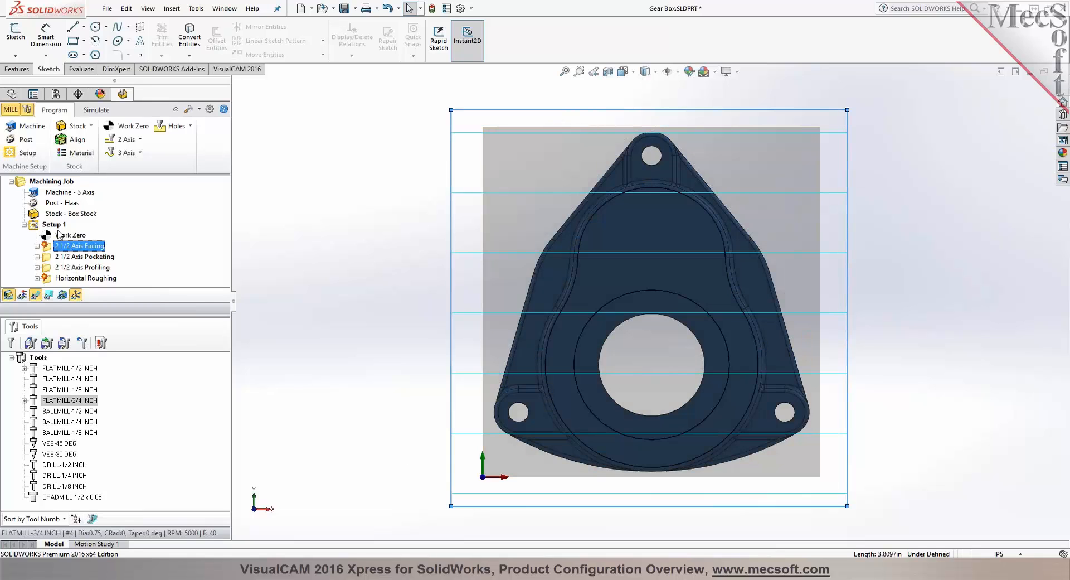
pyautogui.rightClick(56, 226)
pyautogui.click(61, 236)
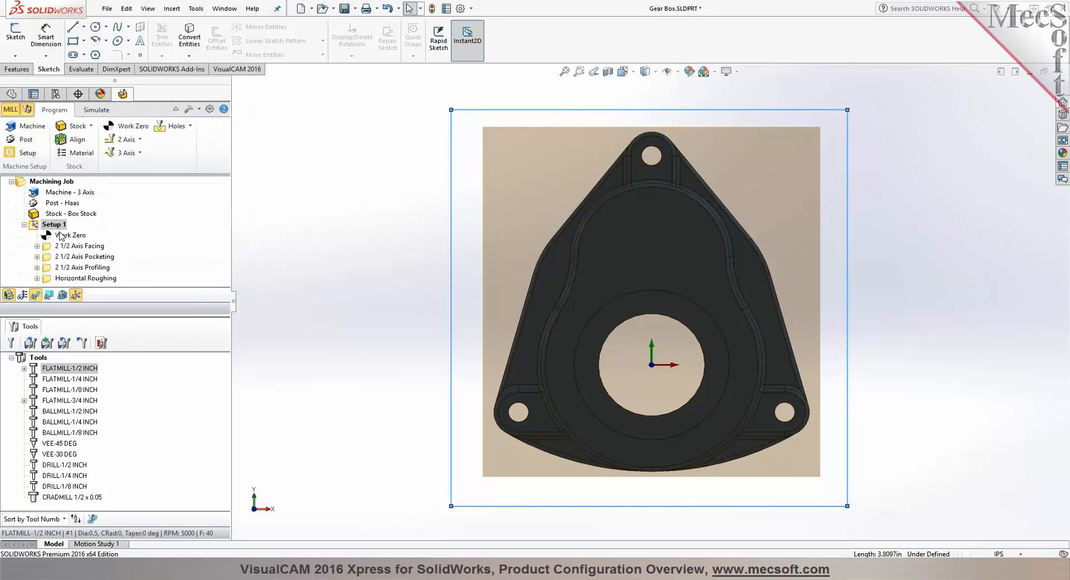
pyautogui.click(66, 249)
pyautogui.moveTo(311, 346); pyautogui.dragTo(304, 217, button='middle')
# Simulate the machining sequence from 2 1/2 Axis Facing through Pocketing and Profiling up to Horizontal Roughing.
pyautogui.click(97, 110)
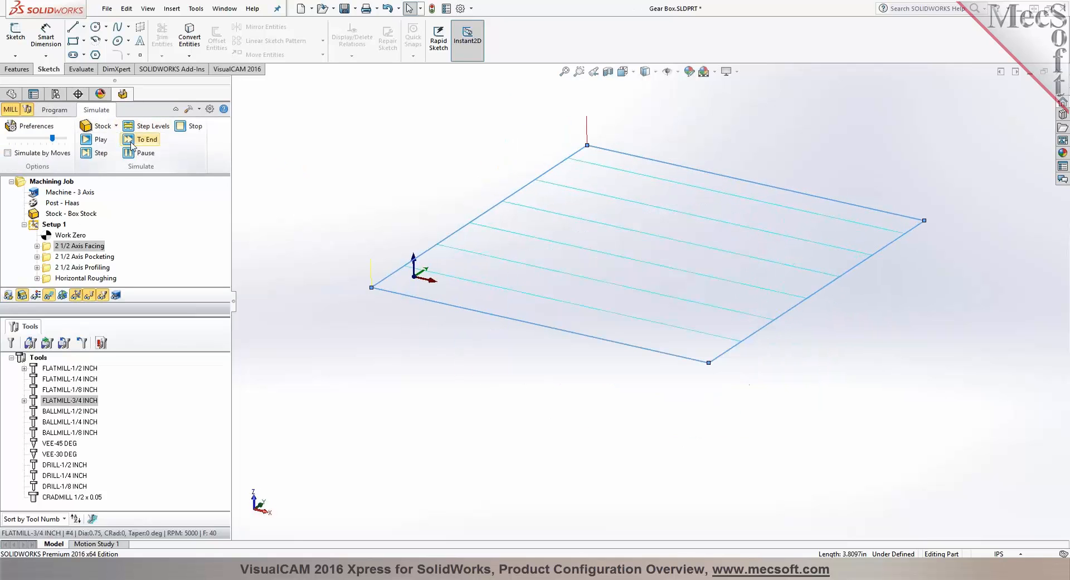
pyautogui.click(94, 278)
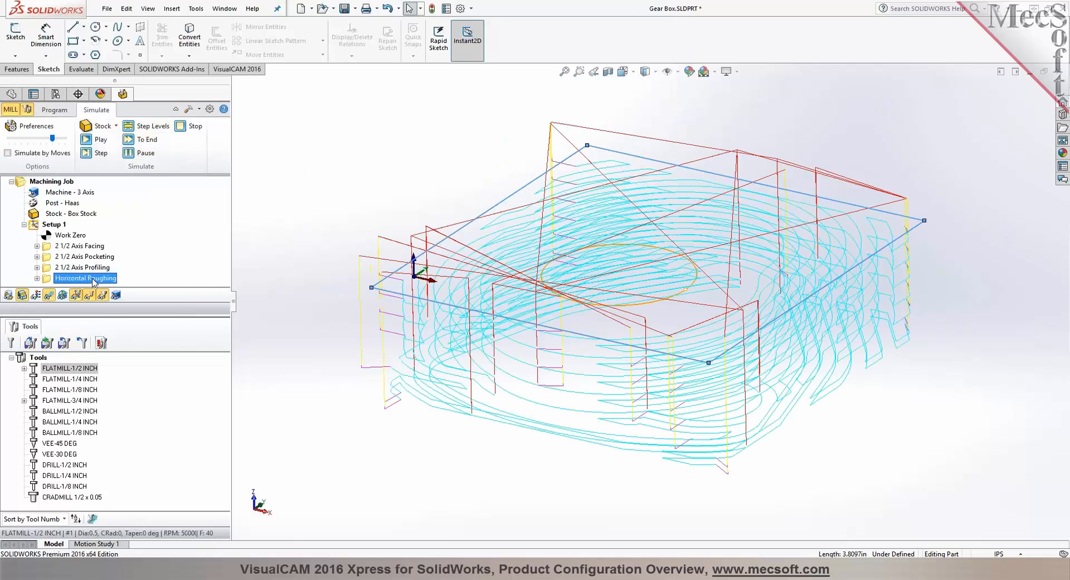
pyautogui.rightClick(94, 278)
pyautogui.click(131, 336)
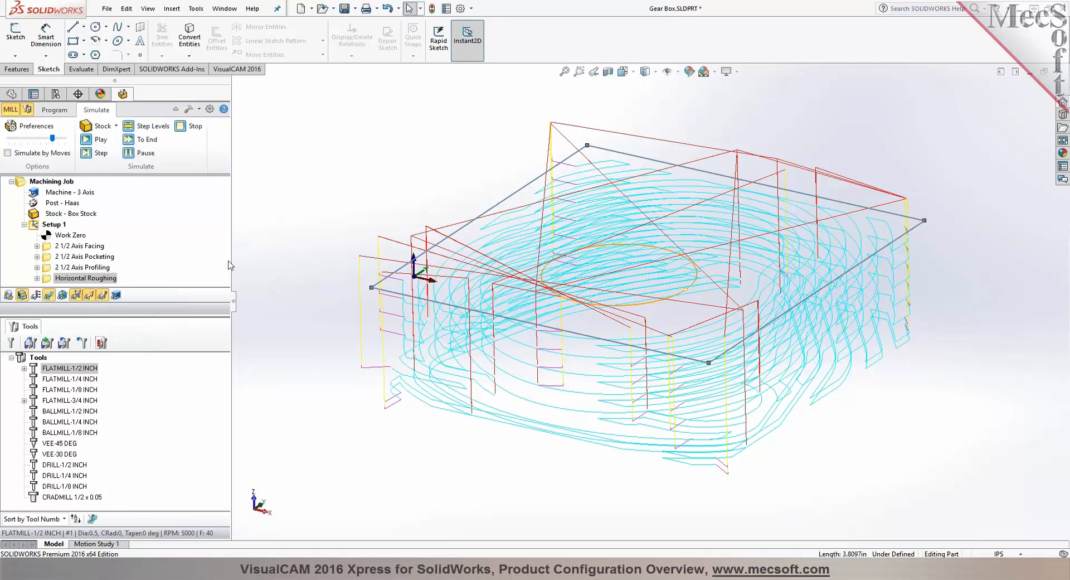
pyautogui.press('Down')
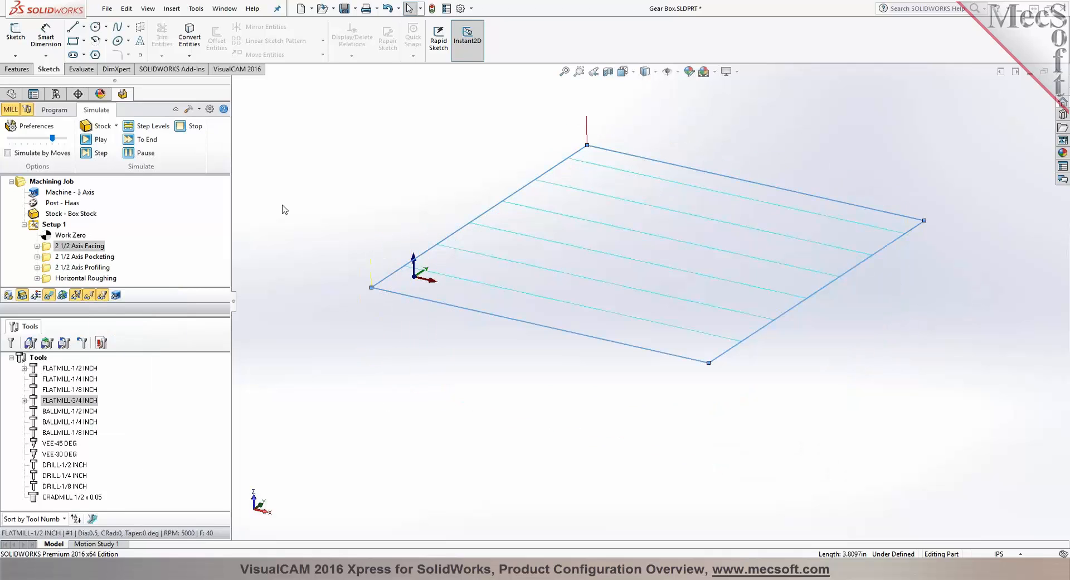
pyautogui.press('Down')
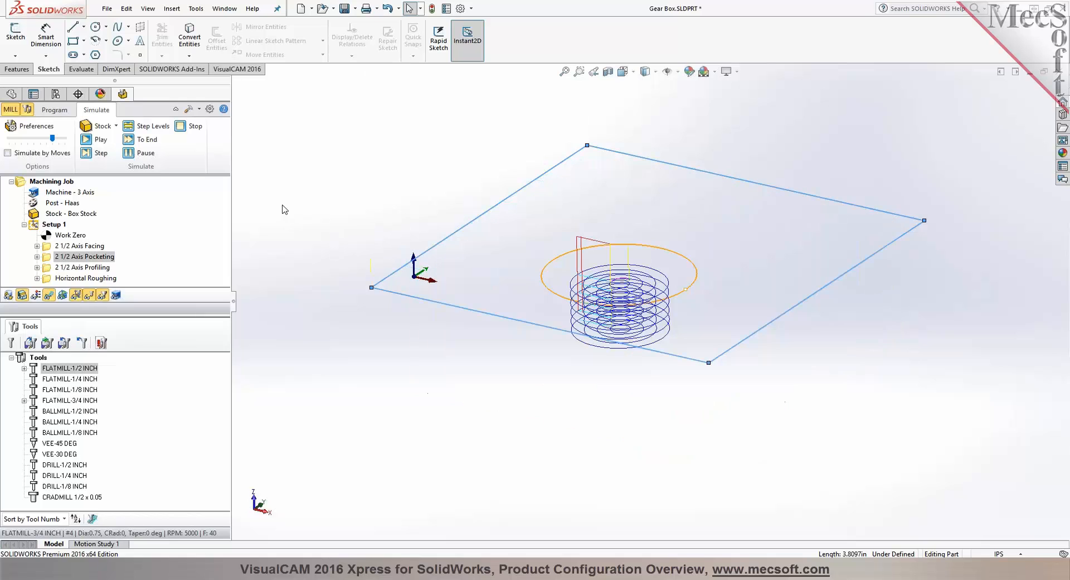
pyautogui.press('Down')
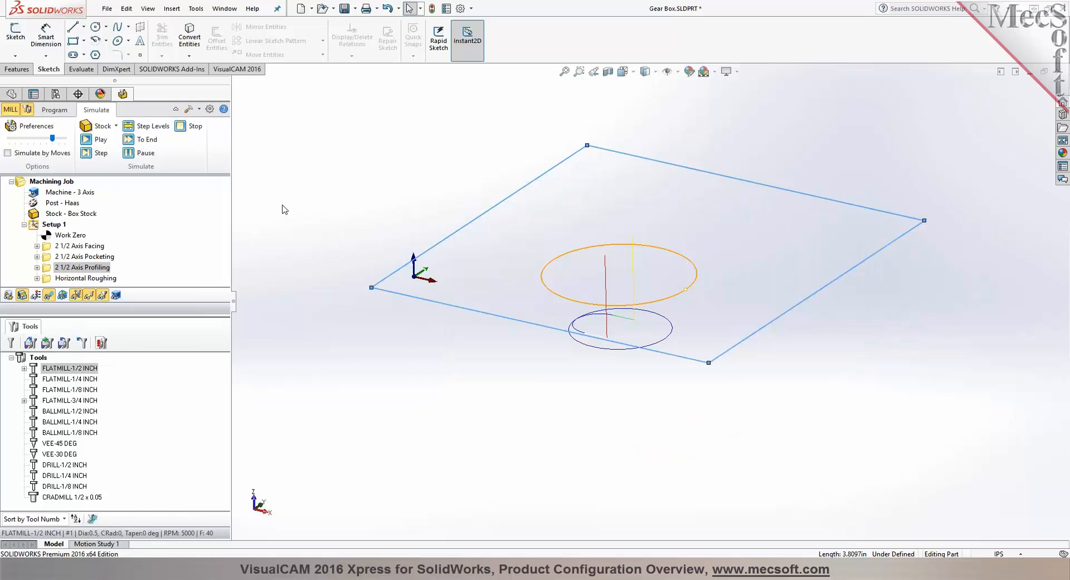
pyautogui.press('Down')
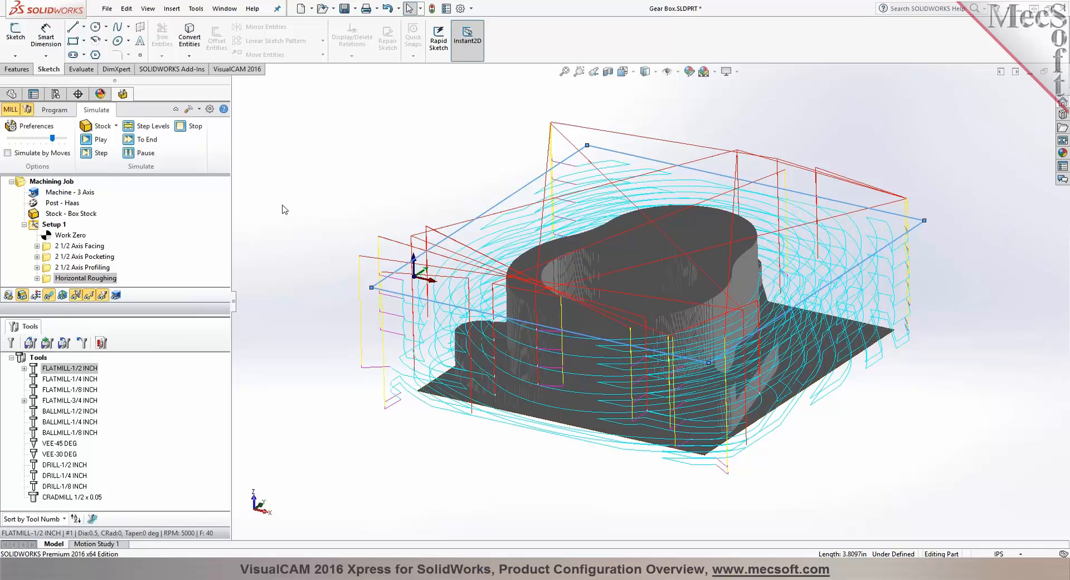
# Enlarge the area for the machining job tree and turn off the toolpath display over the simulated part.
pyautogui.click(56, 110)
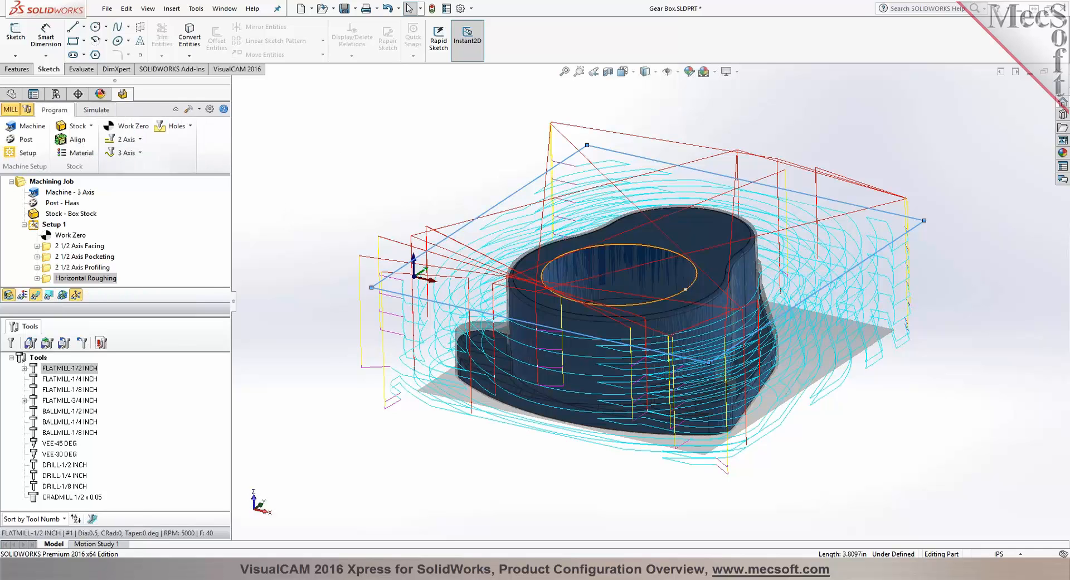
pyautogui.moveTo(333, 167)
pyautogui.mouseDown(button='middle')
pyautogui.moveTo(333, 179)
pyautogui.moveTo(337, 165)
pyautogui.mouseUp(button='middle')
pyautogui.moveTo(100, 314); pyautogui.dragTo(100, 362)
pyautogui.click(322, 209)
pyautogui.moveTo(322, 210); pyautogui.dragTo(320, 193, button='middle')
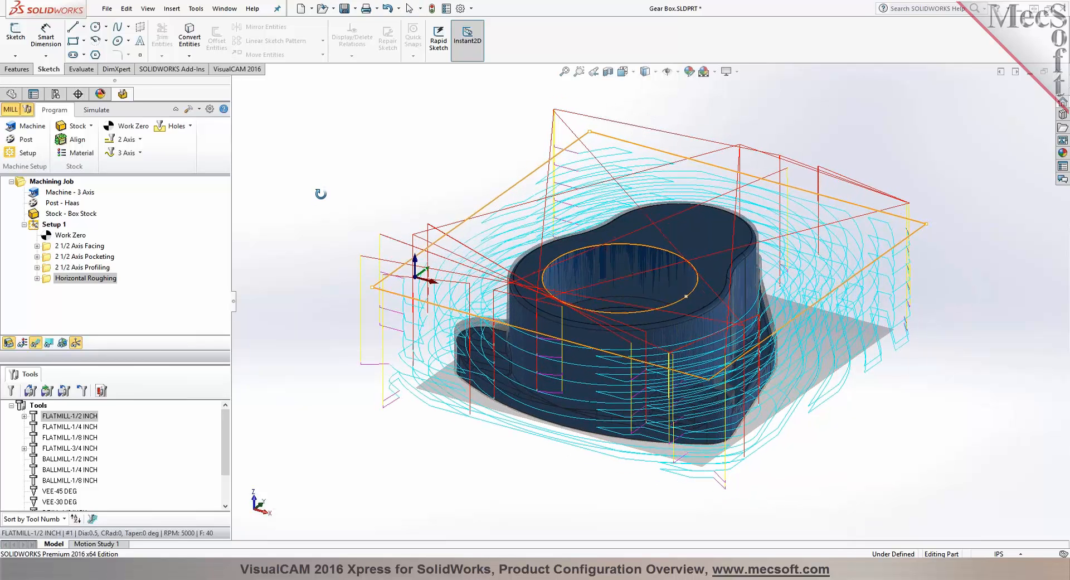
pyautogui.click(92, 112)
pyautogui.click(51, 345)
# Examine the simulated stock around the bore, outer walls and lower flange from several angles.
pyautogui.moveTo(367, 229)
pyautogui.mouseDown(button='middle')
pyautogui.moveTo(363, 263)
pyautogui.moveTo(369, 217)
pyautogui.mouseUp(button='middle')
pyautogui.scroll(-8, 686, 301)
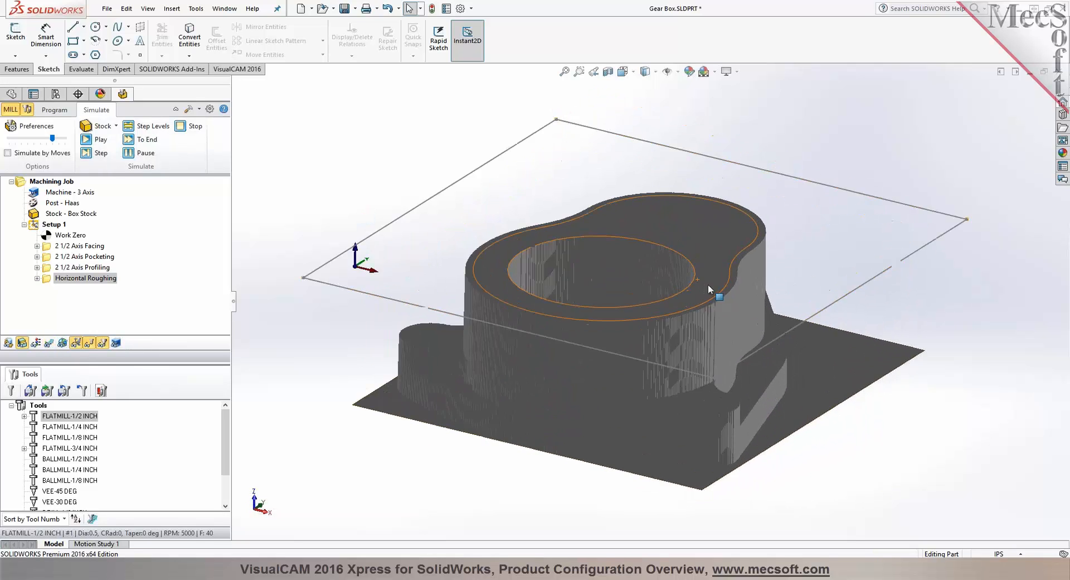
pyautogui.moveTo(654, 327); pyautogui.dragTo(663, 297, button='middle')
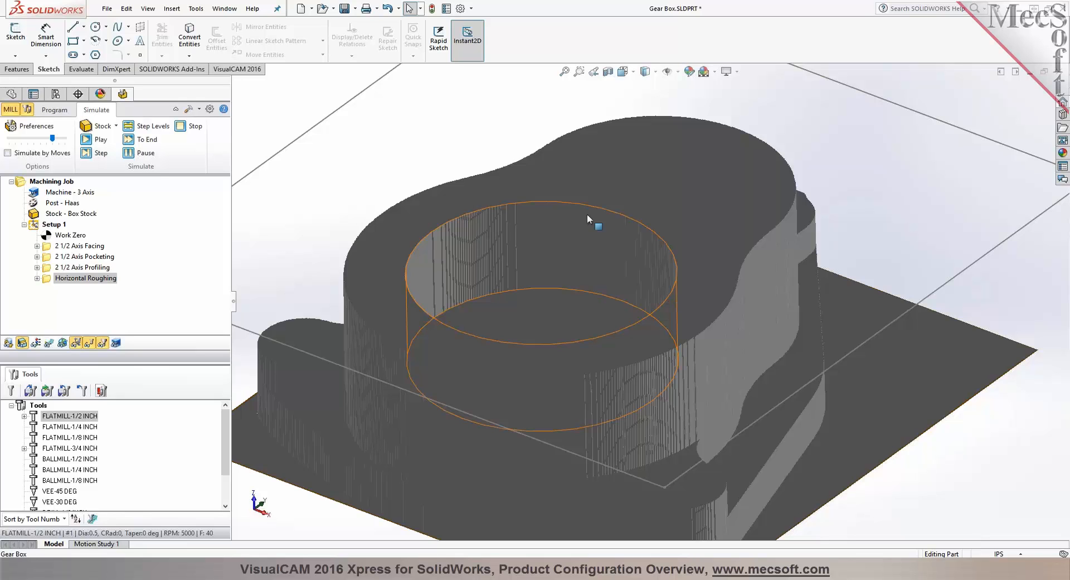
pyautogui.scroll(1, 624, 274)
pyautogui.scroll(1, 623, 272)
pyautogui.moveTo(623, 272); pyautogui.dragTo(604, 312, button='middle')
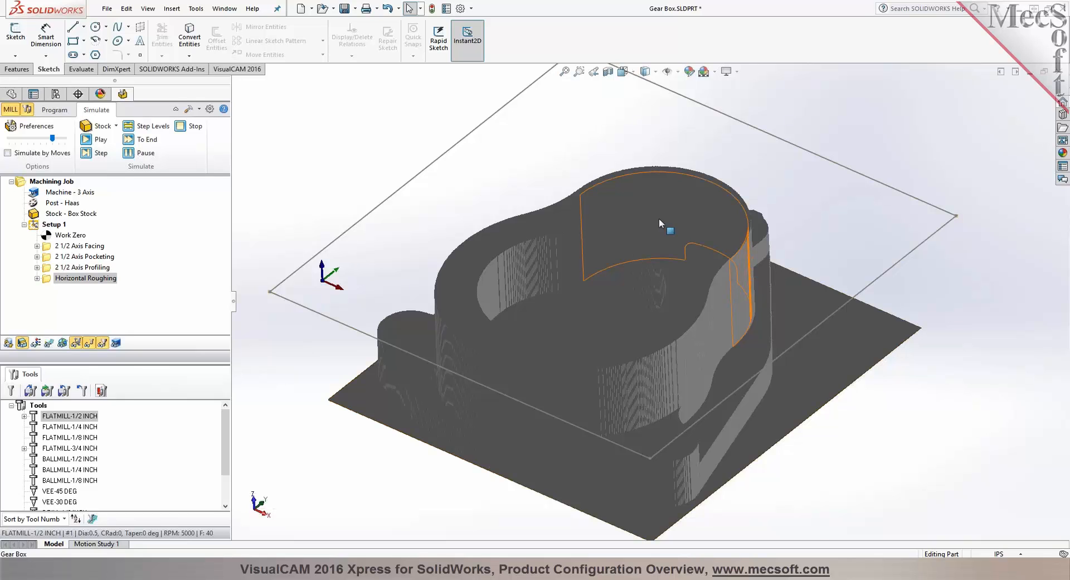
pyautogui.moveTo(434, 189); pyautogui.dragTo(435, 184, button='middle')
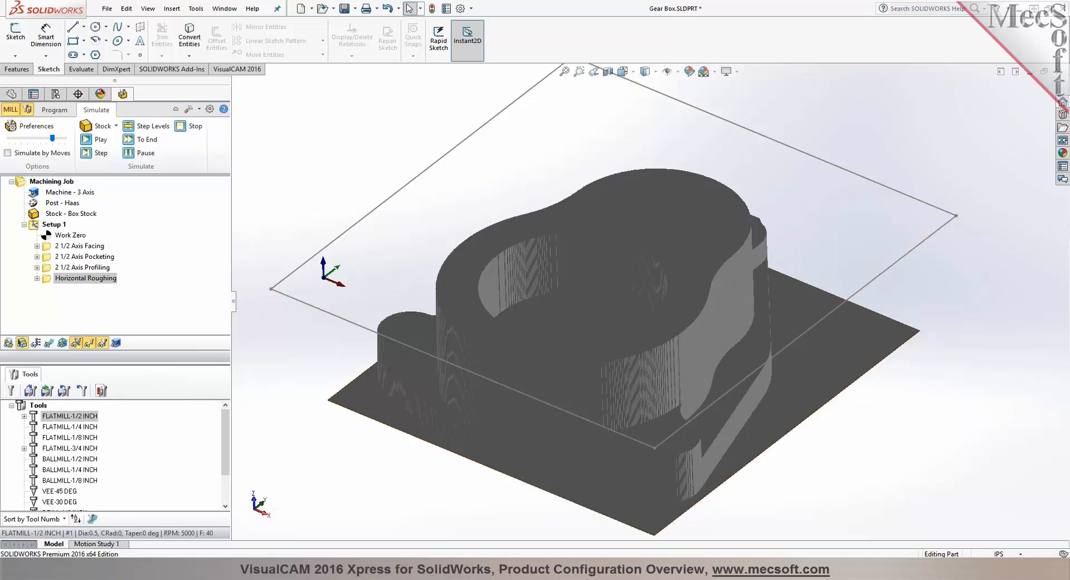
pyautogui.moveTo(441, 192); pyautogui.dragTo(452, 192, button='middle')
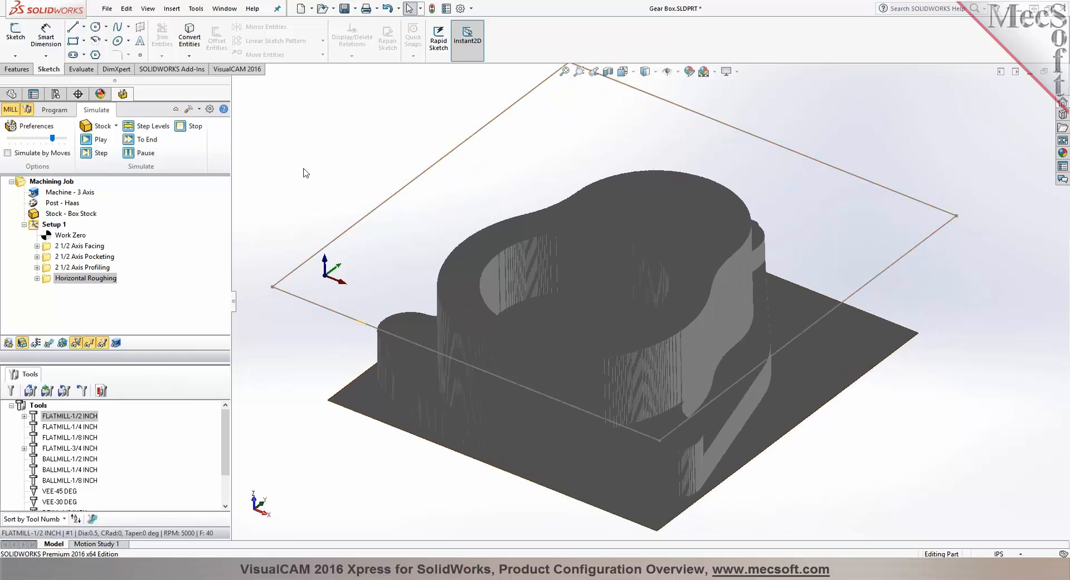
# Compare the remaining simulated stock with the part model, particularly around the mounting bosses and outer walls.
pyautogui.click(49, 110)
pyautogui.moveTo(361, 150); pyautogui.dragTo(355, 134, button='middle')
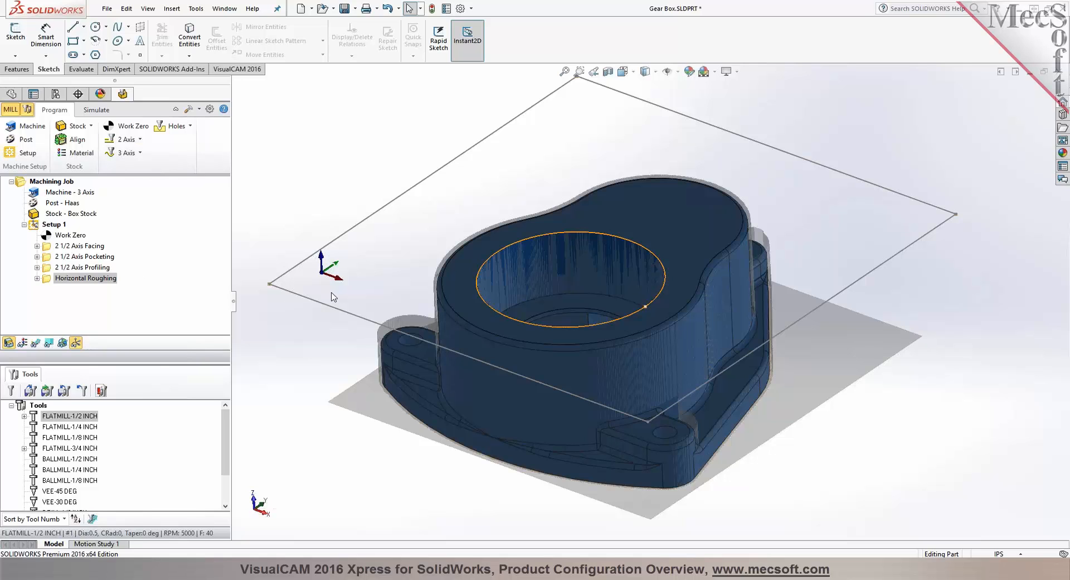
pyautogui.moveTo(332, 293); pyautogui.dragTo(333, 270, button='middle')
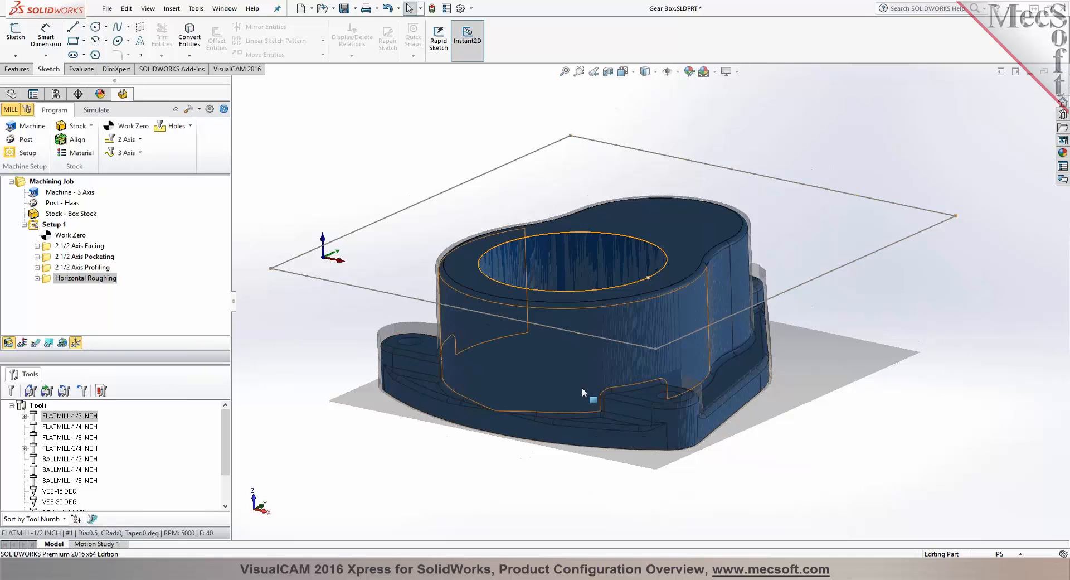
pyautogui.scroll(-5, 681, 379)
pyautogui.moveTo(682, 379)
pyautogui.mouseDown(button='middle')
pyautogui.moveTo(720, 349)
pyautogui.moveTo(671, 383)
pyautogui.mouseUp(button='middle')
pyautogui.press('f')
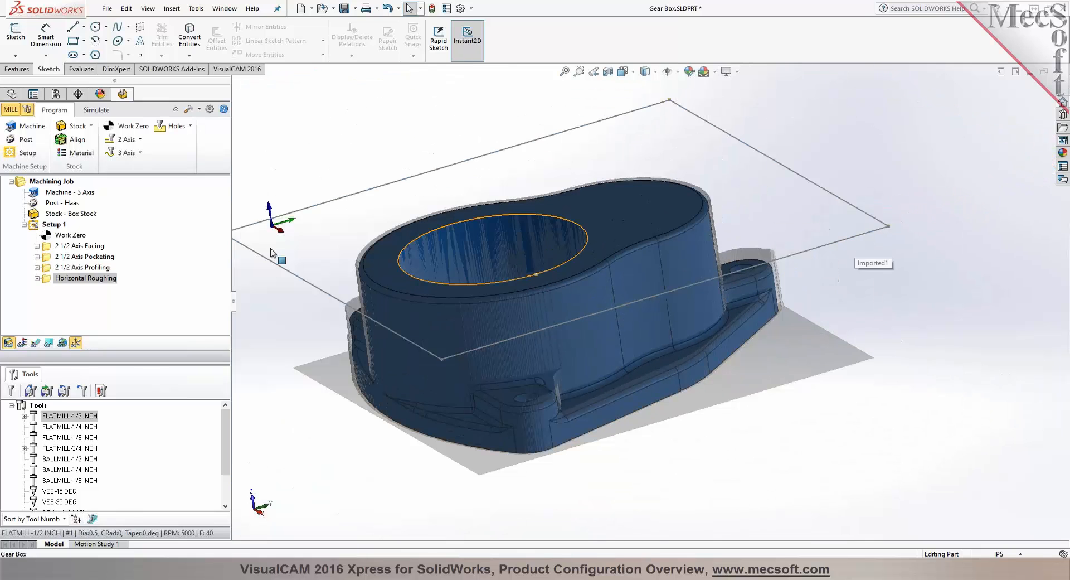
# Enable Clear Flats and a top cut level of -0.1 for the Horizontal Roughing operation, and regenerate its toolpath.
pyautogui.doubleClick(46, 280)
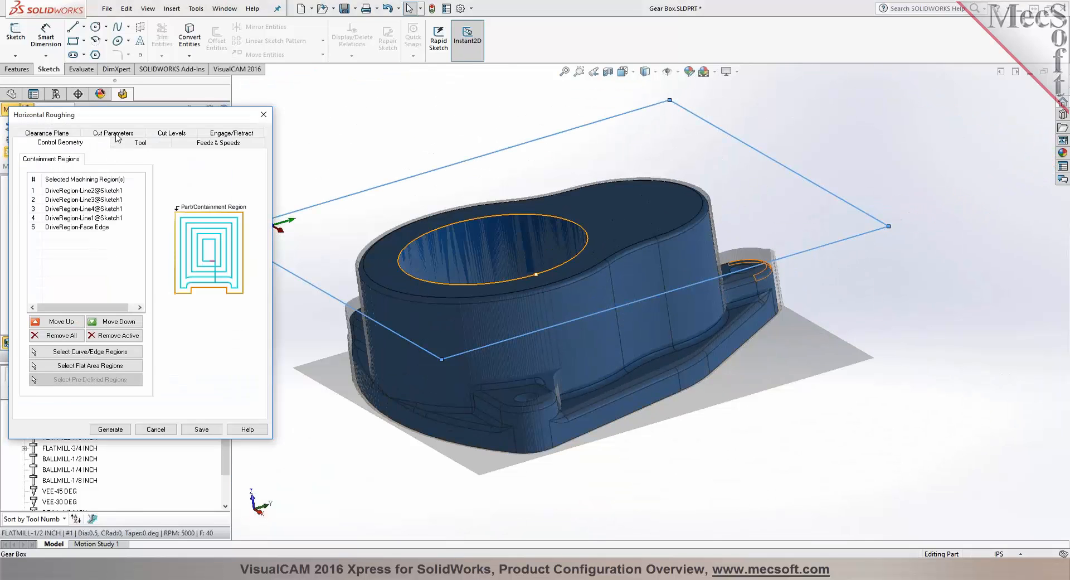
pyautogui.click(117, 136)
pyautogui.click(170, 143)
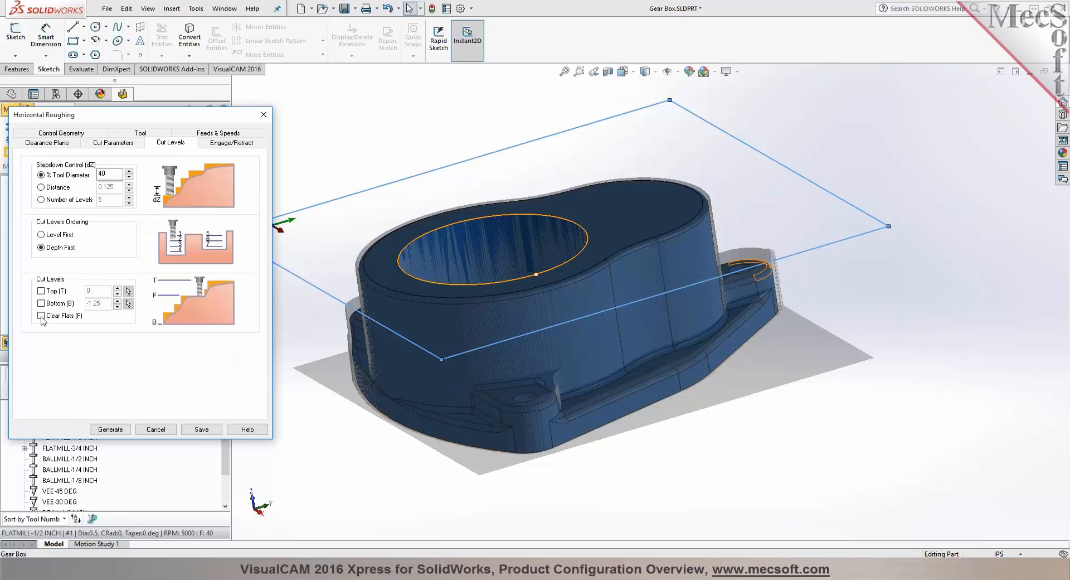
pyautogui.click(41, 317)
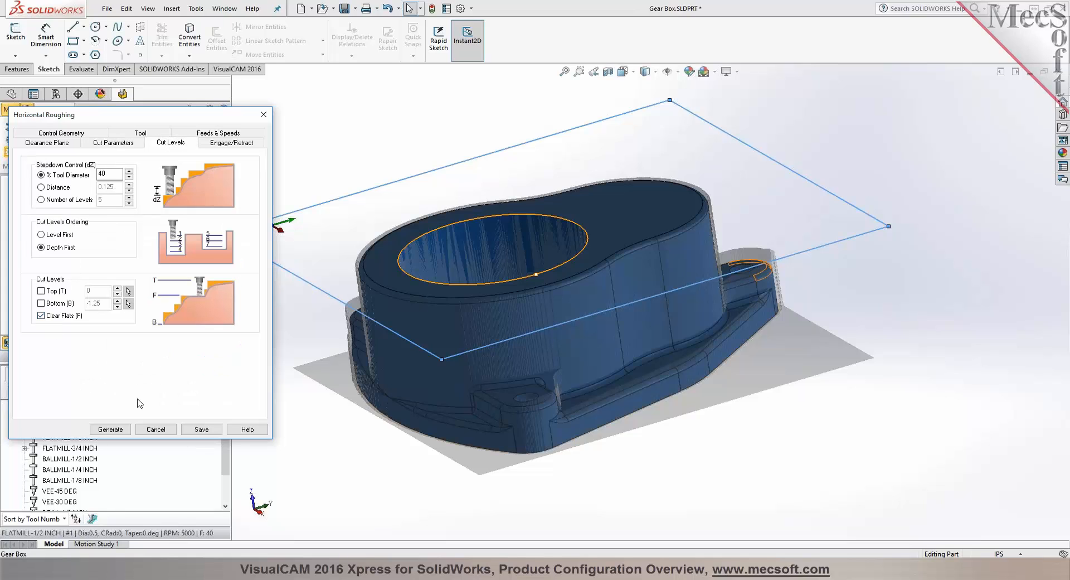
pyautogui.click(51, 292)
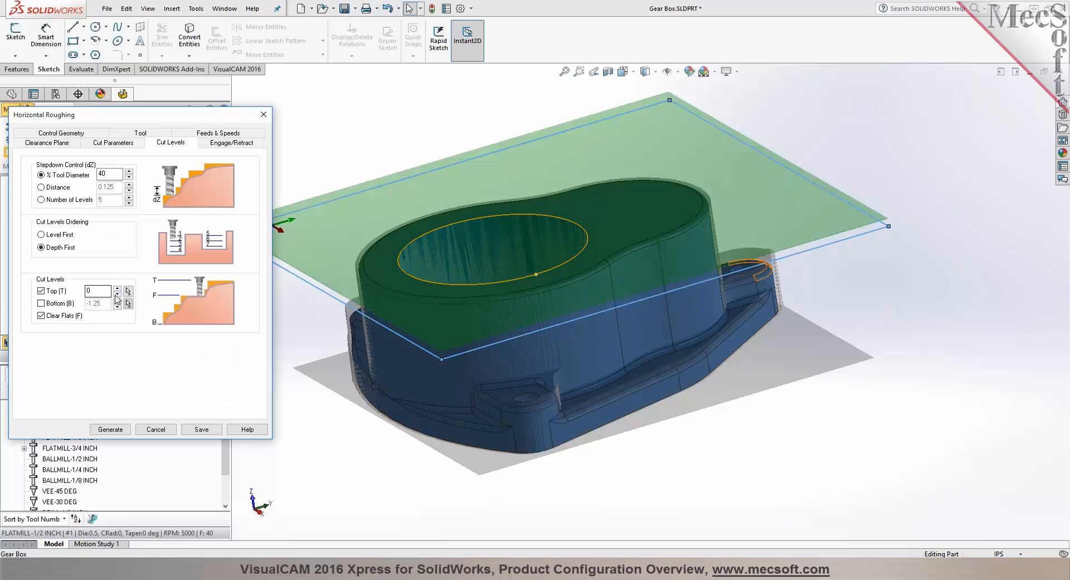
pyautogui.click(116, 293)
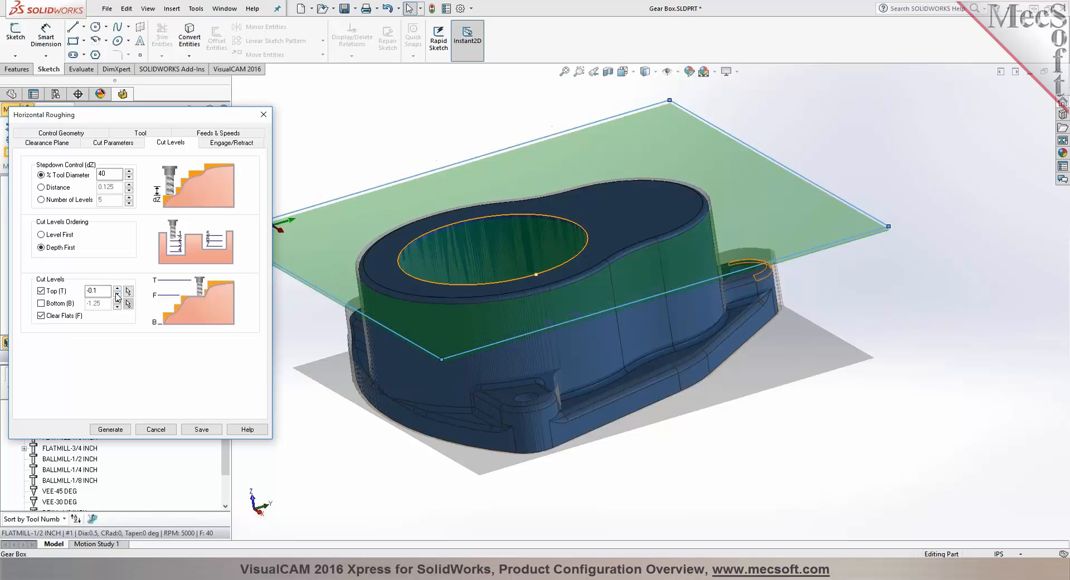
pyautogui.click(129, 430)
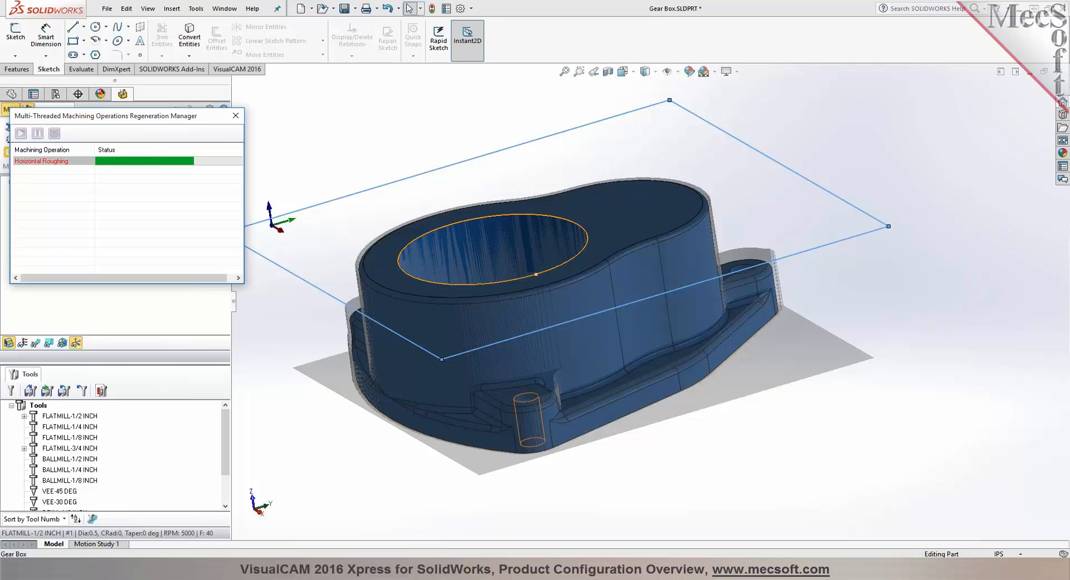
# Simulate the regenerated Horizontal Roughing operation to its end and compare the remaining stock with the part model.
pyautogui.click(35, 342)
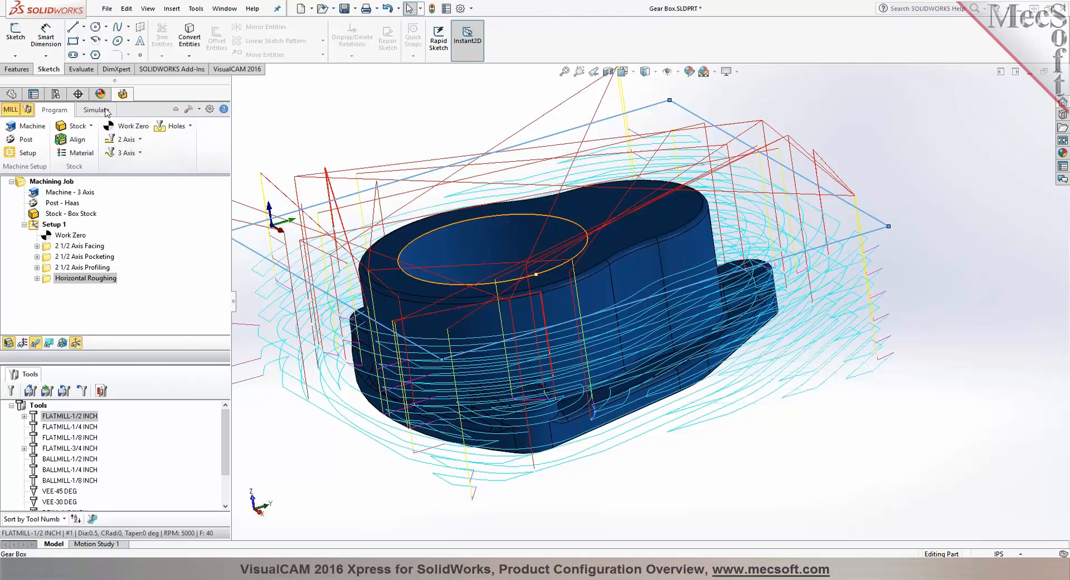
pyautogui.click(105, 109)
pyautogui.click(131, 142)
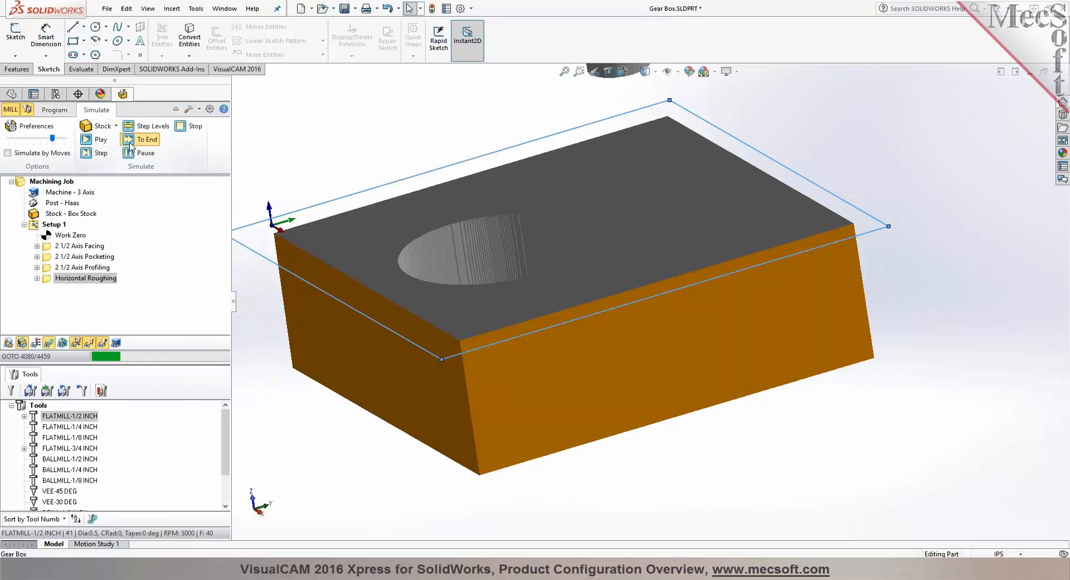
pyautogui.click(49, 343)
pyautogui.moveTo(384, 133); pyautogui.dragTo(400, 117, button='middle')
pyautogui.click(56, 110)
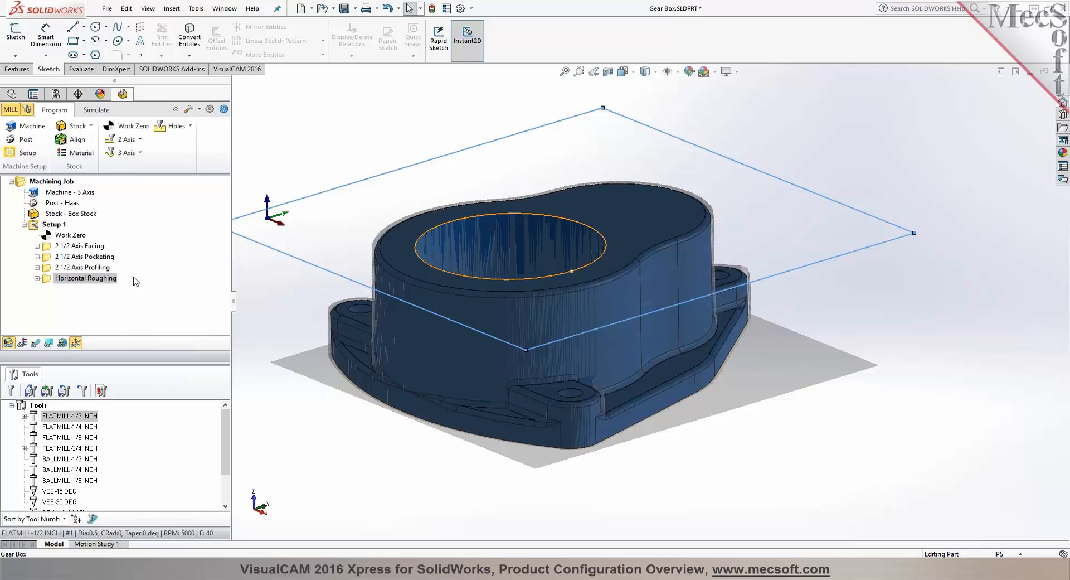
# Review the cut parameters and cut levels of the Horizontal Roughing operation, then close its settings.
pyautogui.doubleClick(49, 282)
pyautogui.click(134, 142)
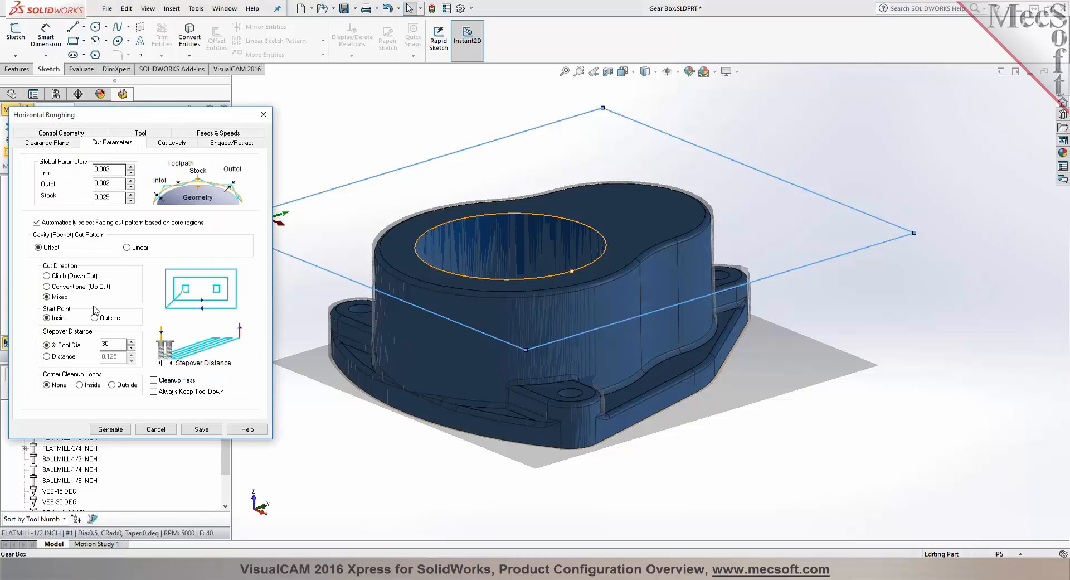
pyautogui.click(179, 144)
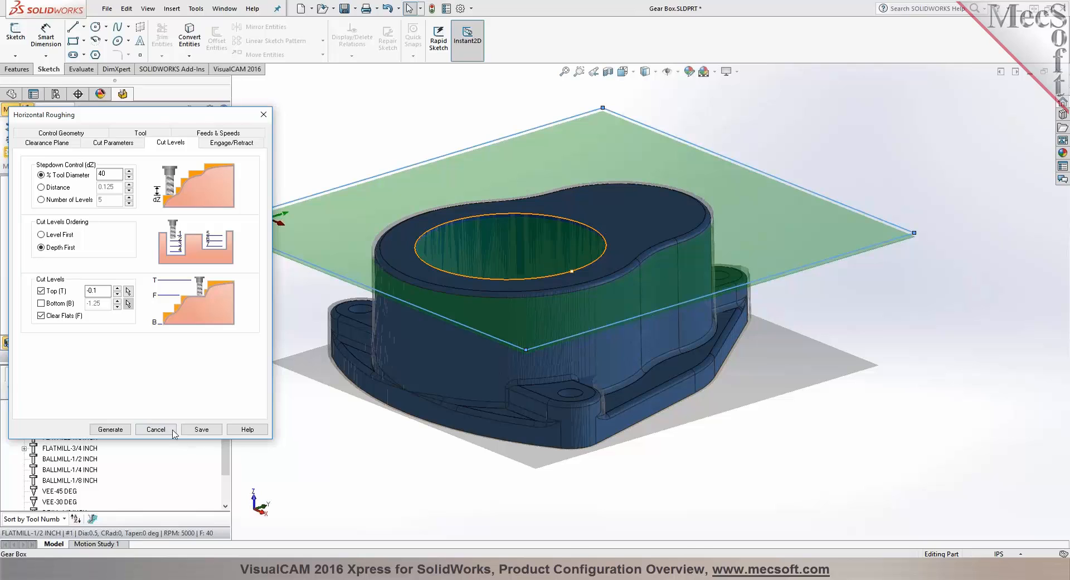
pyautogui.click(190, 431)
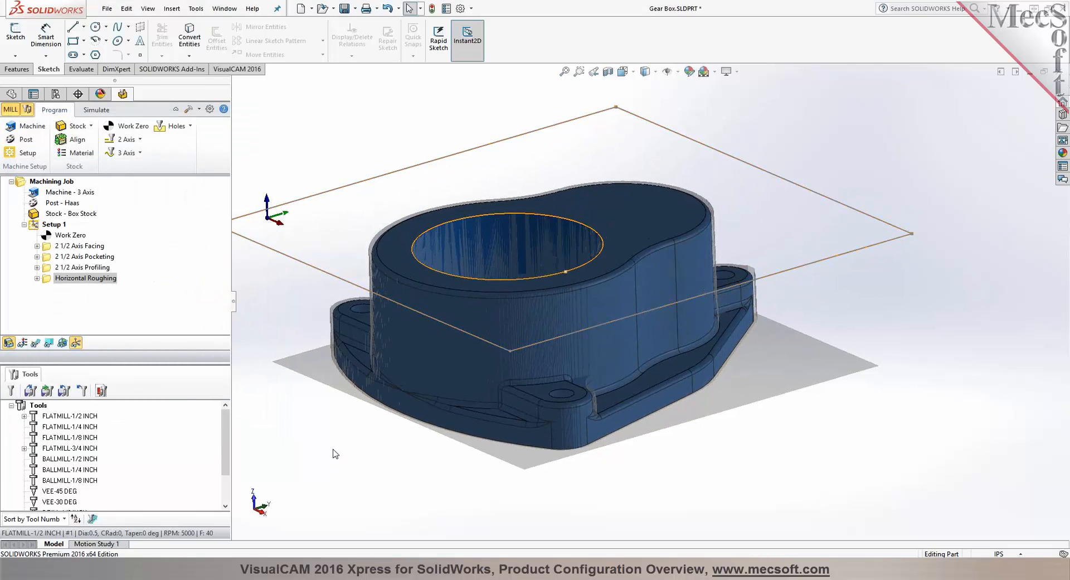
# Start a 3 axis Parallel Finishing operation with the BALLMILL-1/4 INCH tool and review its feeds, speeds and clearance plane.
pyautogui.click(140, 154)
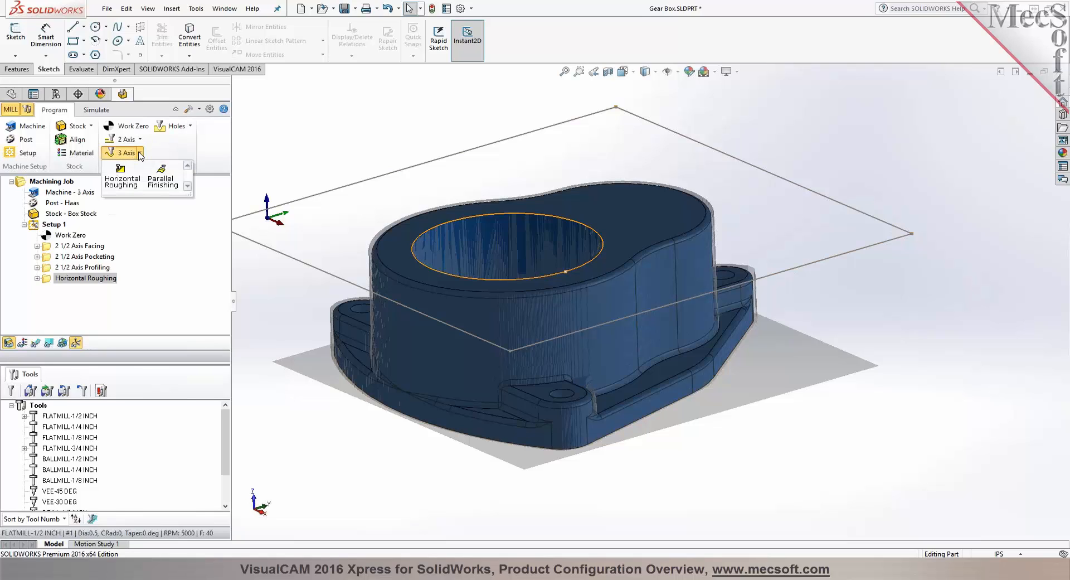
pyautogui.click(173, 188)
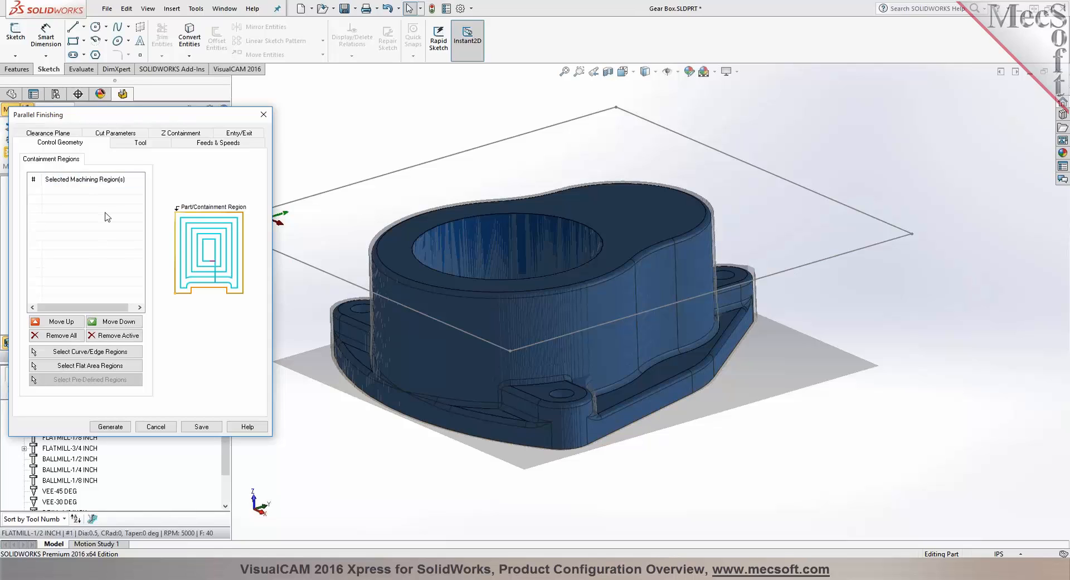
pyautogui.click(140, 143)
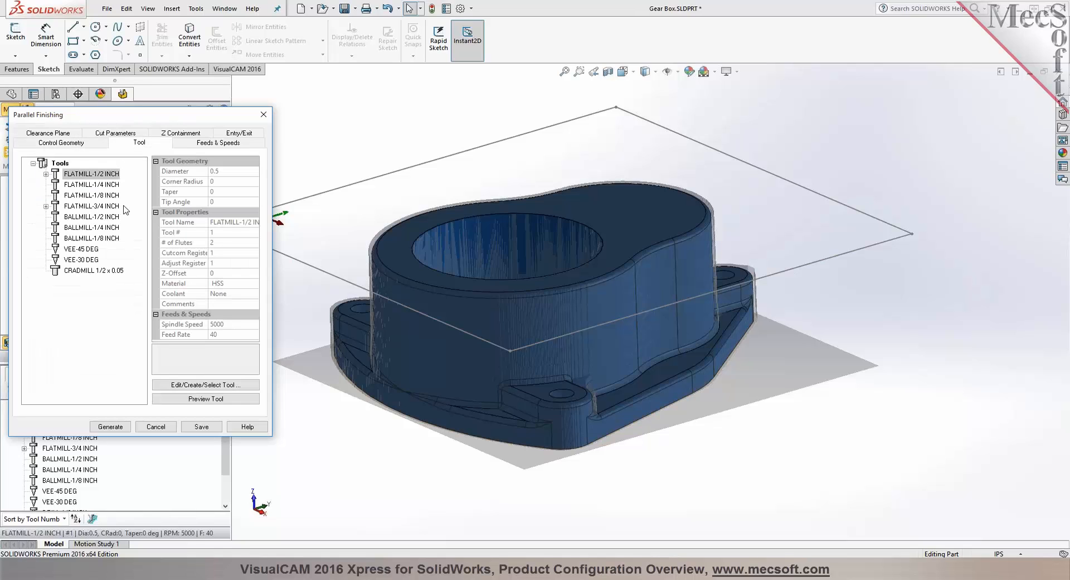
pyautogui.click(89, 228)
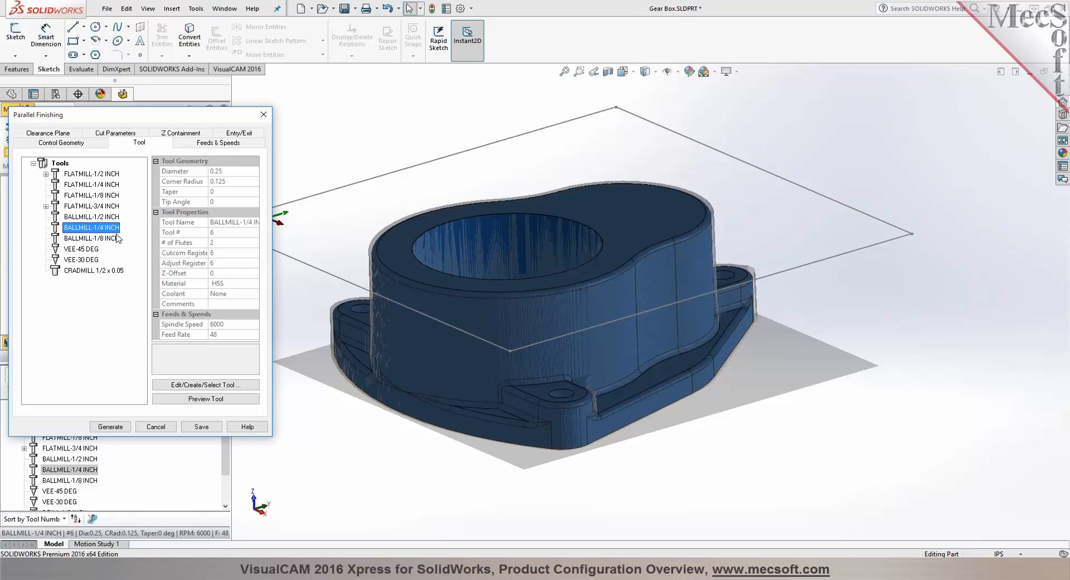
pyautogui.click(198, 144)
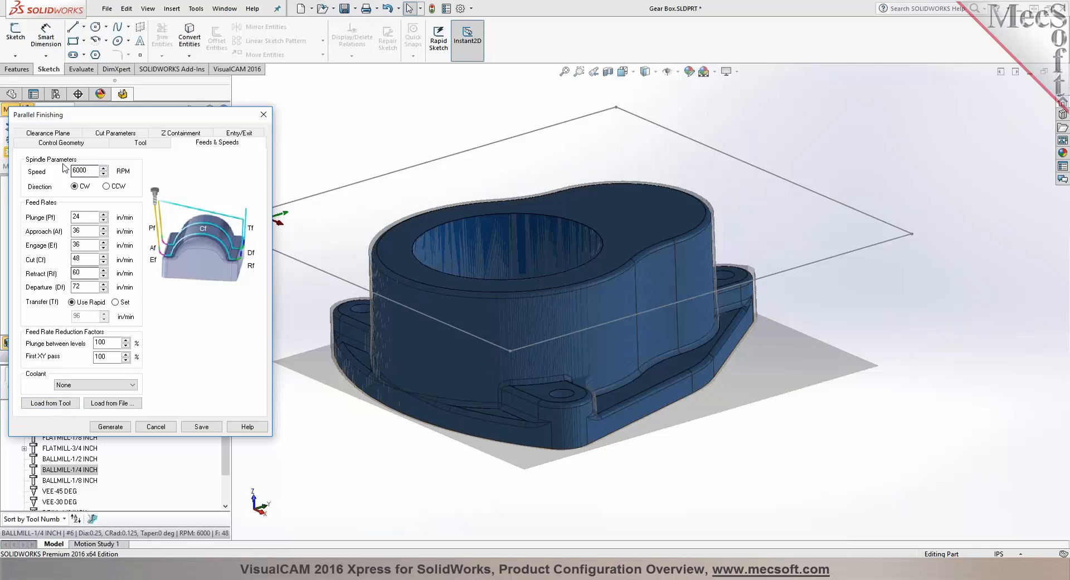
pyautogui.click(54, 132)
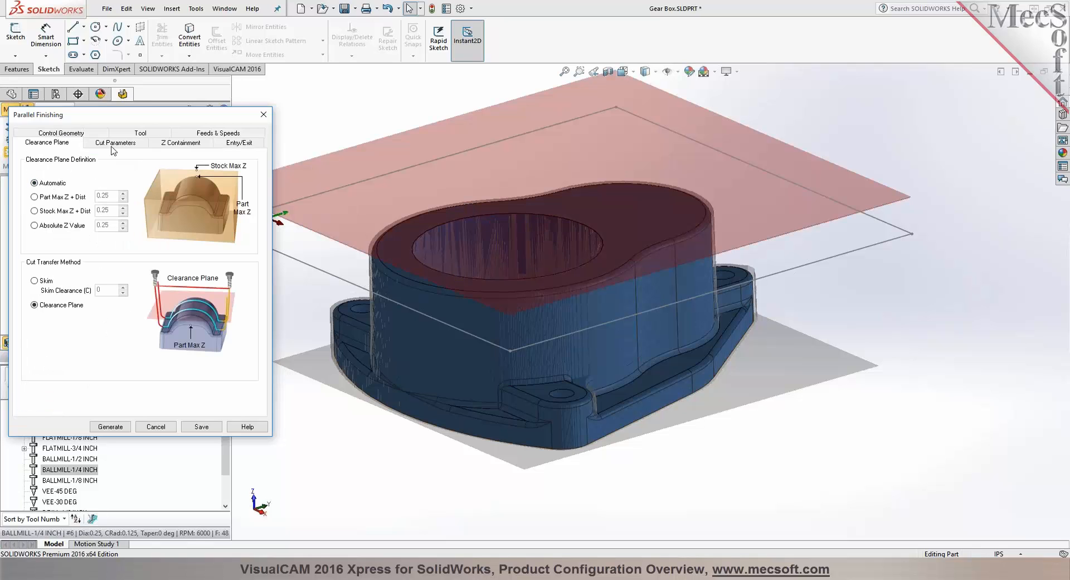
# Set Parallel Finishing to ignore holes with a stepover of 15% of the tool diameter, and generate the toolpath.
pyautogui.click(115, 144)
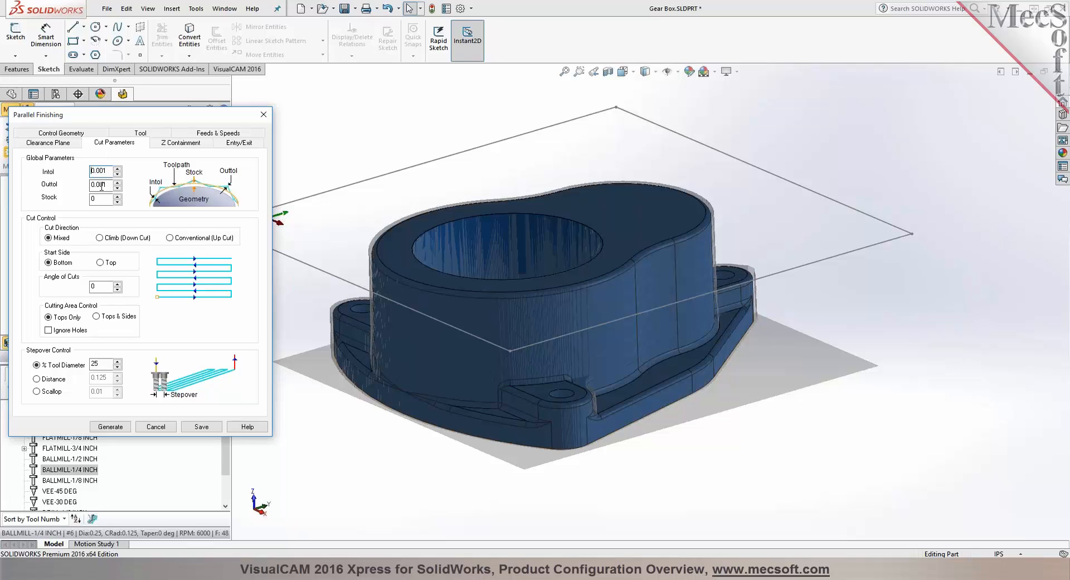
pyautogui.press('Tab')
pyautogui.press('Tab')
pyautogui.moveTo(102, 288); pyautogui.dragTo(71, 290)
pyautogui.scroll(2, 341, 425)
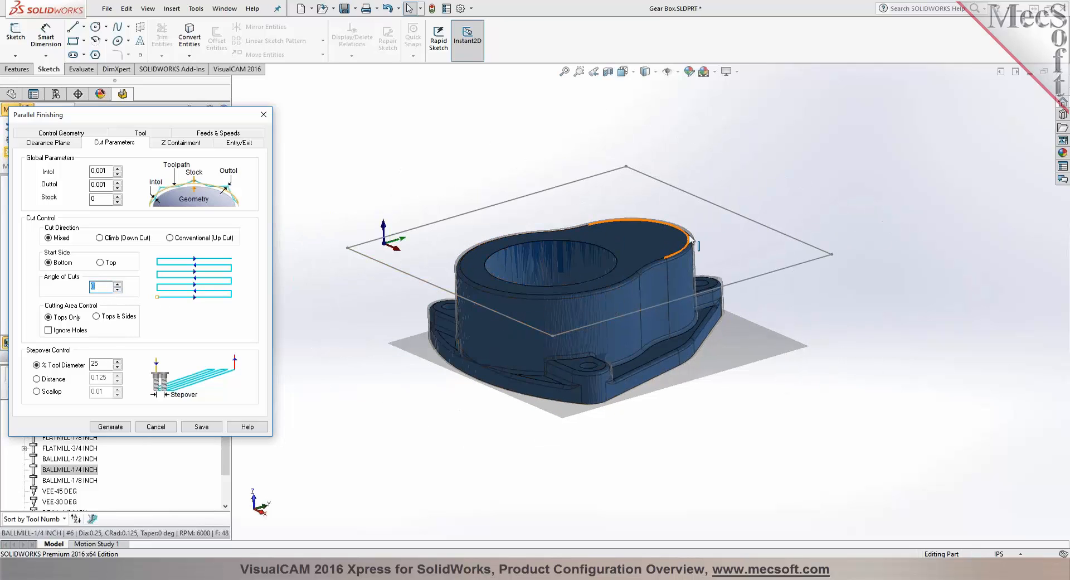
pyautogui.scroll(-1, 689, 237)
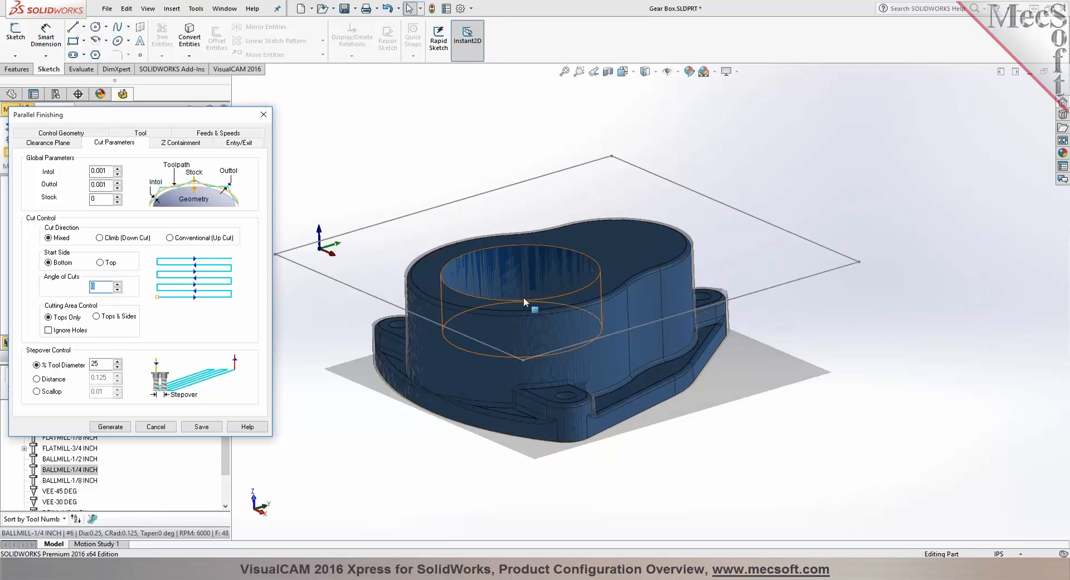
pyautogui.click(48, 330)
pyautogui.doubleClick(95, 364)
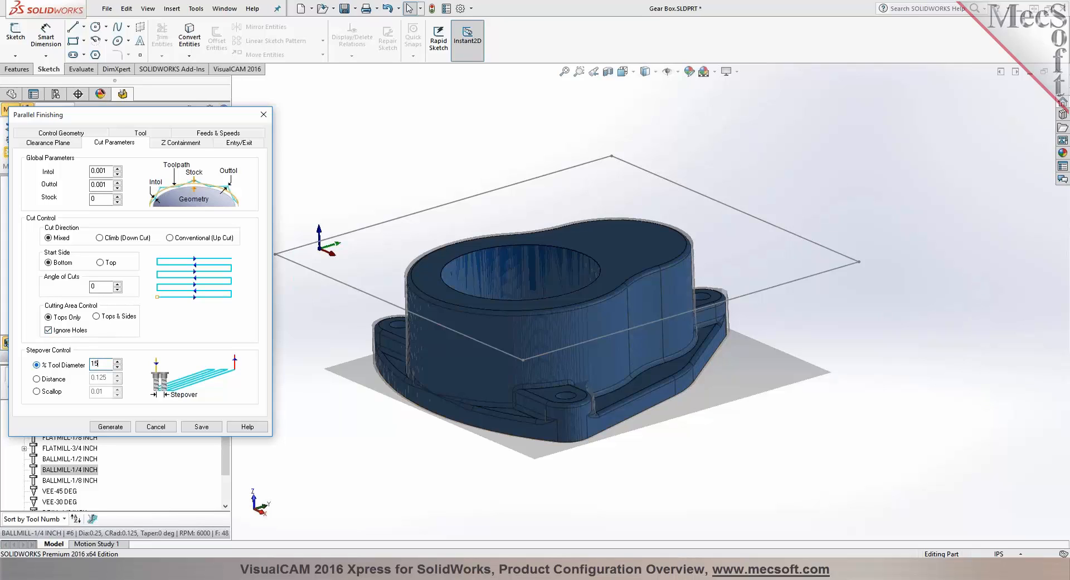
pyautogui.click(111, 427)
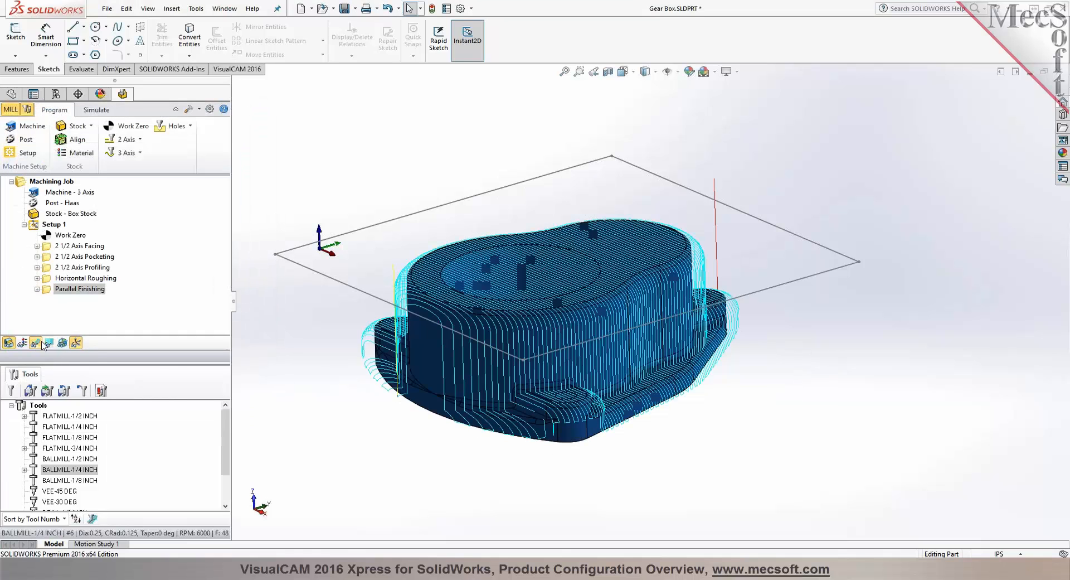
# Limit the Parallel Finishing toolpath to a lowest Z of -1.15 picked on the flange's bottom edge, and regenerate it.
pyautogui.scroll(-5, 420, 383)
pyautogui.moveTo(308, 363)
pyautogui.mouseDown(button='middle')
pyautogui.moveTo(342, 336)
pyautogui.moveTo(321, 358)
pyautogui.mouseUp(button='middle')
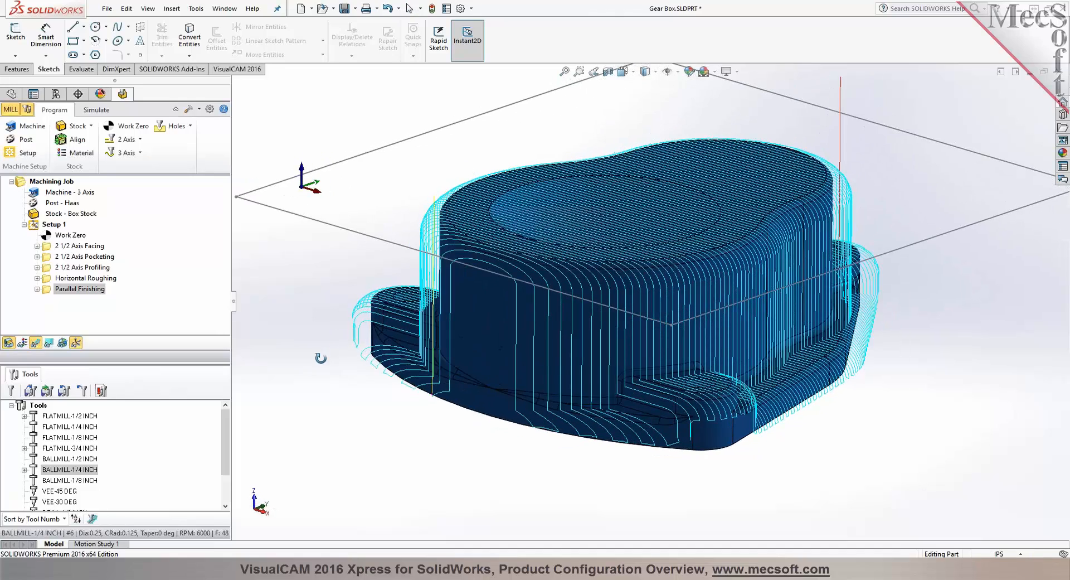
pyautogui.doubleClick(79, 288)
pyautogui.click(177, 143)
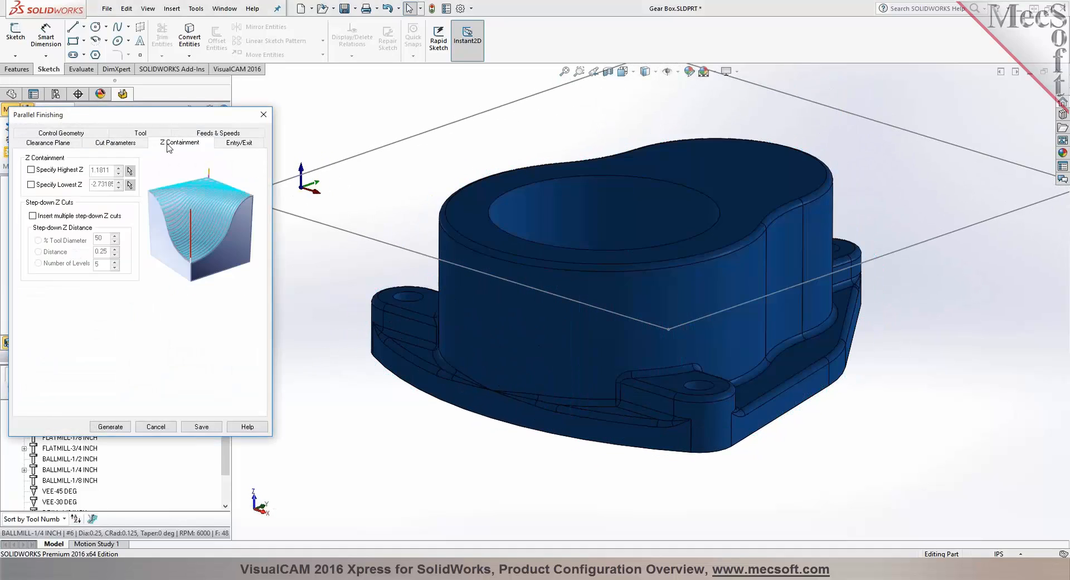
pyautogui.click(49, 184)
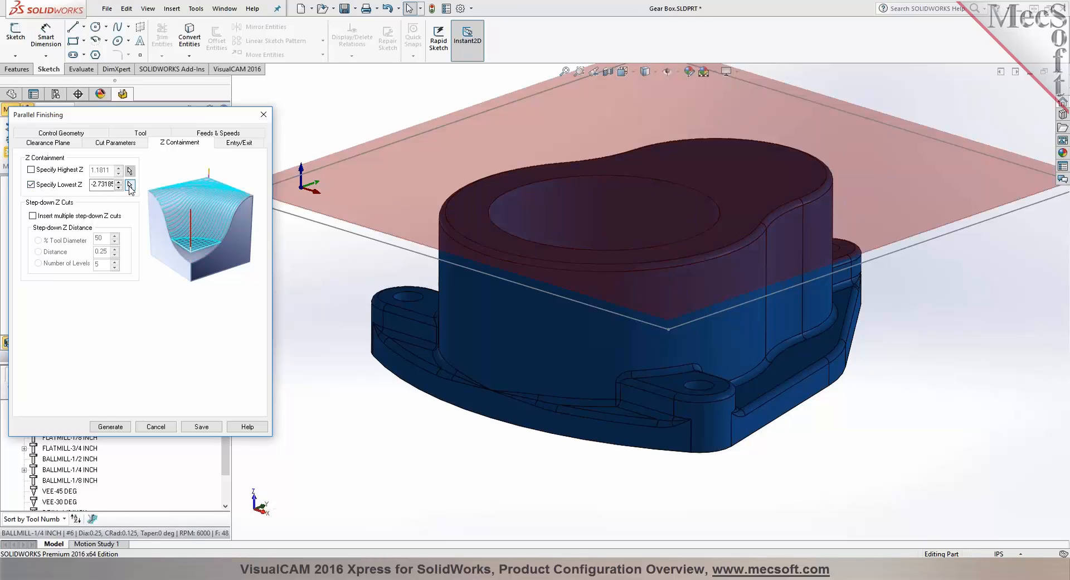
pyautogui.click(129, 184)
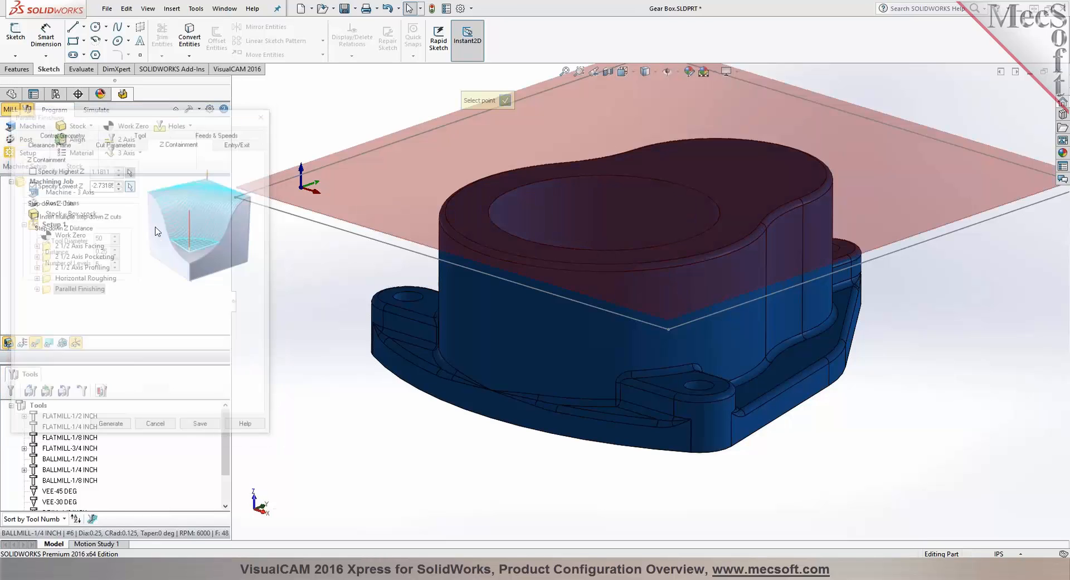
pyautogui.click(695, 453)
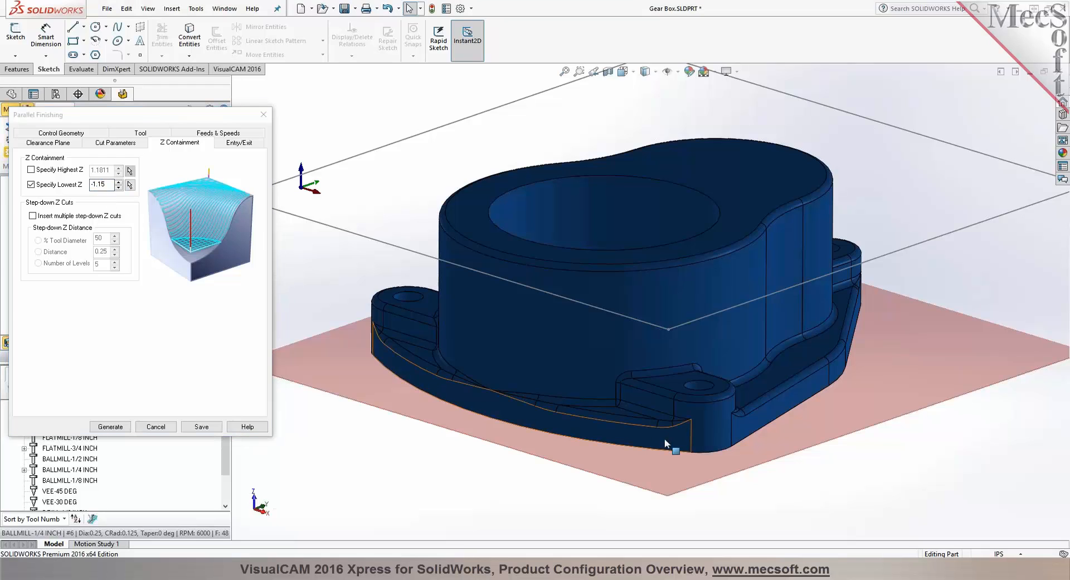
pyautogui.click(103, 428)
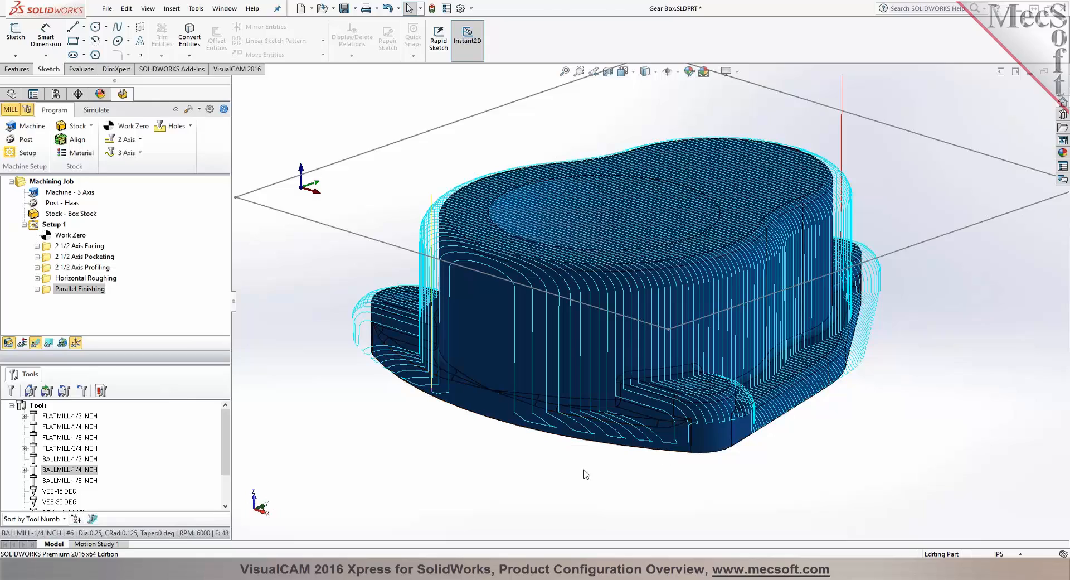
# Specify the highest Z for Parallel Finishing from a point on the outer wall's upper fillet edge, and regenerate the toolpath.
pyautogui.moveTo(585, 473); pyautogui.dragTo(487, 198, button='middle')
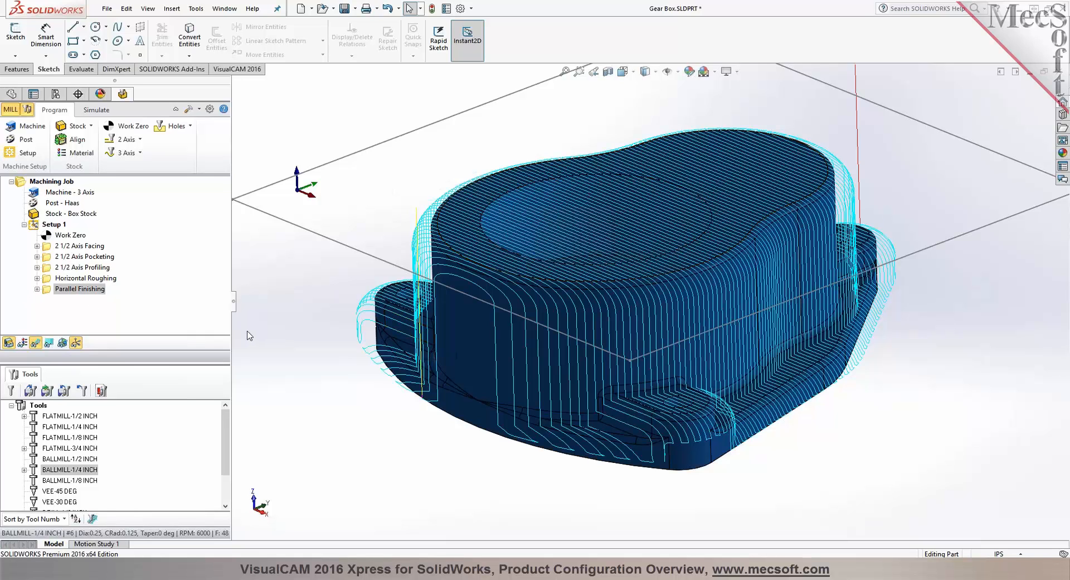
pyautogui.doubleClick(50, 289)
pyautogui.click(164, 134)
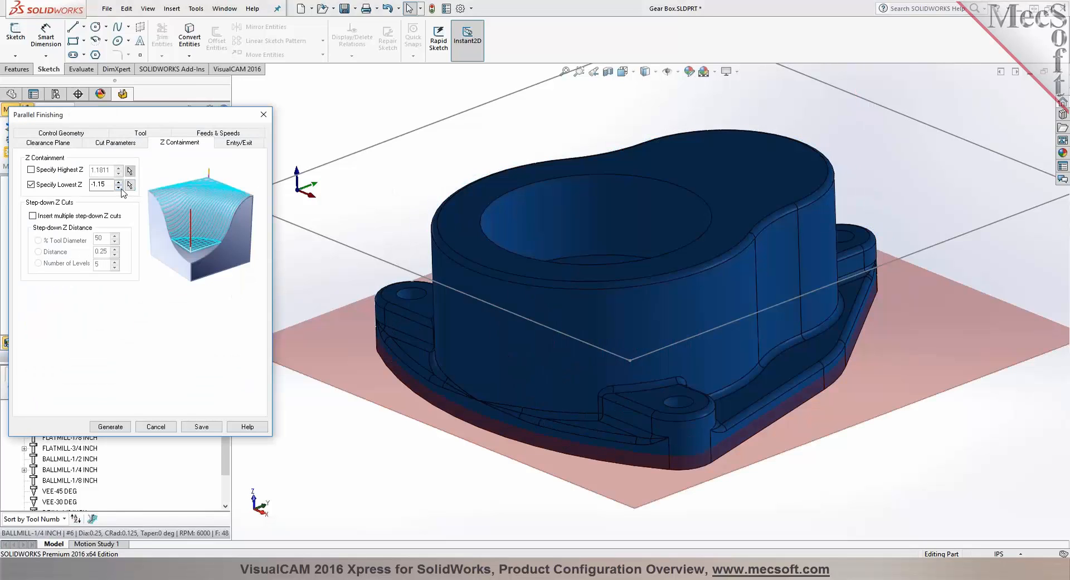
pyautogui.click(60, 170)
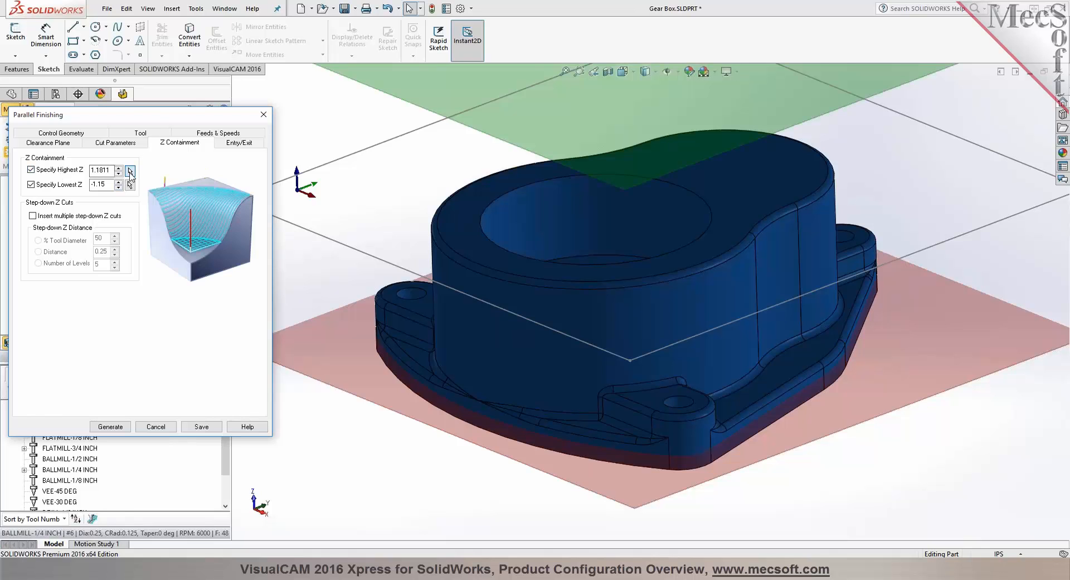
pyautogui.click(129, 170)
pyautogui.click(760, 240)
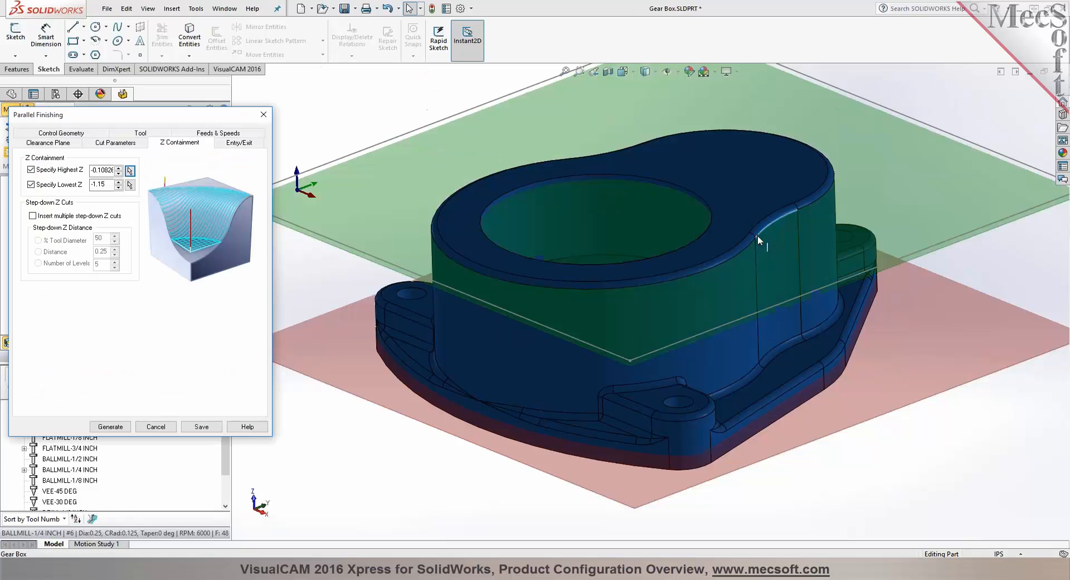
pyautogui.click(110, 426)
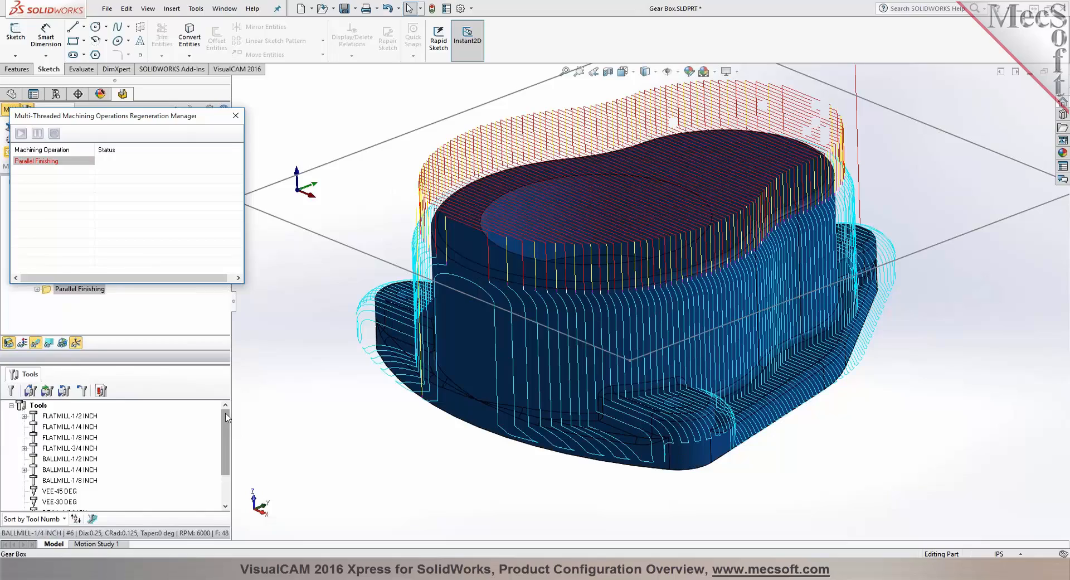
# Simulate the Parallel Finishing operation through to its end and compare the finished stock with the part model.
pyautogui.moveTo(305, 365); pyautogui.dragTo(322, 330, button='middle')
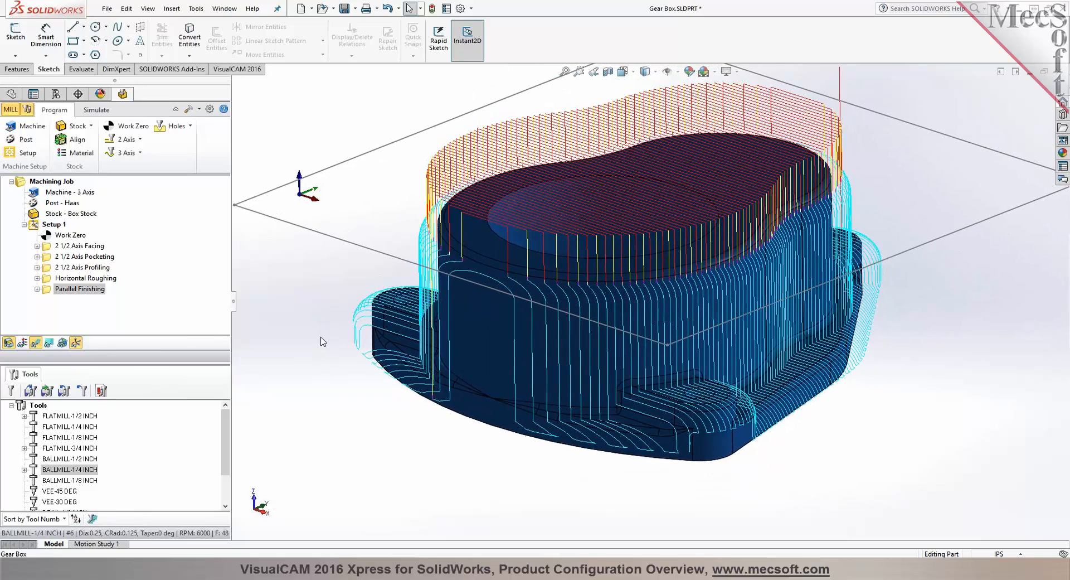
pyautogui.click(102, 111)
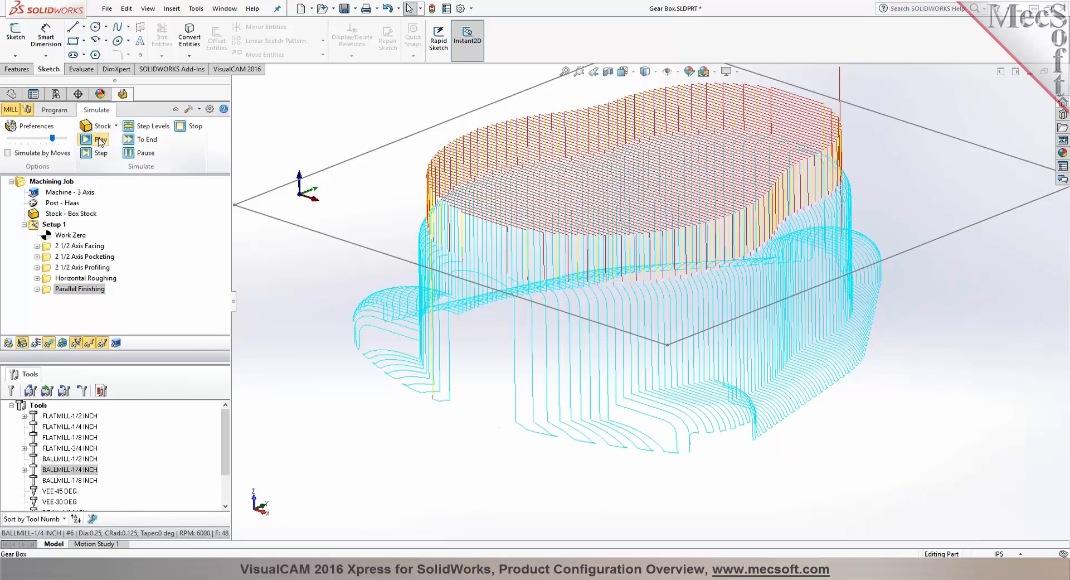
pyautogui.click(101, 141)
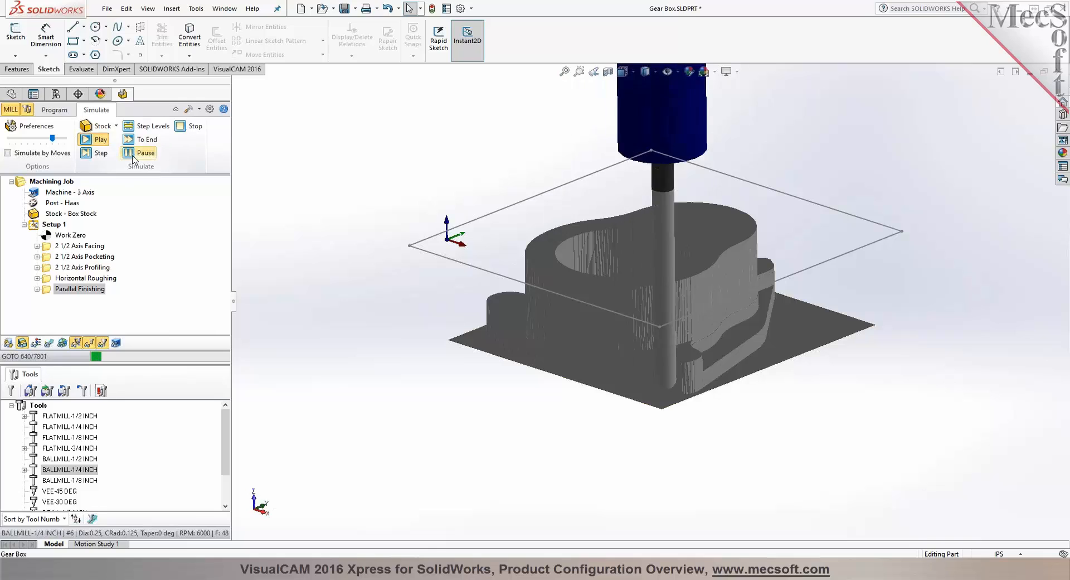
pyautogui.moveTo(436, 360); pyautogui.dragTo(428, 434, button='middle')
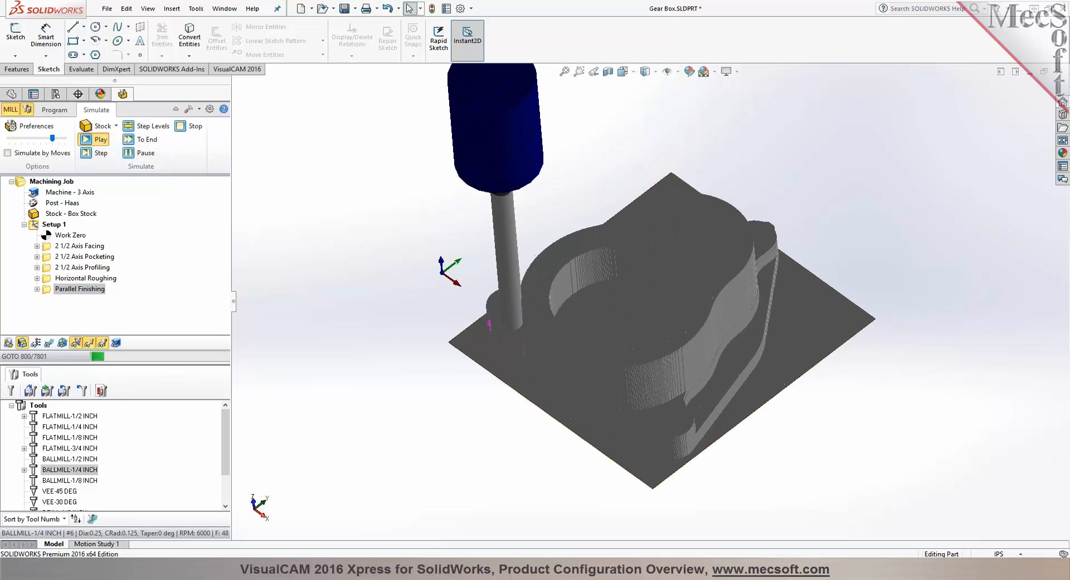
pyautogui.click(140, 154)
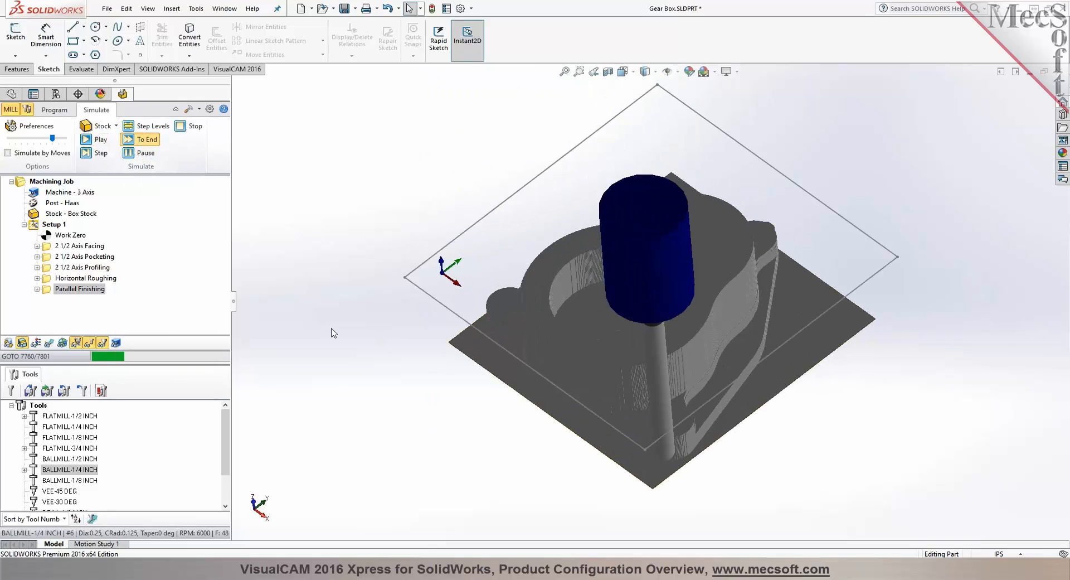
pyautogui.moveTo(356, 350); pyautogui.dragTo(359, 306, button='middle')
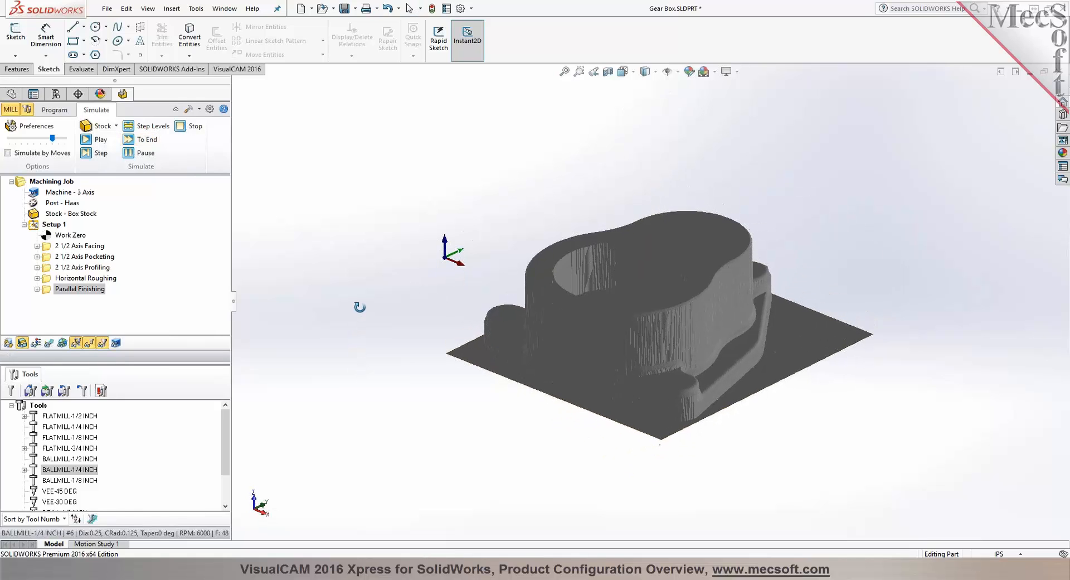
pyautogui.click(55, 110)
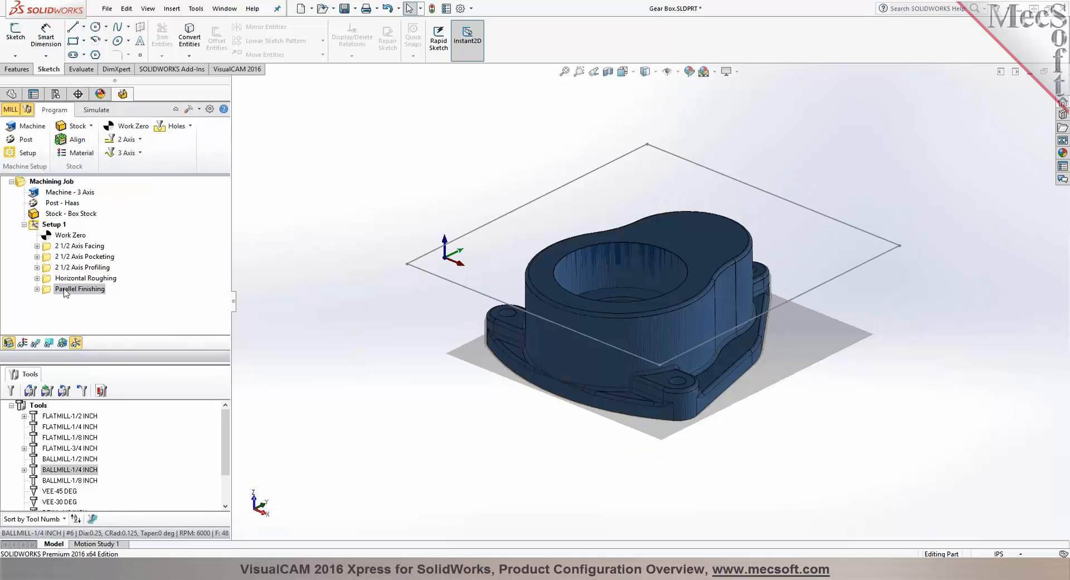
# Duplicate the Parallel Finishing operation by copying it and pasting the copy below it in Setup 1.
pyautogui.click(47, 291)
pyautogui.rightClick(48, 292)
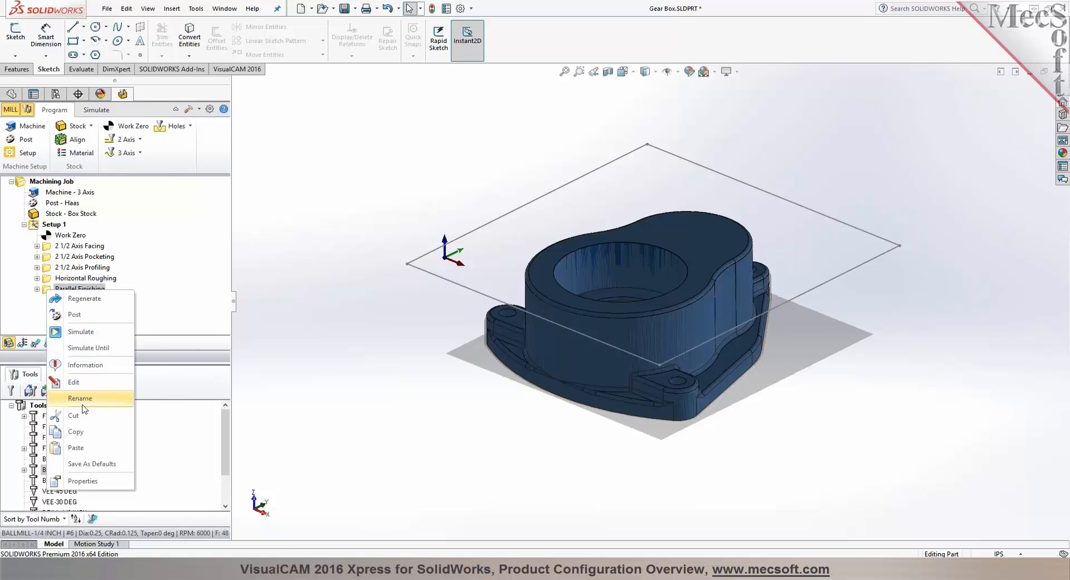
pyautogui.click(88, 432)
pyautogui.rightClick(44, 290)
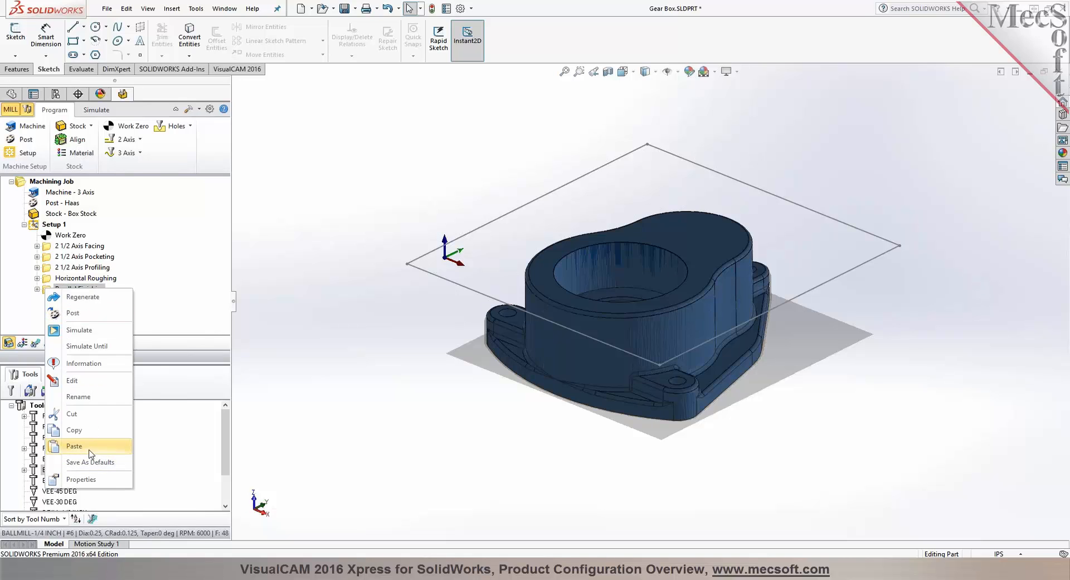
pyautogui.click(90, 446)
# Set the copied Parallel Finishing operation's angle of cuts to 90, generate it and display its toolpath.
pyautogui.doubleClick(52, 300)
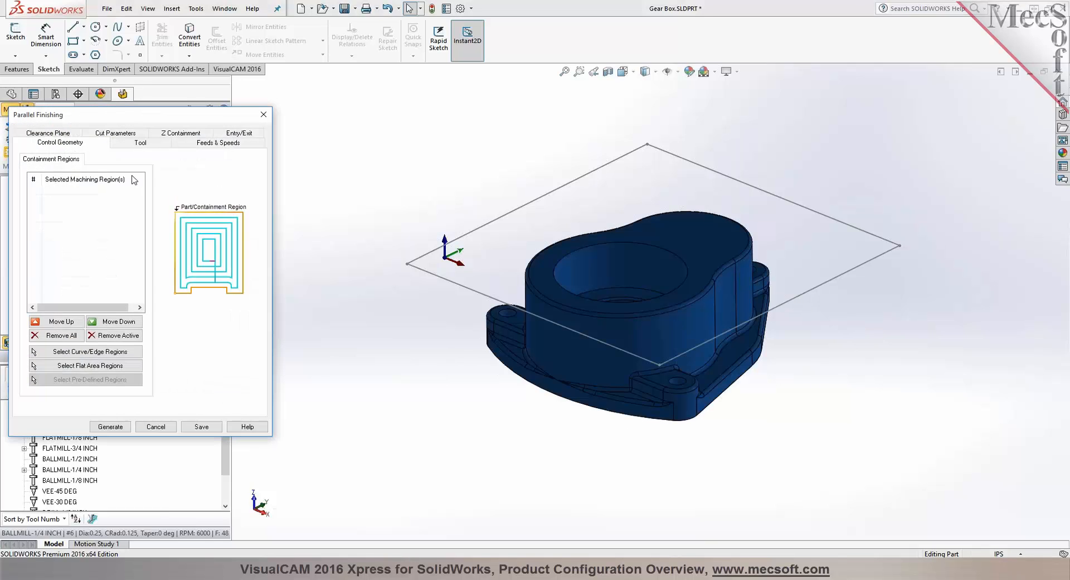
pyautogui.click(135, 136)
pyautogui.doubleClick(93, 286)
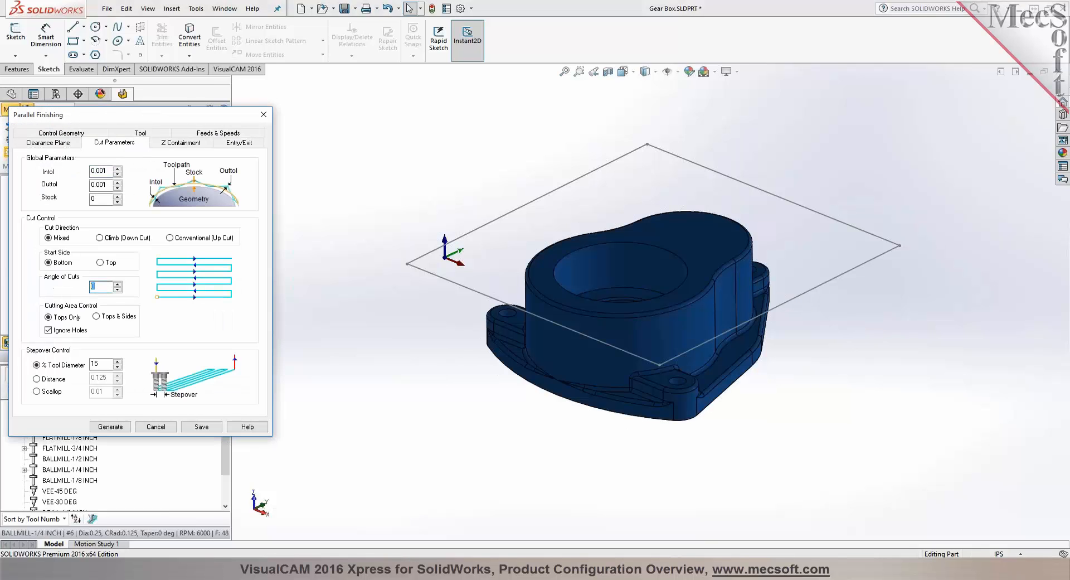
pyautogui.write('90')
pyautogui.click(110, 427)
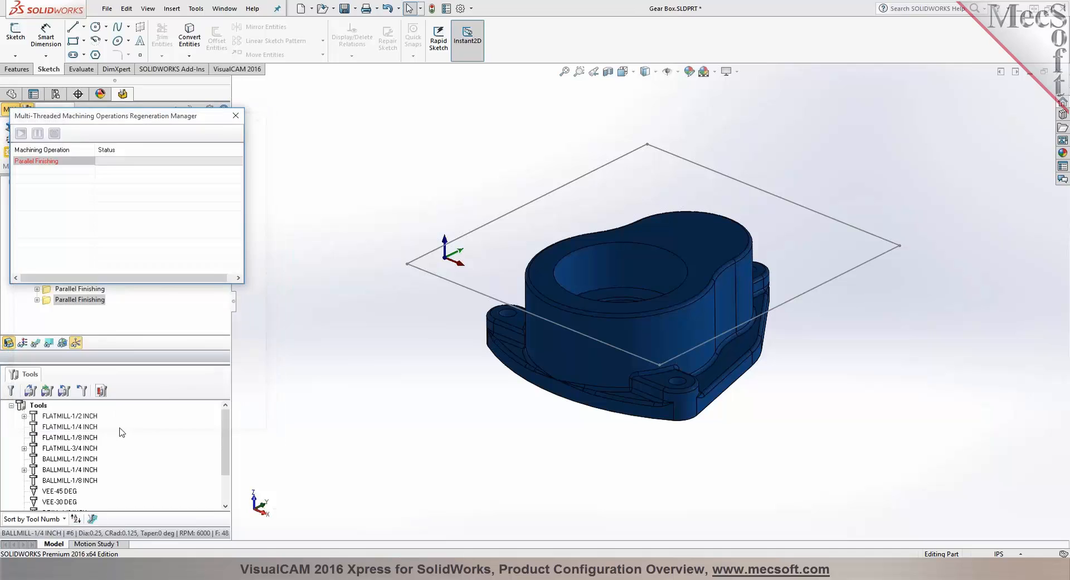
pyautogui.click(35, 342)
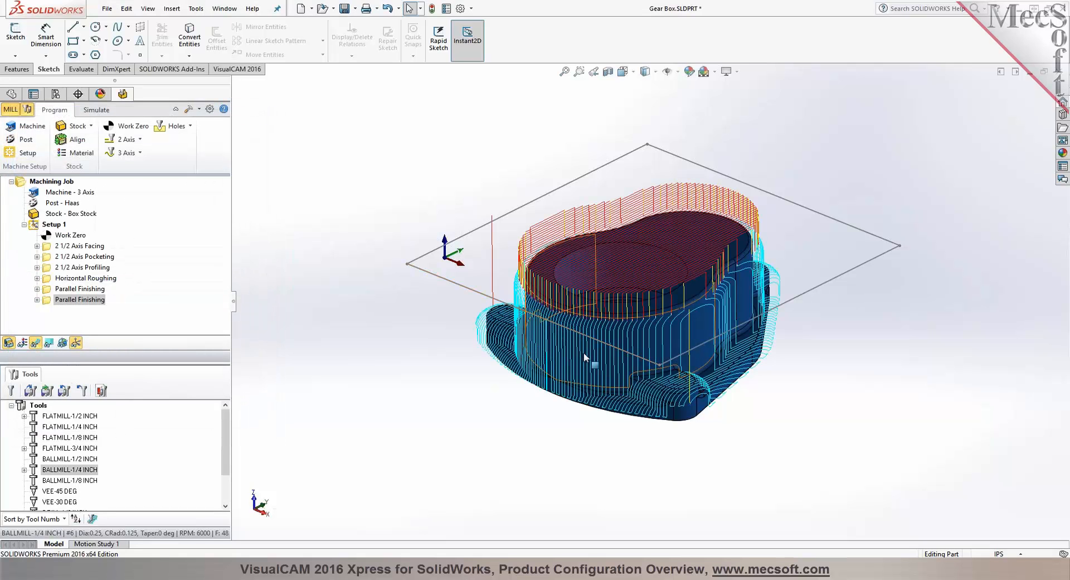
# Simulate the copied Parallel Finishing operation through to its end, and hide the toolpath in the program view.
pyautogui.click(96, 110)
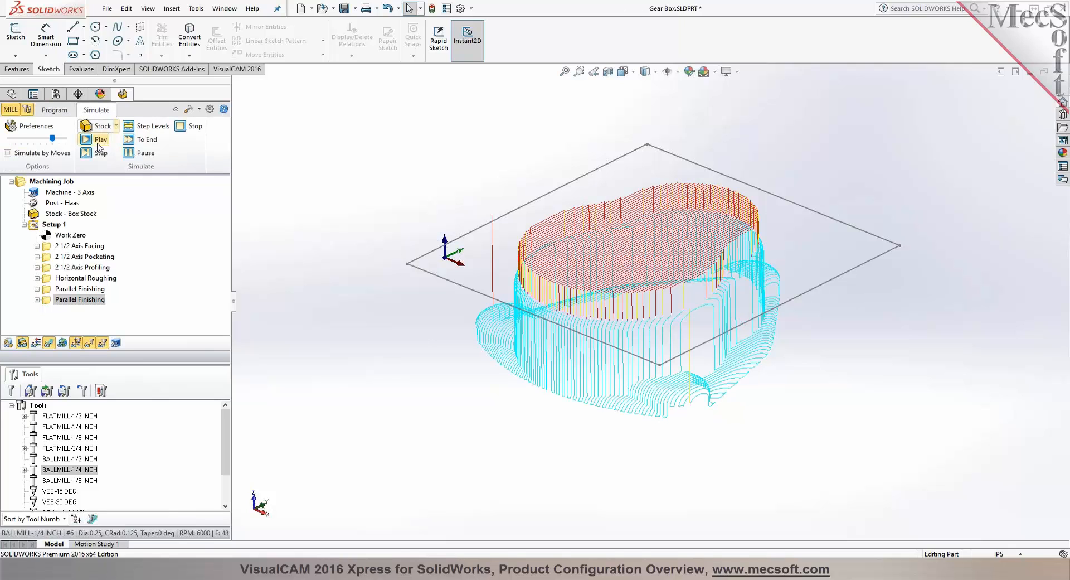
pyautogui.click(97, 140)
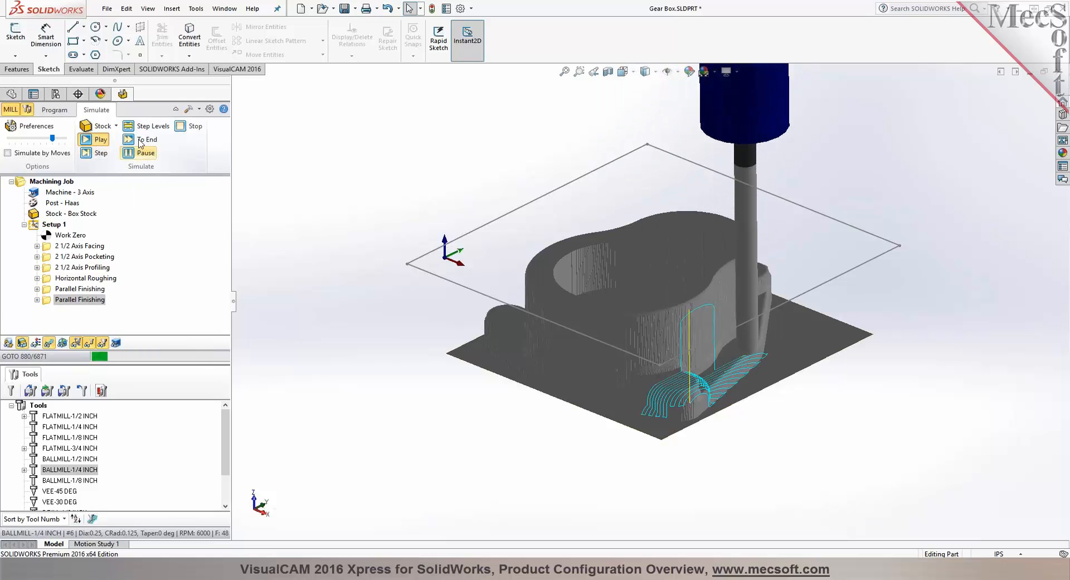
pyautogui.click(140, 140)
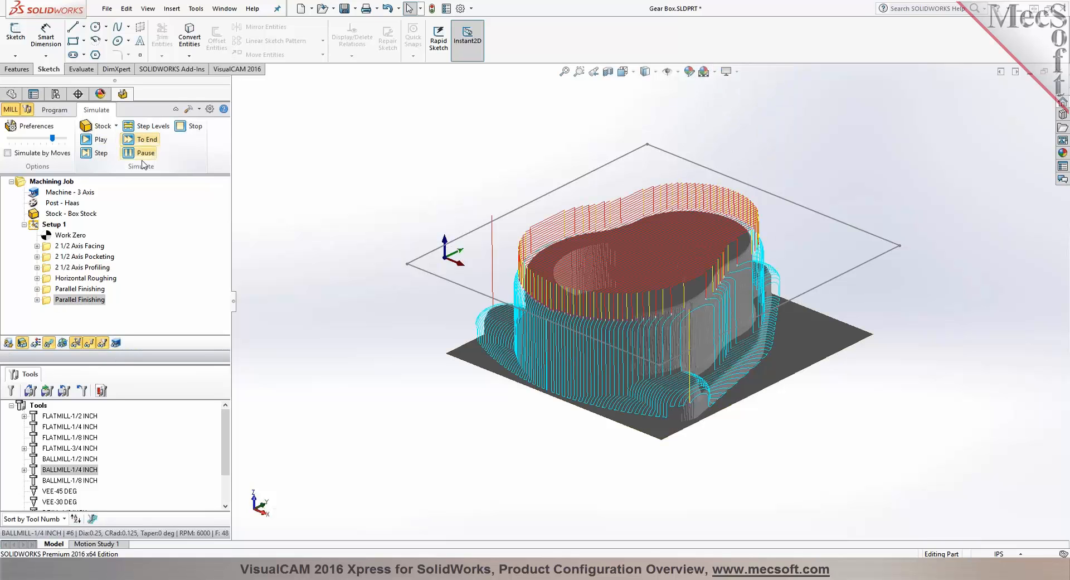
pyautogui.click(54, 110)
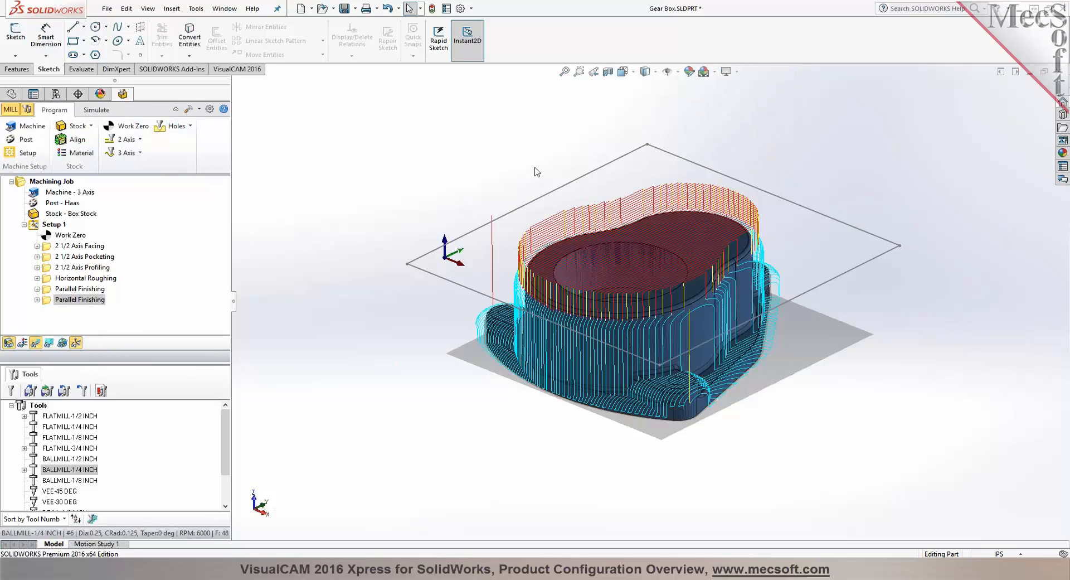
pyautogui.scroll(-3, 656, 210)
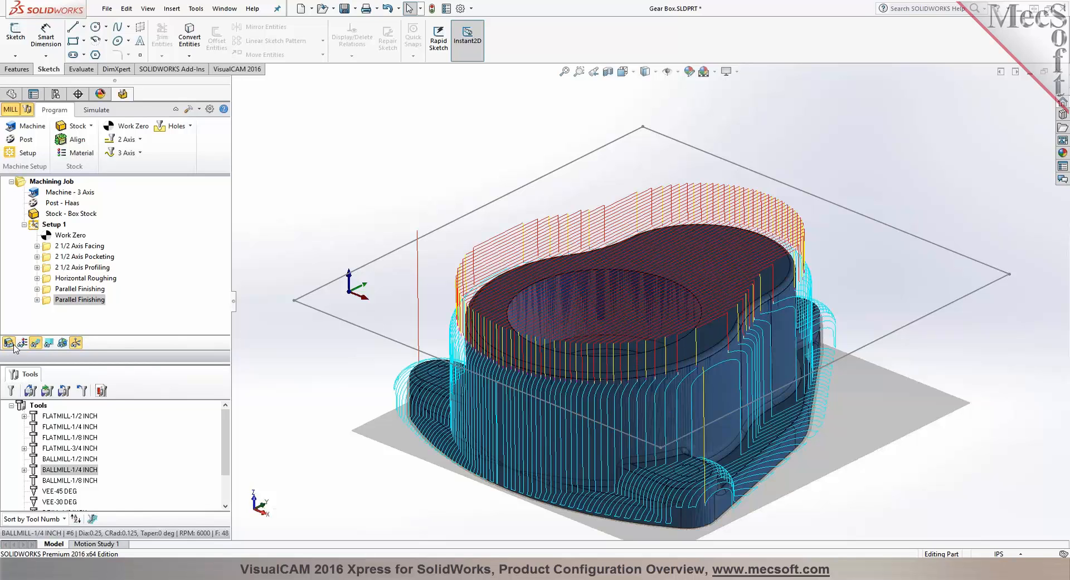
pyautogui.click(35, 342)
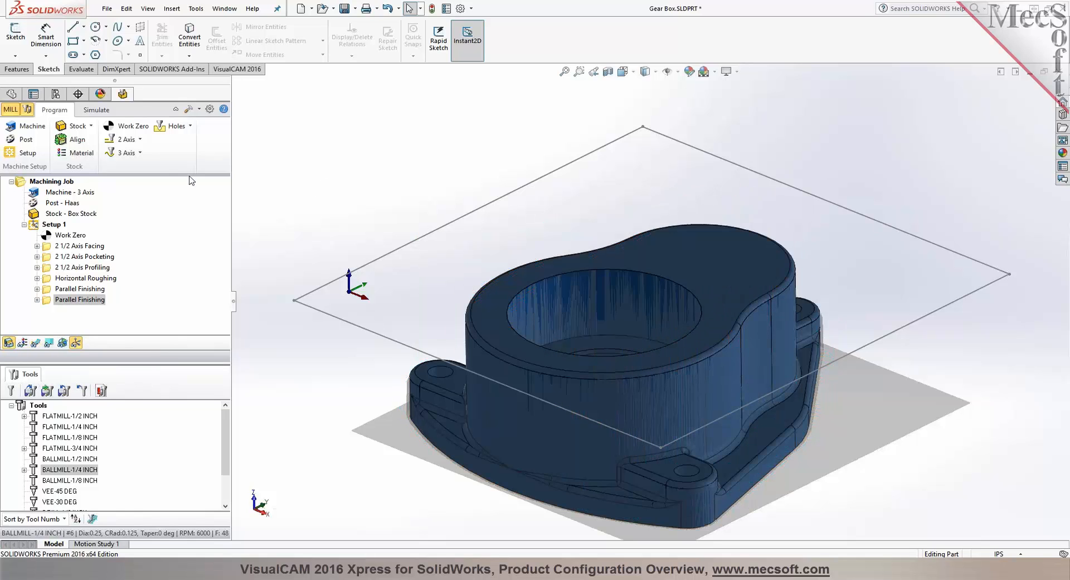
# Create a 2 1/2 axis Engraving operation using the large bore's top circular edge as its machining region.
pyautogui.click(140, 139)
pyautogui.click(201, 162)
pyautogui.click(84, 354)
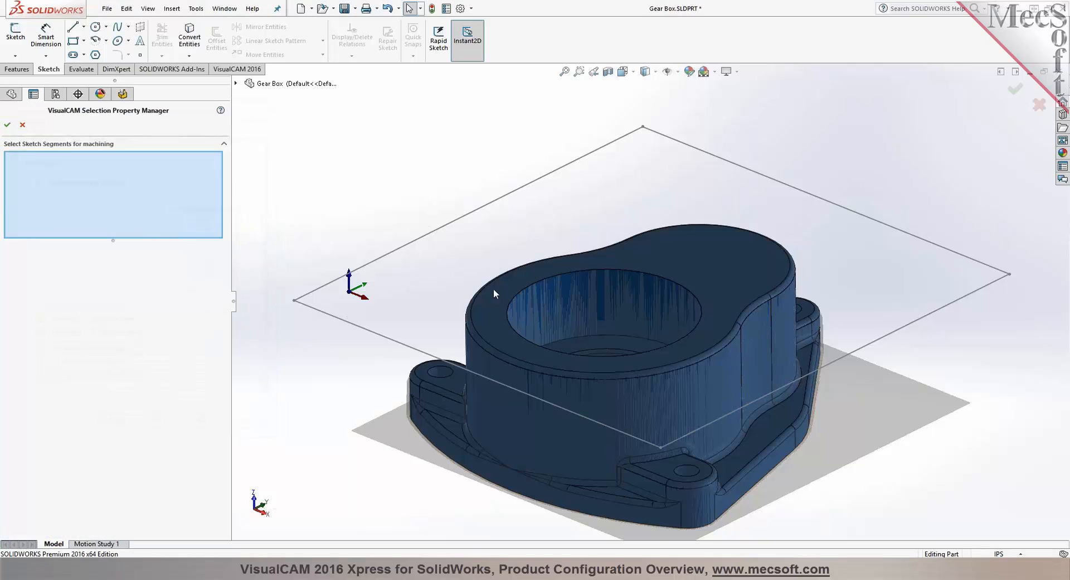
pyautogui.click(529, 291)
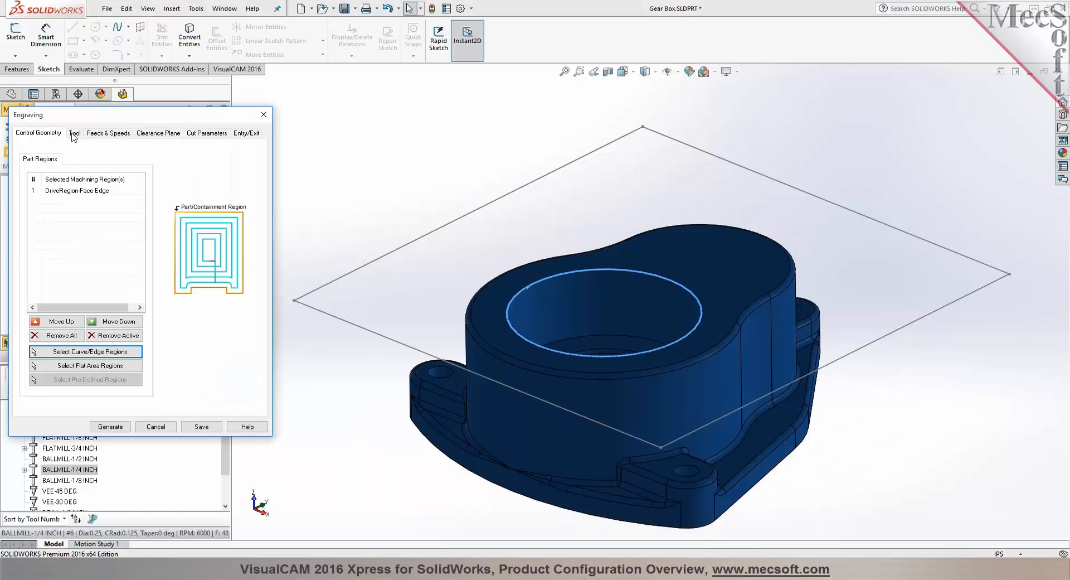
# Assign the VEE-45 DEG tool to the Engraving operation and check its tool definition.
pyautogui.click(74, 134)
pyautogui.click(78, 249)
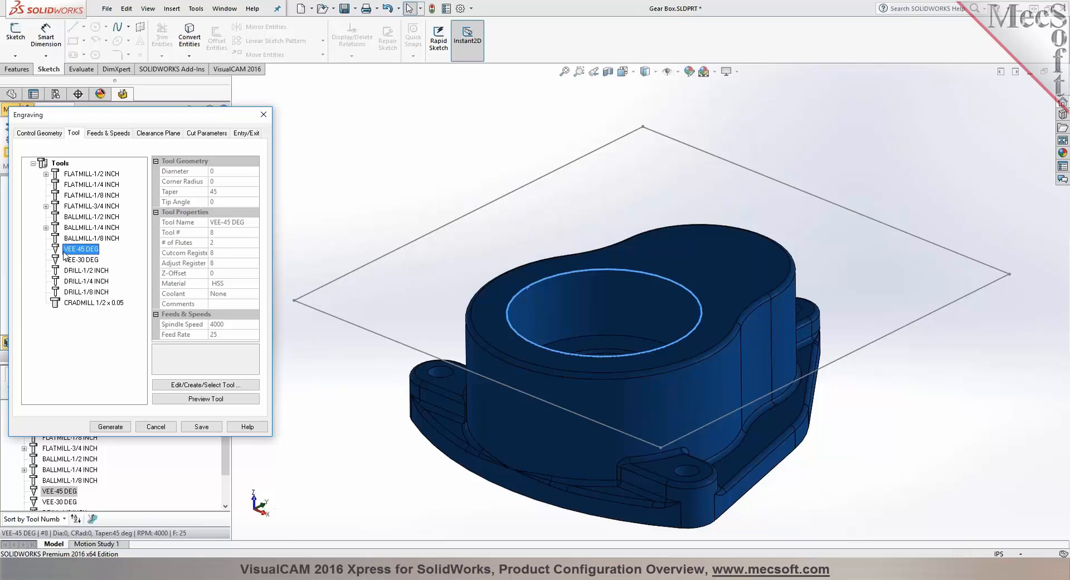
pyautogui.doubleClick(62, 252)
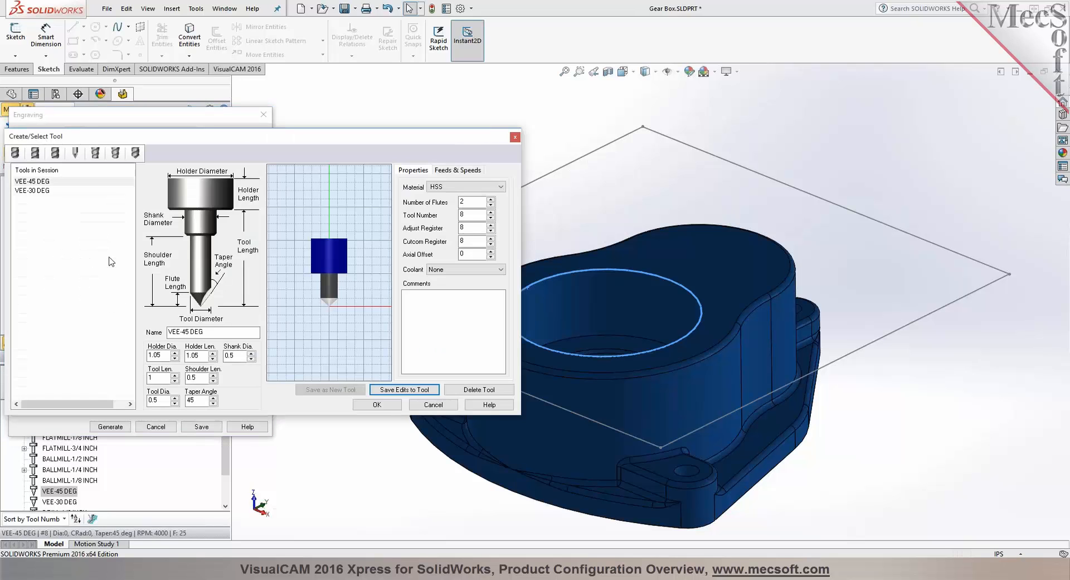
pyautogui.click(372, 387)
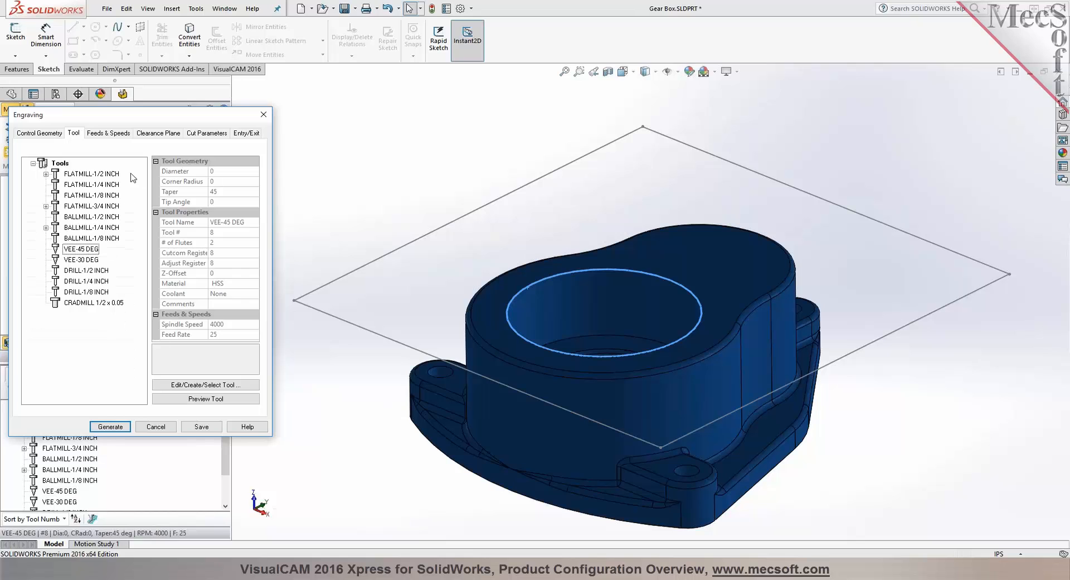
pyautogui.doubleClick(61, 252)
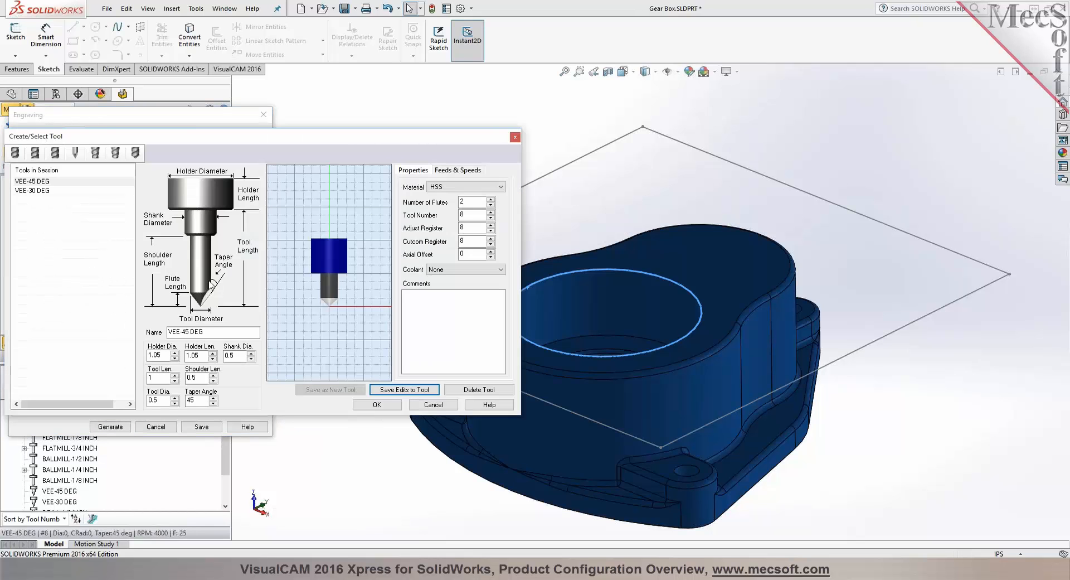
pyautogui.click(386, 406)
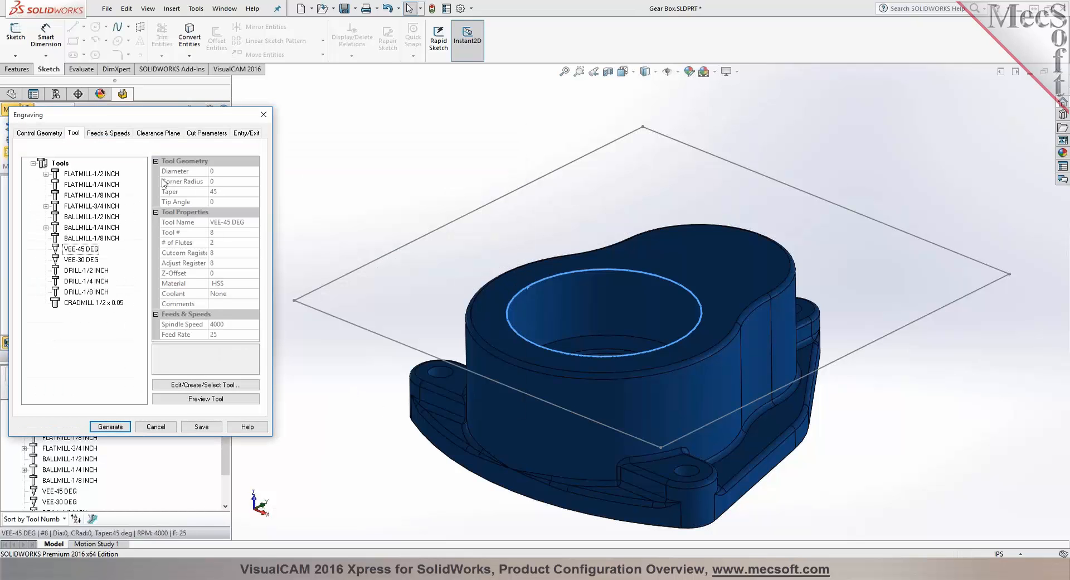
# Set the Engraving total cut depth to 0.025 and generate the toolpath.
pyautogui.click(198, 135)
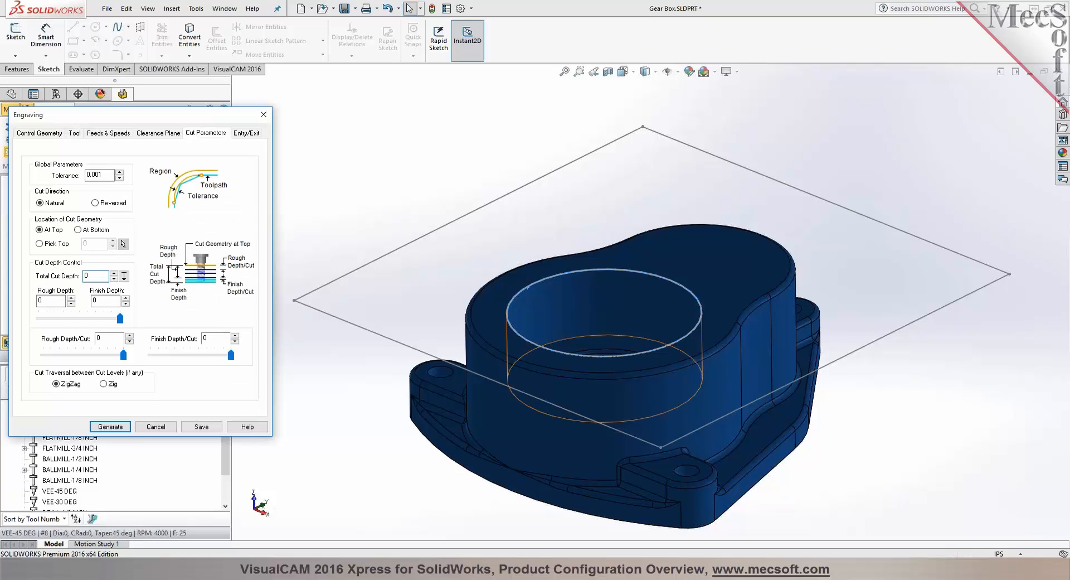
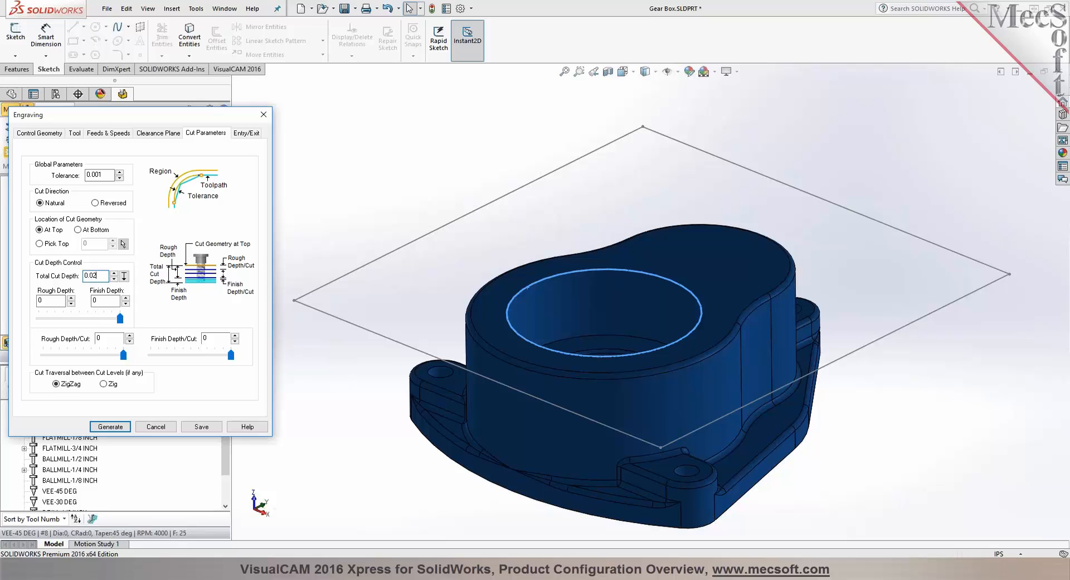
pyautogui.press('Tab')
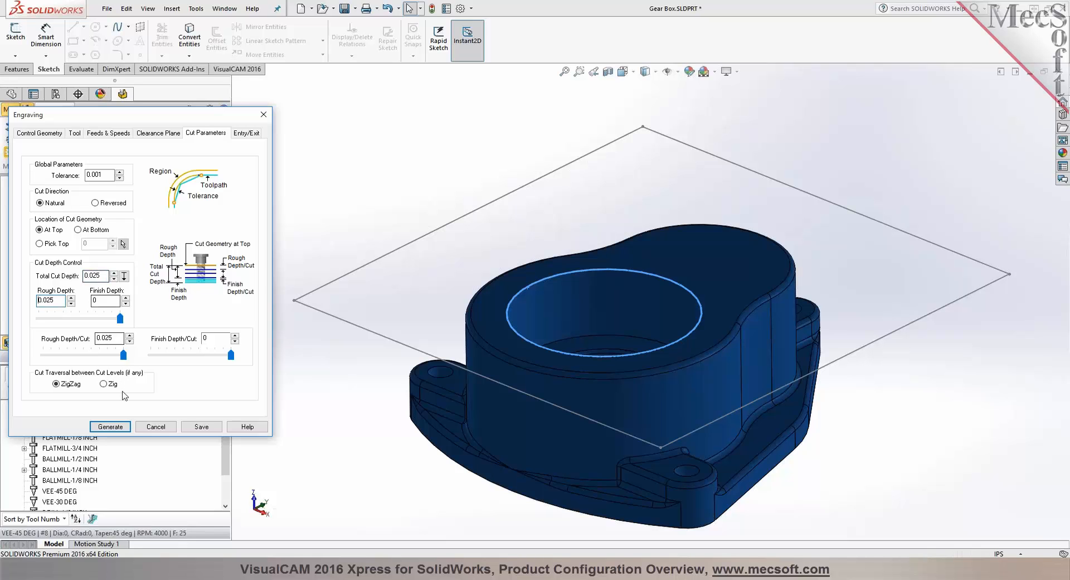
pyautogui.click(111, 426)
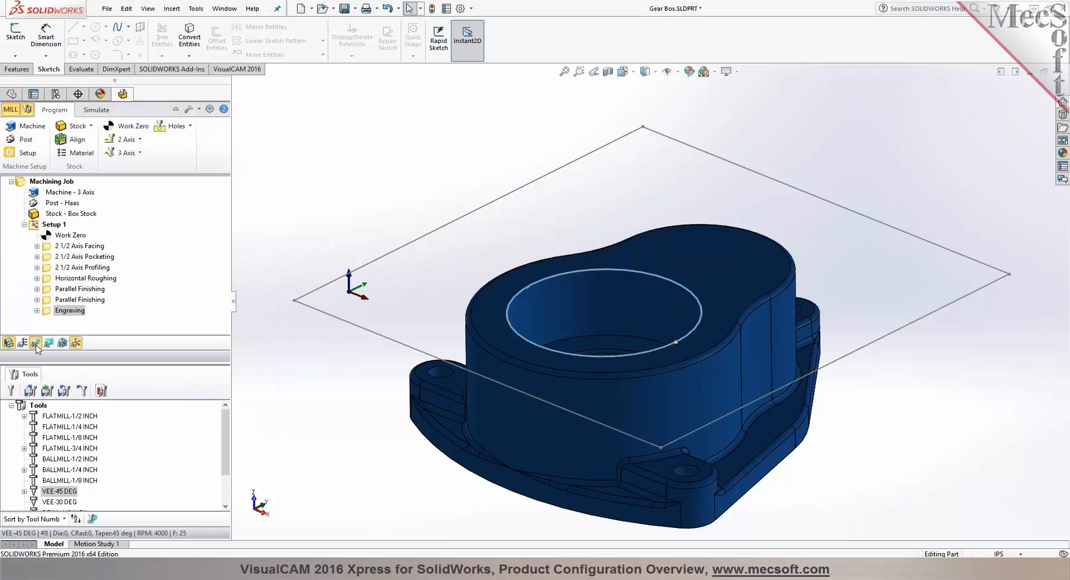
# Simulate the Engraving operation around the bore edge, inspect the cut stock and return to programming.
pyautogui.click(110, 111)
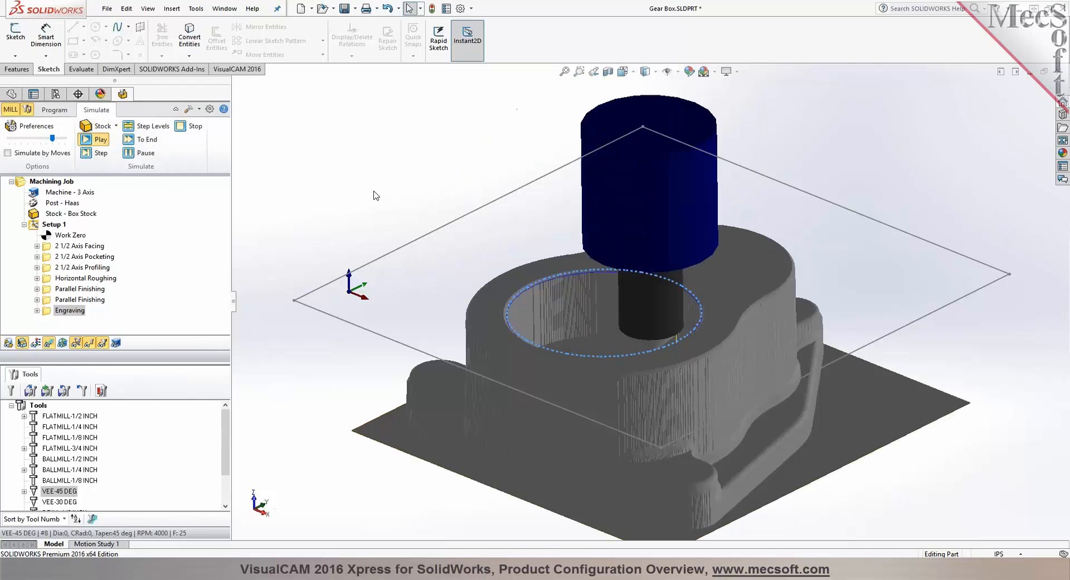
pyautogui.moveTo(482, 142)
pyautogui.mouseDown(button='middle')
pyautogui.moveTo(452, 194)
pyautogui.moveTo(487, 105)
pyautogui.moveTo(454, 165)
pyautogui.moveTo(473, 129)
pyautogui.moveTo(492, 126)
pyautogui.moveTo(485, 133)
pyautogui.mouseUp(button='middle')
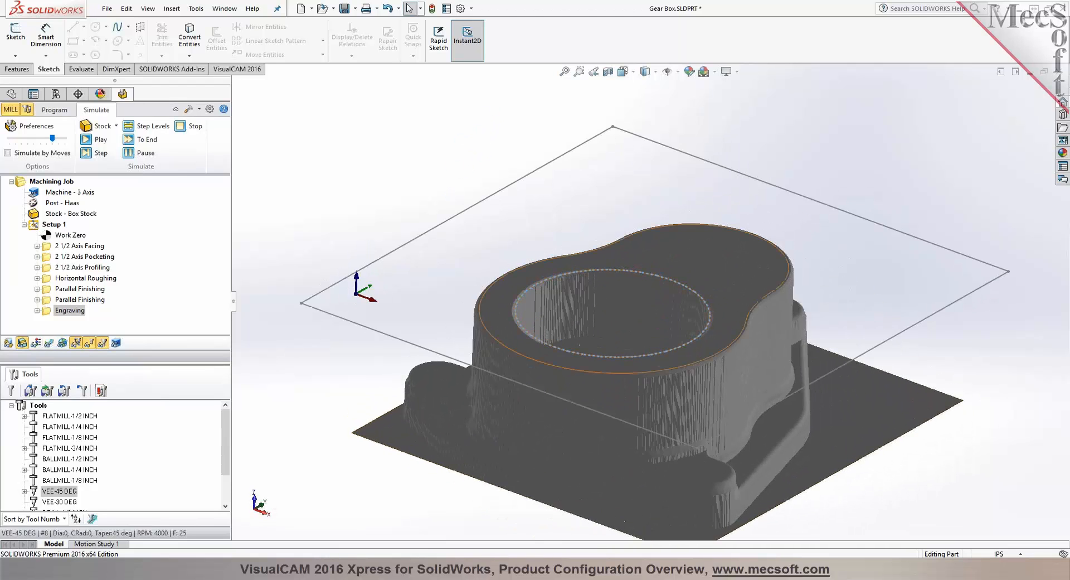
pyautogui.scroll(2, 480, 314)
pyautogui.click(53, 110)
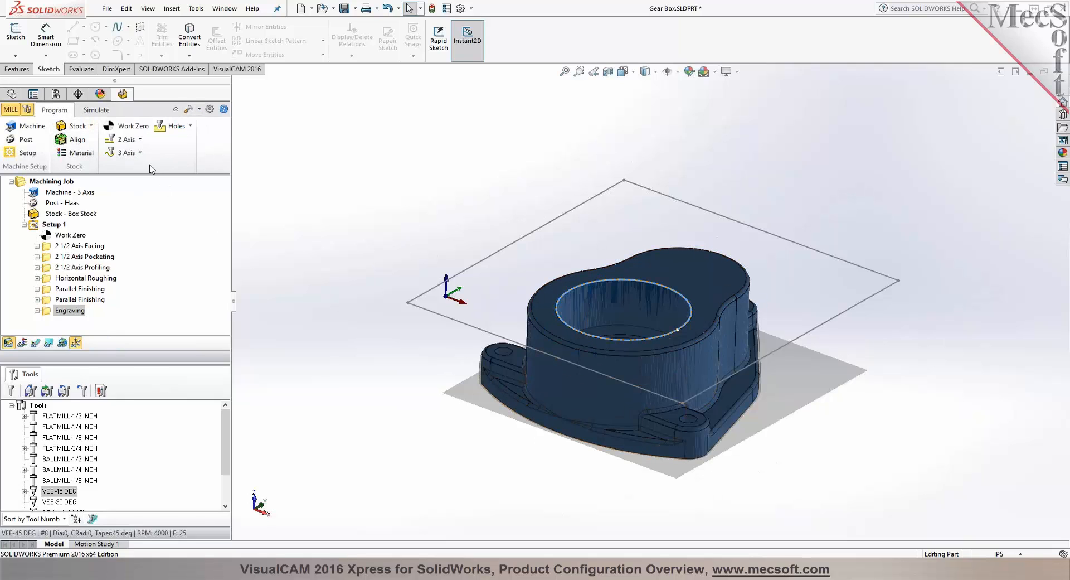
# Create a Drilling operation, replacing the preselected region with the holes on the three flat mounting lug faces.
pyautogui.click(190, 126)
pyautogui.click(183, 152)
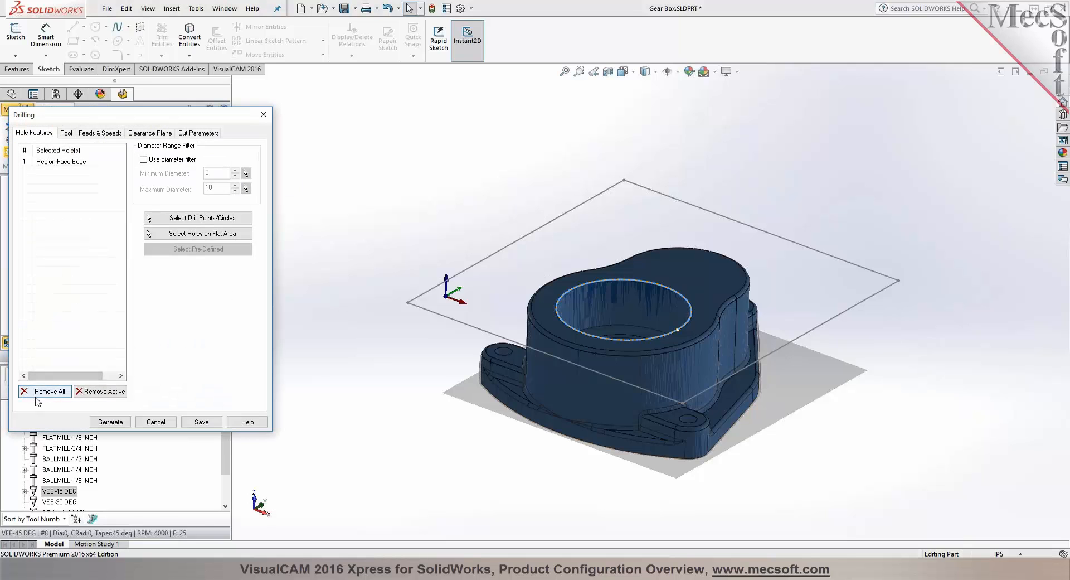
pyautogui.click(191, 234)
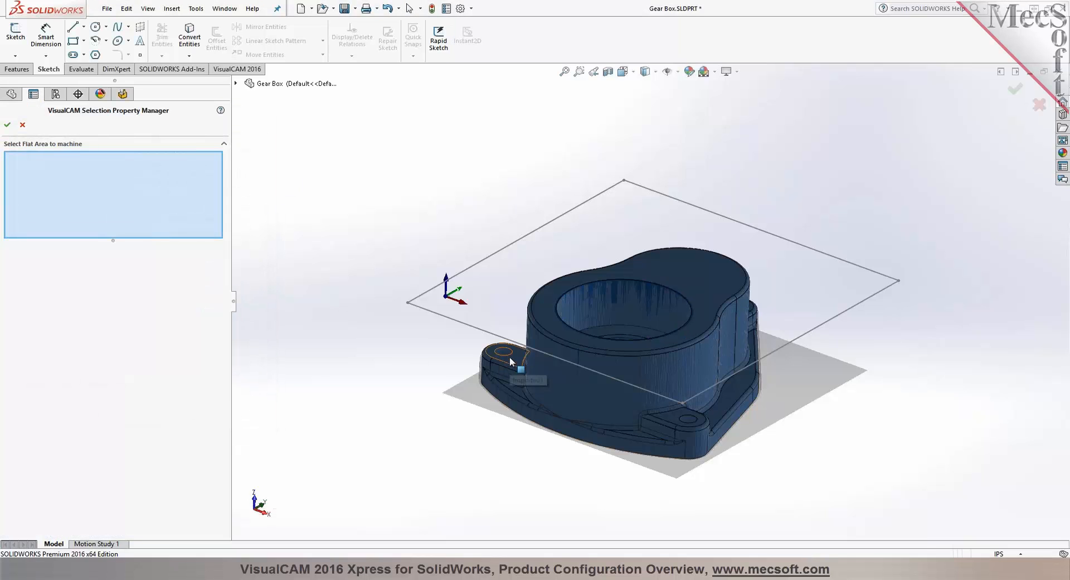
pyautogui.click(509, 357)
pyautogui.click(666, 415)
pyautogui.moveTo(725, 323)
pyautogui.mouseDown(button='middle')
pyautogui.moveTo(661, 360)
pyautogui.moveTo(708, 335)
pyautogui.mouseUp(button='middle')
pyautogui.click(774, 301)
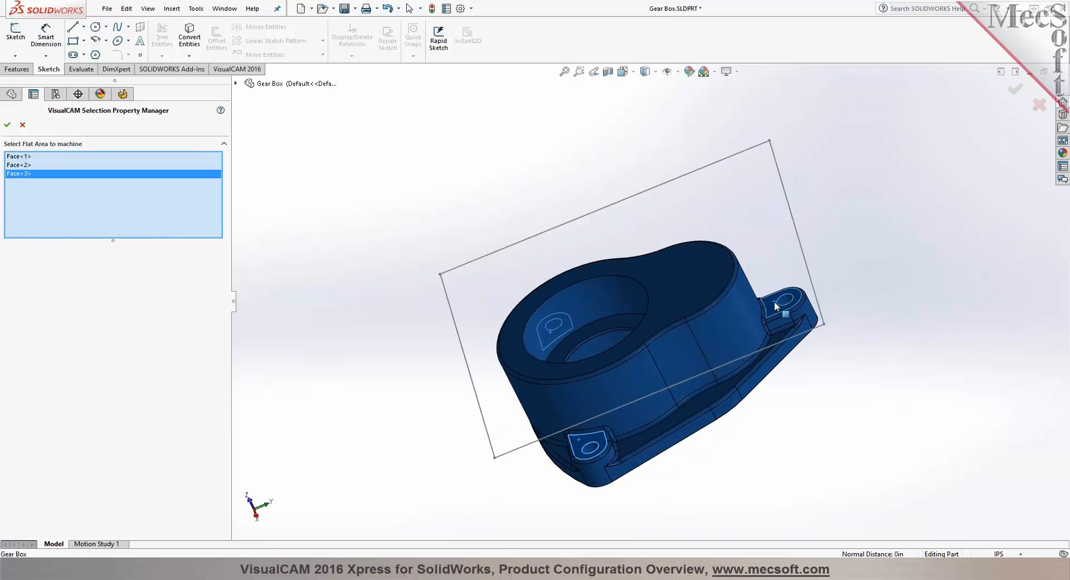
pyautogui.click(8, 124)
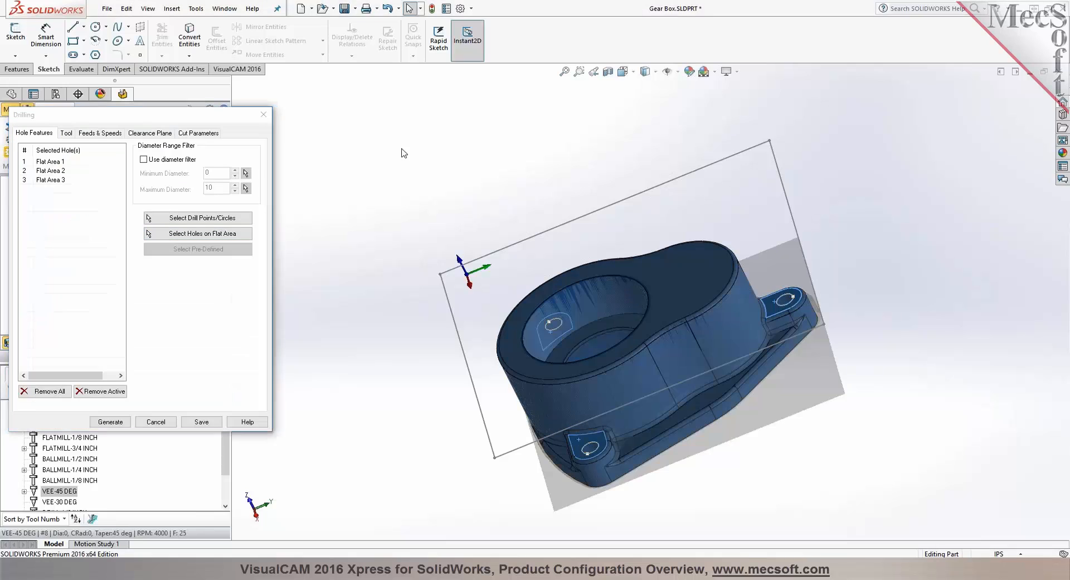
# Assign the DRILL-1/4 INCH tool to the Drilling operation and review its feeds, speeds and clearance plane settings.
pyautogui.moveTo(432, 140); pyautogui.dragTo(457, 121, button='middle')
pyautogui.click(65, 133)
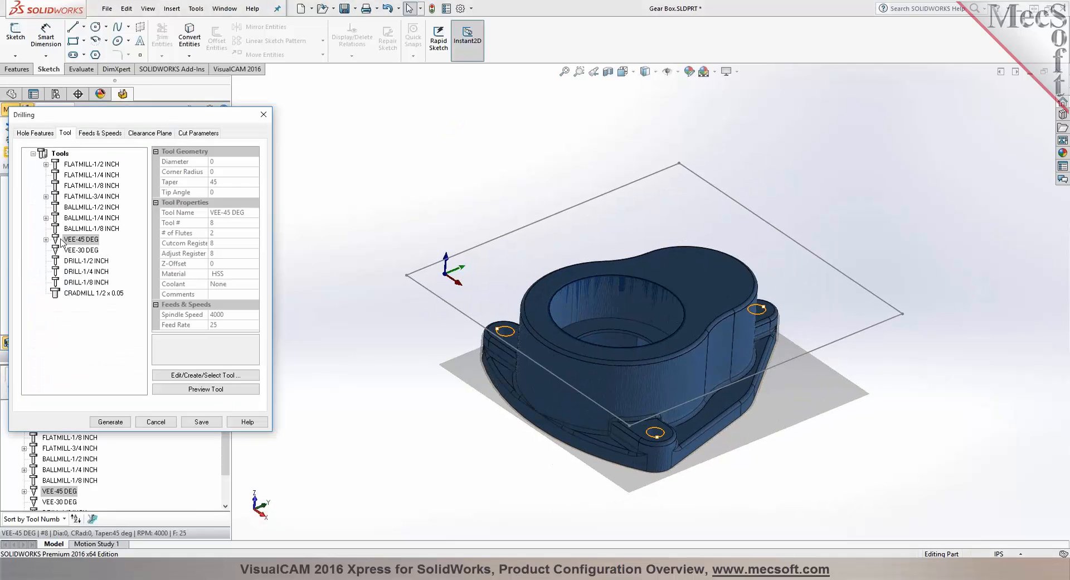
pyautogui.click(73, 272)
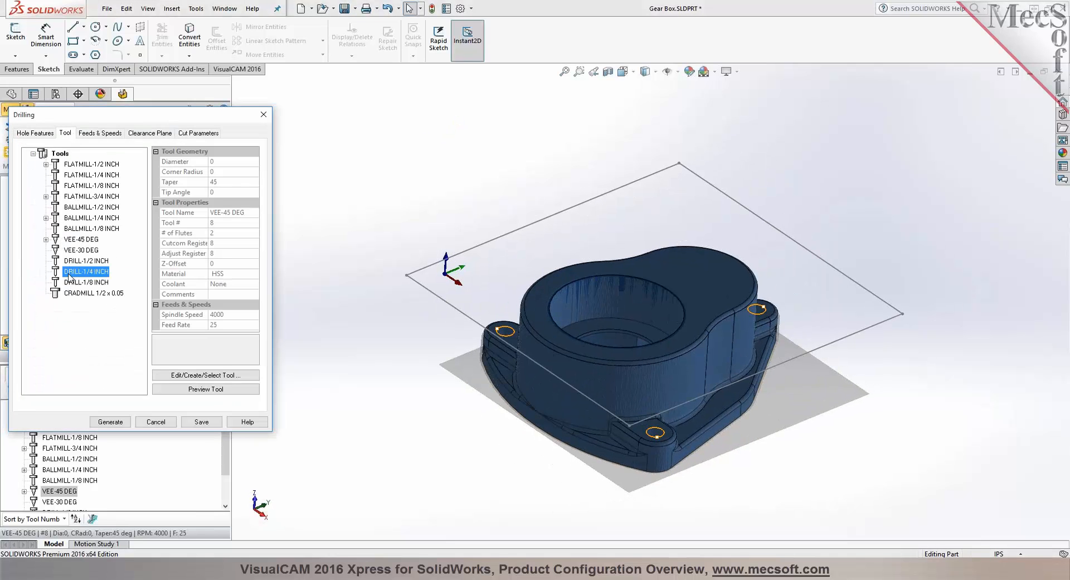
pyautogui.click(101, 134)
pyautogui.click(157, 133)
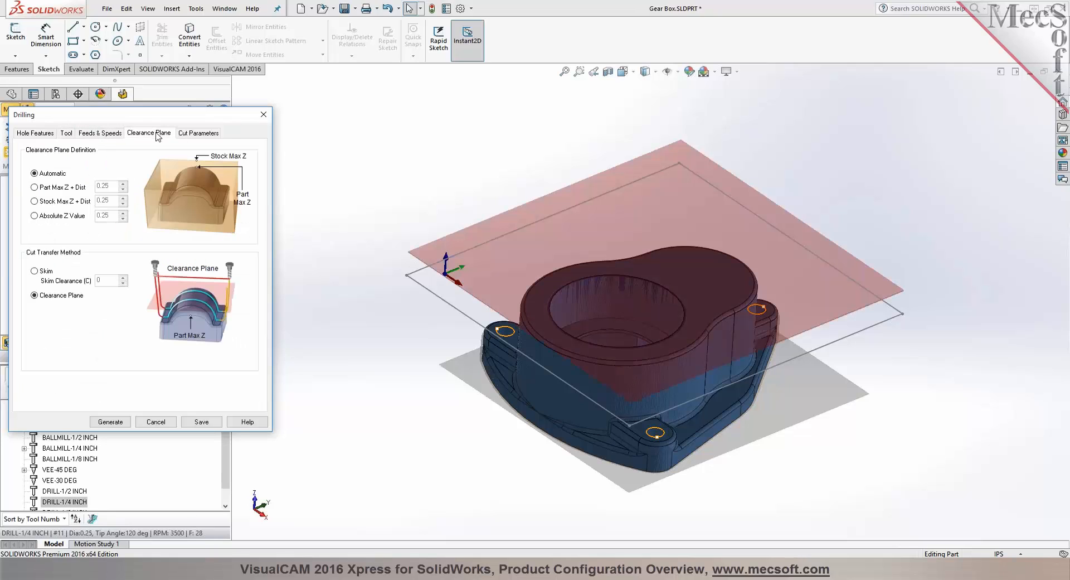
# Keep the Standard Drill type, pick a 0.393701 drill depth from the model, include the tool tip in the depth and generate the Drilling toolpath.
pyautogui.click(197, 135)
pyautogui.click(105, 165)
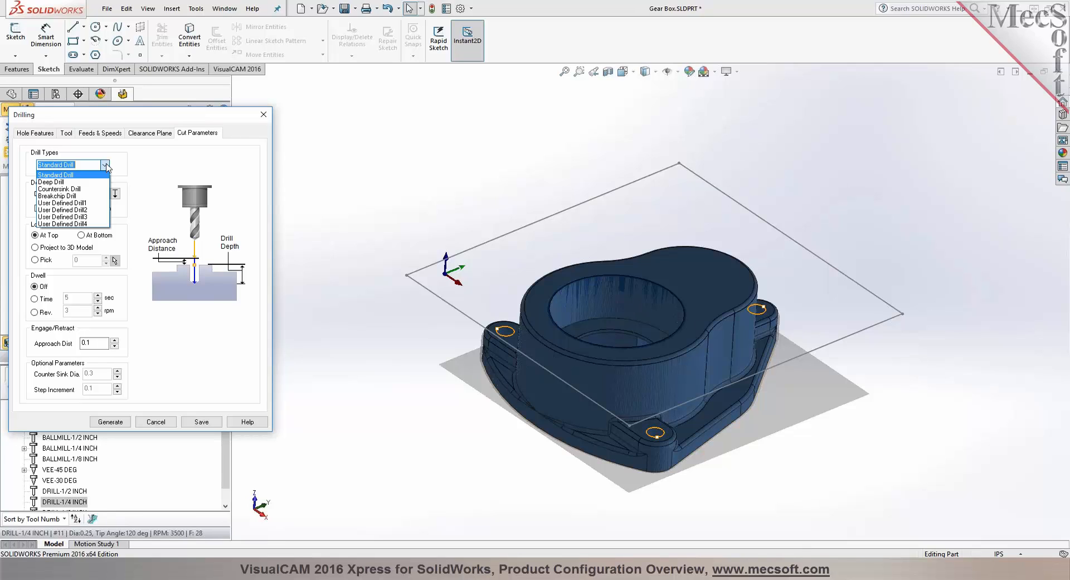
pyautogui.click(105, 166)
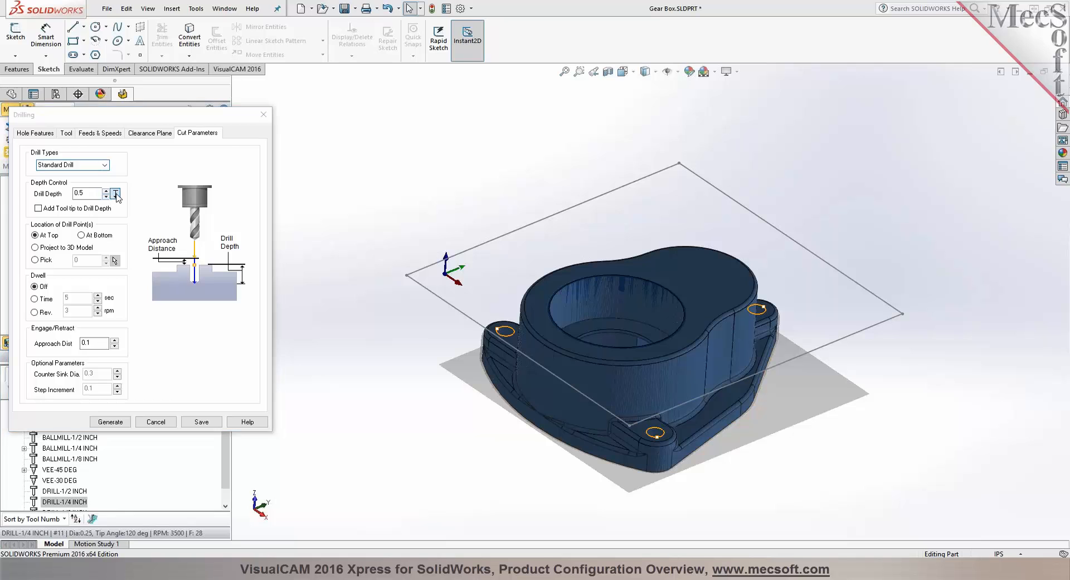
pyautogui.click(110, 422)
pyautogui.scroll(-2, 653, 445)
pyautogui.scroll(-3, 653, 446)
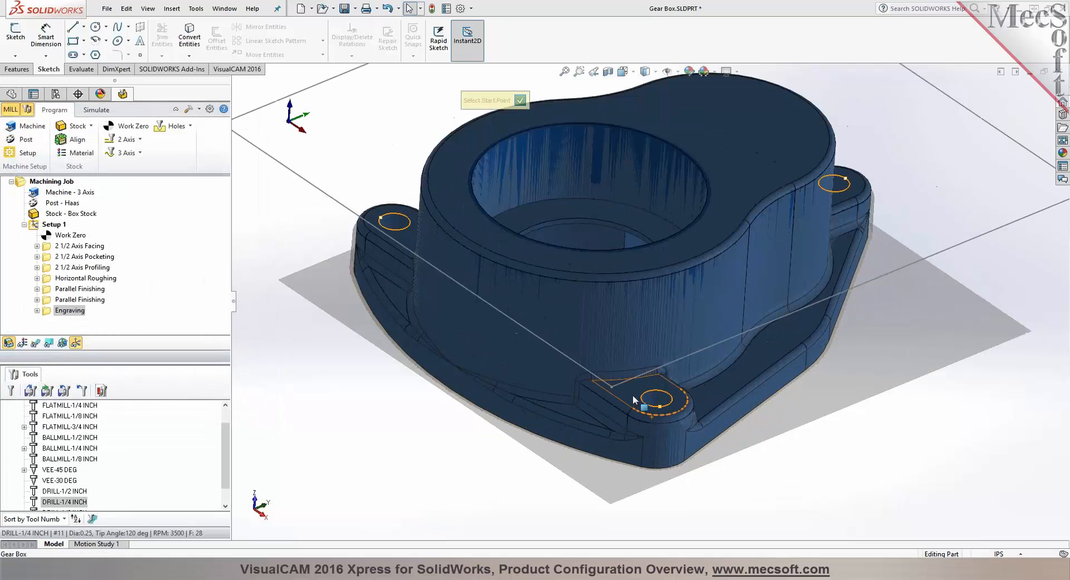
pyautogui.click(613, 472)
pyautogui.click(649, 487)
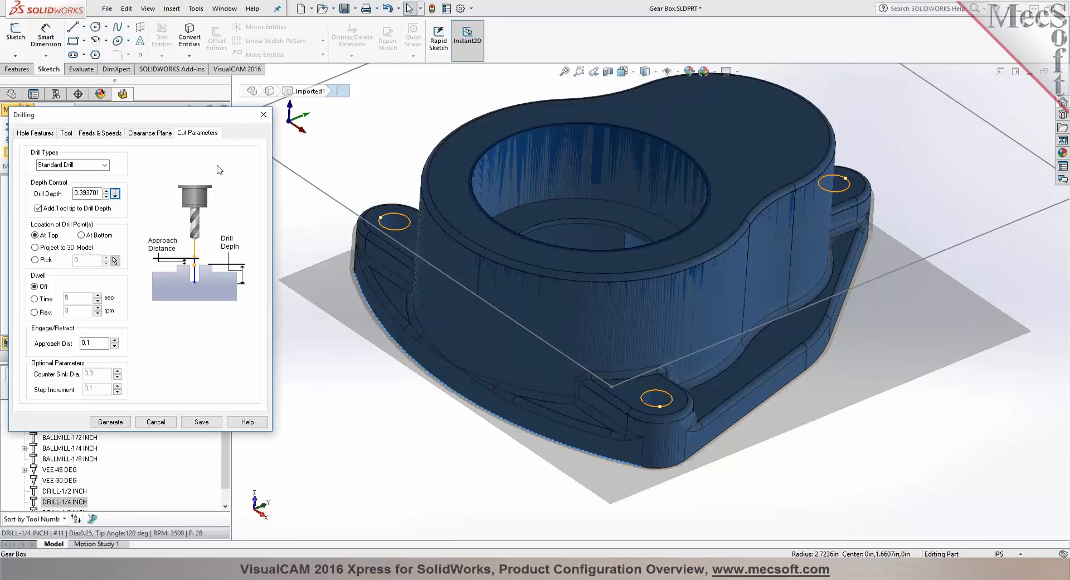
pyautogui.click(110, 421)
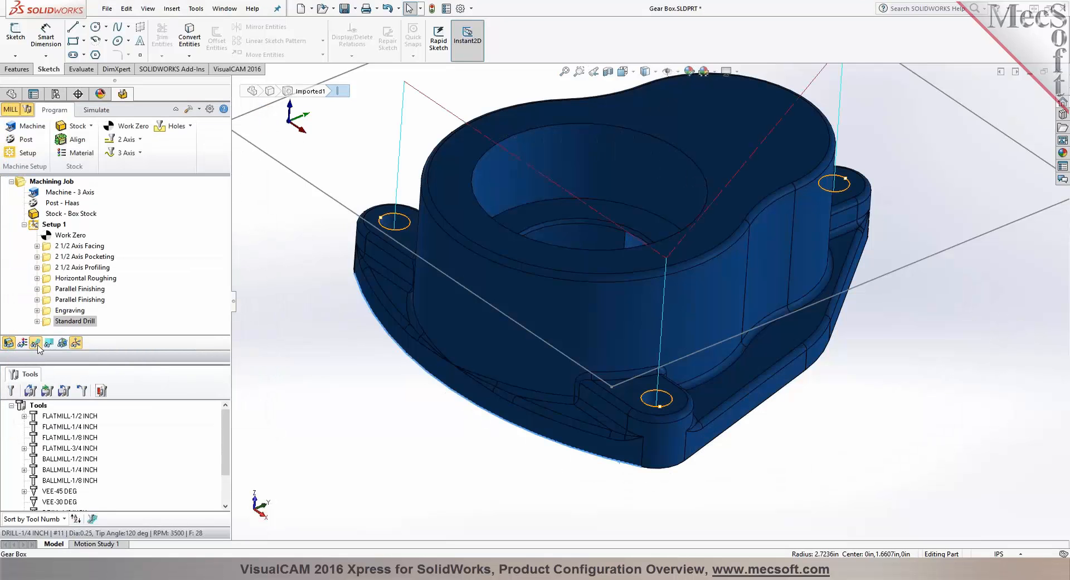
# Simulate the Standard Drill operation on the three lug holes, inspect the drilled stock and return to programming.
pyautogui.moveTo(481, 462); pyautogui.dragTo(465, 417, button='middle')
pyautogui.scroll(2, 465, 417)
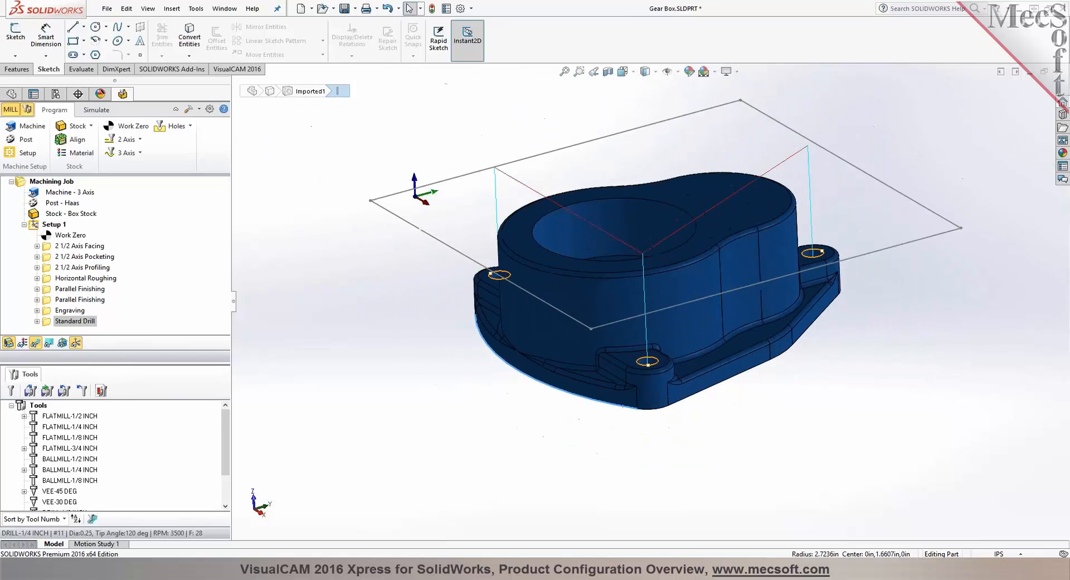
pyautogui.click(96, 109)
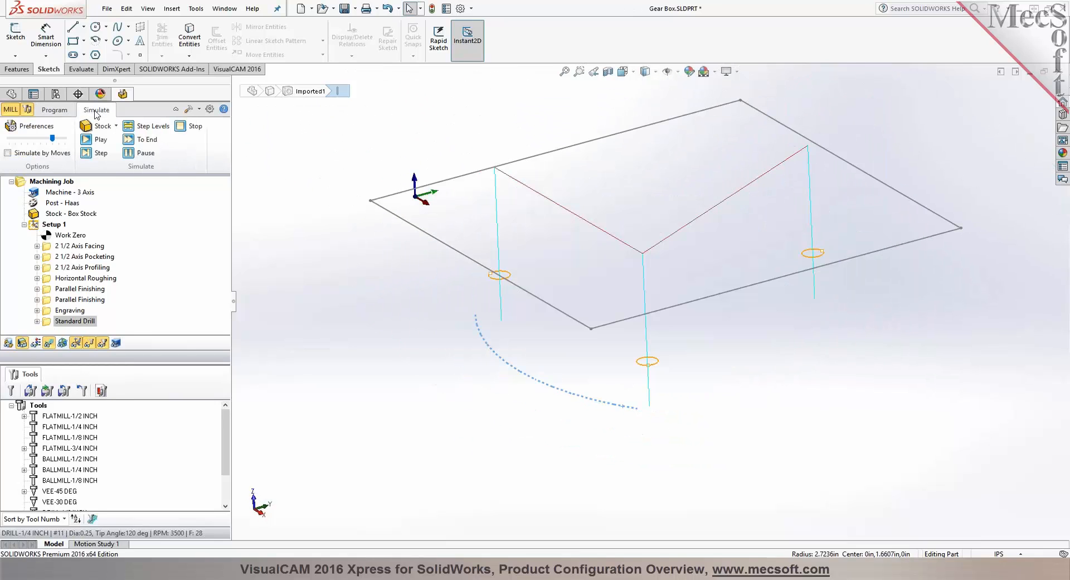
pyautogui.click(93, 140)
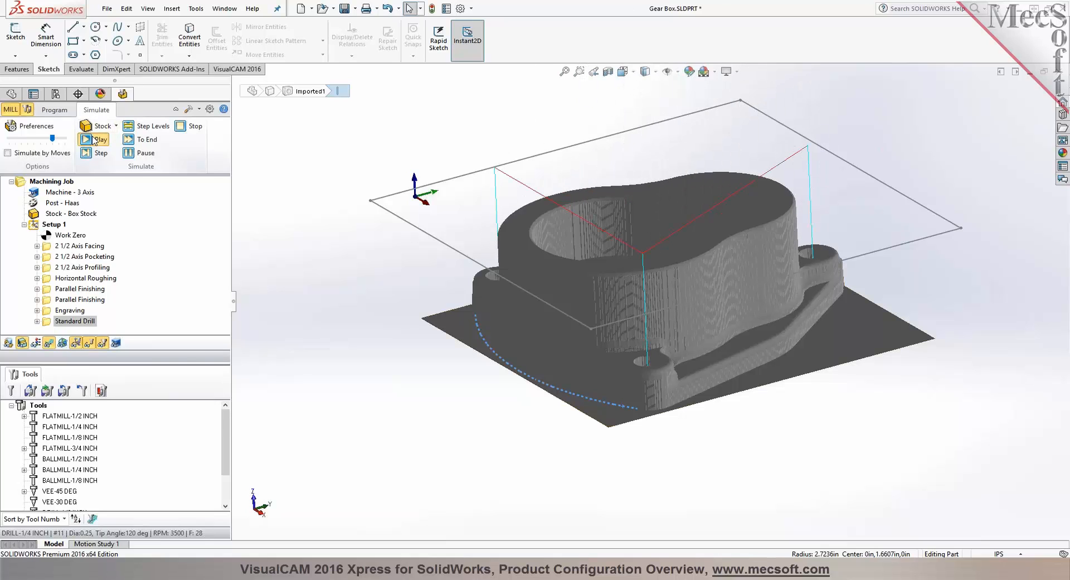
pyautogui.moveTo(305, 287); pyautogui.dragTo(342, 305, button='middle')
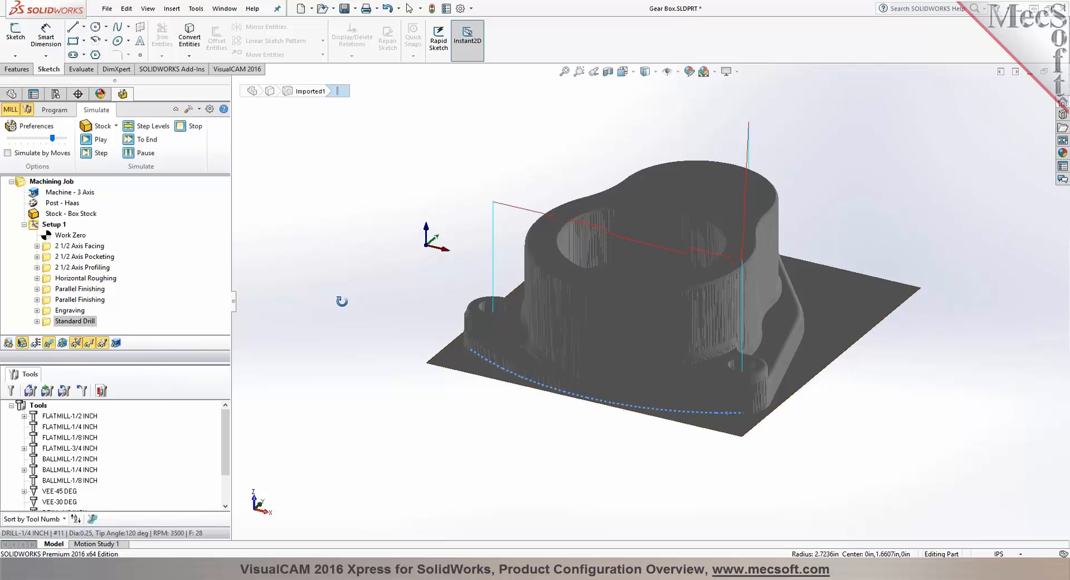
pyautogui.click(51, 114)
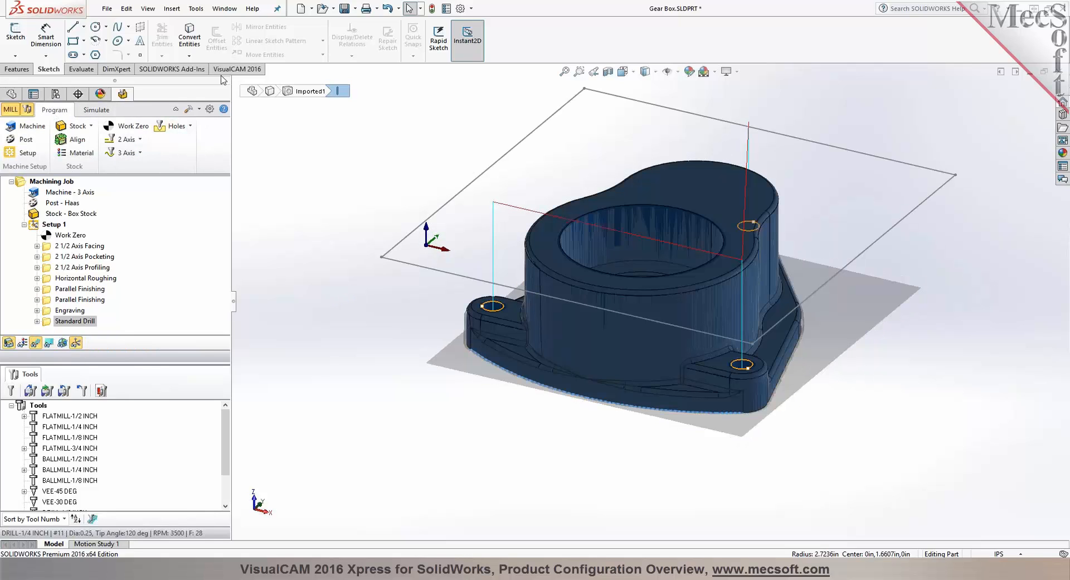
# View the VisualCAM 2016 learning resources and close them.
pyautogui.click(201, 11)
pyautogui.moveTo(217, 50)
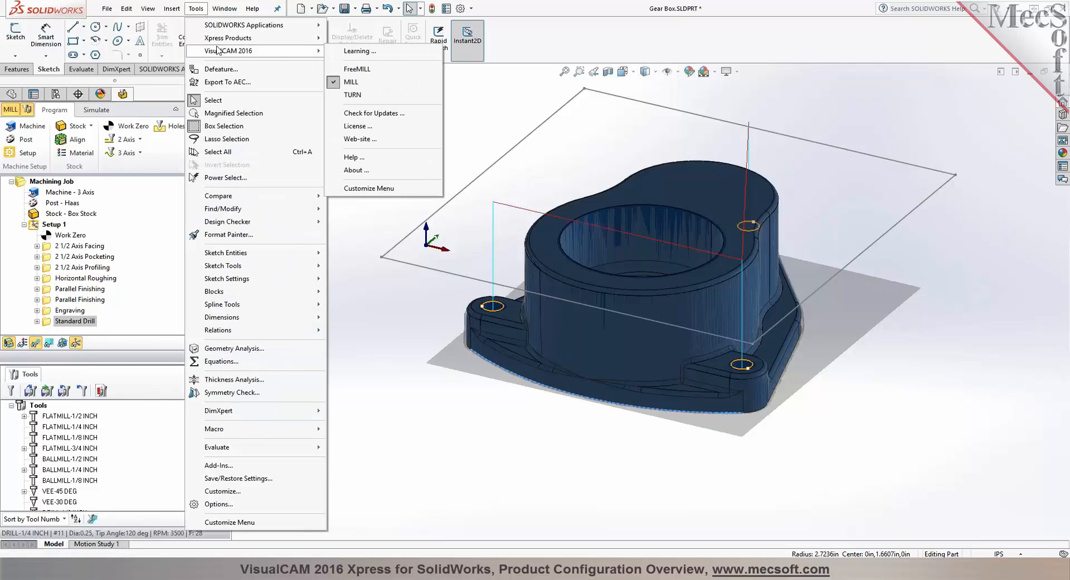
pyautogui.click(342, 52)
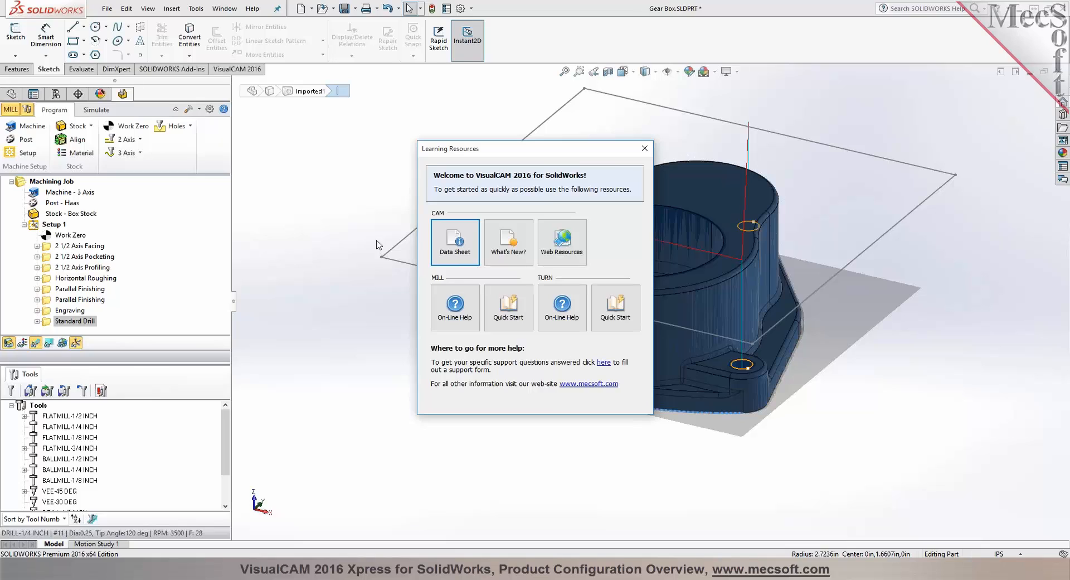
pyautogui.click(645, 148)
pyautogui.moveTo(645, 146)
pyautogui.mouseDown(button='middle')
pyautogui.moveTo(638, 127)
pyautogui.moveTo(635, 138)
pyautogui.mouseUp(button='middle')
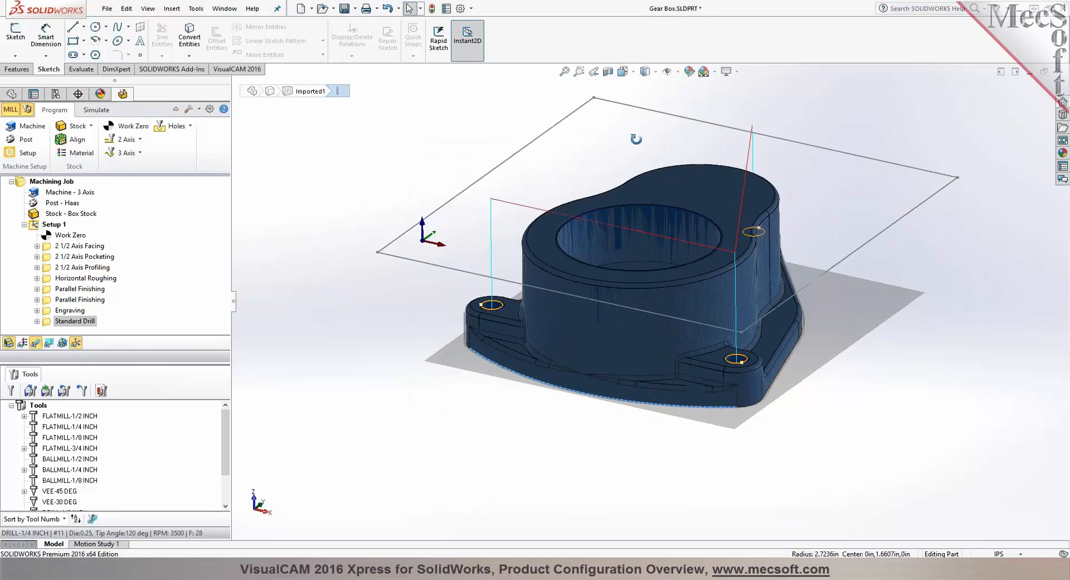
# Create a 2 1/2 Axis Profiling operation, replacing the preselected region with the tangent chain of edges around the part's bottom outline.
pyautogui.click(136, 139)
pyautogui.click(203, 162)
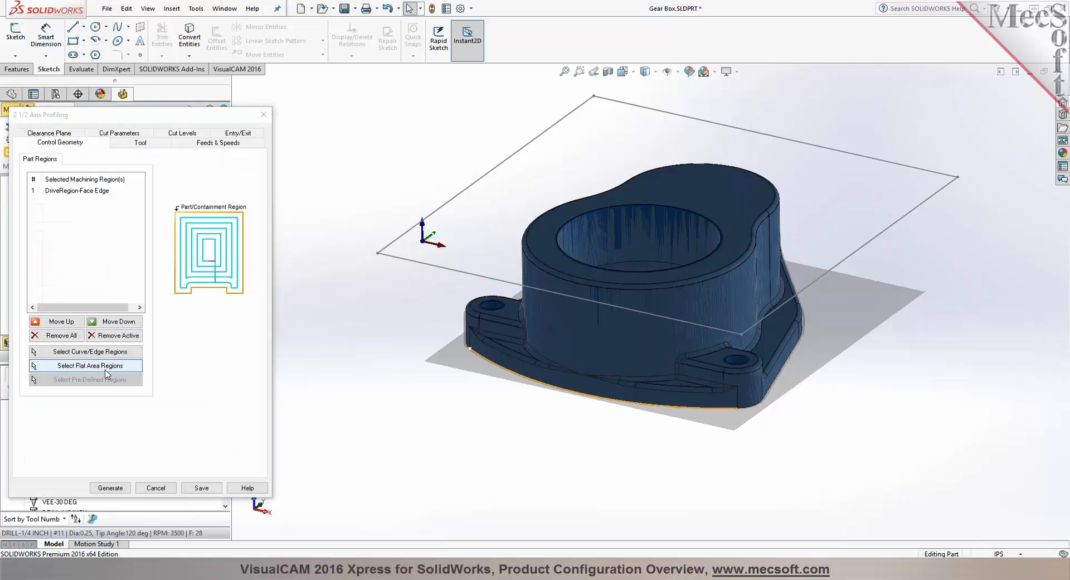
pyautogui.click(67, 340)
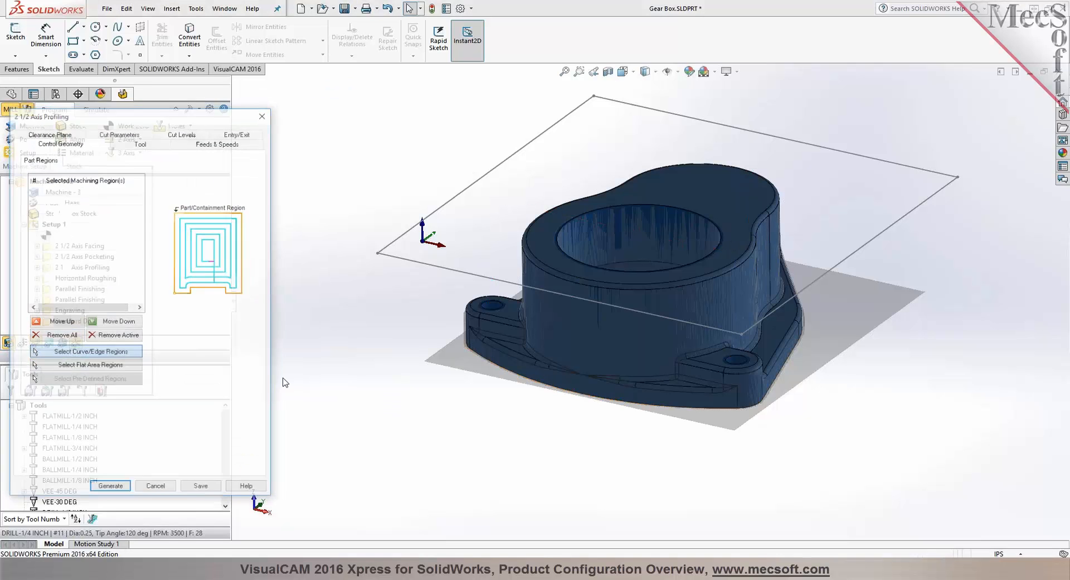
pyautogui.click(89, 351)
pyautogui.rightClick(527, 380)
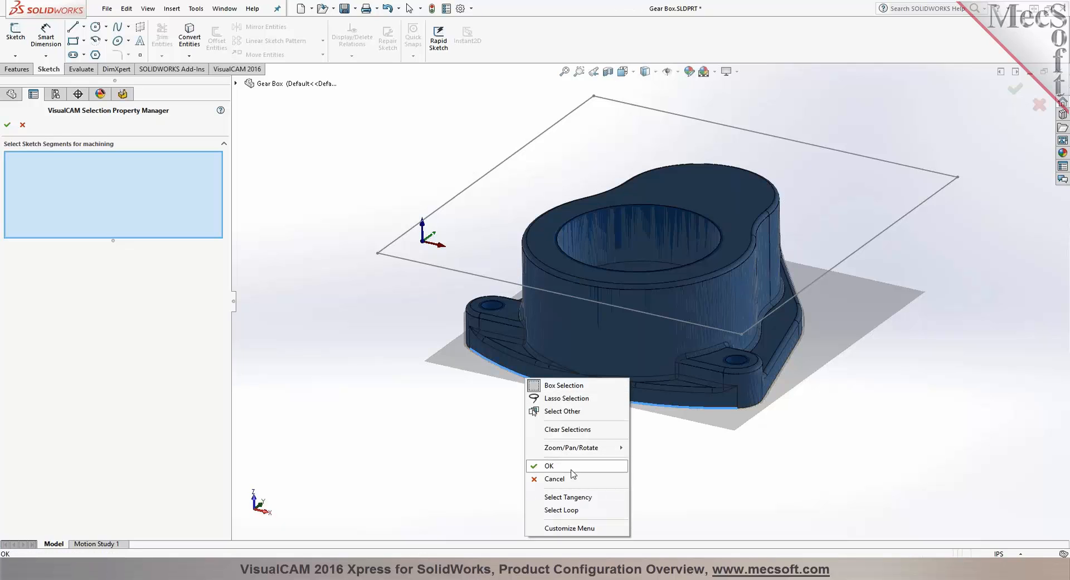
pyautogui.click(561, 497)
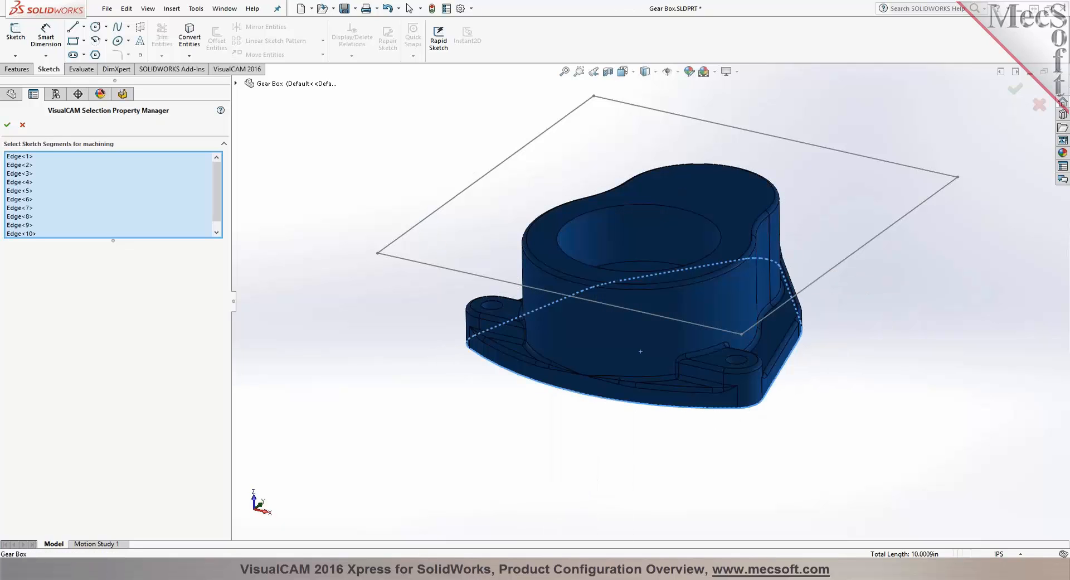
pyautogui.click(6, 123)
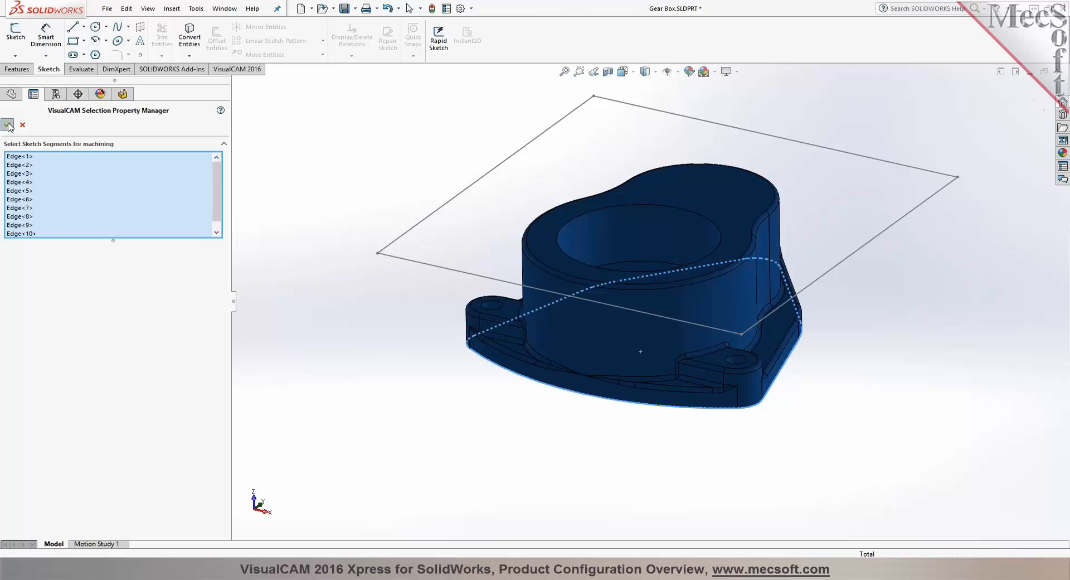
# Assign the FLATMILL-1/2 INCH tool to the Profiling operation and set climb cutting on the outside of closed curves.
pyautogui.click(125, 146)
pyautogui.click(99, 175)
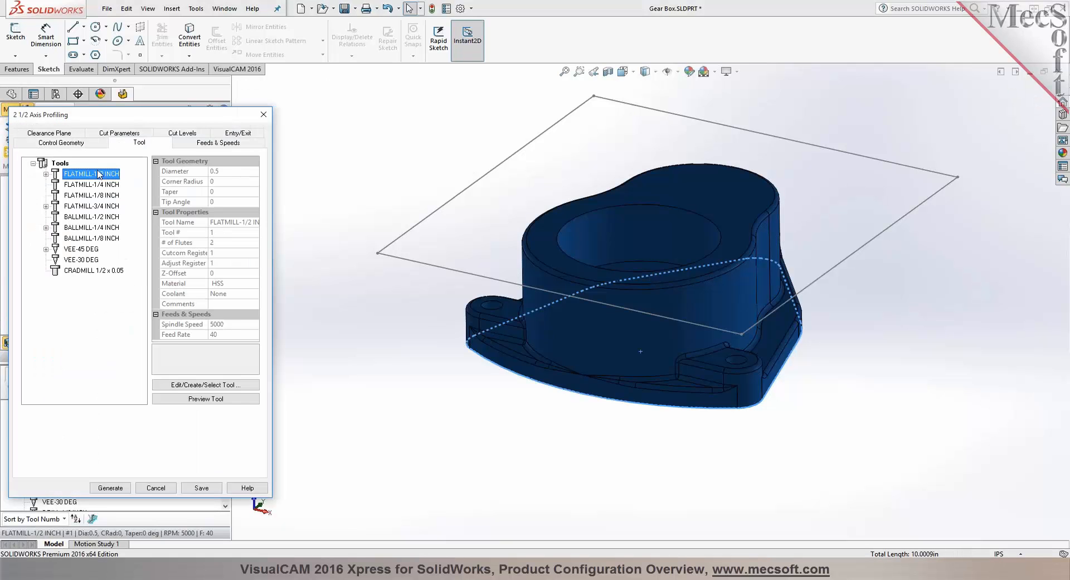
pyautogui.click(216, 143)
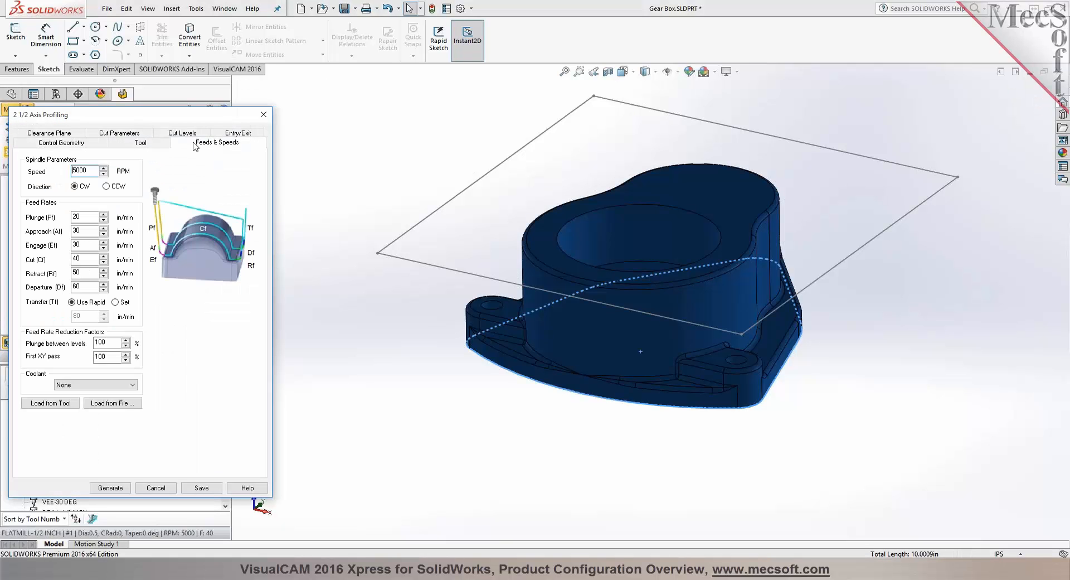
pyautogui.click(127, 134)
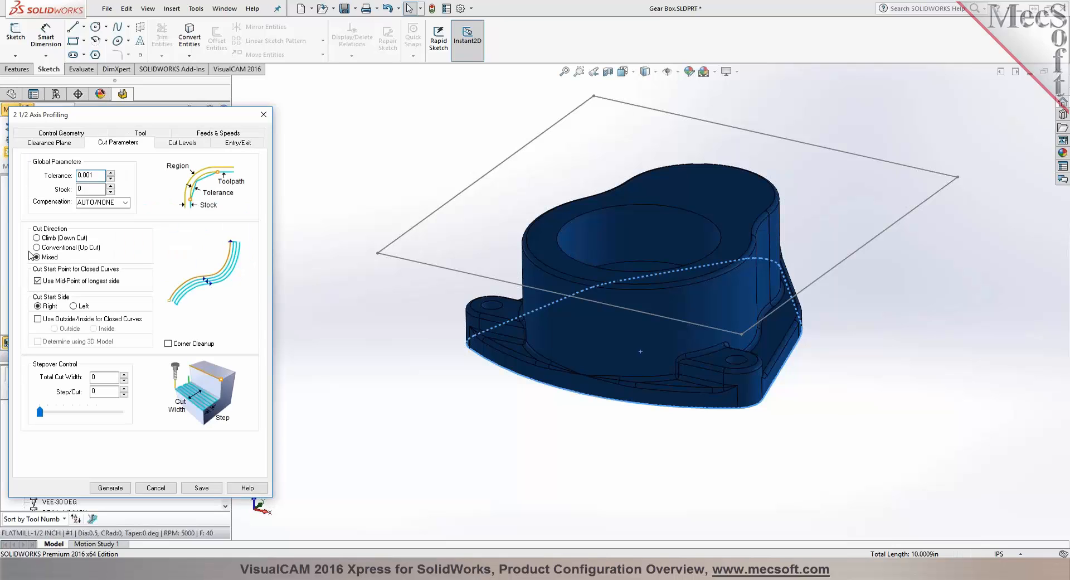
pyautogui.click(43, 239)
pyautogui.click(57, 319)
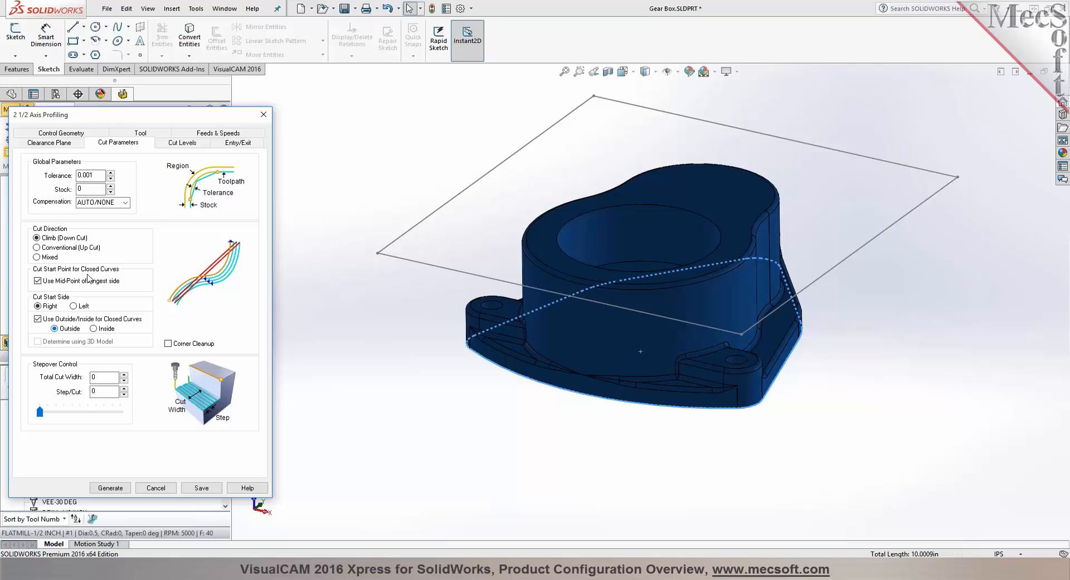
# Locate the Profiling cut geometry at the bottom, review the entry and exit settings and generate the toolpath.
pyautogui.click(170, 143)
pyautogui.click(94, 176)
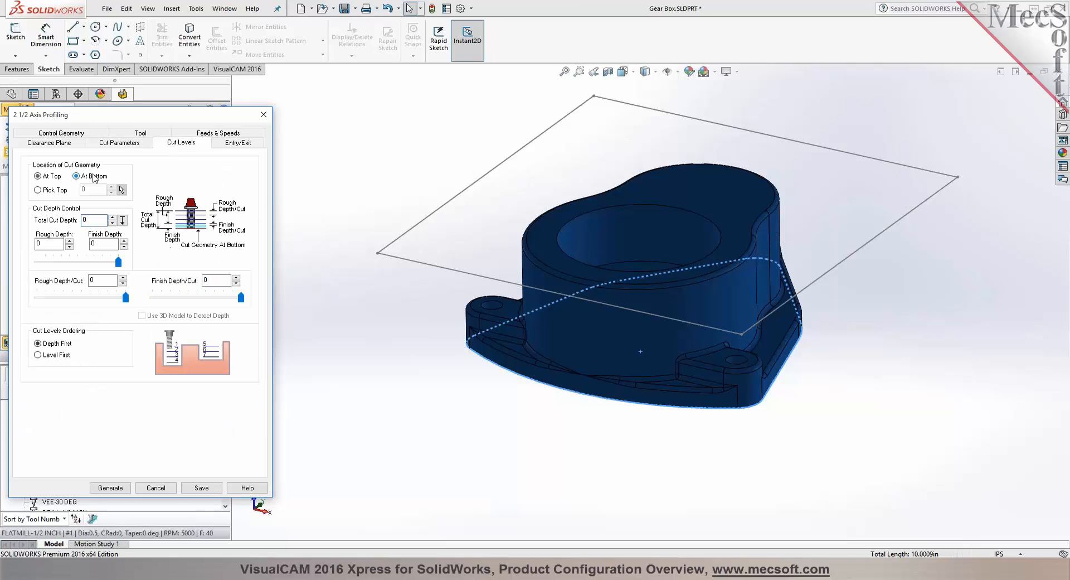
pyautogui.click(223, 145)
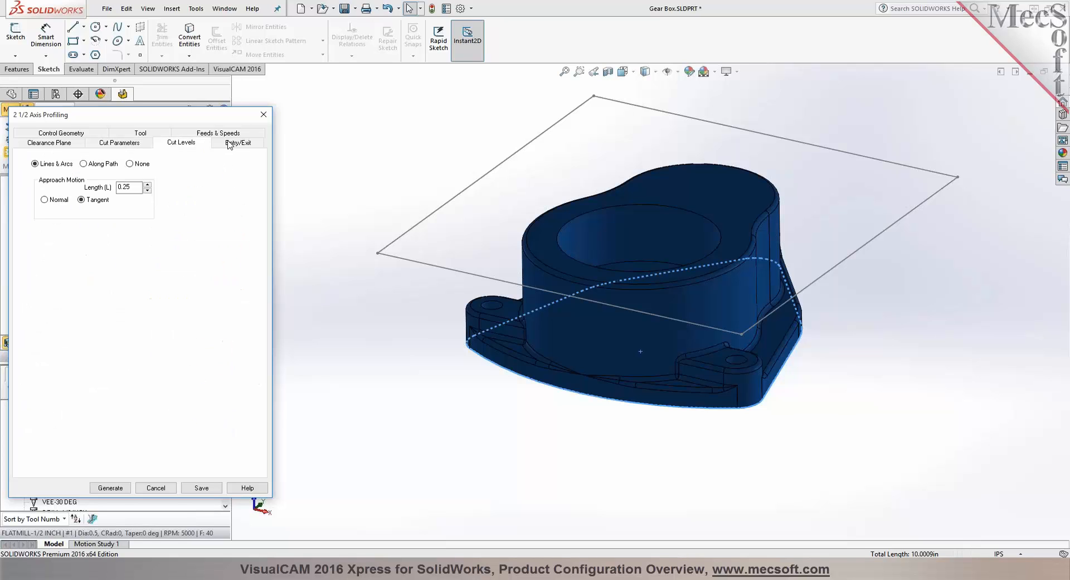
pyautogui.click(110, 487)
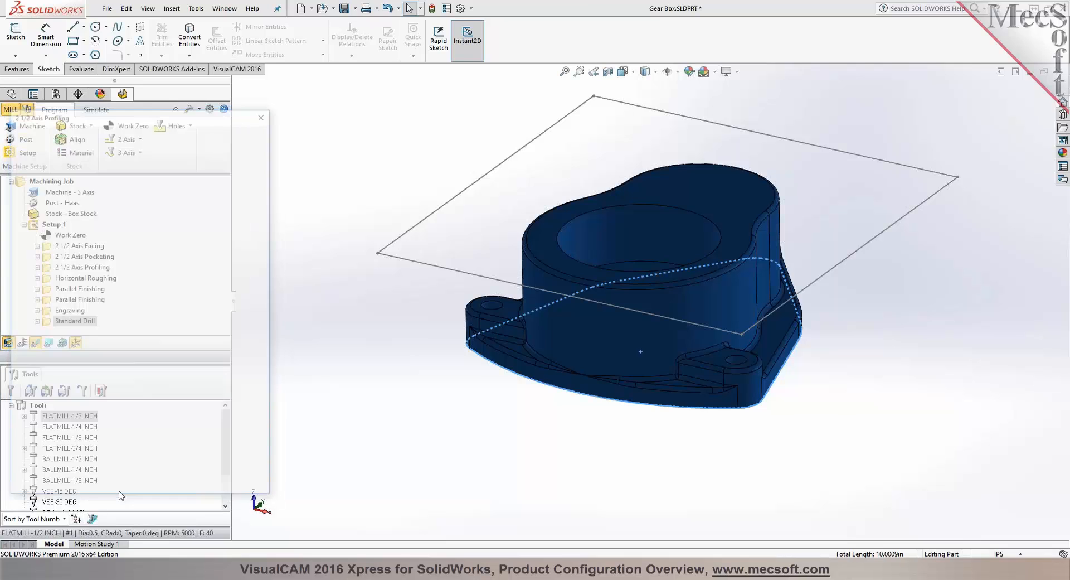
# Simulate the final 2 1/2 Axis Profiling operation around the base outline, inspect the cut stock and return to programming.
pyautogui.click(97, 110)
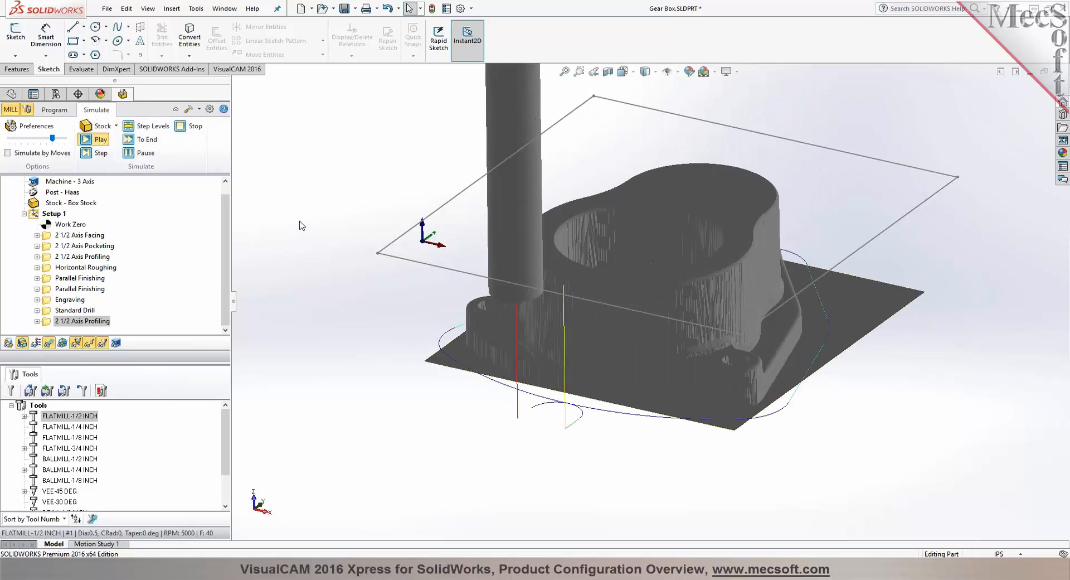
pyautogui.moveTo(315, 221)
pyautogui.mouseDown(button='middle')
pyautogui.moveTo(312, 247)
pyautogui.moveTo(320, 214)
pyautogui.moveTo(308, 221)
pyautogui.mouseUp(button='middle')
pyautogui.click(58, 110)
pyautogui.moveTo(371, 166)
pyautogui.mouseDown(button='middle')
pyautogui.moveTo(370, 146)
pyautogui.moveTo(373, 163)
pyautogui.mouseUp(button='middle')
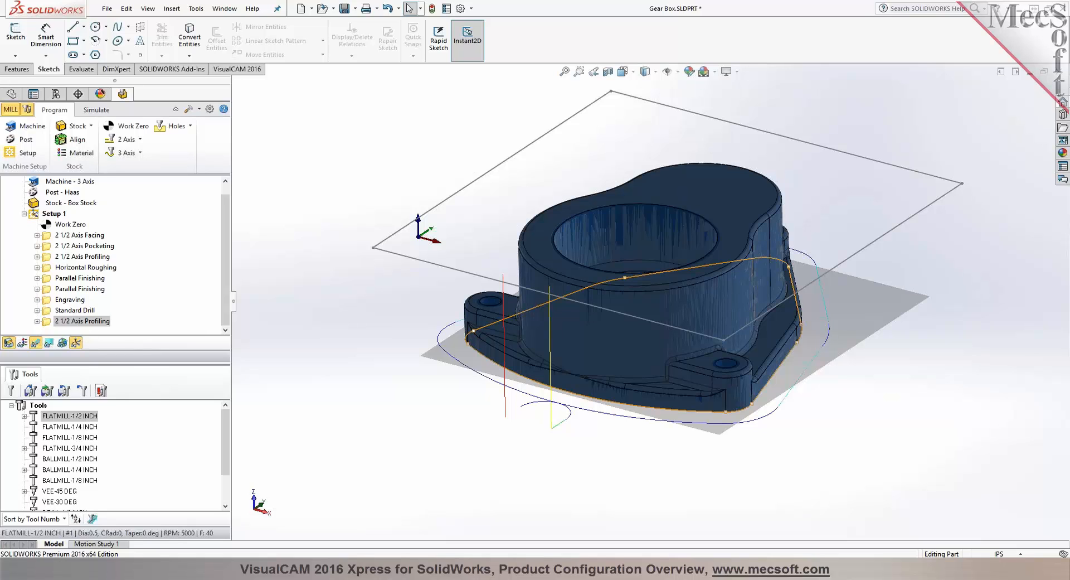
# Review the color preferences, including the Cut Stock color choices, and close them without changes.
pyautogui.click(210, 109)
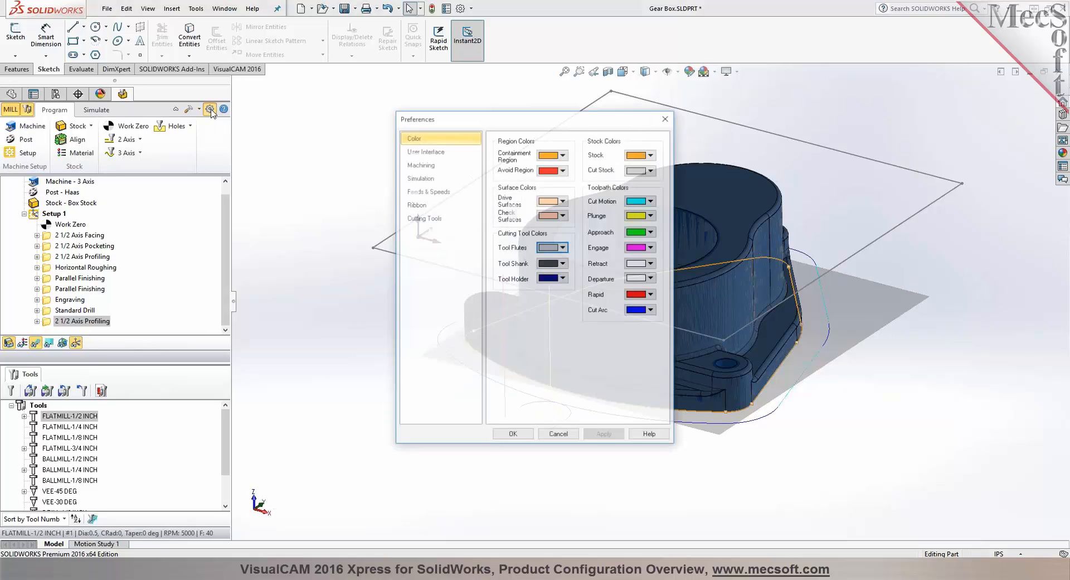
pyautogui.click(638, 170)
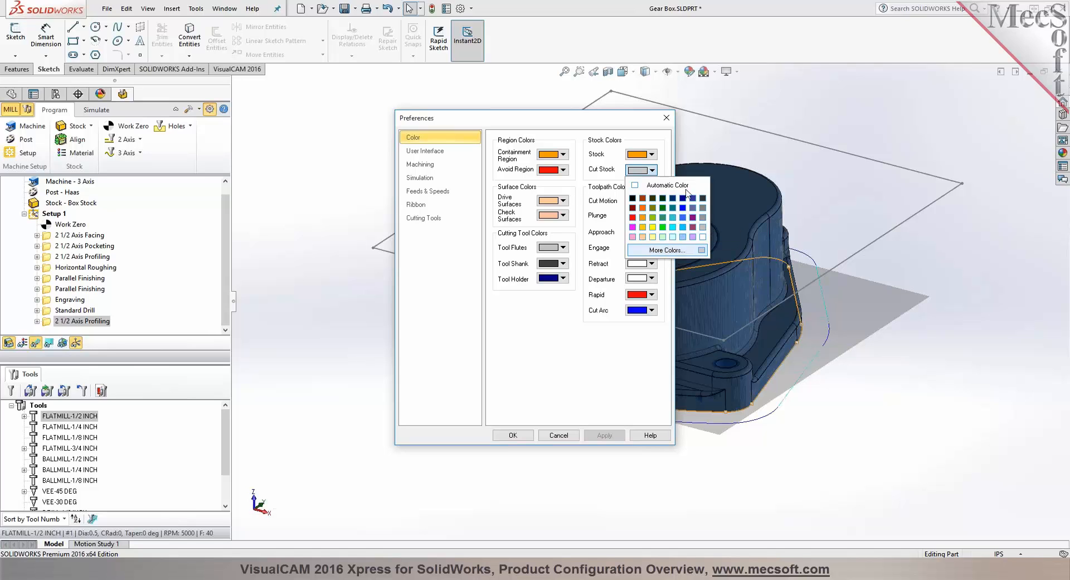
pyautogui.click(667, 123)
pyautogui.click(666, 118)
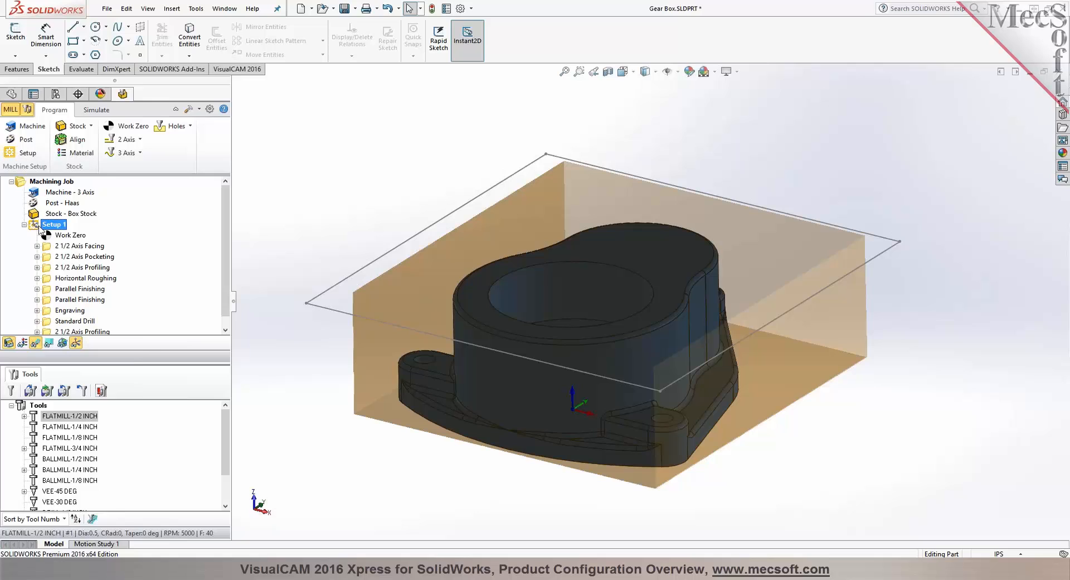
# Review the machining operations information for Setup 1, including tools, feeds and machine times, and close it.
pyautogui.rightClick(39, 227)
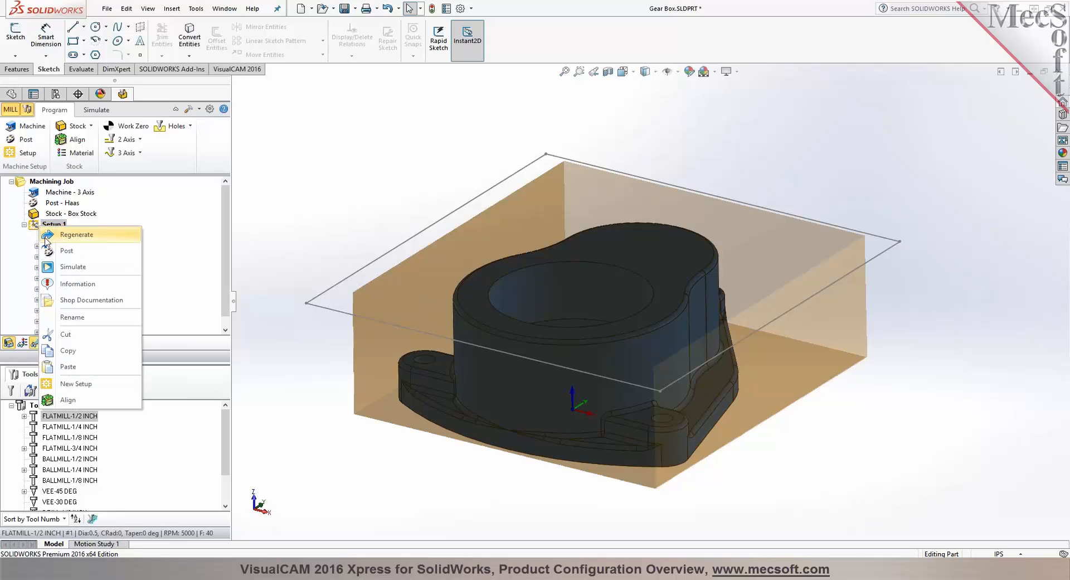
pyautogui.click(85, 287)
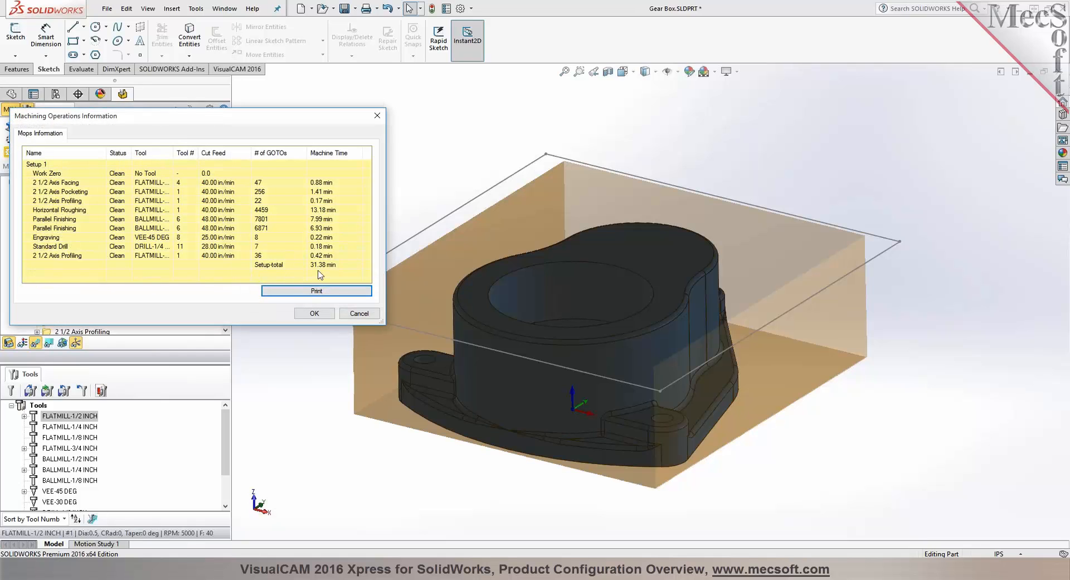
pyautogui.click(369, 312)
# Generate shop documentation for Setup 1 with the Template1 output template, overwriting the existing Gear Box.html in the CAM Xpress folder.
pyautogui.rightClick(53, 226)
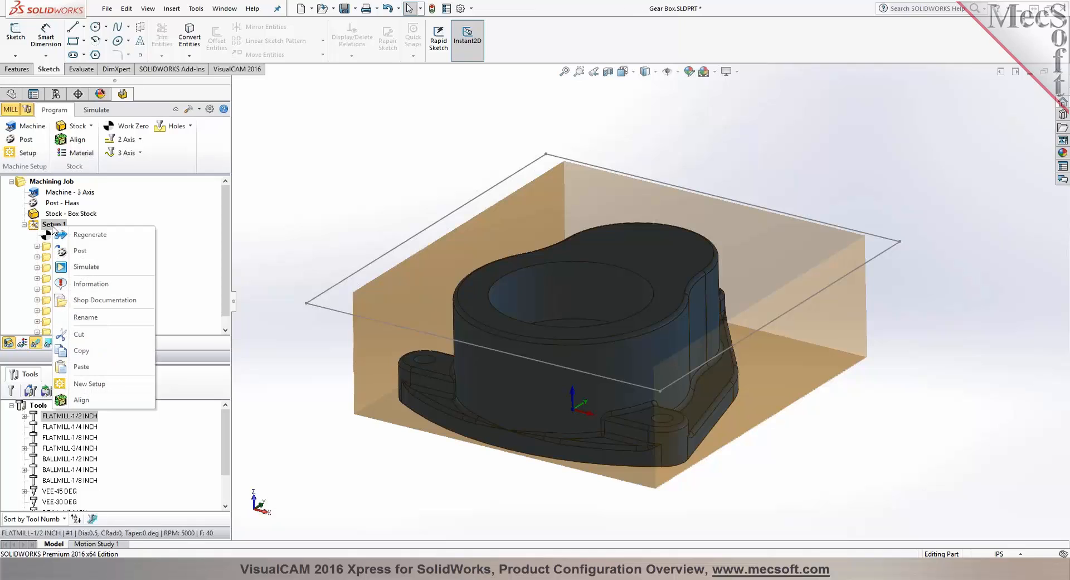
pyautogui.click(86, 301)
pyautogui.click(621, 379)
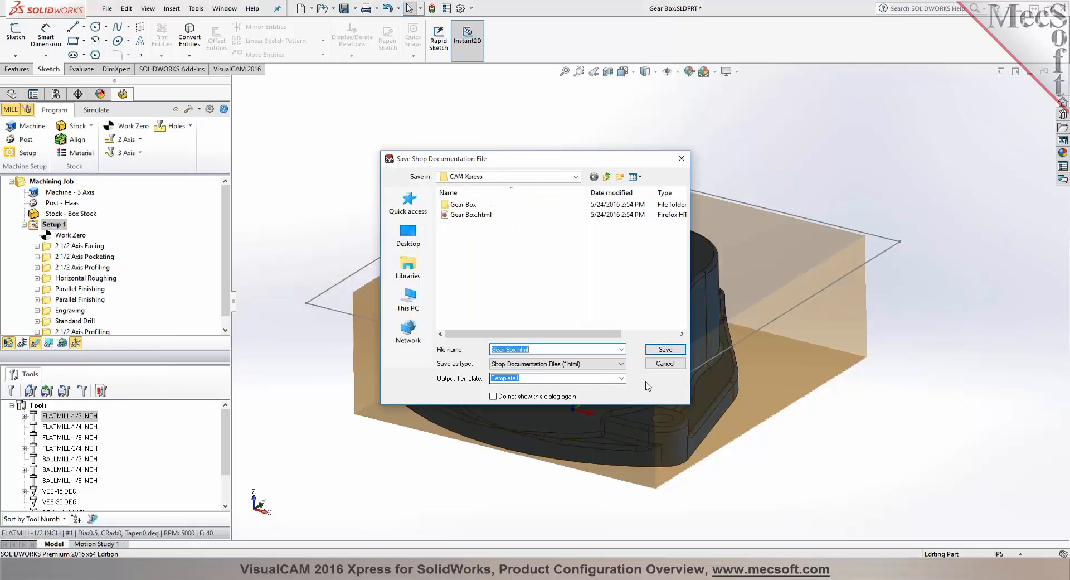
pyautogui.click(505, 387)
pyautogui.click(665, 352)
pyautogui.click(556, 286)
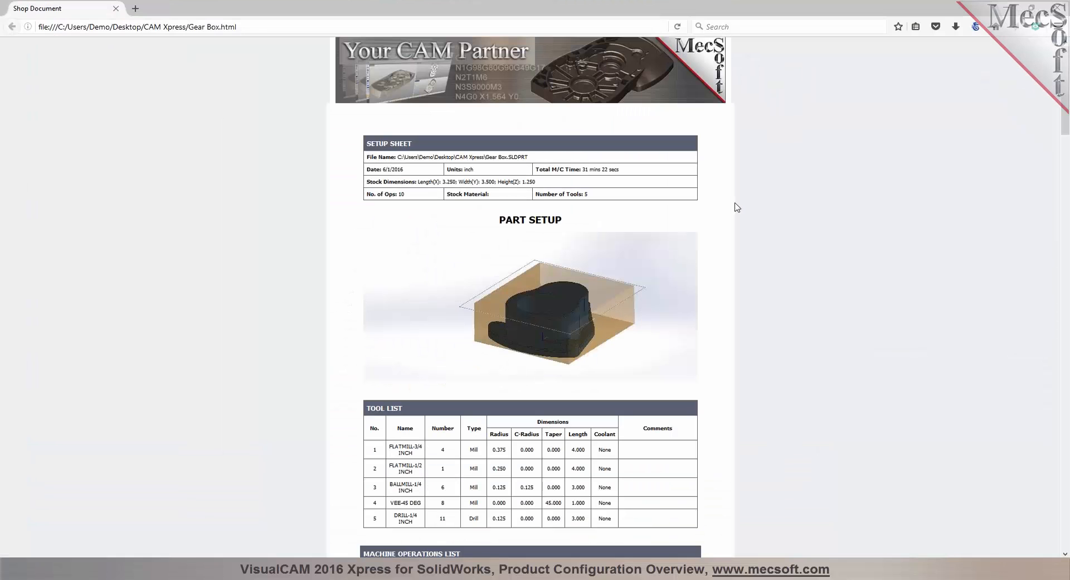
# Review the Gear Box shop document from the setup sheet and tool list through all machine operations, and close it.
pyautogui.scroll(-3, 612, 242)
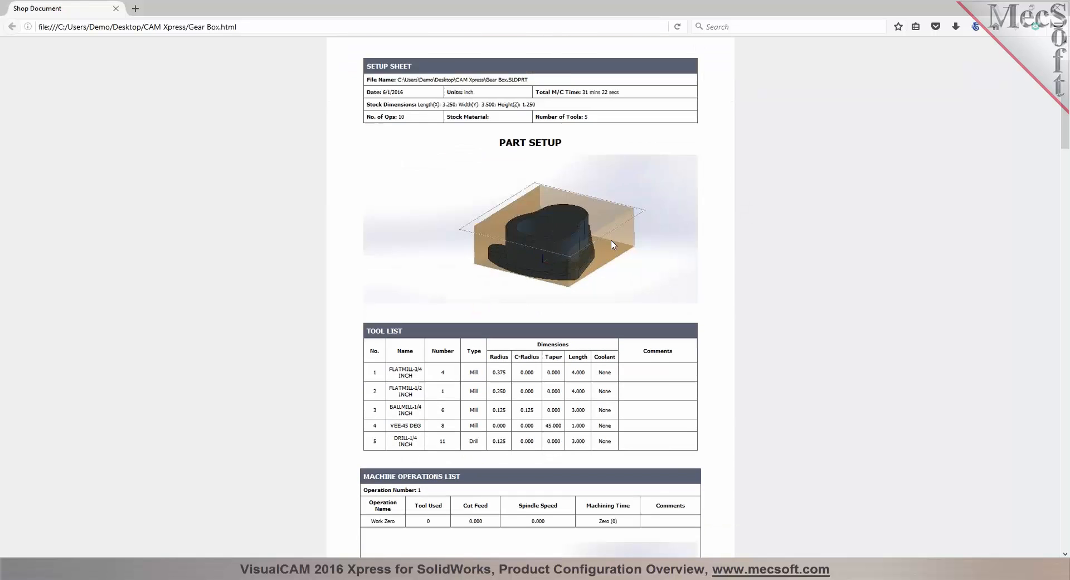
pyautogui.scroll(-3, 586, 229)
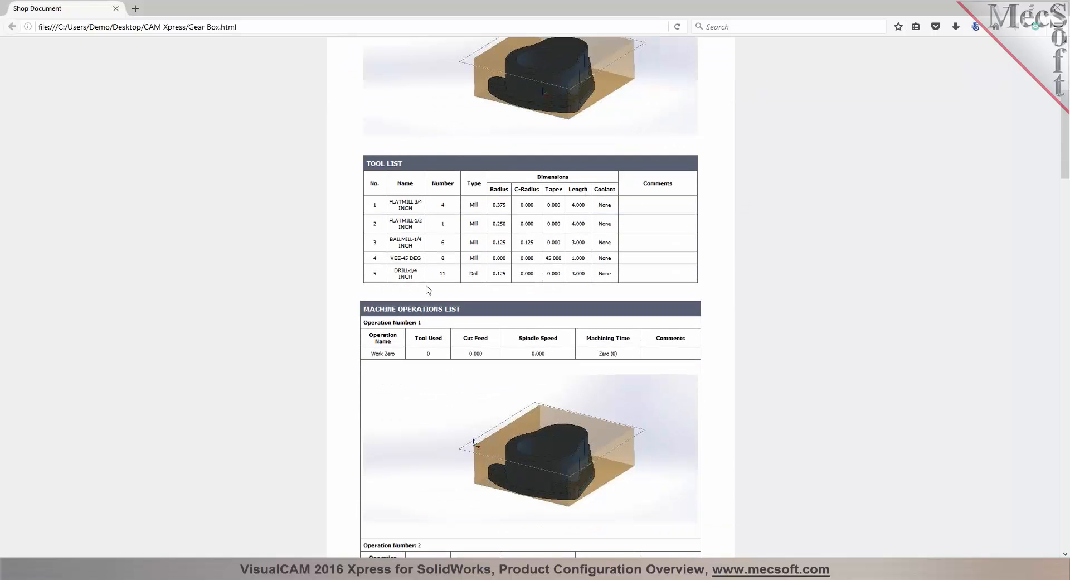
pyautogui.scroll(-8, 428, 290)
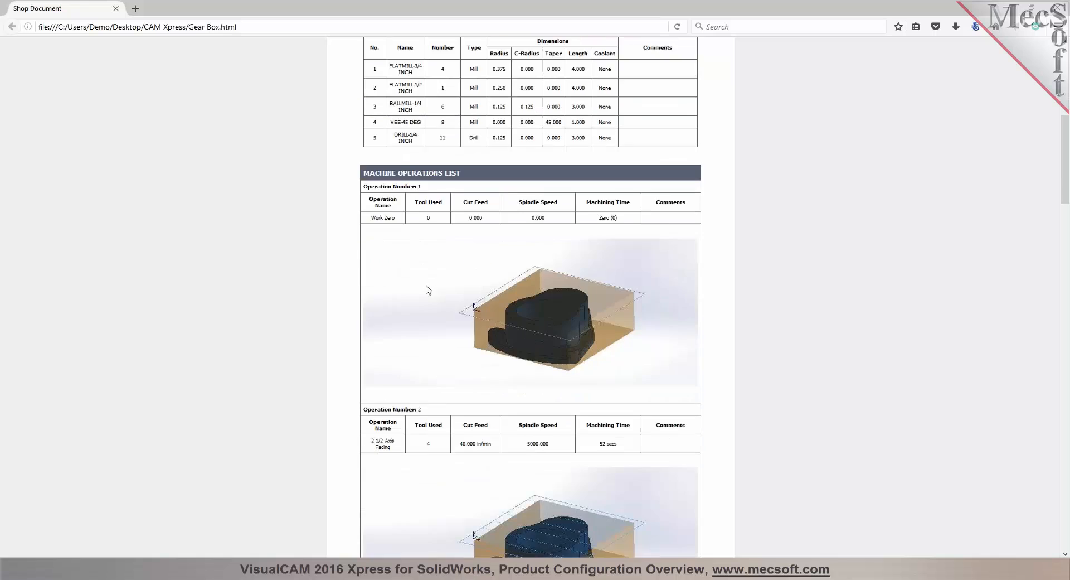
pyautogui.scroll(-8, 567, 255)
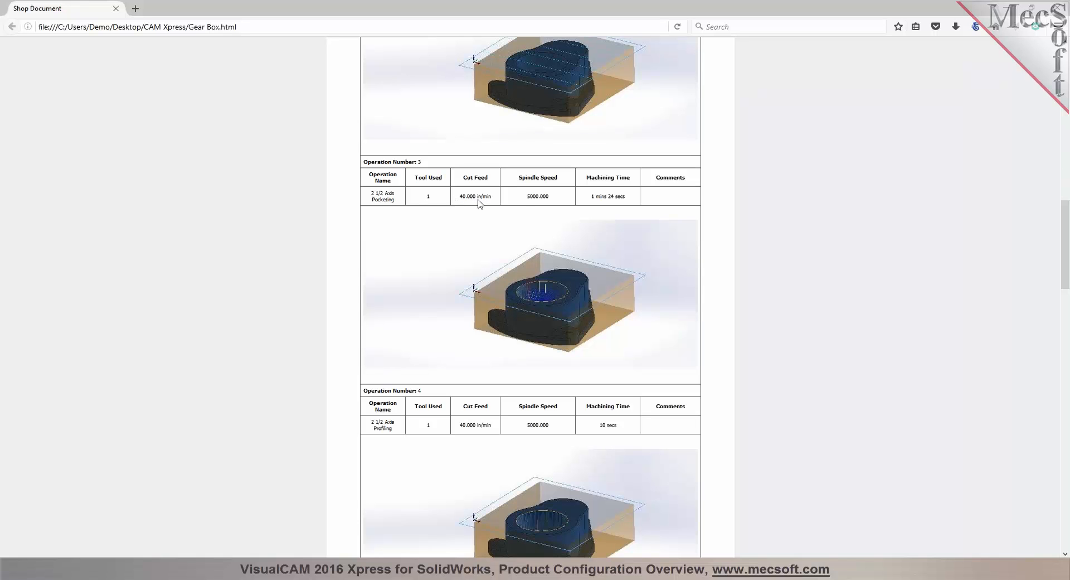
pyautogui.scroll(-10, 629, 201)
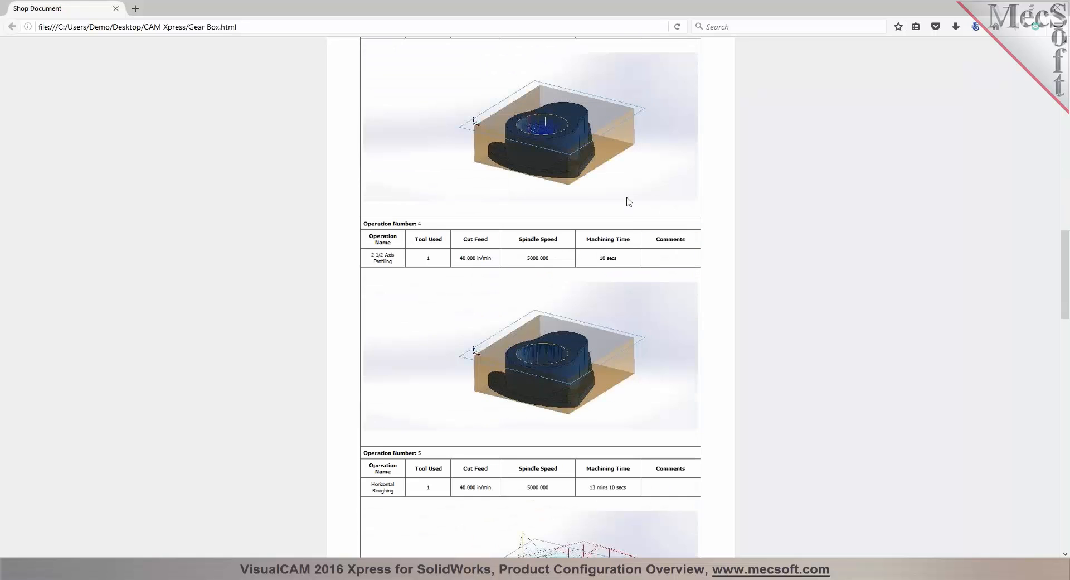
pyautogui.scroll(-3, 684, 197)
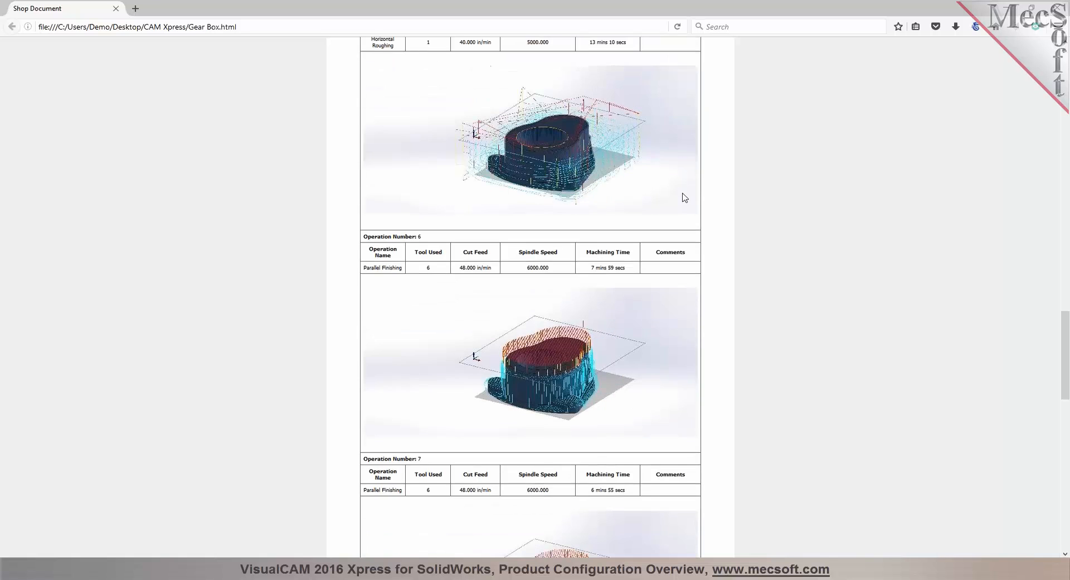
pyautogui.scroll(-7, 684, 198)
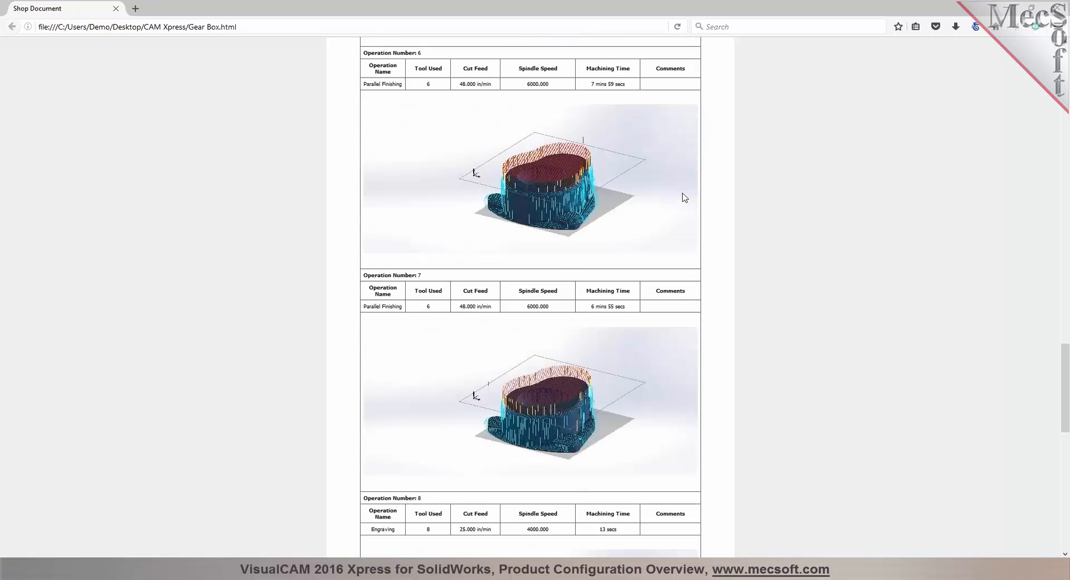
pyautogui.scroll(-8, 684, 197)
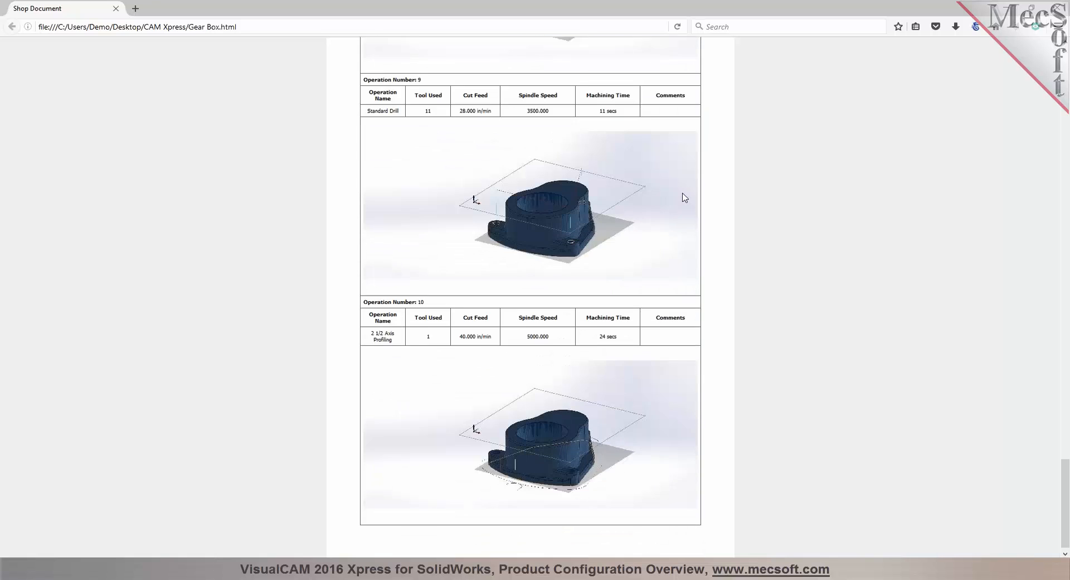
pyautogui.click(1056, 8)
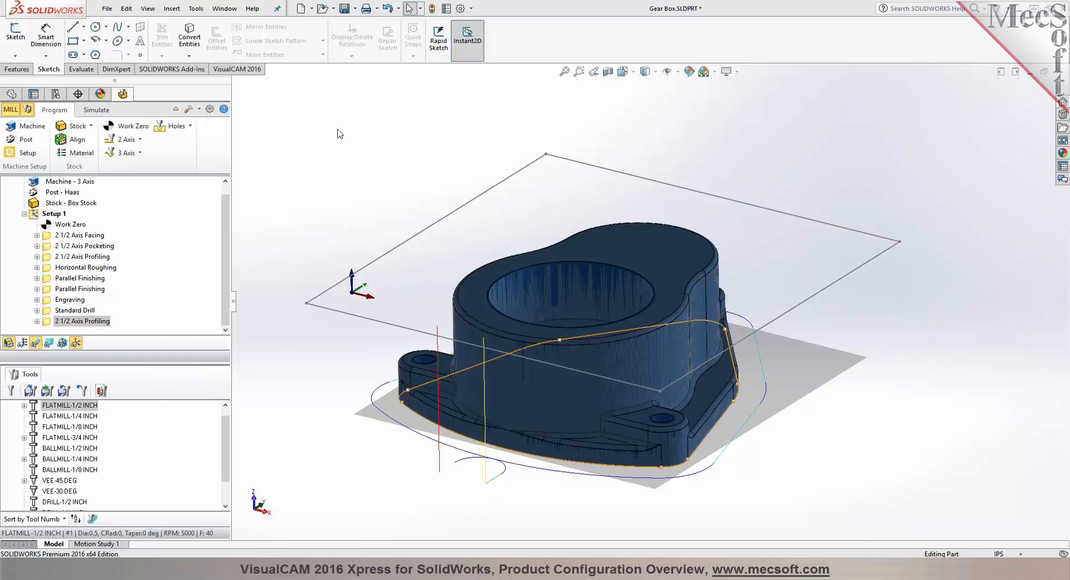
# Open the VisualCAM license dialog and register the product with the prefilled Product Activation Code.
pyautogui.click(239, 70)
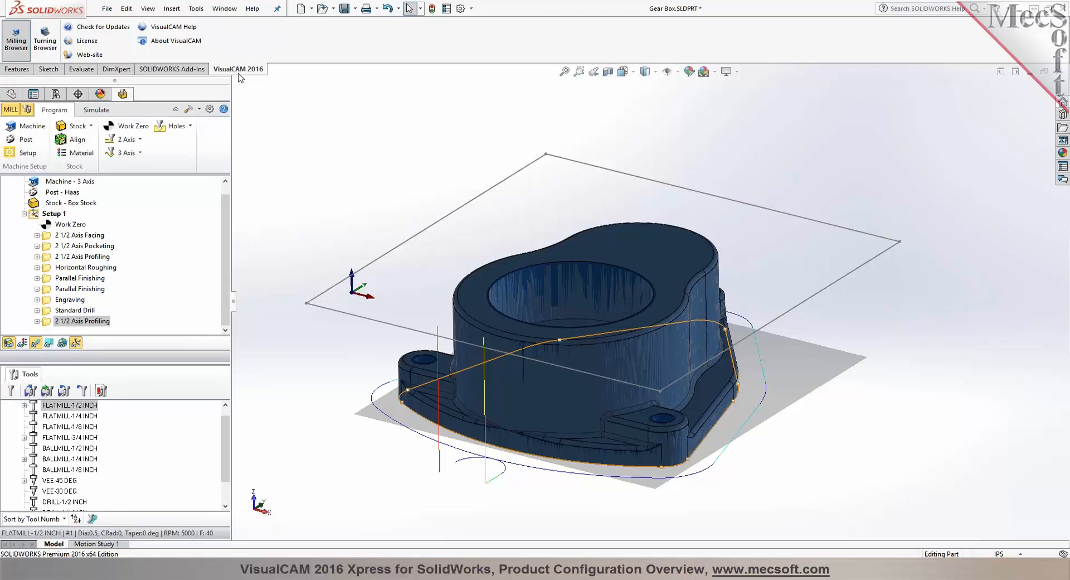
pyautogui.click(93, 45)
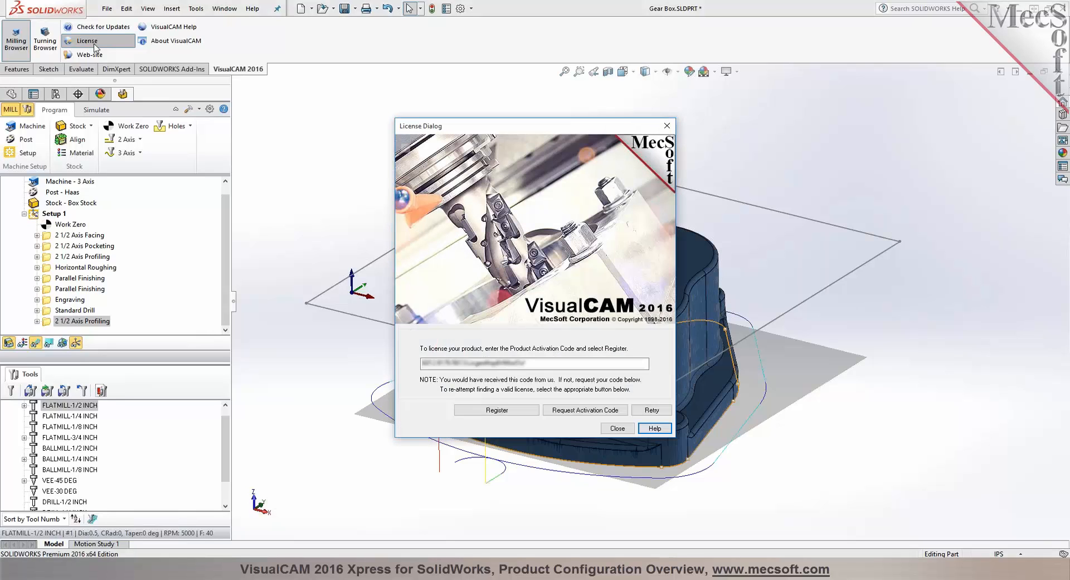
pyautogui.click(507, 410)
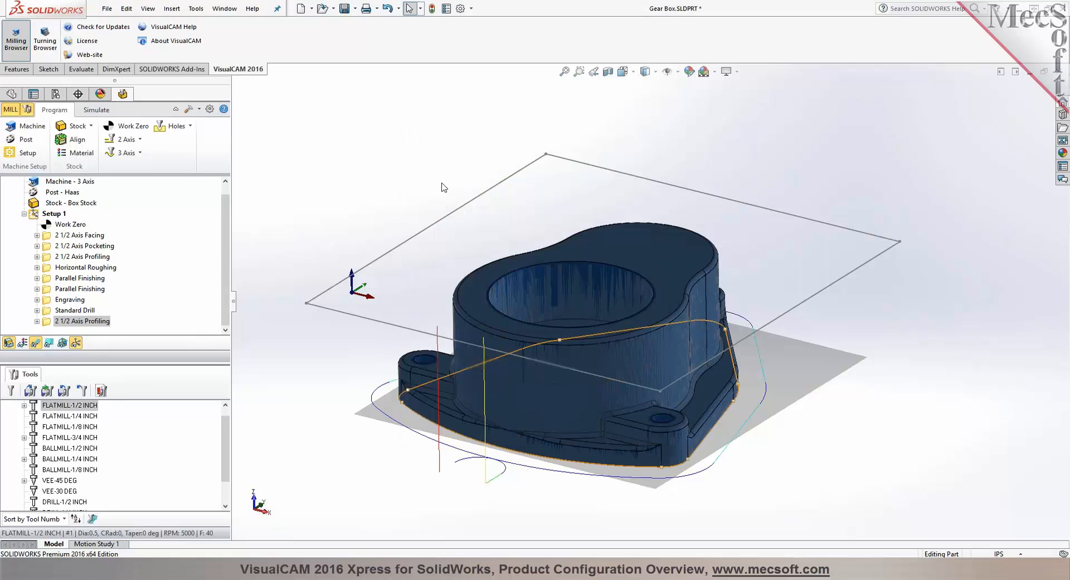
# Post-process Setup 1 with the Haas post, replacing the existing Gear Box_Setup 1.nc in the CAM Xpress folder.
pyautogui.rightClick(54, 217)
pyautogui.click(57, 236)
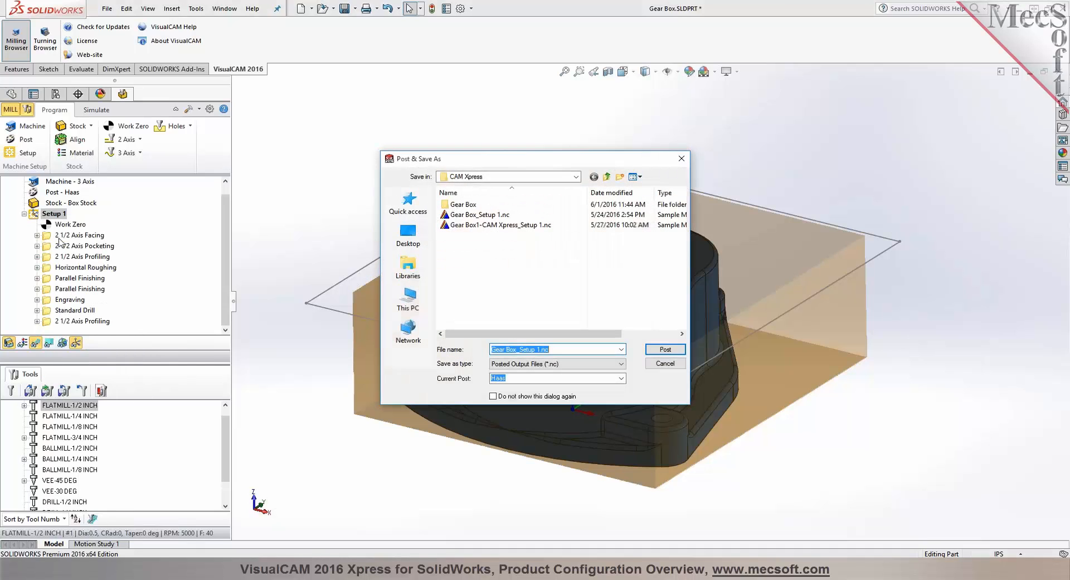
pyautogui.click(651, 350)
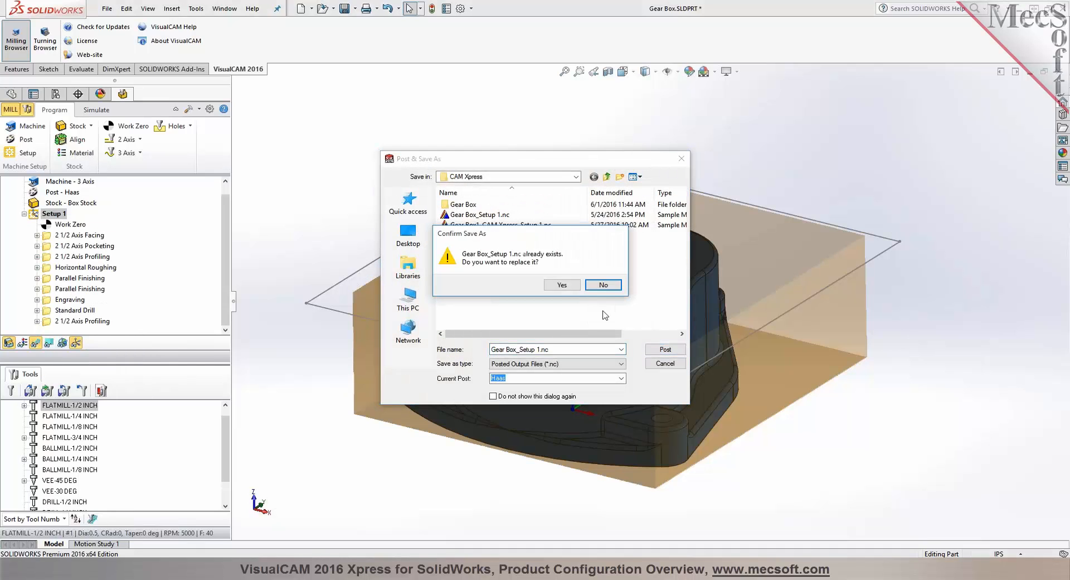
pyautogui.click(572, 291)
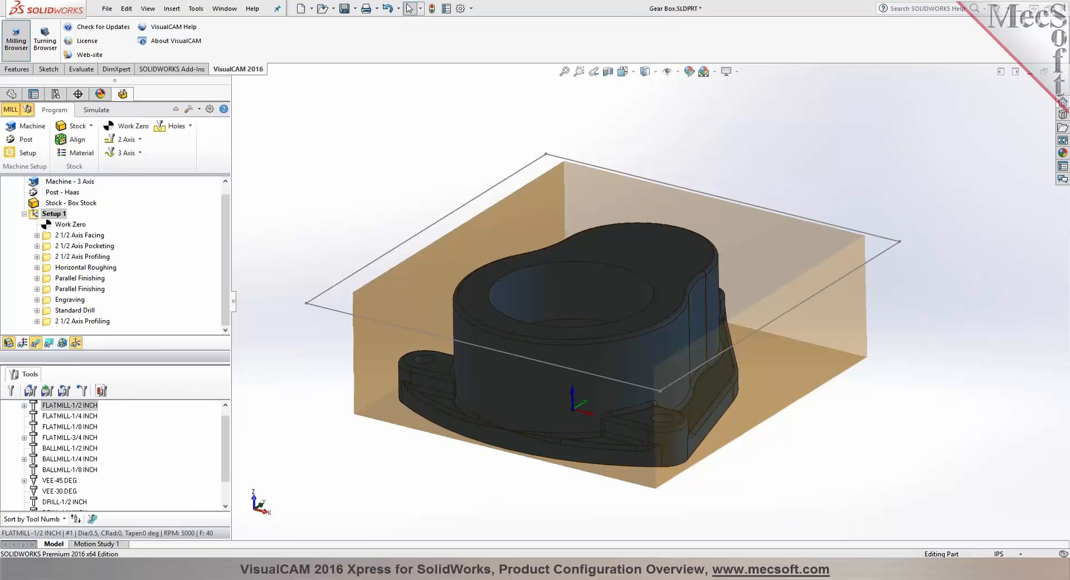
# Examine the tool change and opening motion lines of the 2 1/2 Axis Facing and Pocketing G-code in Notepad, and close the file.
pyautogui.moveTo(1004, 99); pyautogui.dragTo(719, 83)
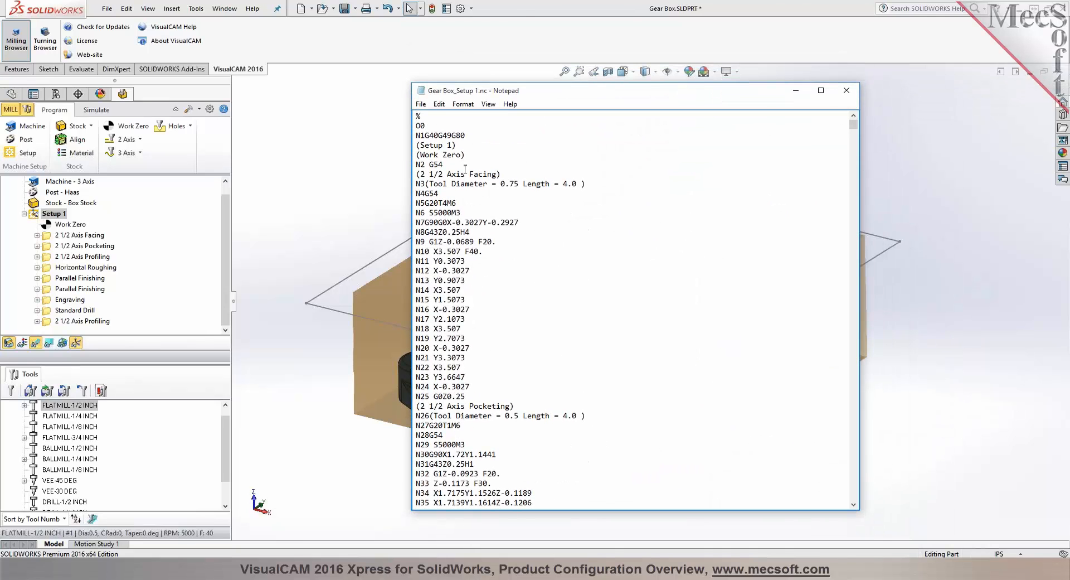
pyautogui.click(499, 213)
pyautogui.moveTo(448, 205); pyautogui.dragTo(416, 206)
pyautogui.moveTo(483, 223); pyautogui.dragTo(416, 215)
pyautogui.click(657, 234)
pyautogui.scroll(-4, 657, 234)
pyautogui.moveTo(502, 357); pyautogui.dragTo(416, 310)
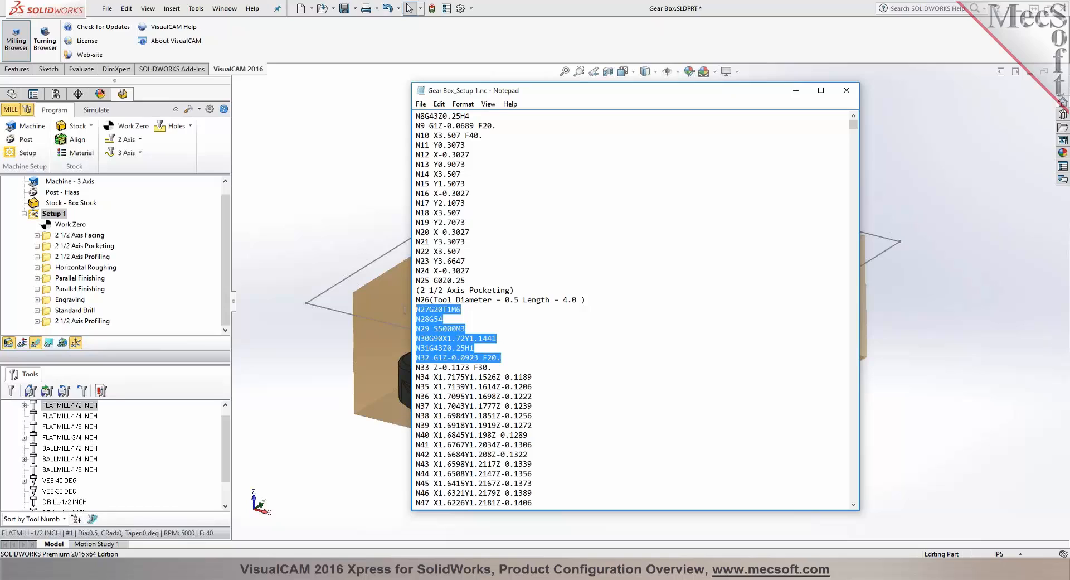
pyautogui.click(659, 318)
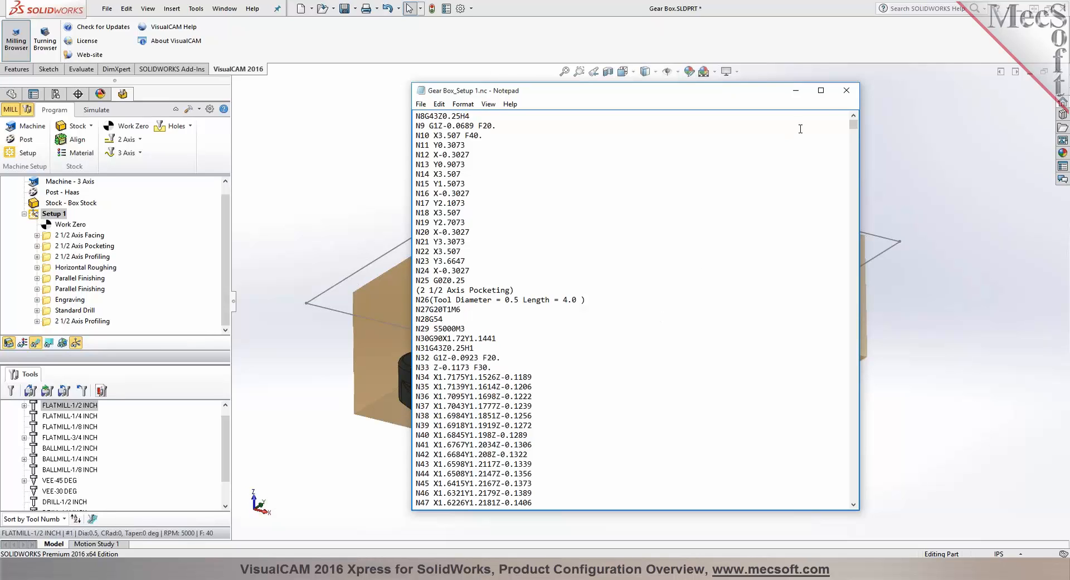
pyautogui.click(846, 91)
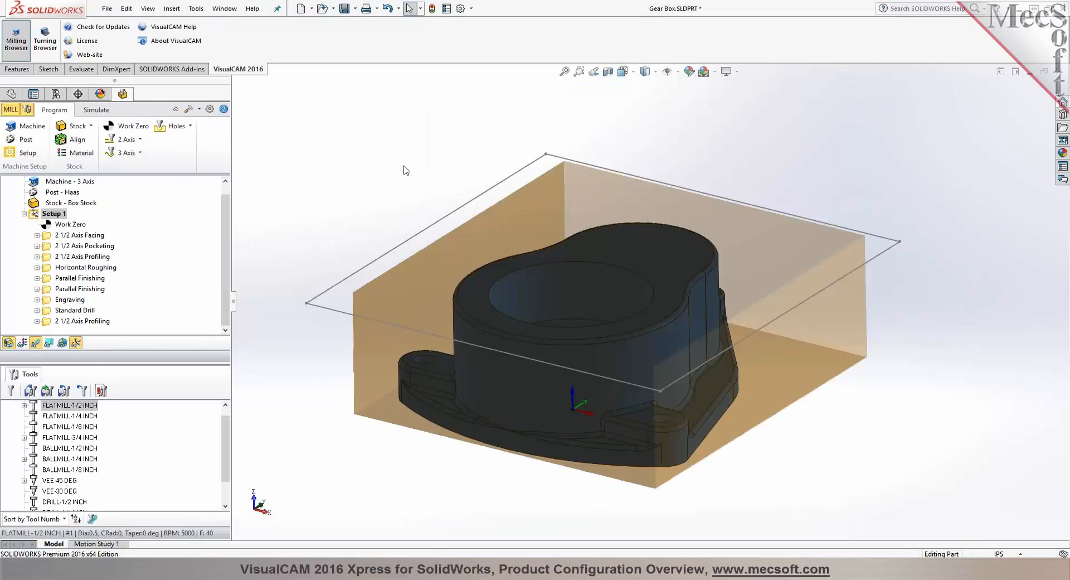